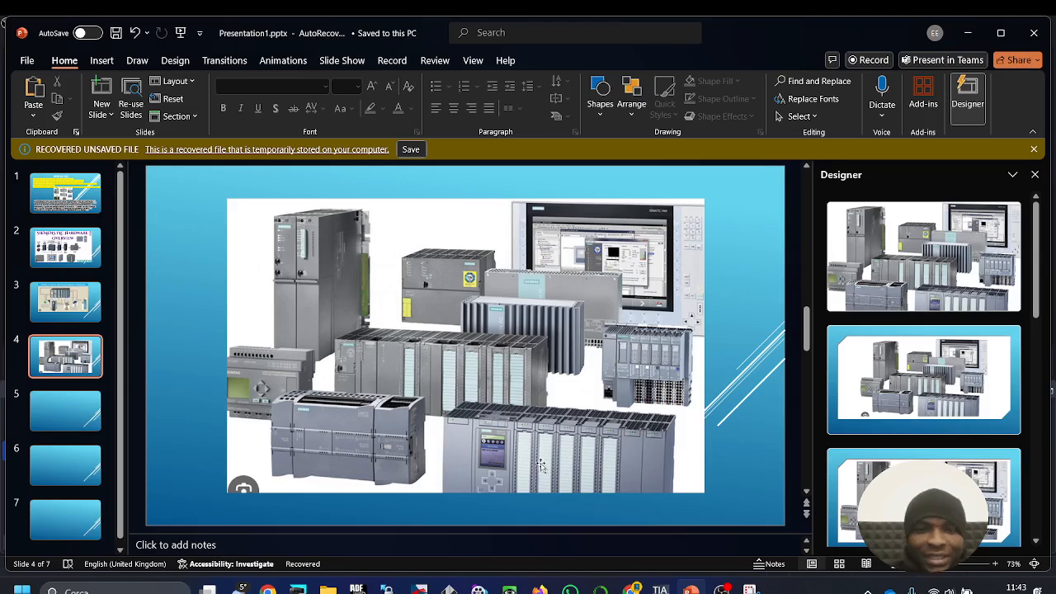
Step: Add a text box reading "PLC" to the upper middle of the empty slide 5
left_click(492, 456)
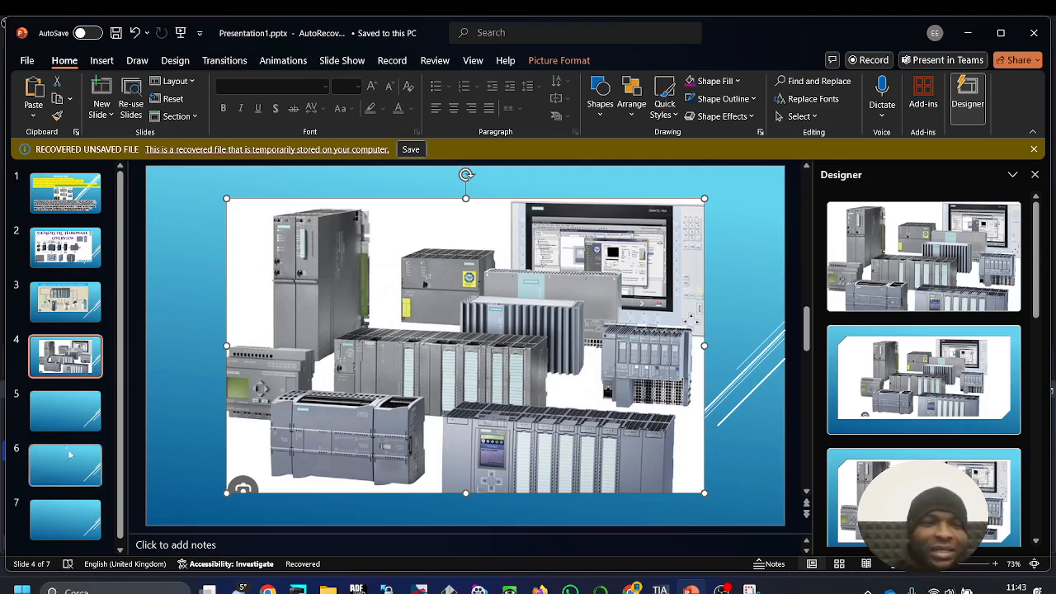
left_click(60, 413)
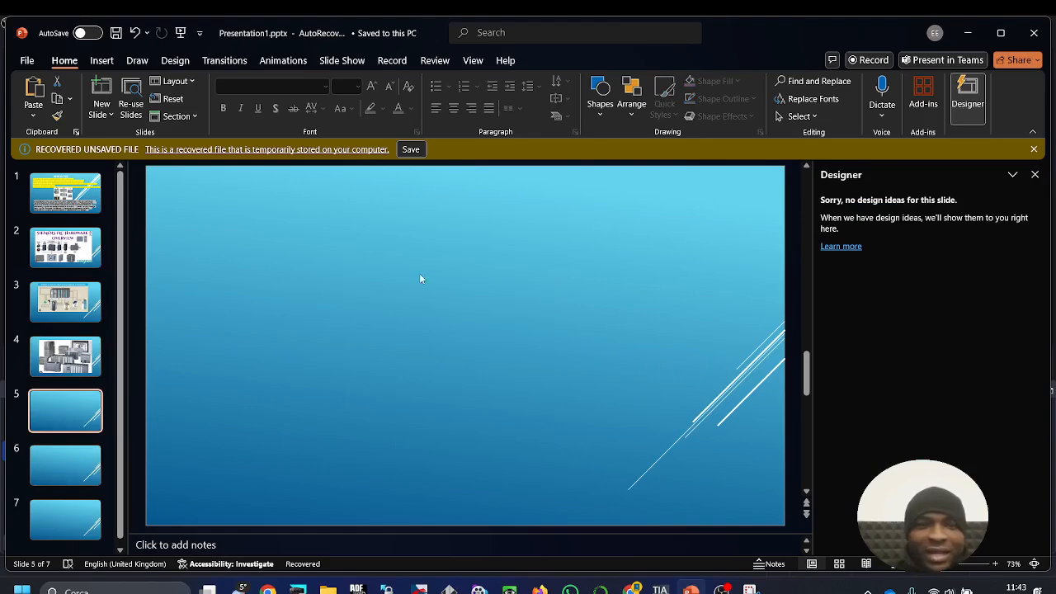
left_click(101, 64)
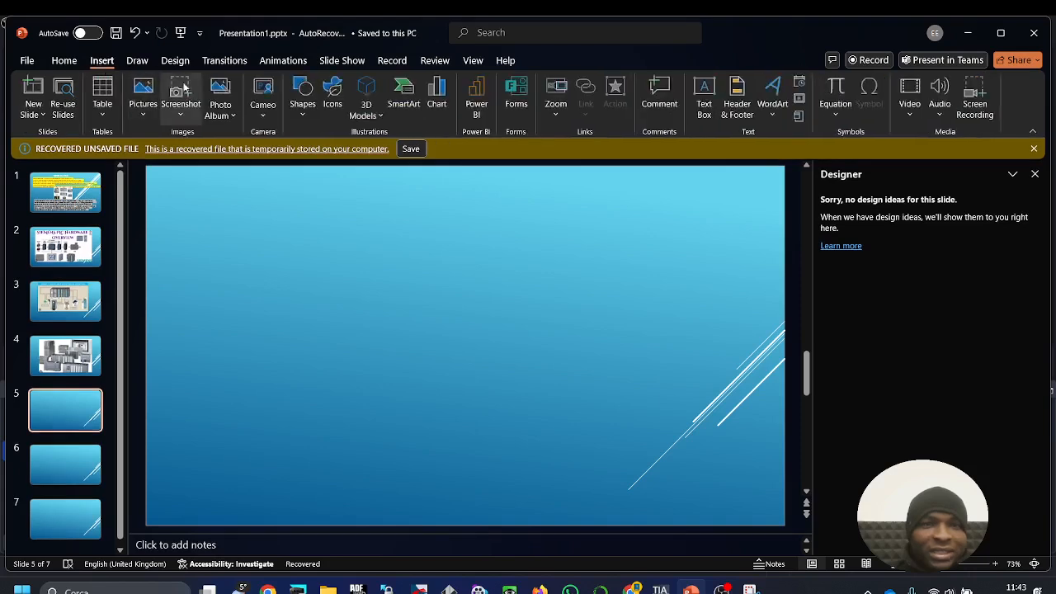
left_click(140, 62)
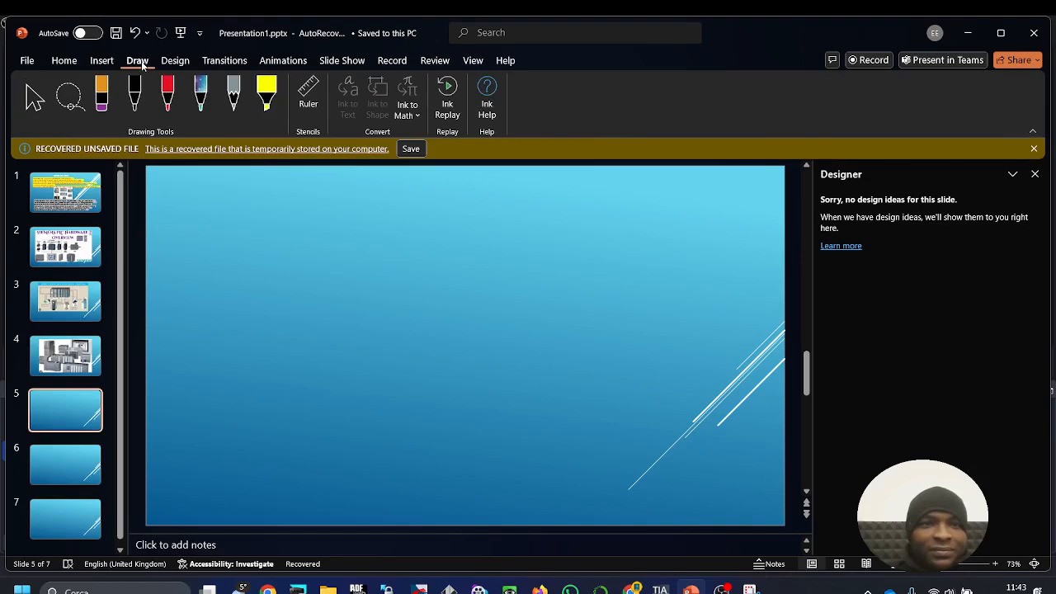
left_click(101, 61)
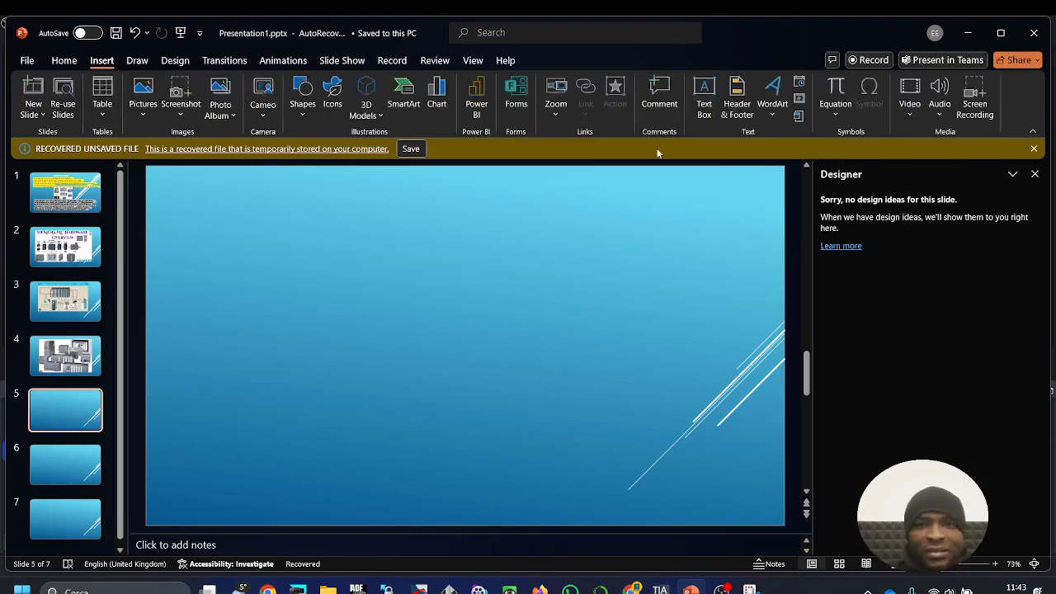
left_click(707, 108)
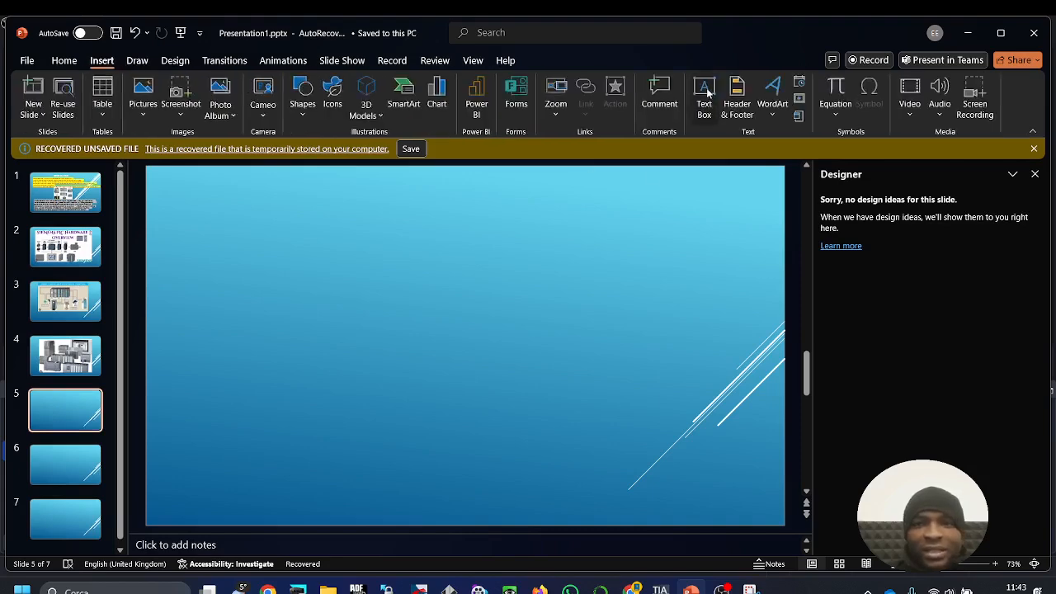
left_click(378, 224)
type("PLC")
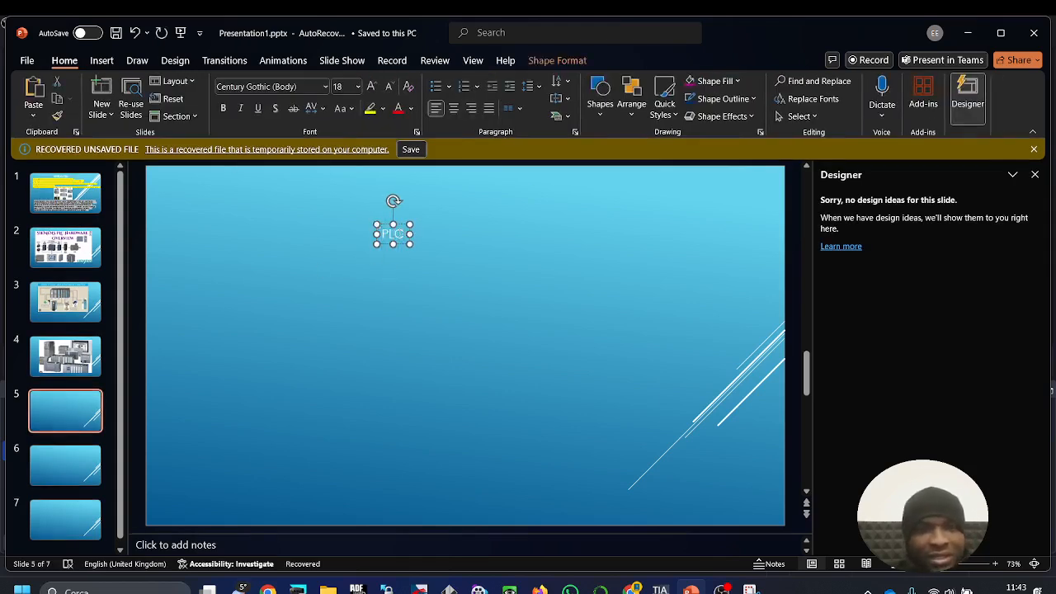
Step: Set the "PLC" text to font size 54 and move its text box to the left side of the slide
double_click(404, 235)
left_click(499, 189)
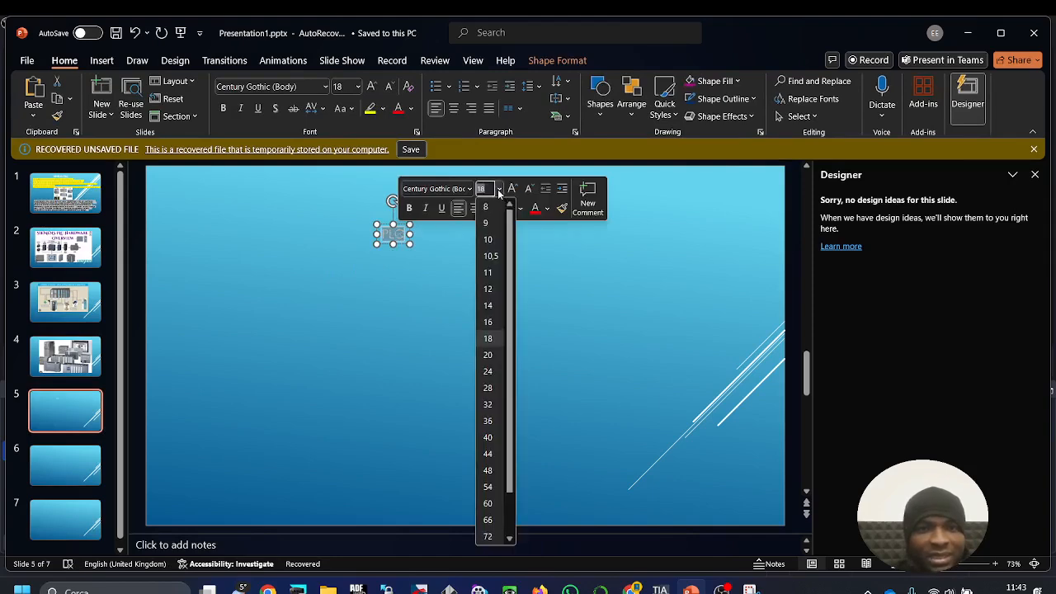
left_click(489, 487)
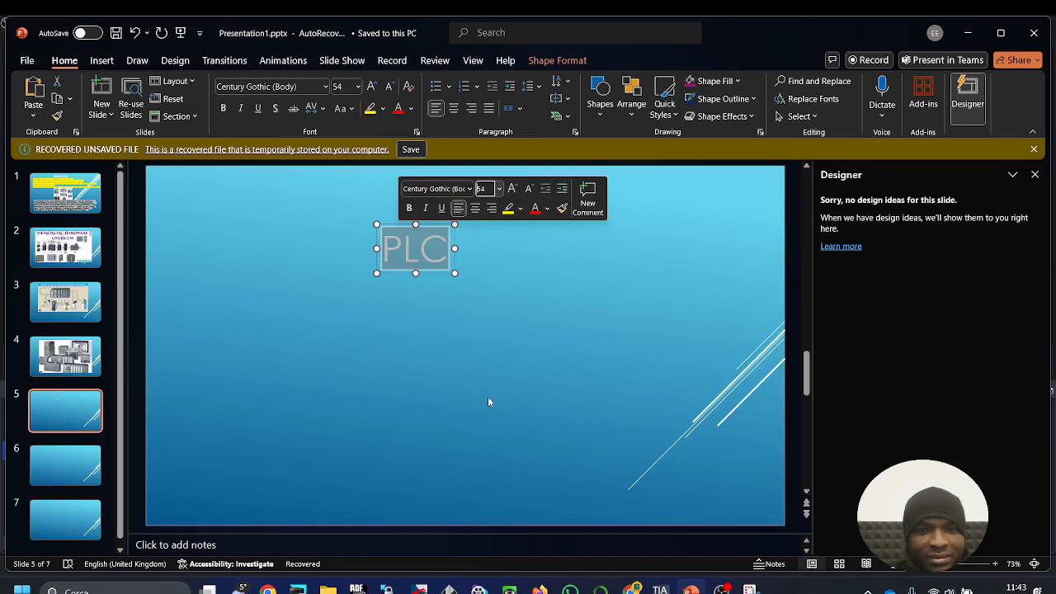
left_click(471, 260)
left_click(445, 259)
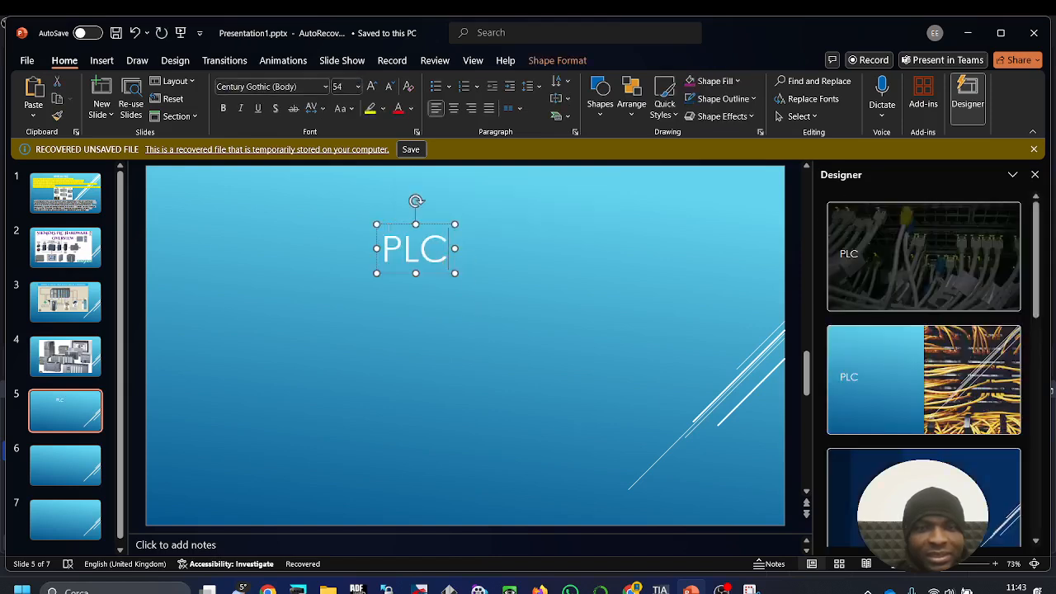
left_click_drag(394, 224, 208, 265)
left_click(362, 317)
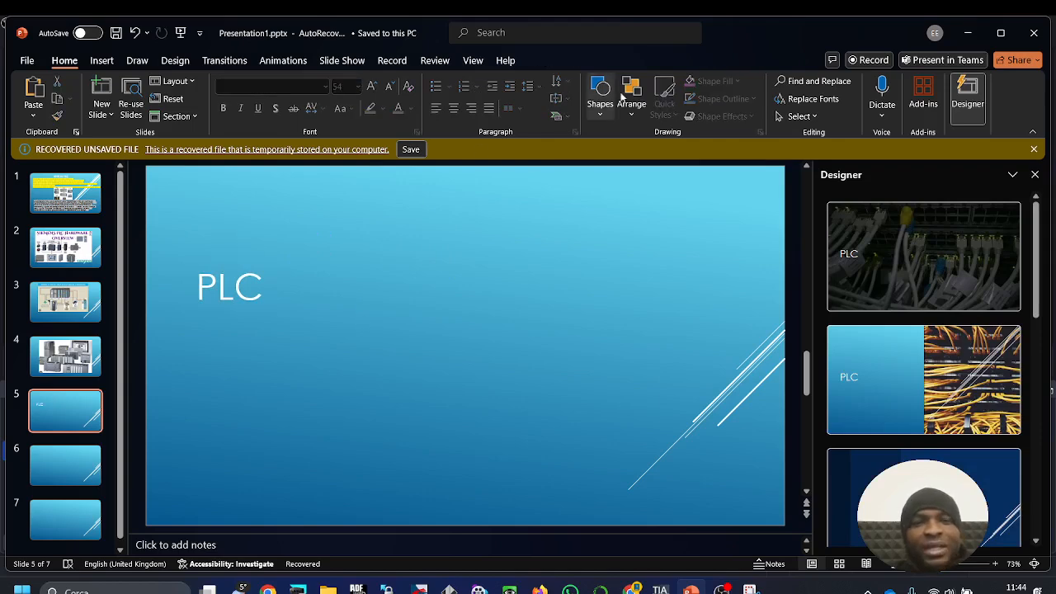
Step: Duplicate the "PLC" text box and place the copy just right of the original
left_click(231, 289)
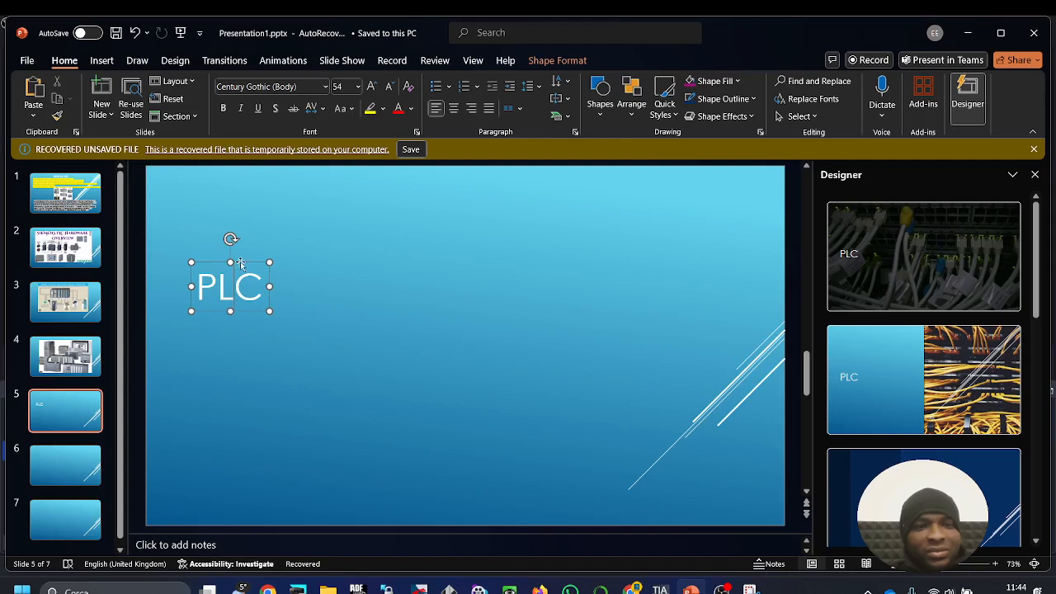
key("ctrl+c")
key("ctrl+v")
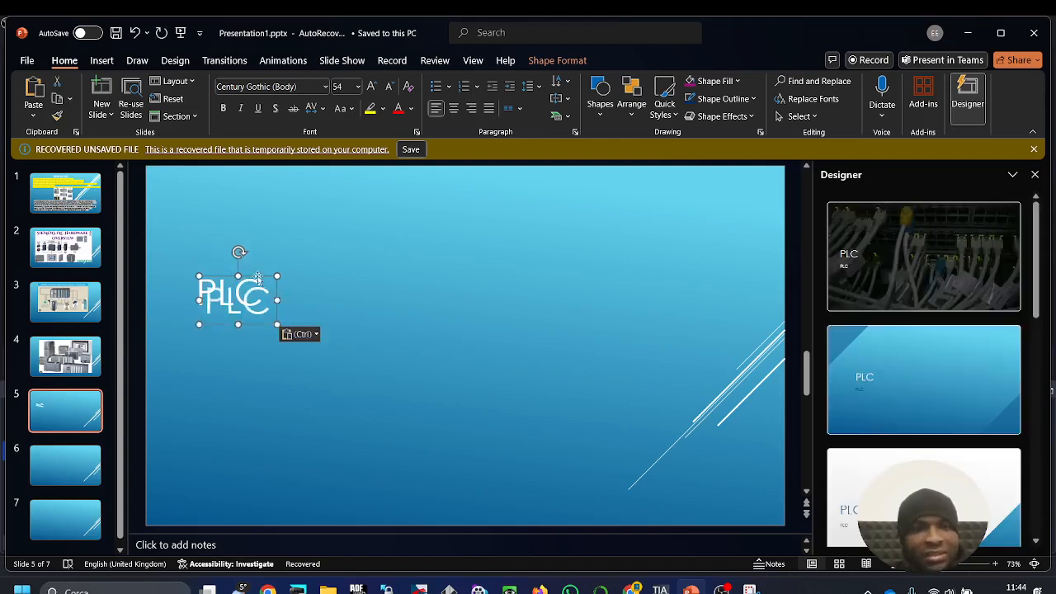
left_click_drag(259, 279, 330, 267)
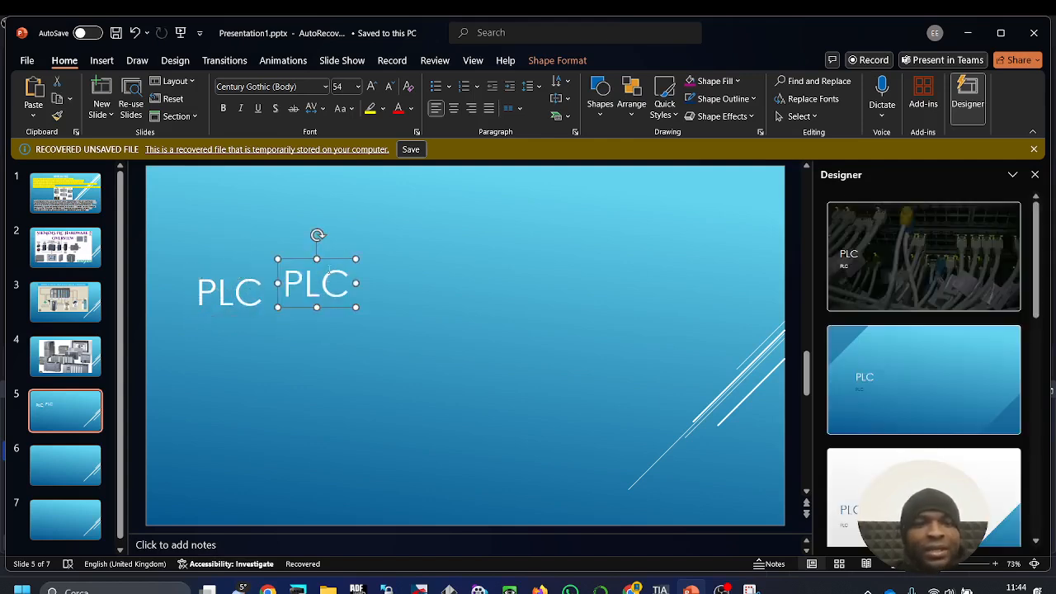
key("Escape")
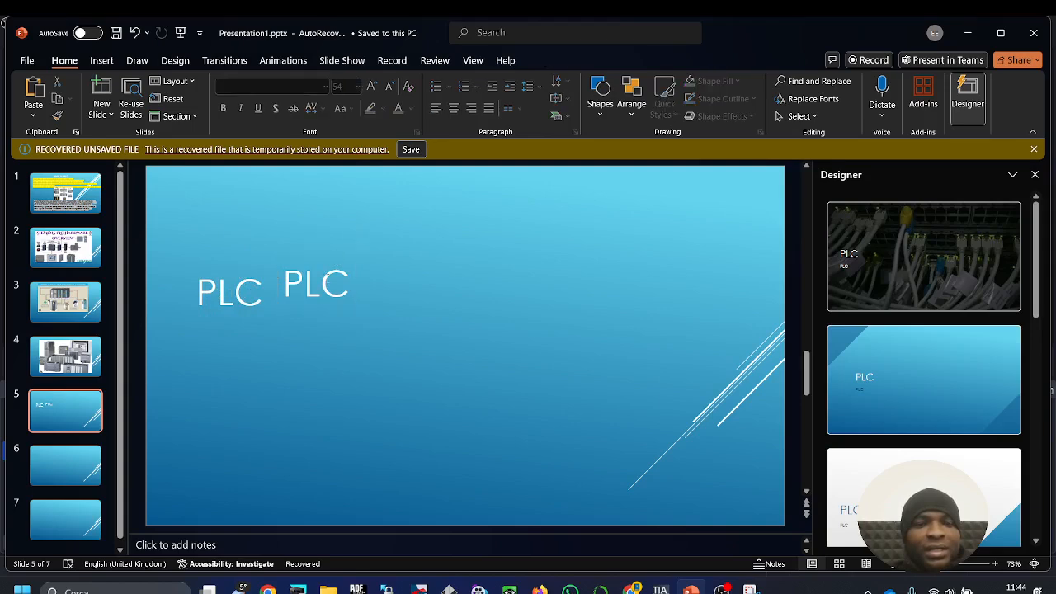
Step: Replace the copied text with "HMI DISPLAY" on two lines and move that box slightly up and to the right
double_click(328, 283)
type("HMI")
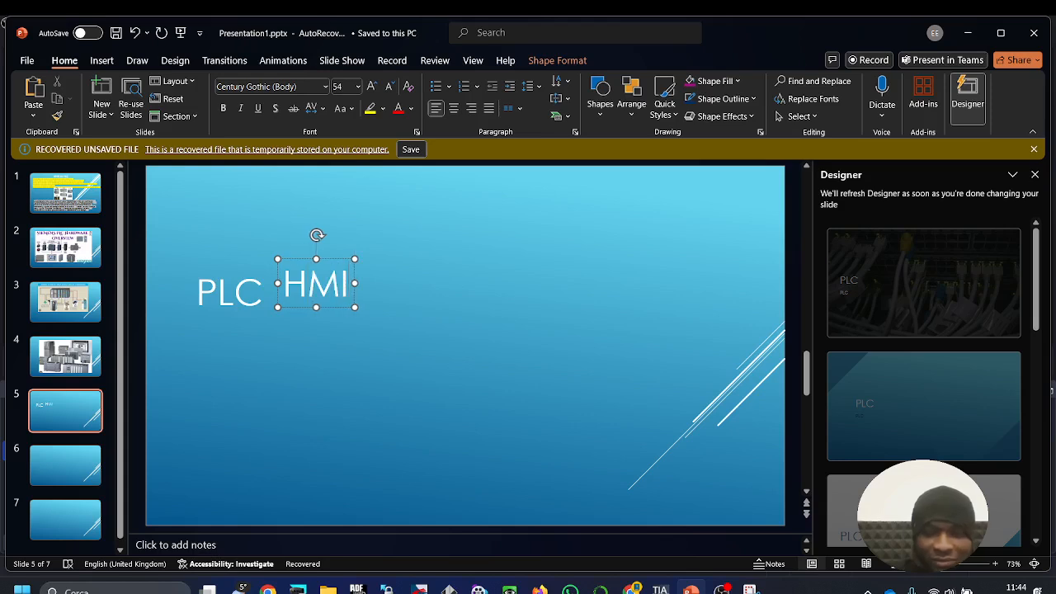
key("Return")
type("DISPLAYU")
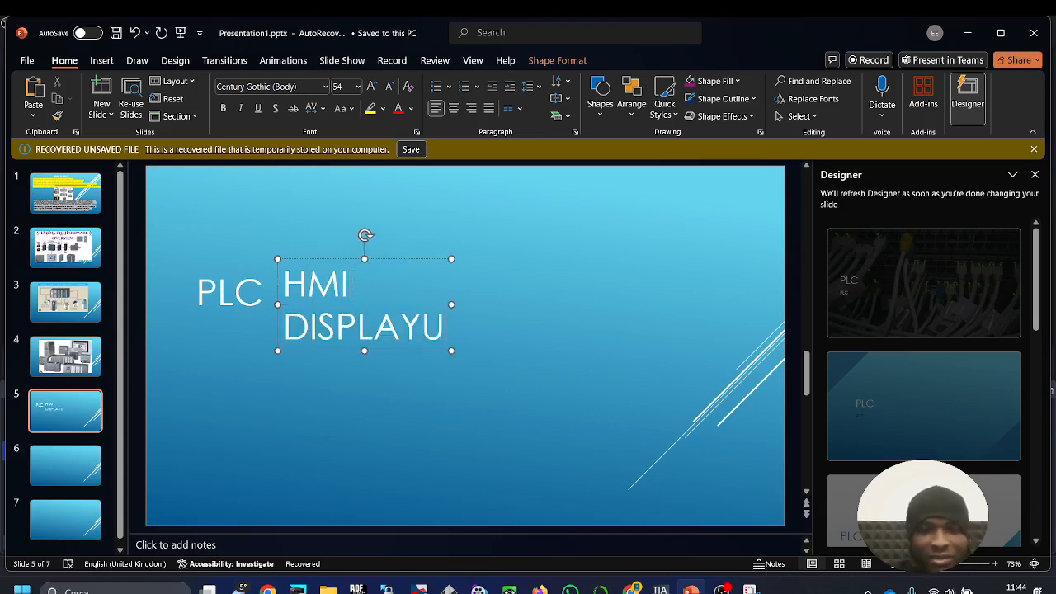
key("BackSpace")
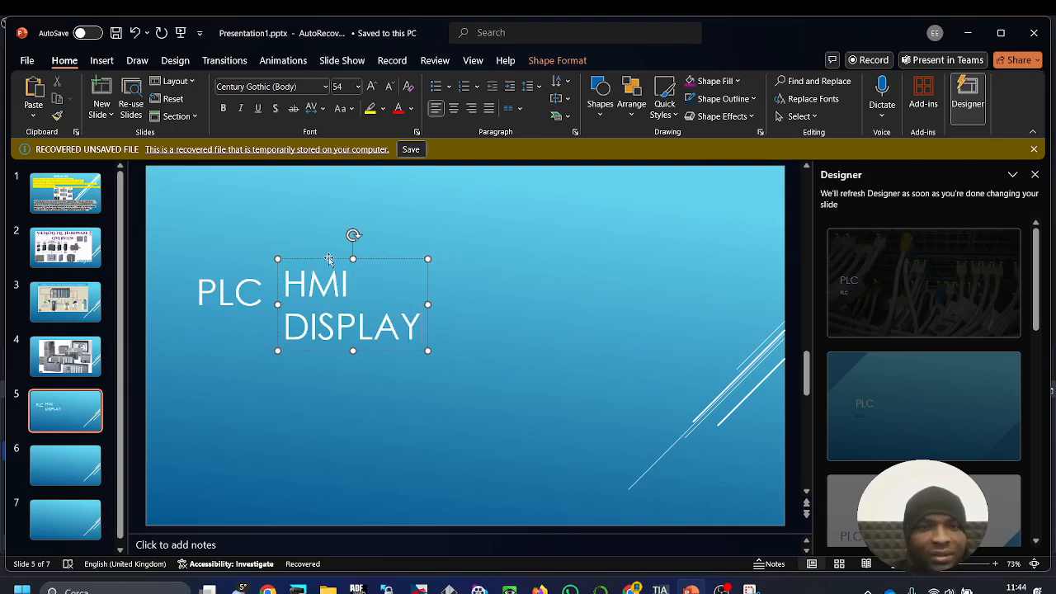
left_click_drag(324, 257, 353, 216)
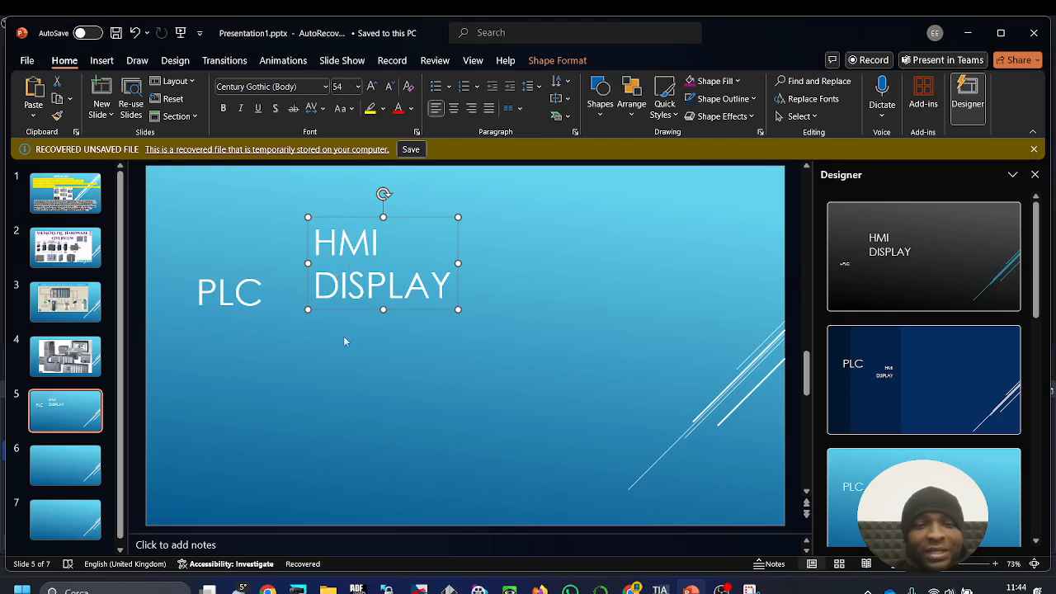
left_click(376, 346)
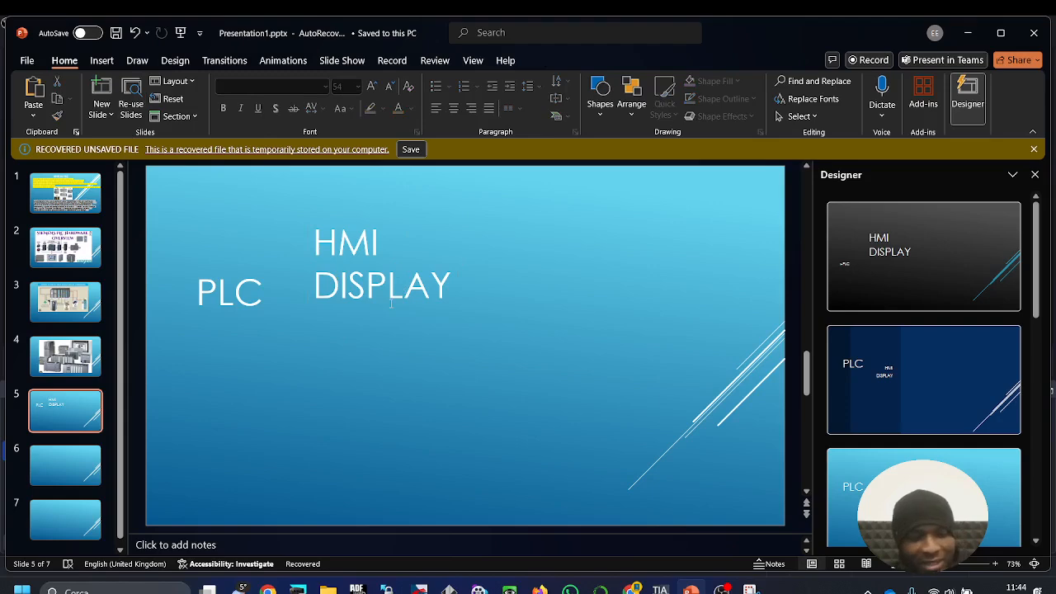
Step: Paste another copy of the "PLC" box, change its text to "IO MODULES" and place it below the other two labels
key("ctrl+v")
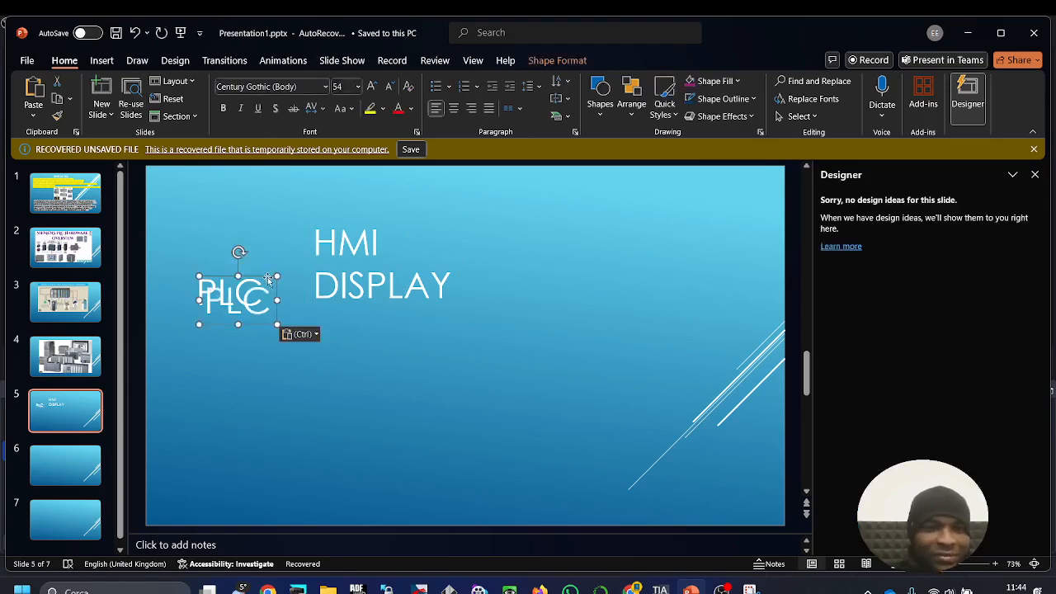
left_click_drag(267, 277, 322, 360)
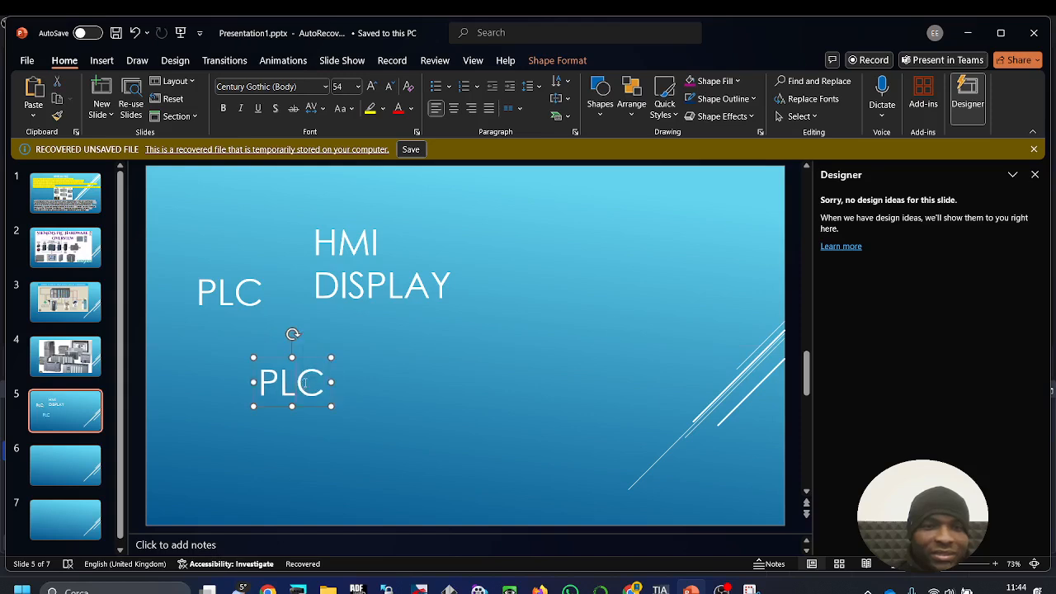
double_click(304, 382)
type("IO")
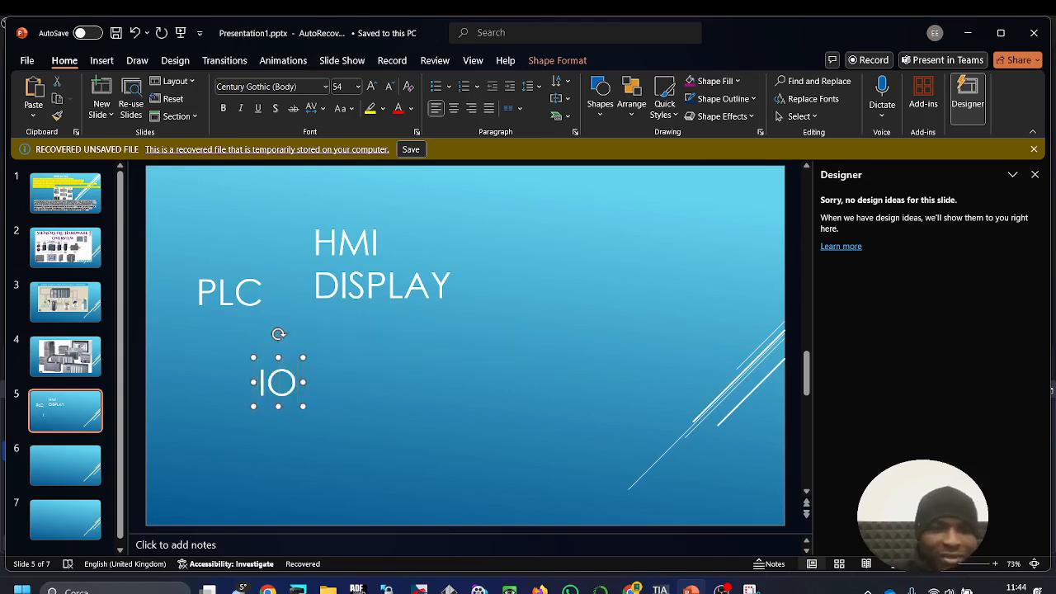
type(" MODULES")
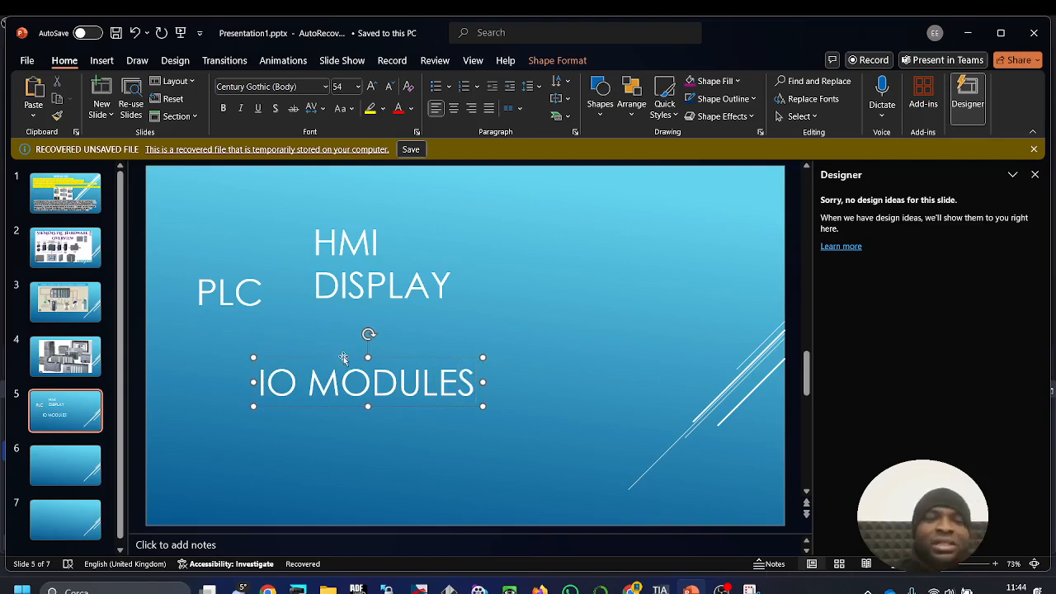
left_click_drag(342, 359, 308, 346)
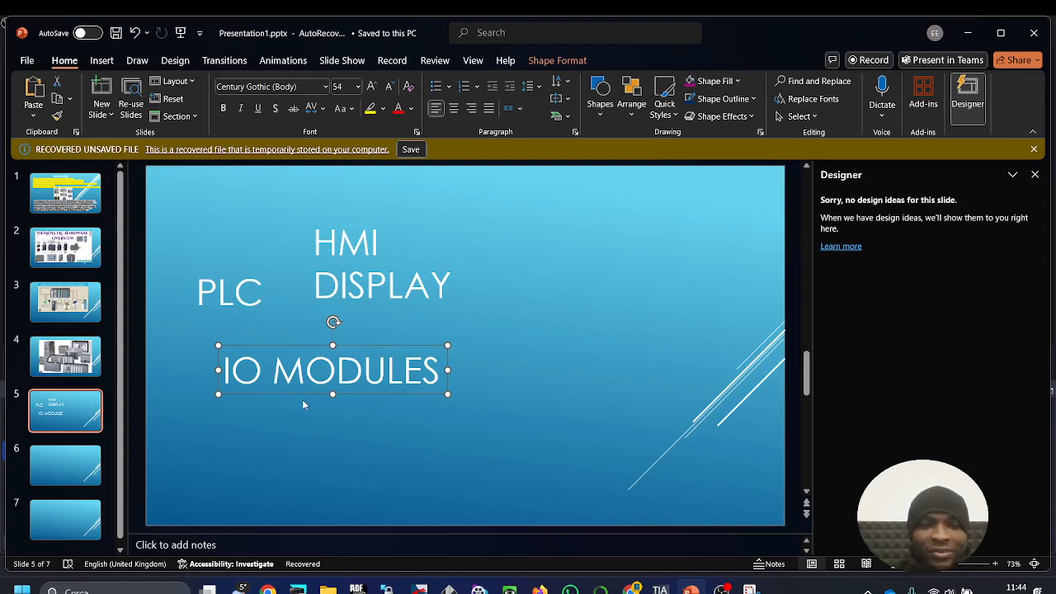
Step: After checking the hardware picture on slide 4, paste another "PLC" box on slide 5, right of the labels, and change its text to "DRIVE"
left_click(77, 358)
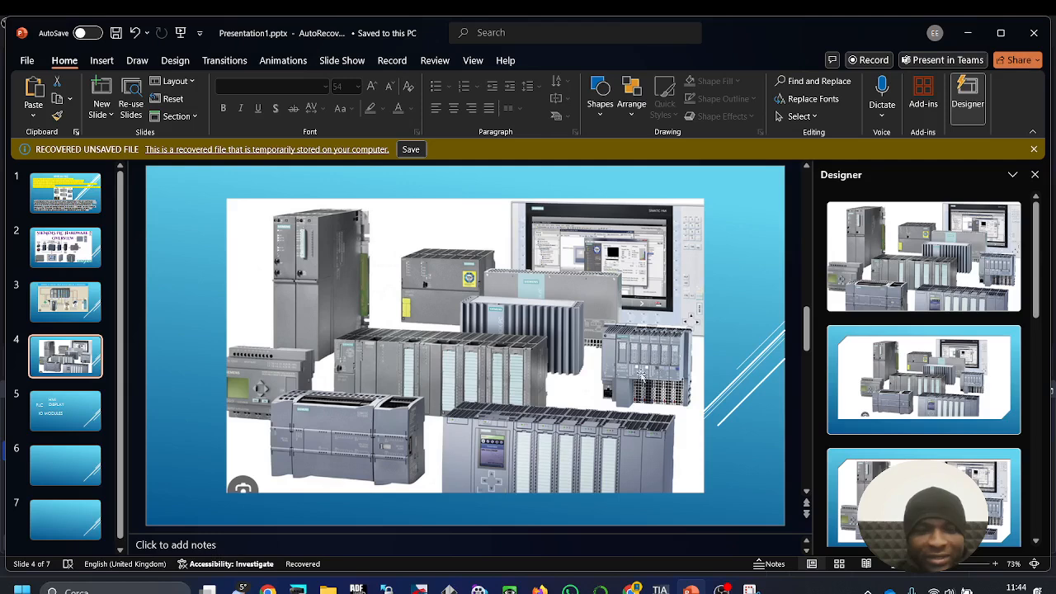
left_click(75, 411)
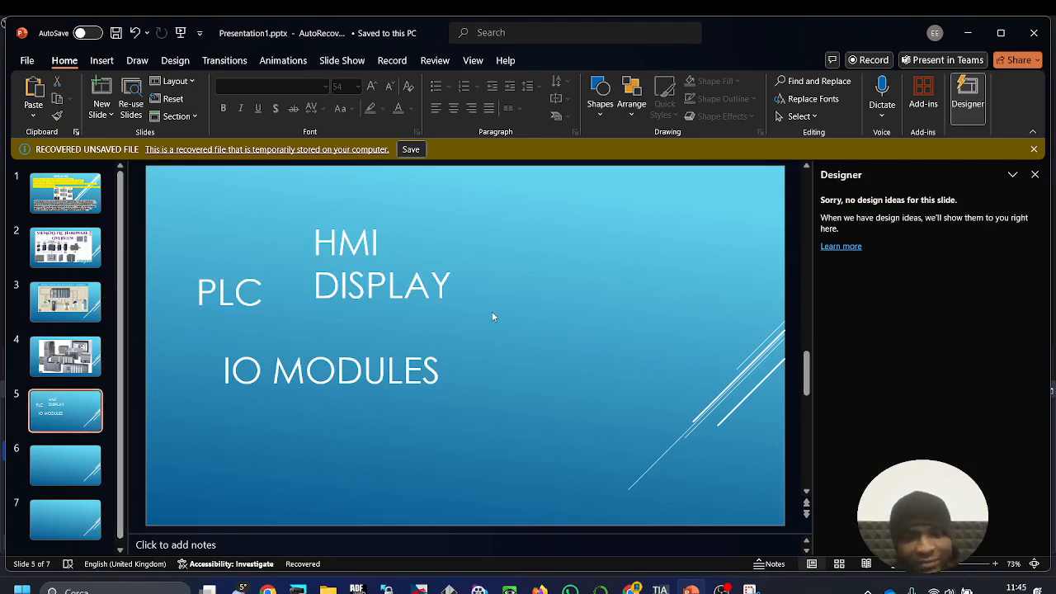
key("ctrl+v")
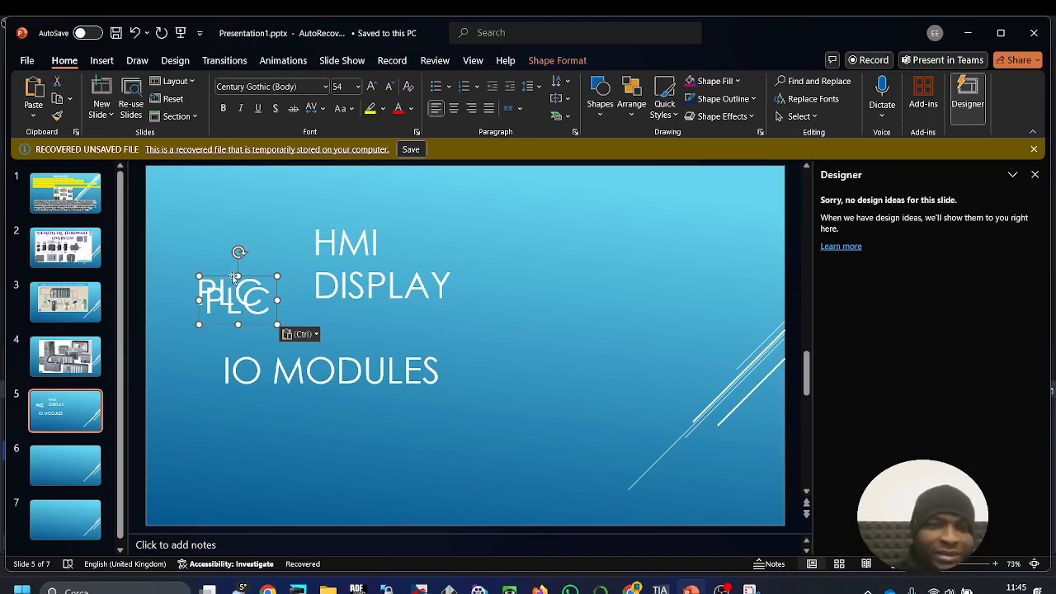
left_click_drag(236, 285, 525, 310)
double_click(532, 332)
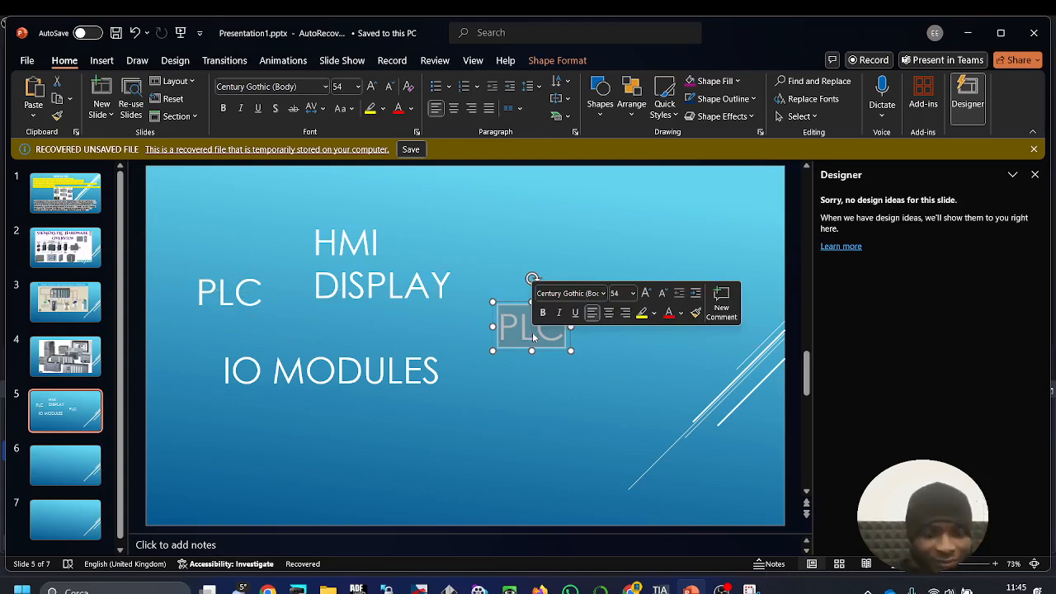
type("DRIVE")
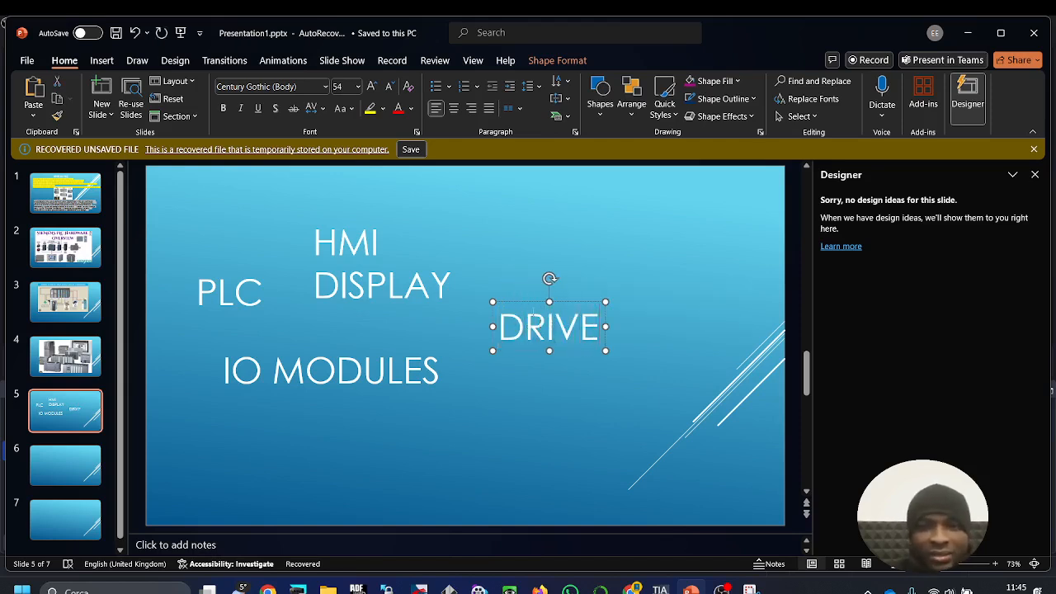
Step: Move "DRIVE" out of the way and line up "HMI DISPLAY" and "IO MODULES" in one row to the right of "PLC"
left_click_drag(534, 305, 527, 307)
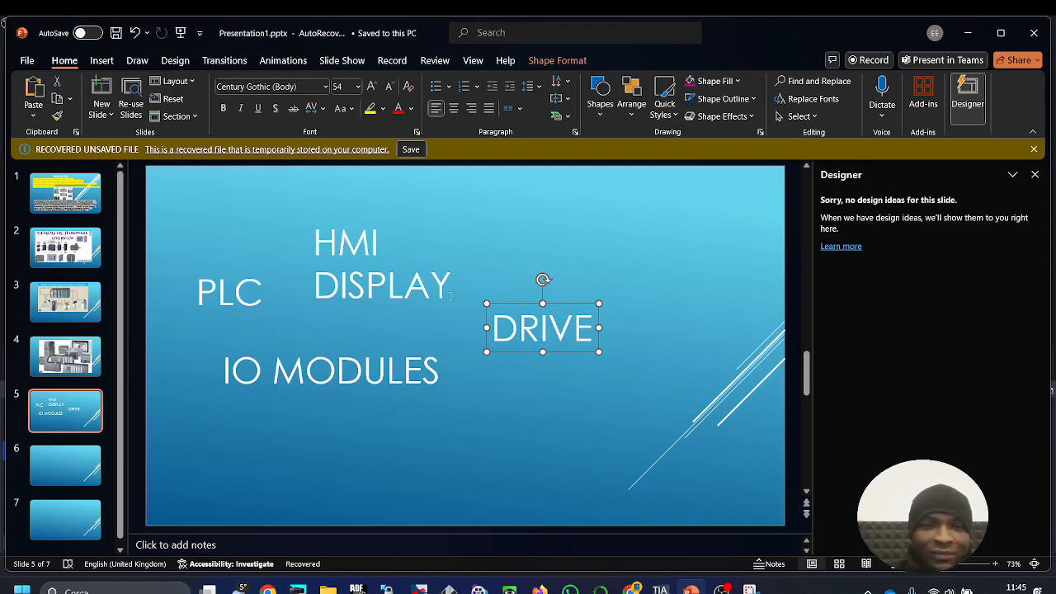
left_click_drag(508, 303, 590, 362)
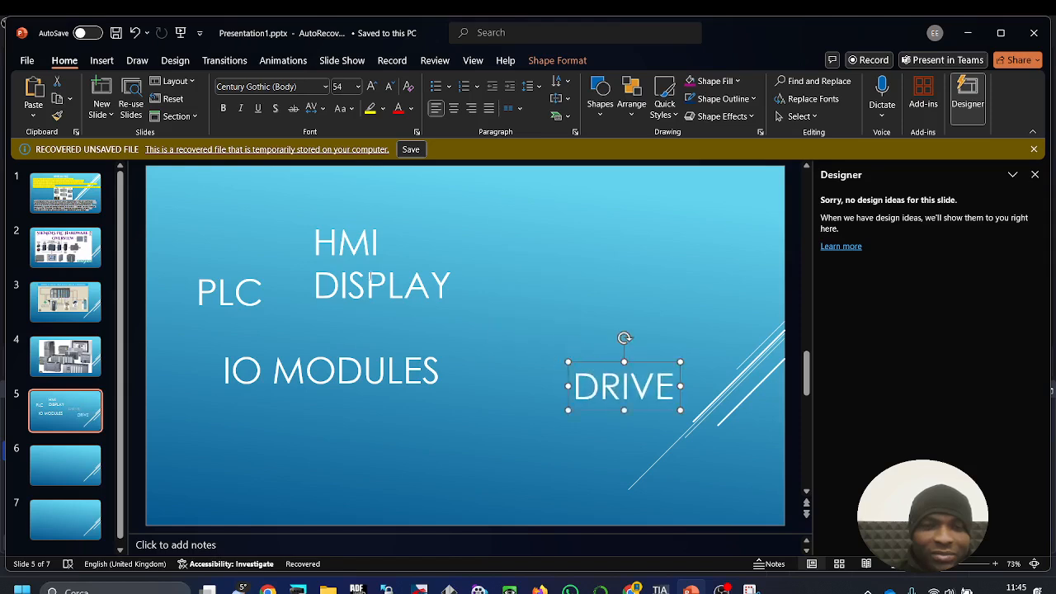
left_click(346, 221)
left_click_drag(347, 221, 341, 249)
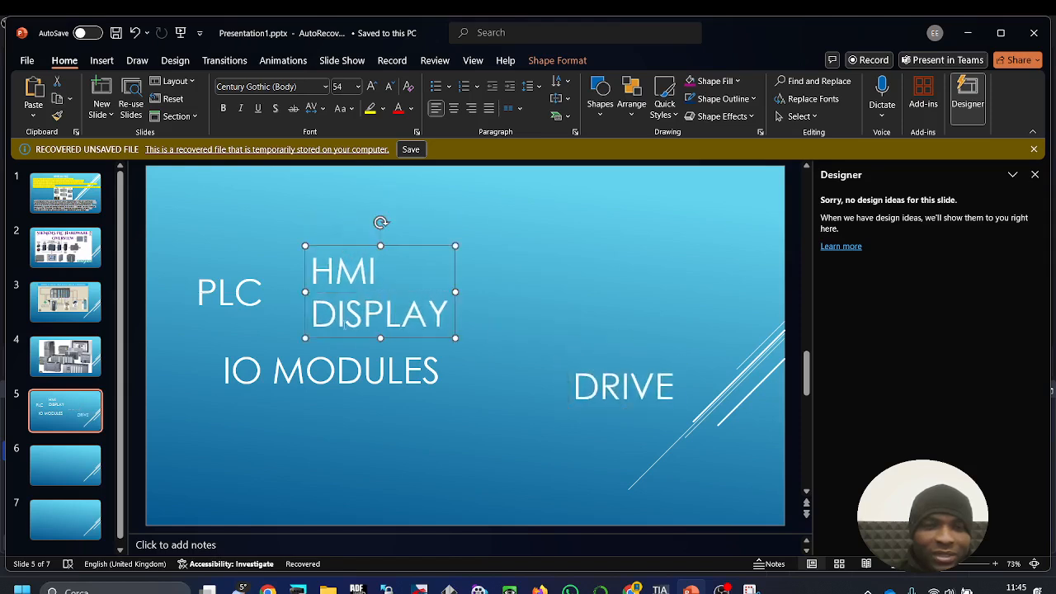
left_click(343, 377)
left_click_drag(314, 344, 578, 257)
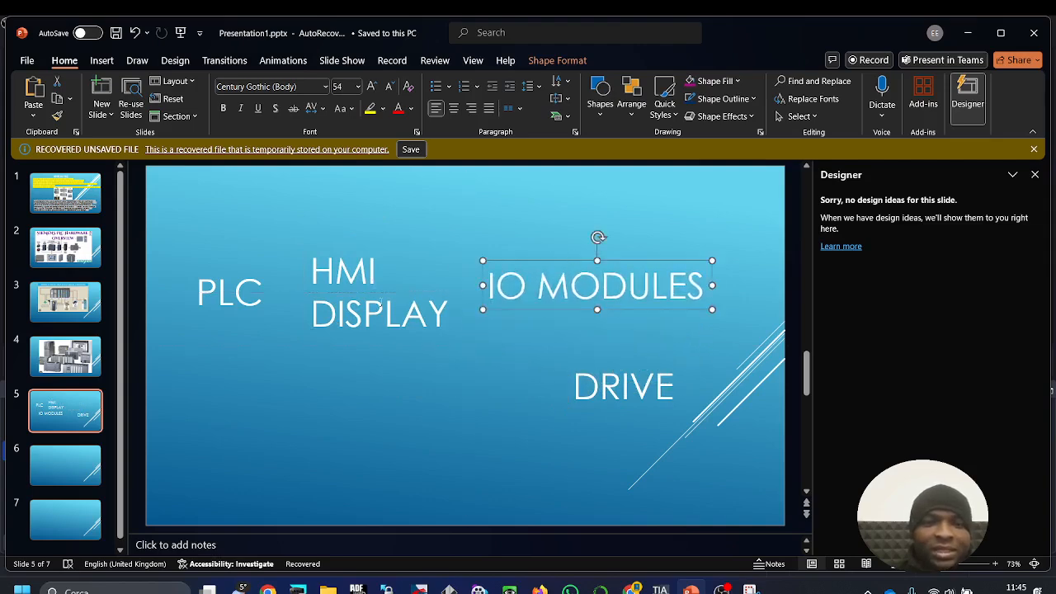
Step: Move the "DRIVE" label directly below "PLC" to start a second row, and deselect it
left_click(631, 381)
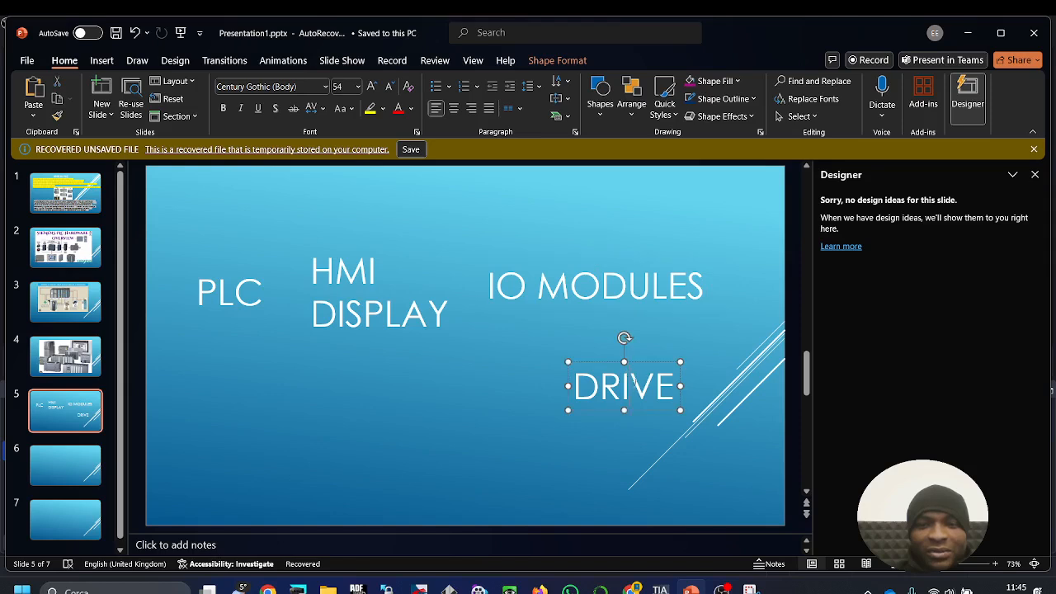
left_click_drag(646, 363, 270, 354)
left_click(369, 393)
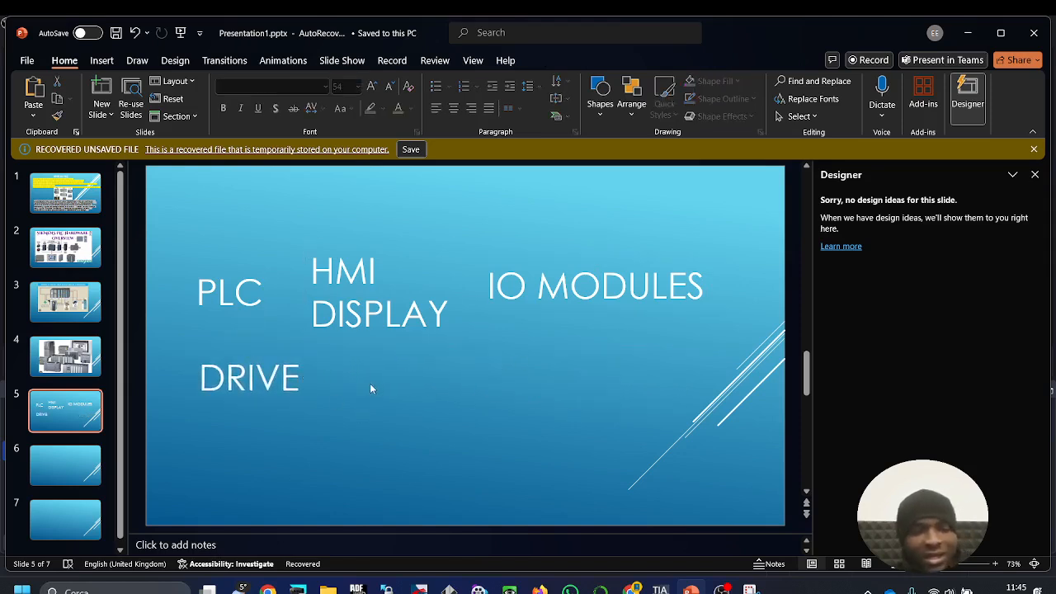
Step: Paste another copy of the "PLC" box, place it right of "DRIVE" and change its text to "HUB"
key("ctrl+v")
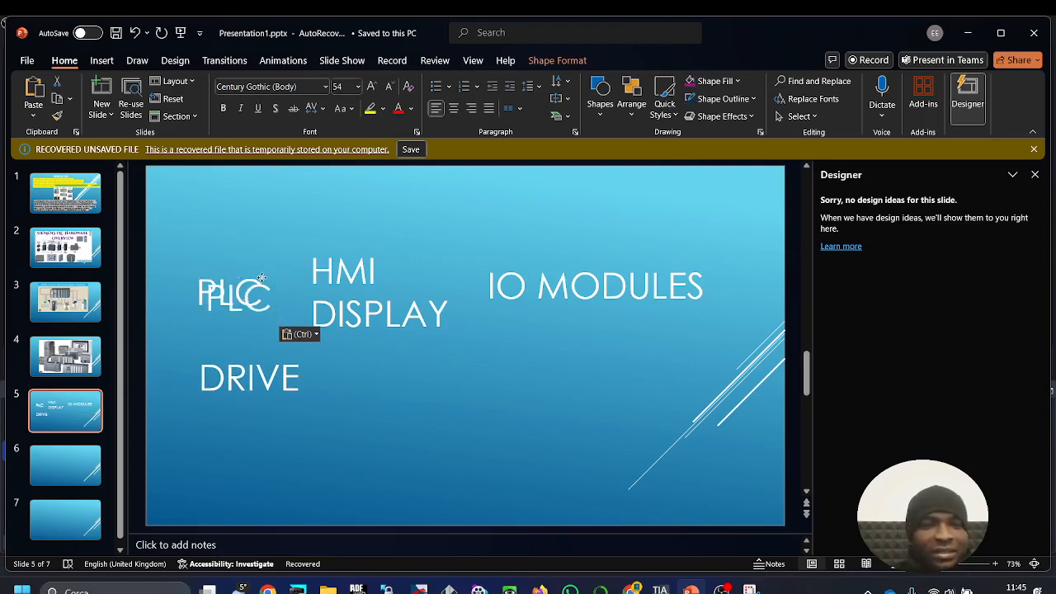
left_click_drag(261, 279, 383, 379)
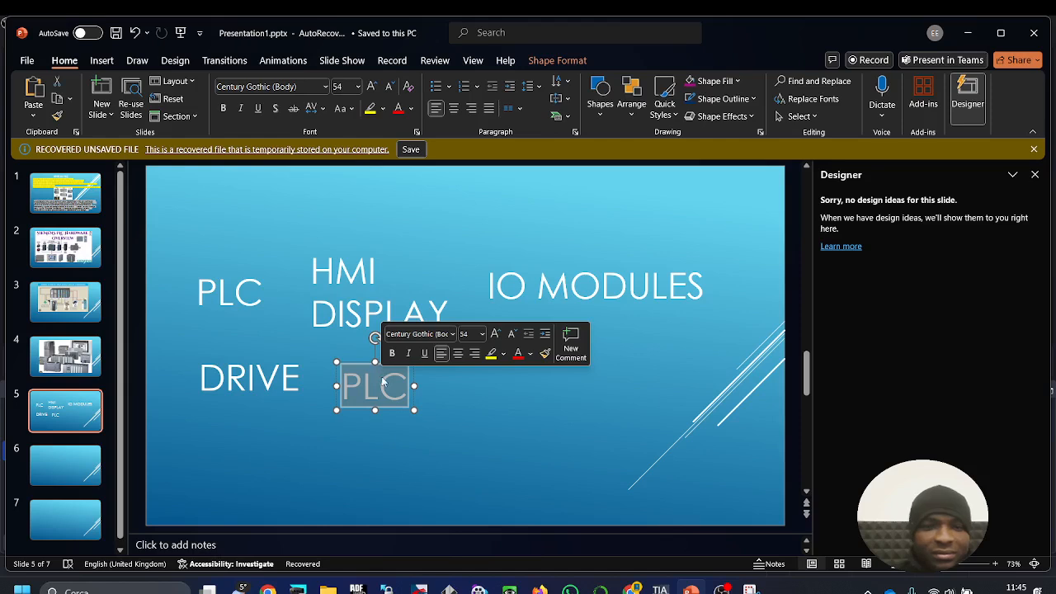
type("HUB")
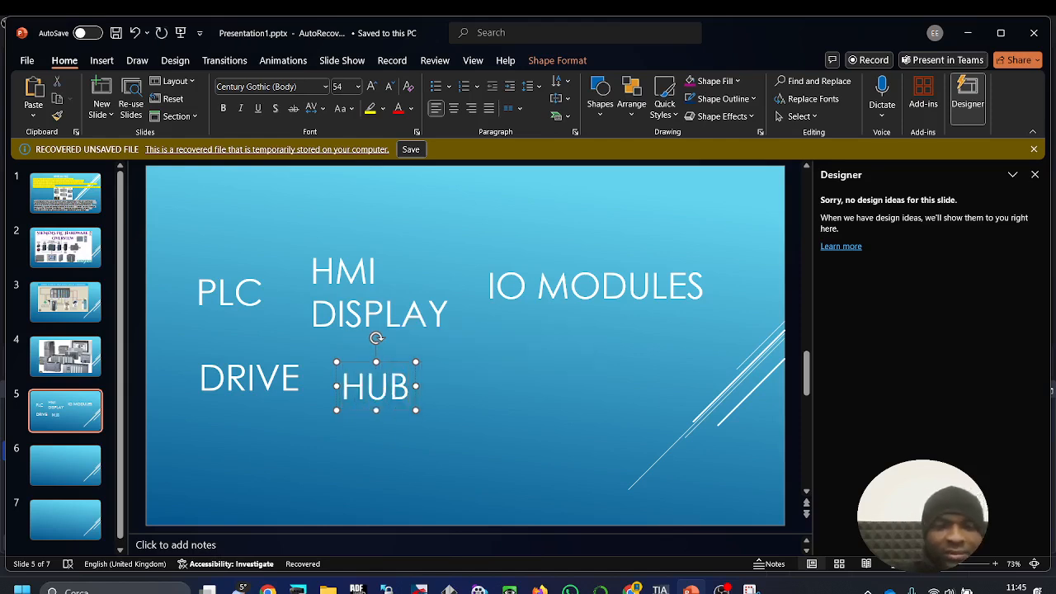
left_click(516, 383)
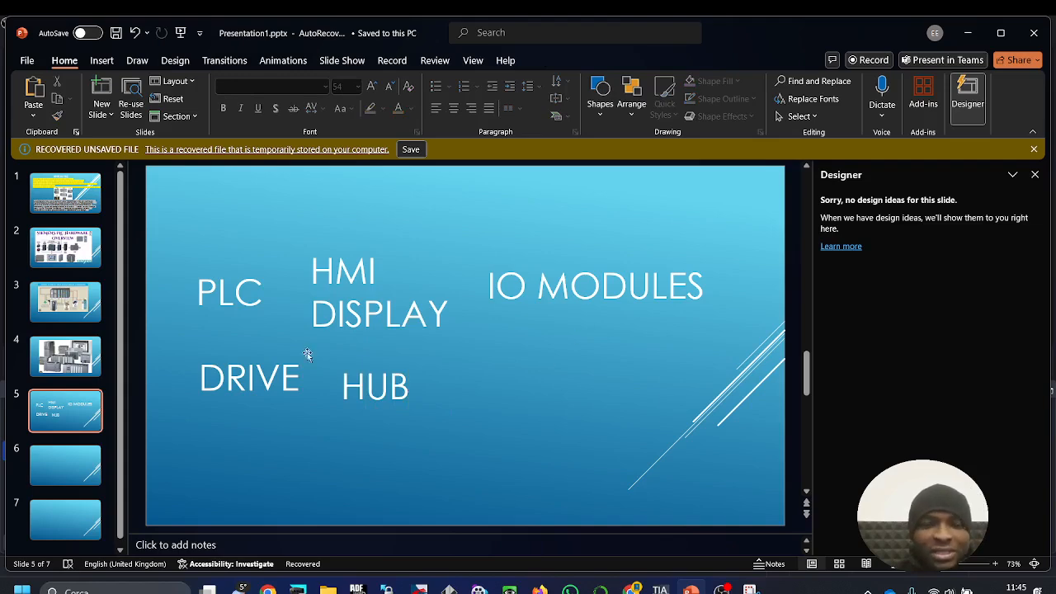
Step: Extend the "HUB" label's text to "ETHERNET HUB-ROUTER"
left_click(405, 391)
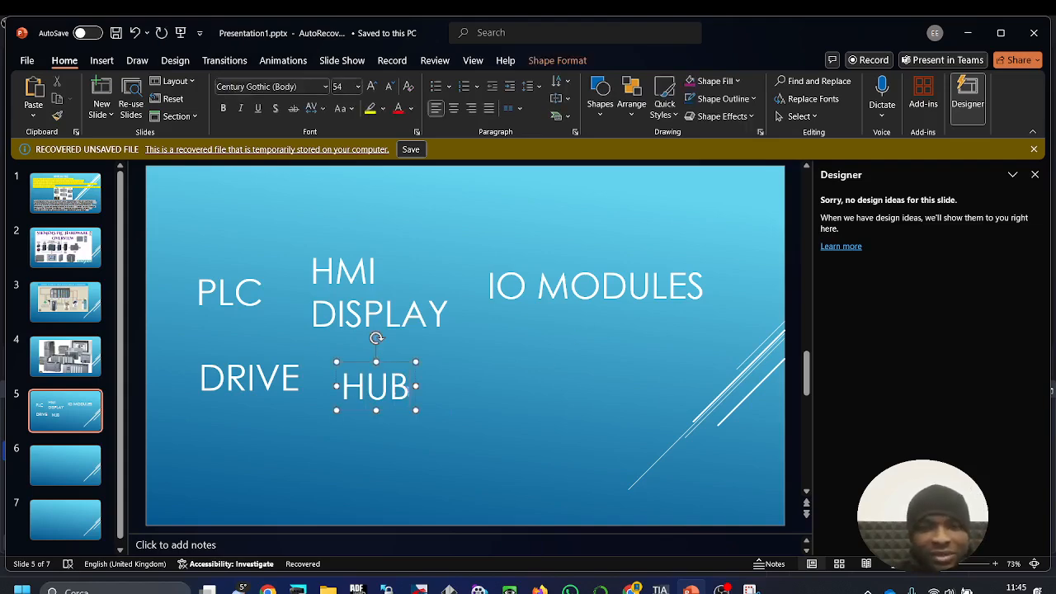
left_click_drag(415, 385, 428, 386)
type("-ROUTER")
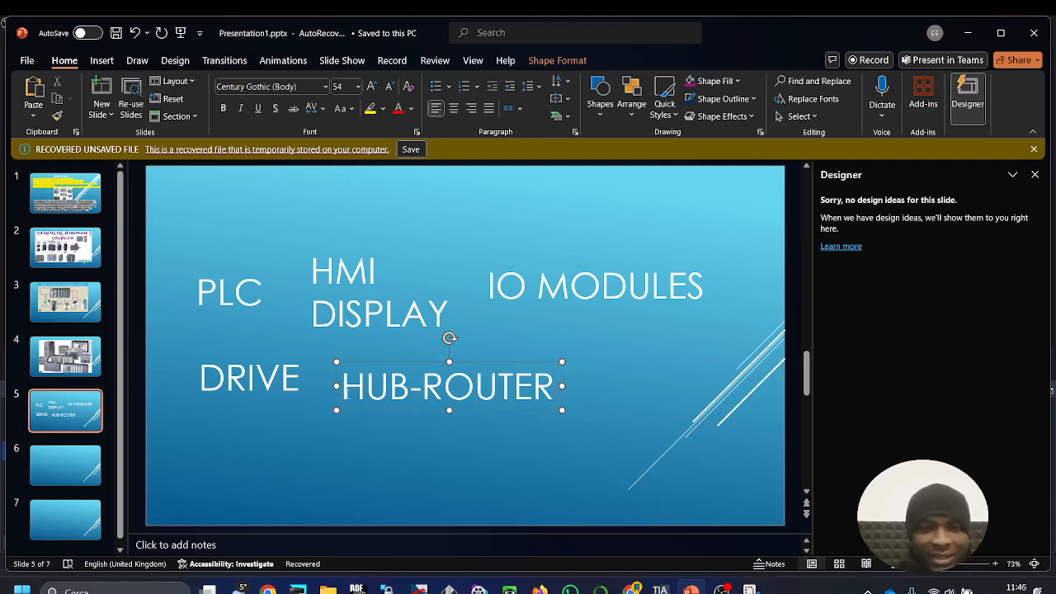
type("ETHERNET")
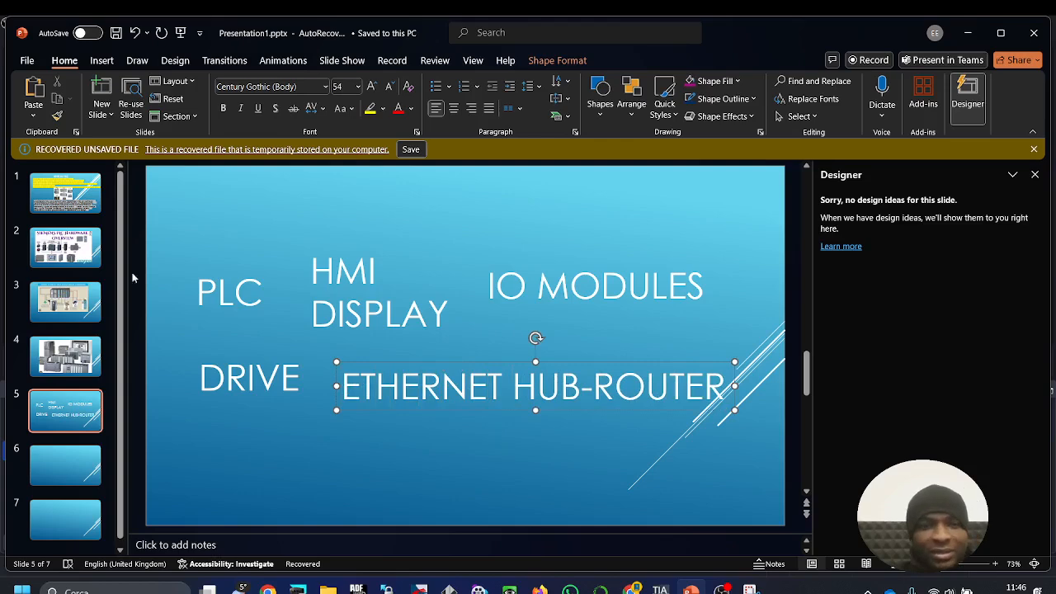
Step: Review the hardware pictures on slides 2, 3 and 4, and return to the component labels on slide 5
left_click(82, 343)
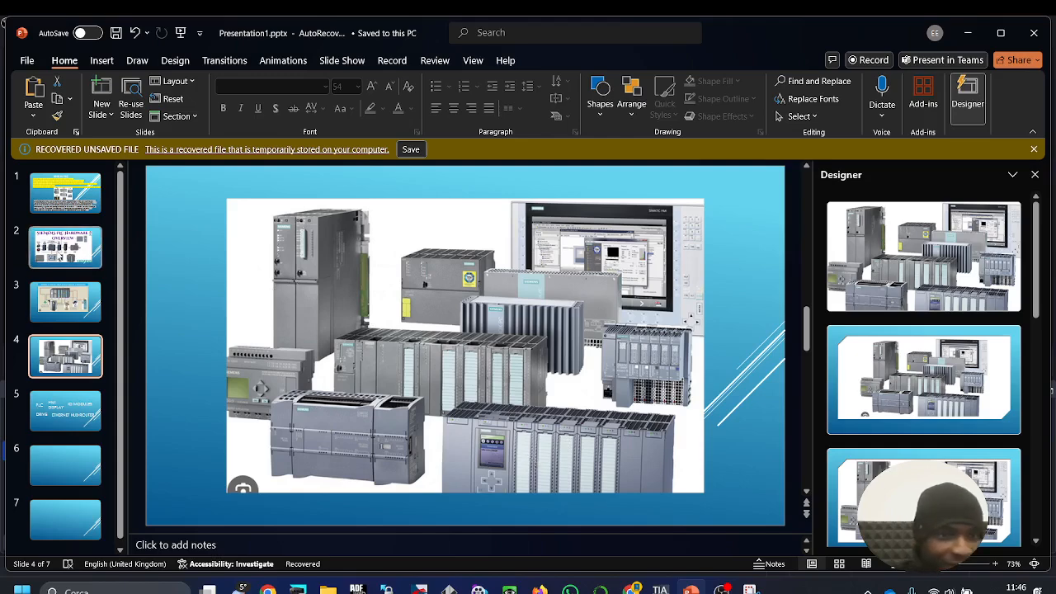
left_click(60, 256)
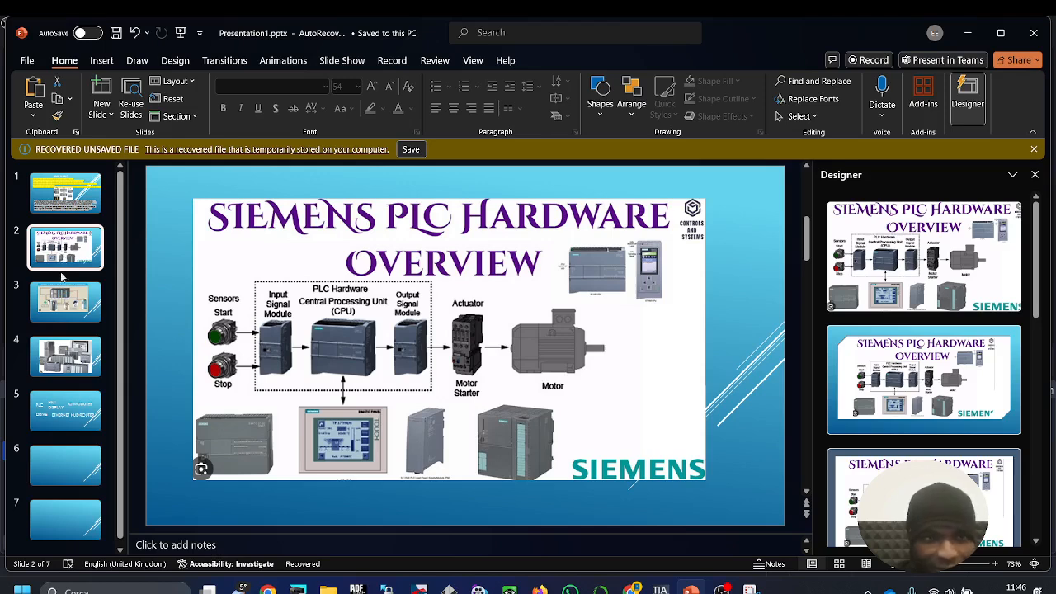
left_click(78, 306)
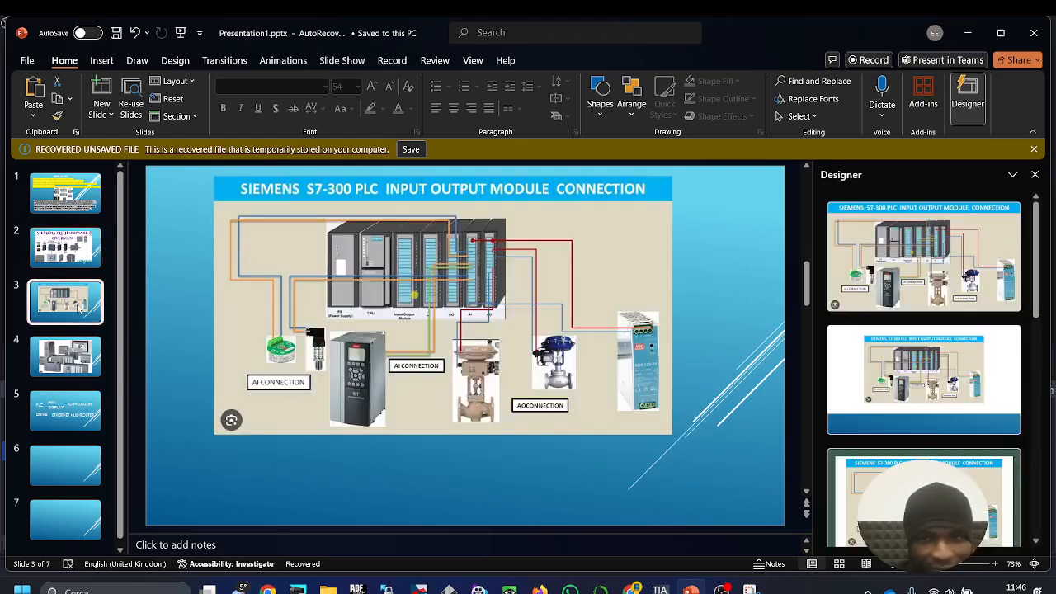
left_click(59, 276)
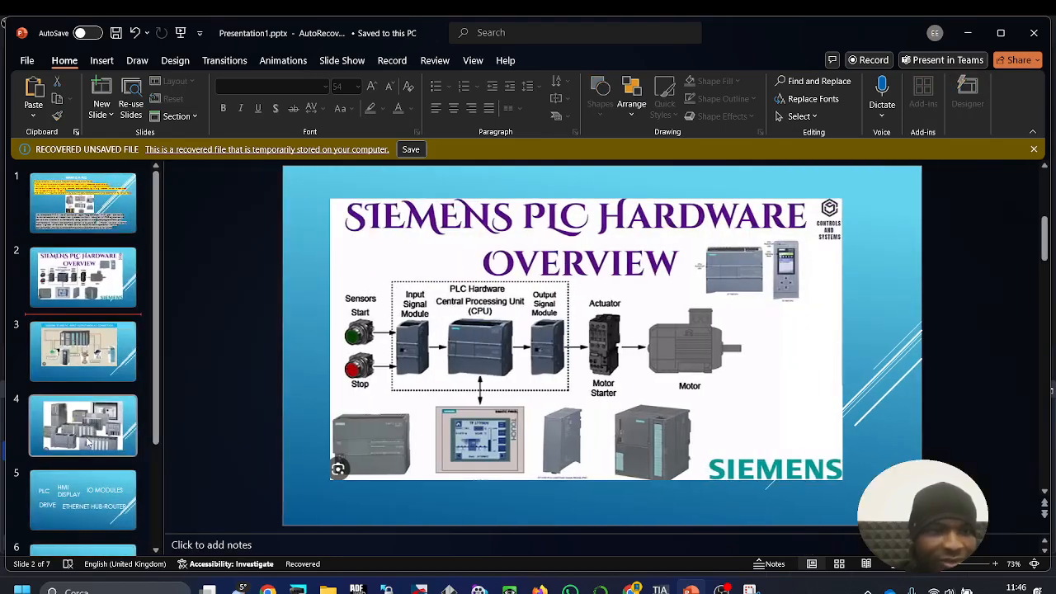
left_click(83, 423)
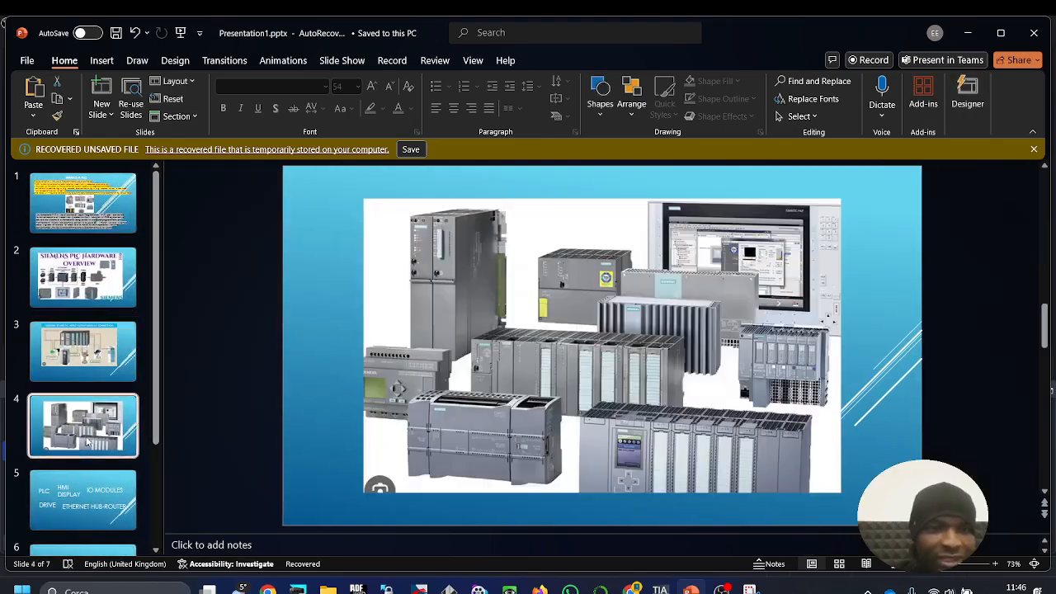
left_click(107, 503)
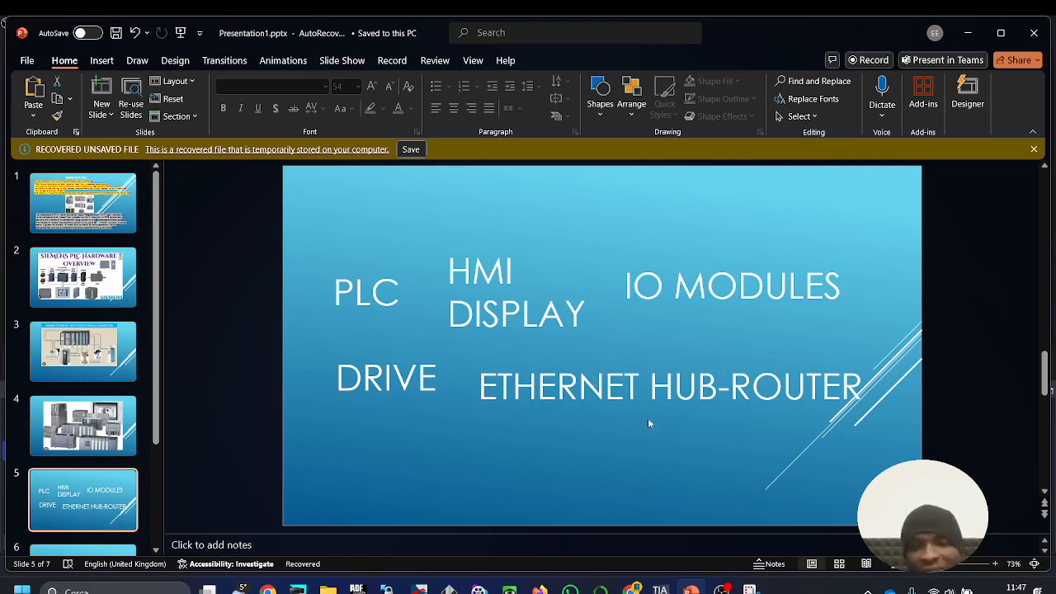
Step: Switch to TIA Portal and select the project Progetto1 in the project tree
left_click(660, 590)
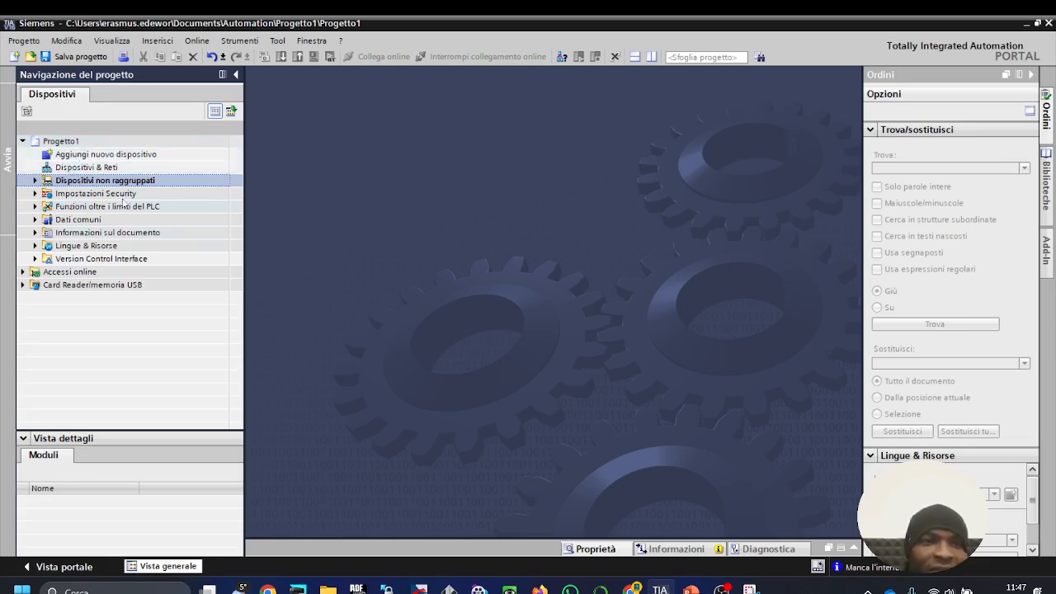
left_click(70, 142)
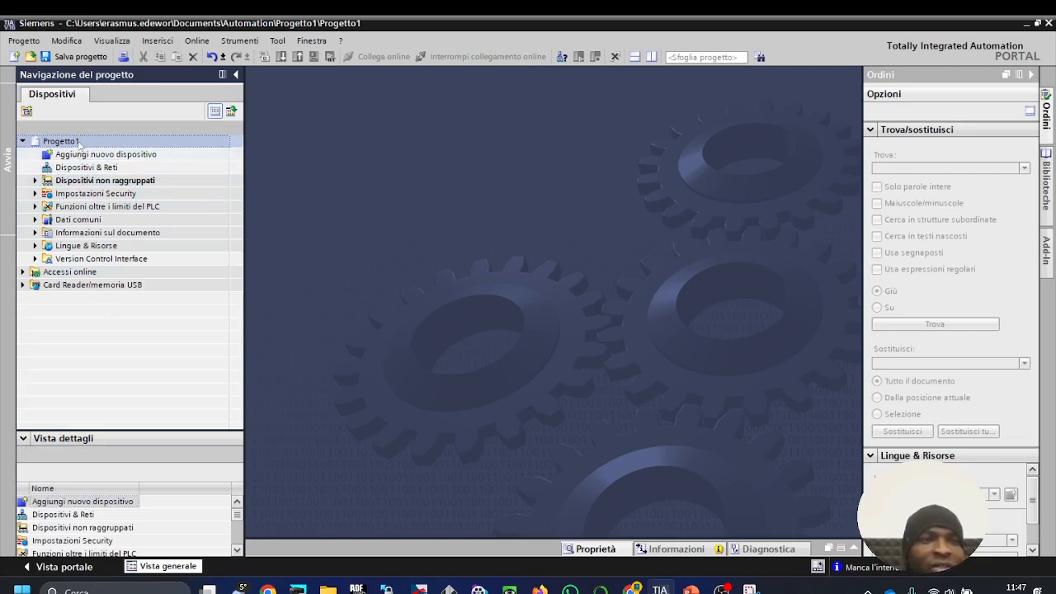
left_click(80, 143)
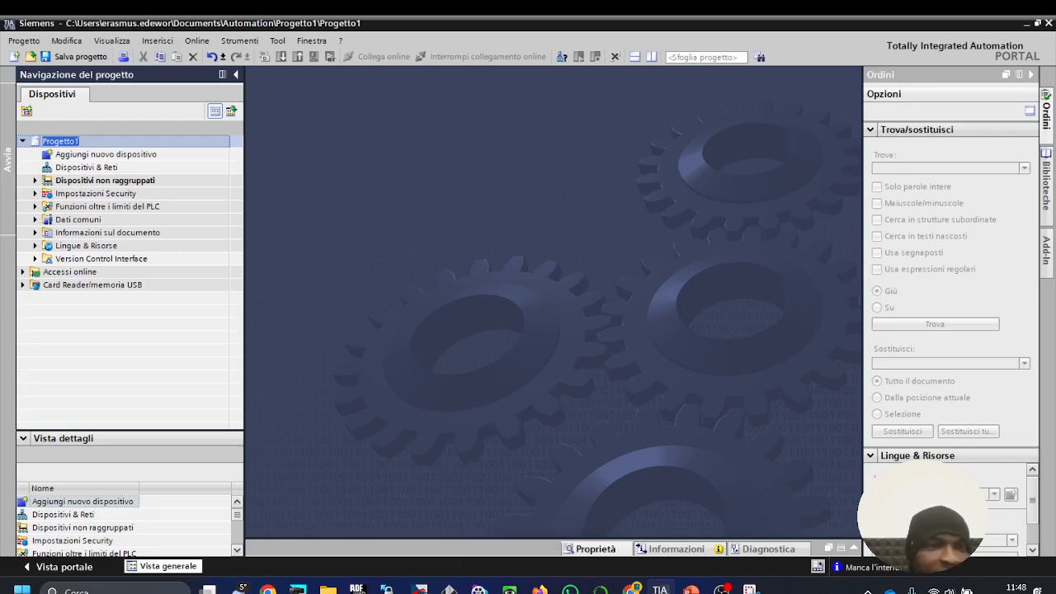
key("Return")
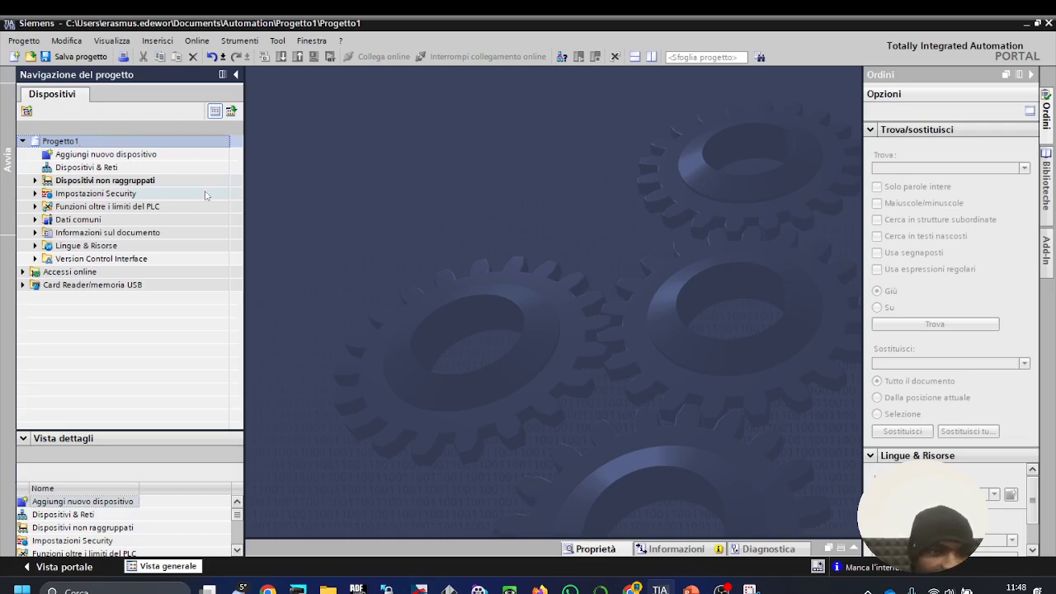
right_click(68, 142)
left_click(140, 217)
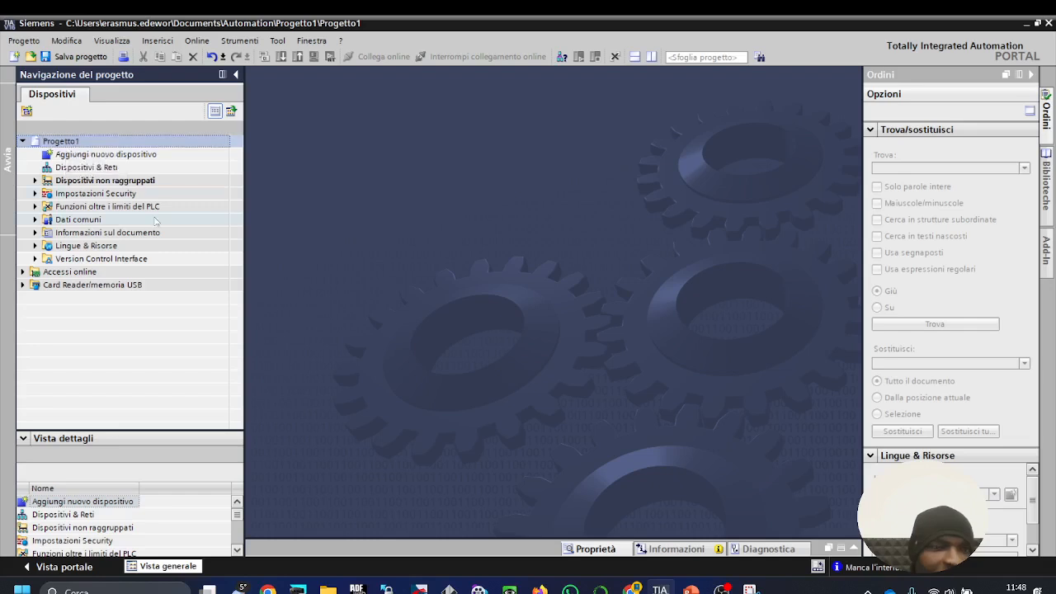
left_click(153, 221)
left_click(64, 142)
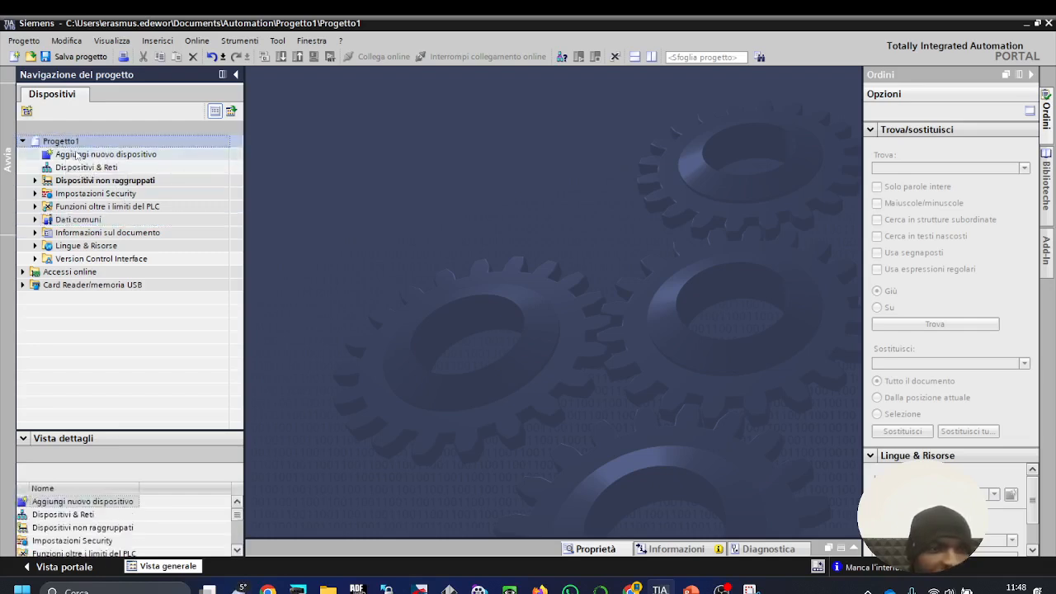
left_click(79, 145)
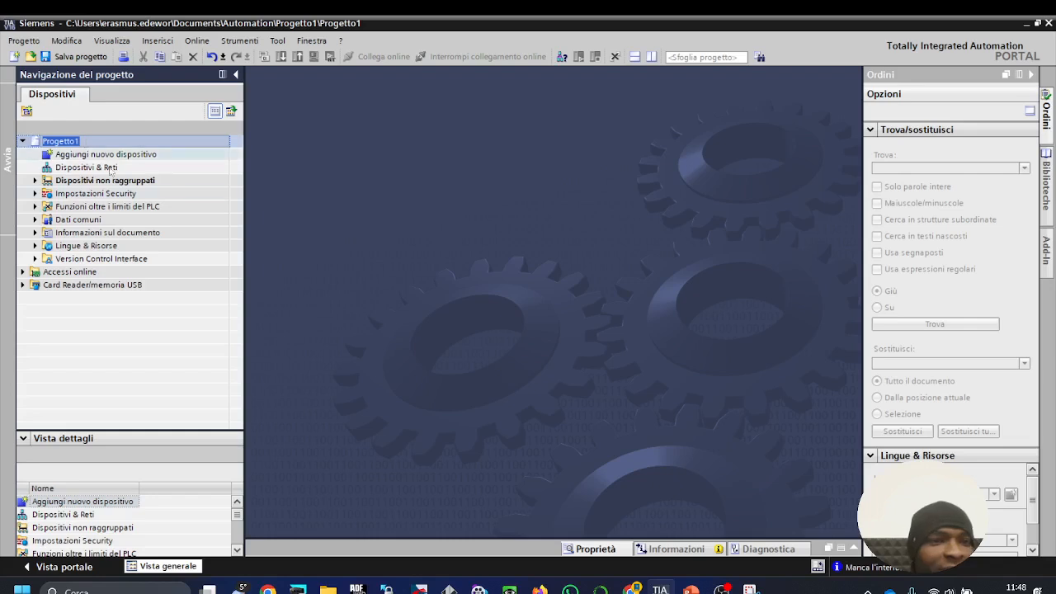
left_click(137, 335)
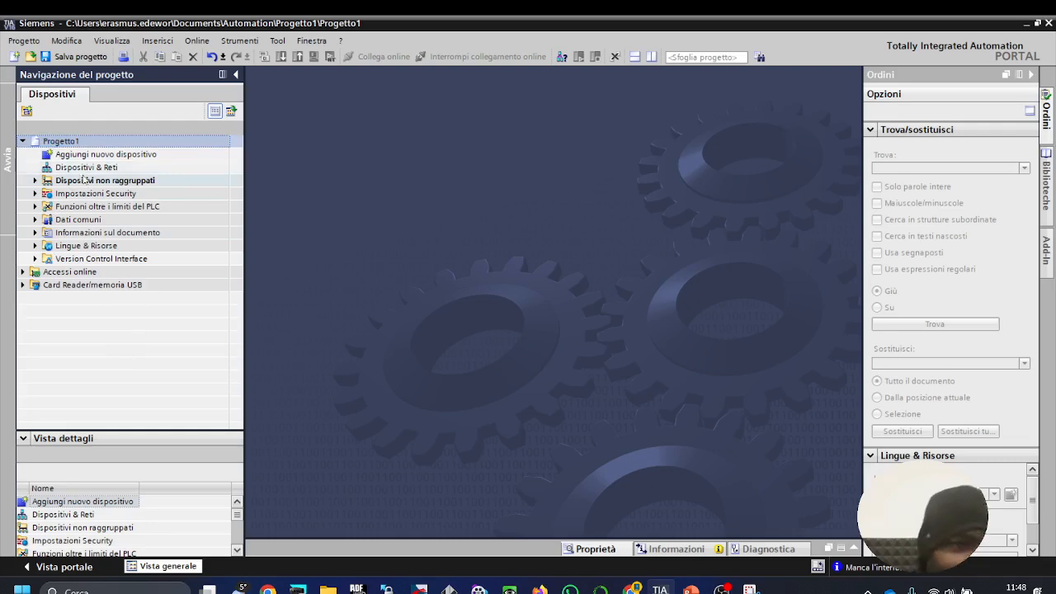
left_click(115, 157)
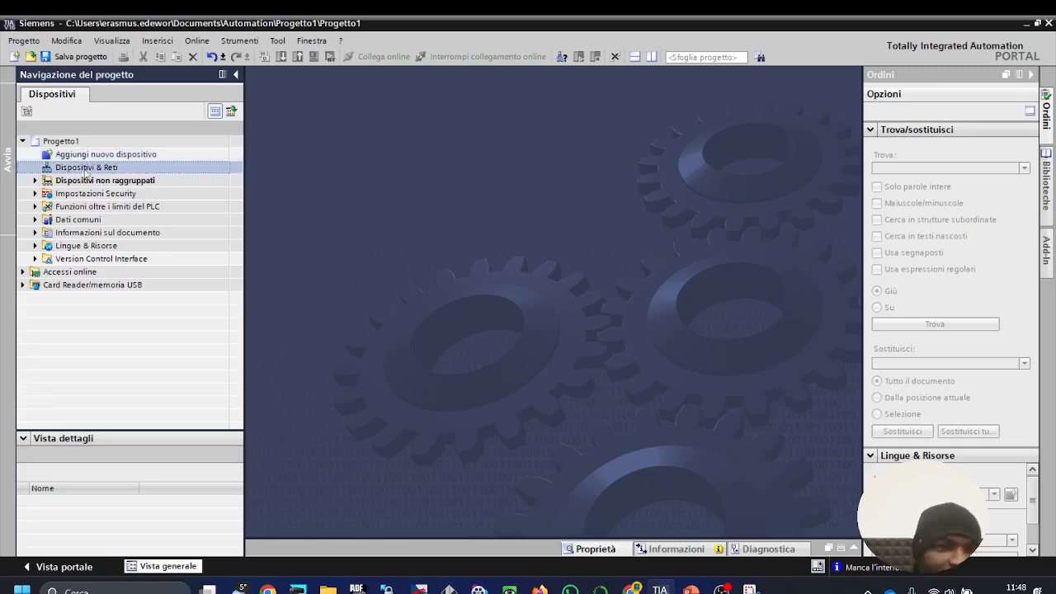
Step: Open the project languages settings and check the choices offered for the editing language and the reference language
left_click(278, 41)
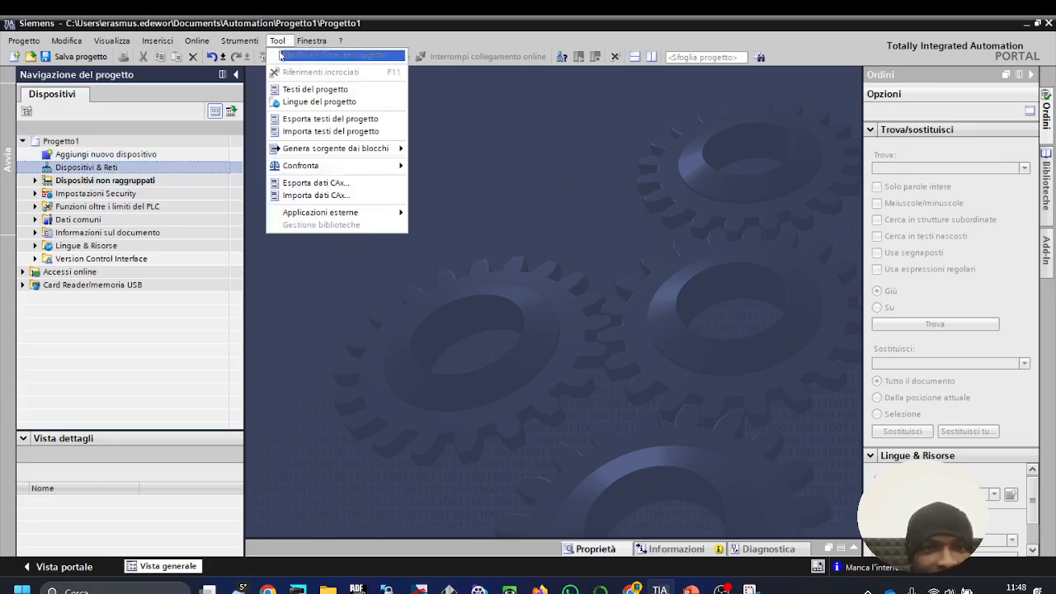
left_click(304, 102)
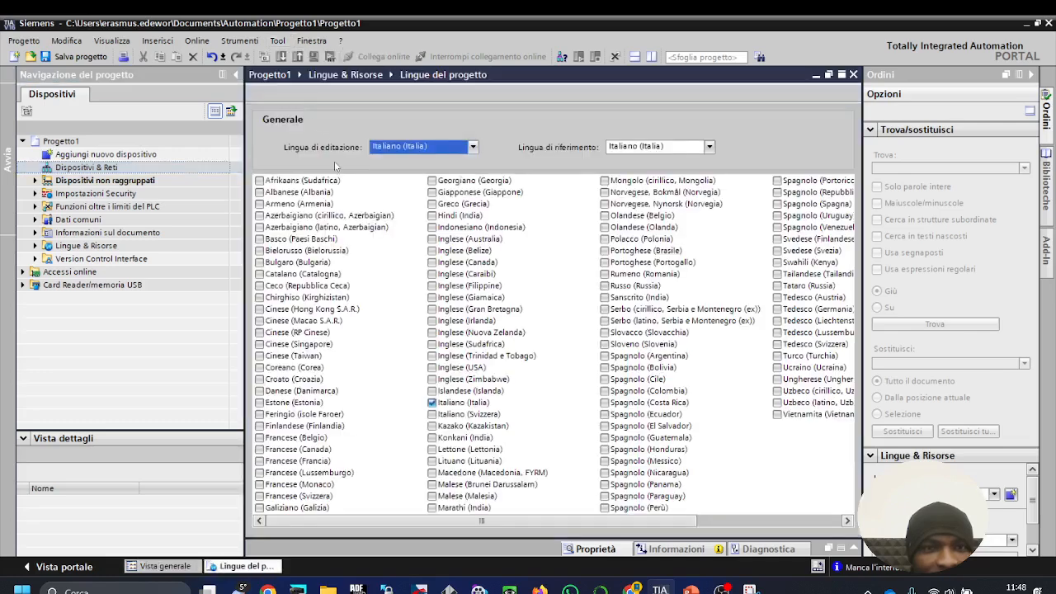
left_click(472, 147)
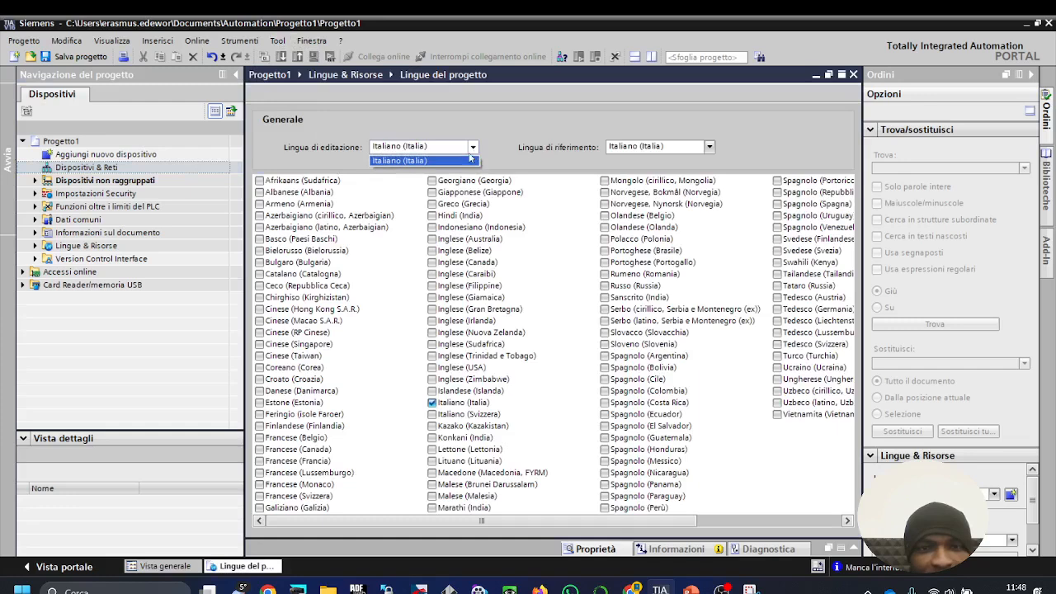
left_click(710, 148)
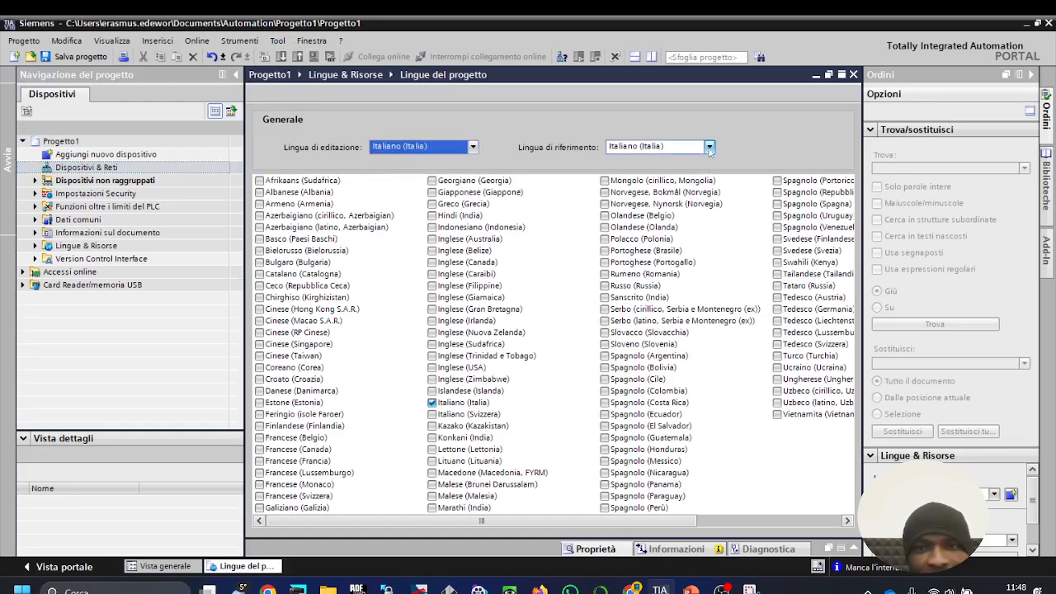
left_click(710, 148)
left_click(710, 150)
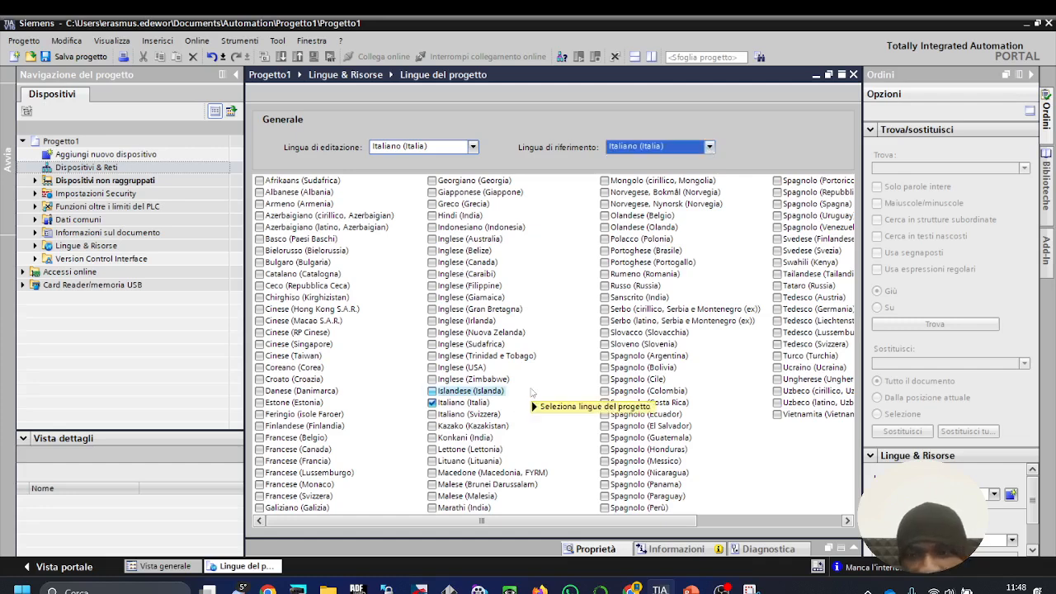
Step: Enable Inglese (USA) as a project language and disable Italiano (Italia)
left_click(432, 368)
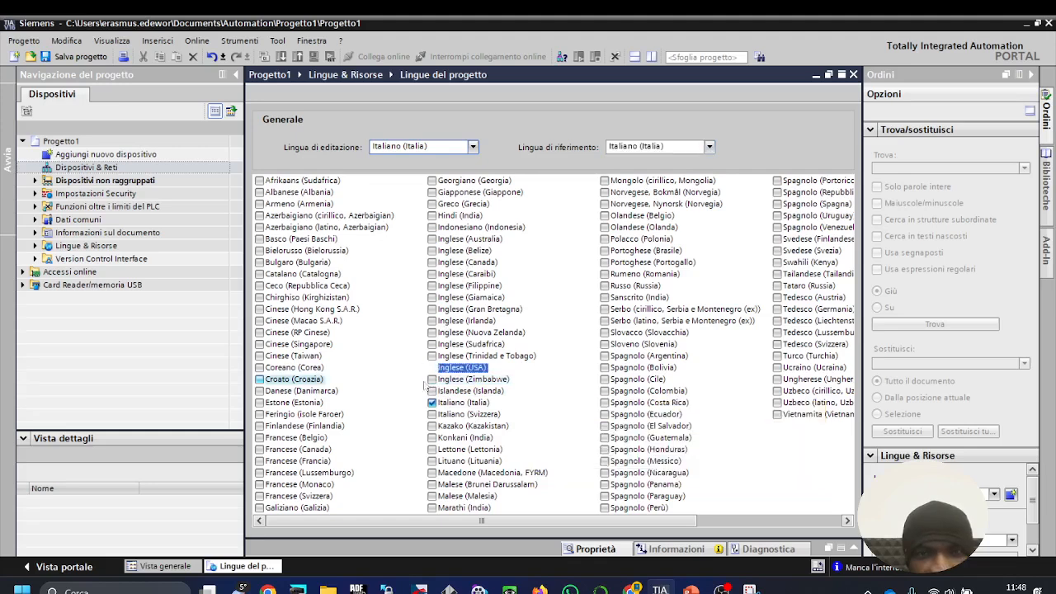
left_click(434, 405)
left_click(432, 404)
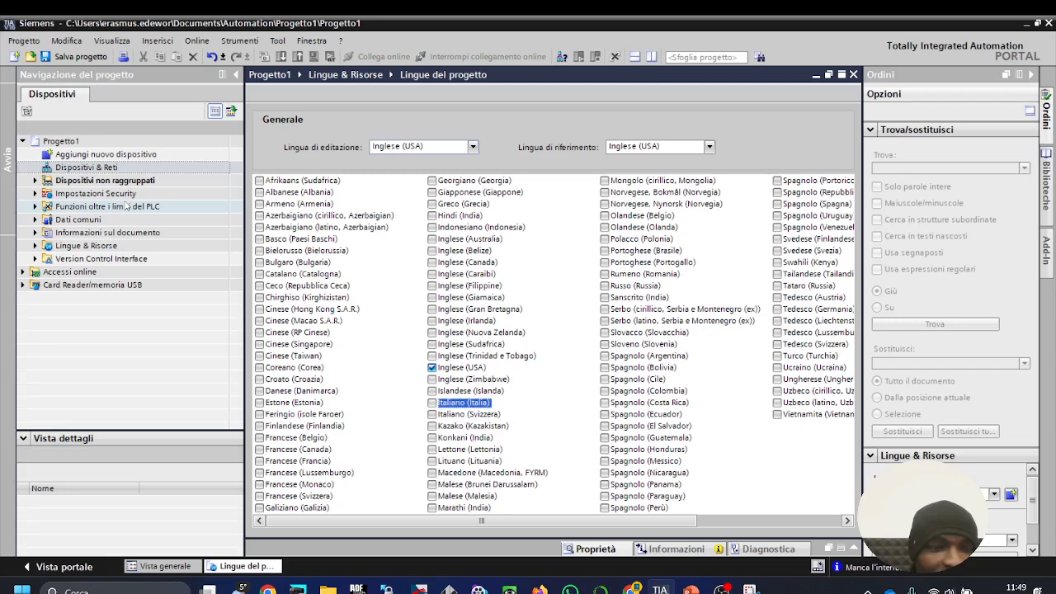
Step: Close TIA Portal and relaunch it as TIA Portal V16, dismissing the error report
left_click(1050, 24)
left_click(518, 327)
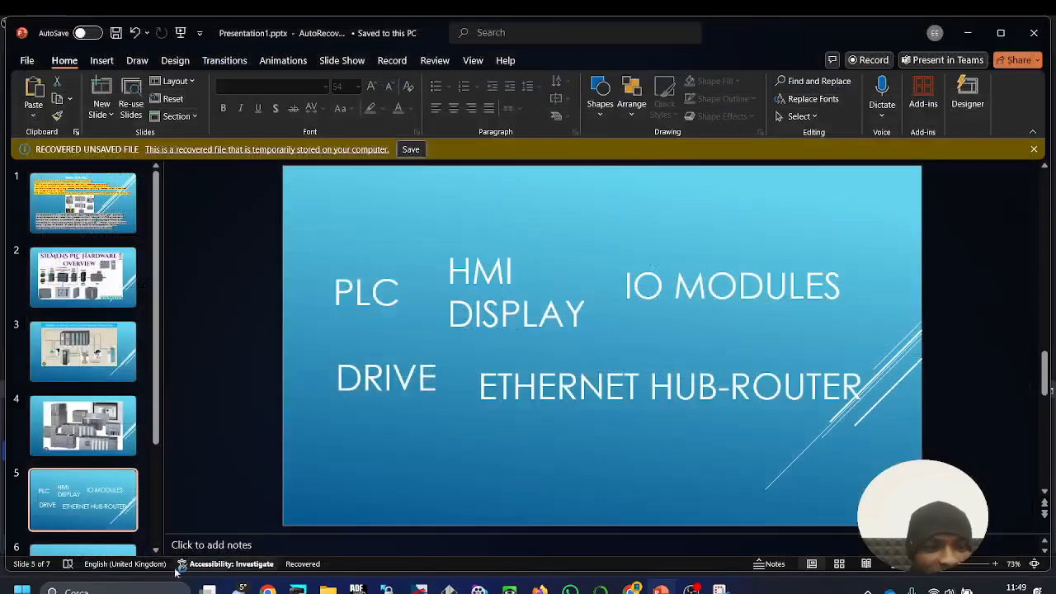
type("TIA")
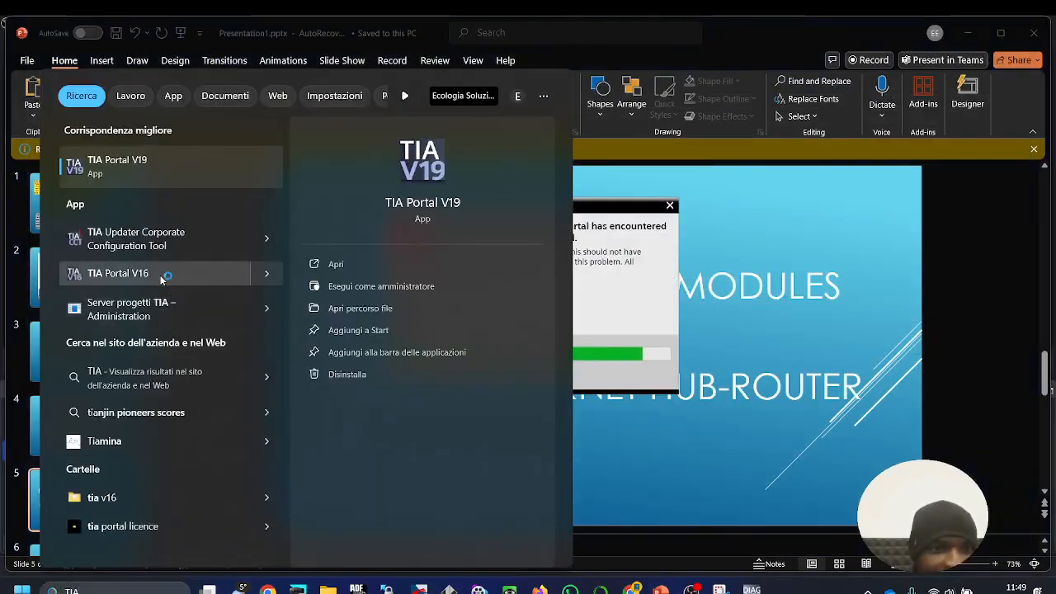
left_click(161, 274)
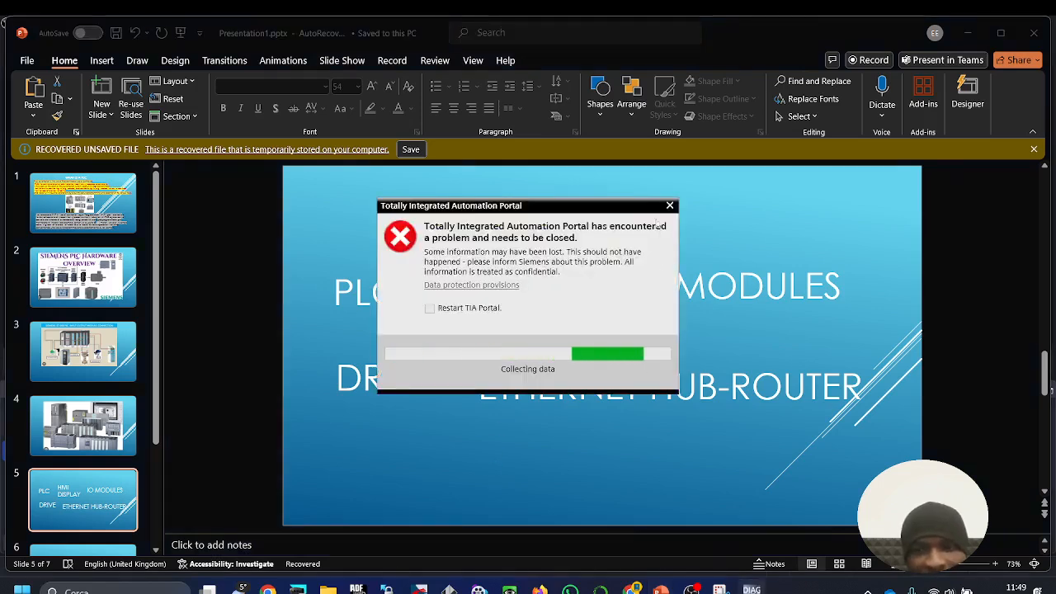
left_click(672, 208)
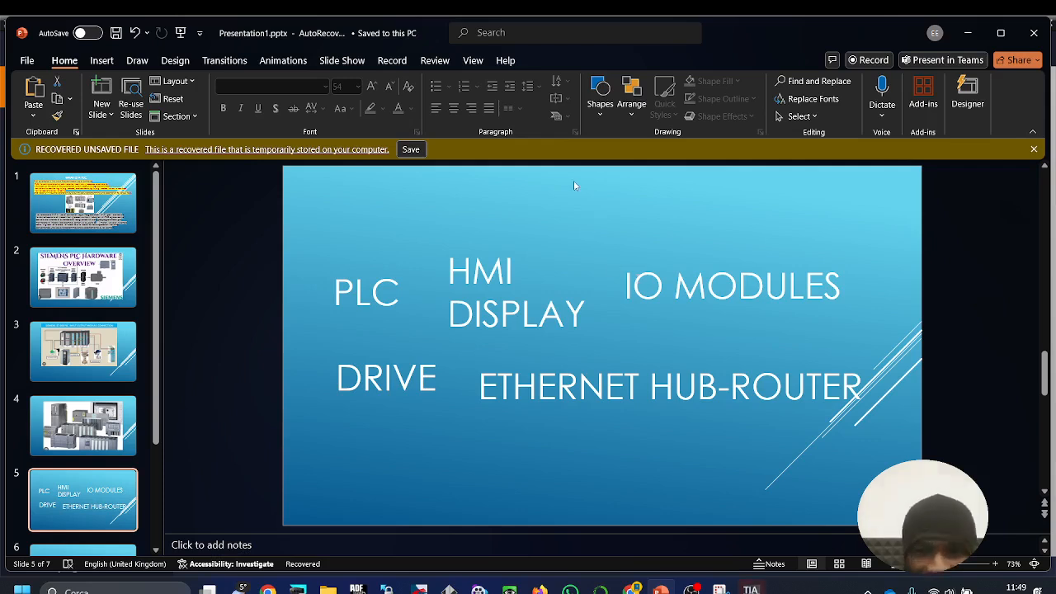
Step: Switch to the restarted TIA Portal and open the existing project Progetto1 in the project view
left_click(751, 590)
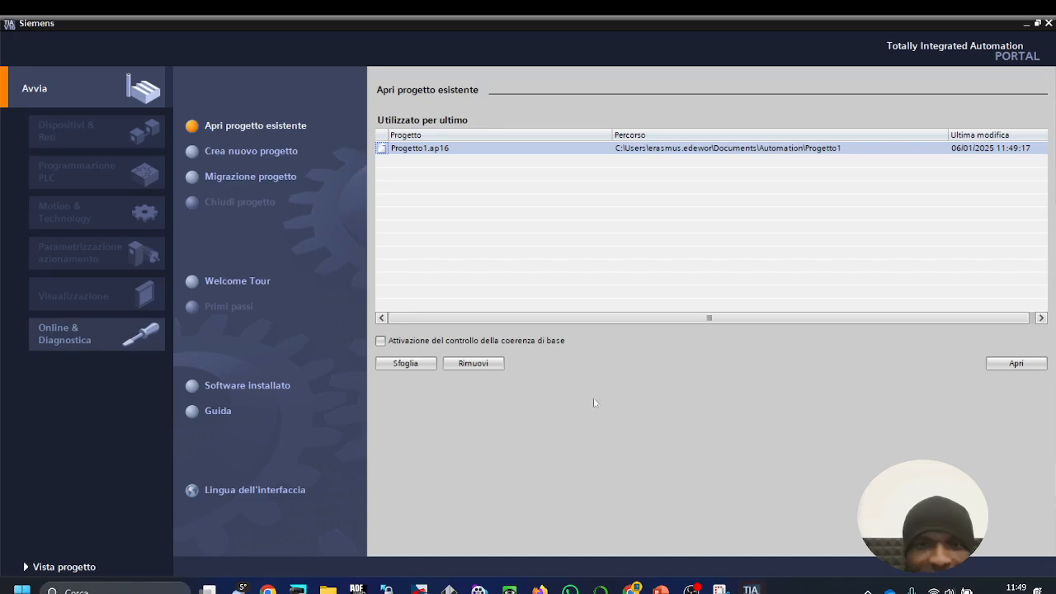
double_click(481, 148)
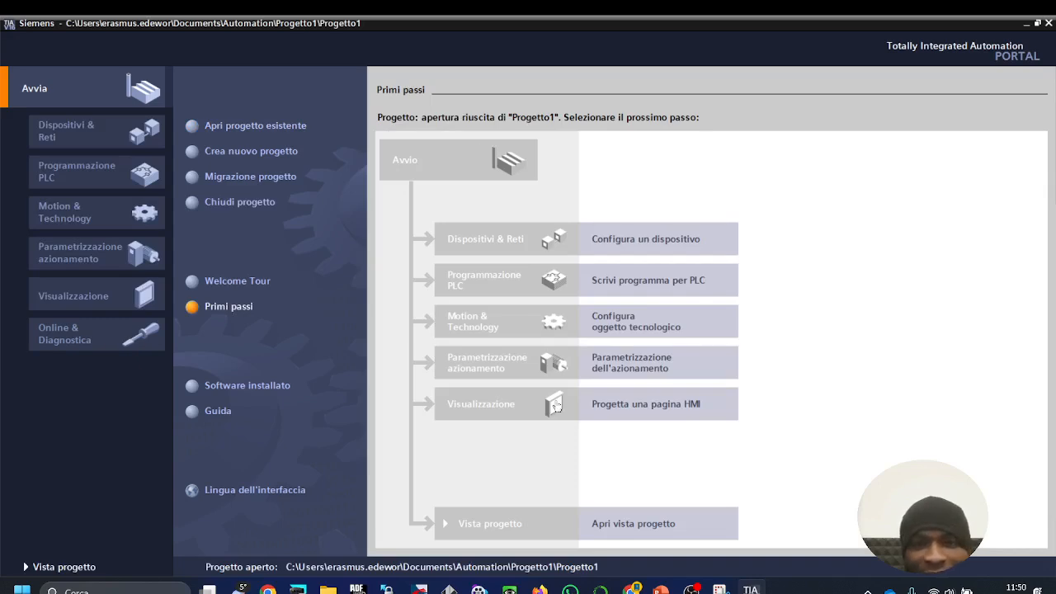
left_click(615, 528)
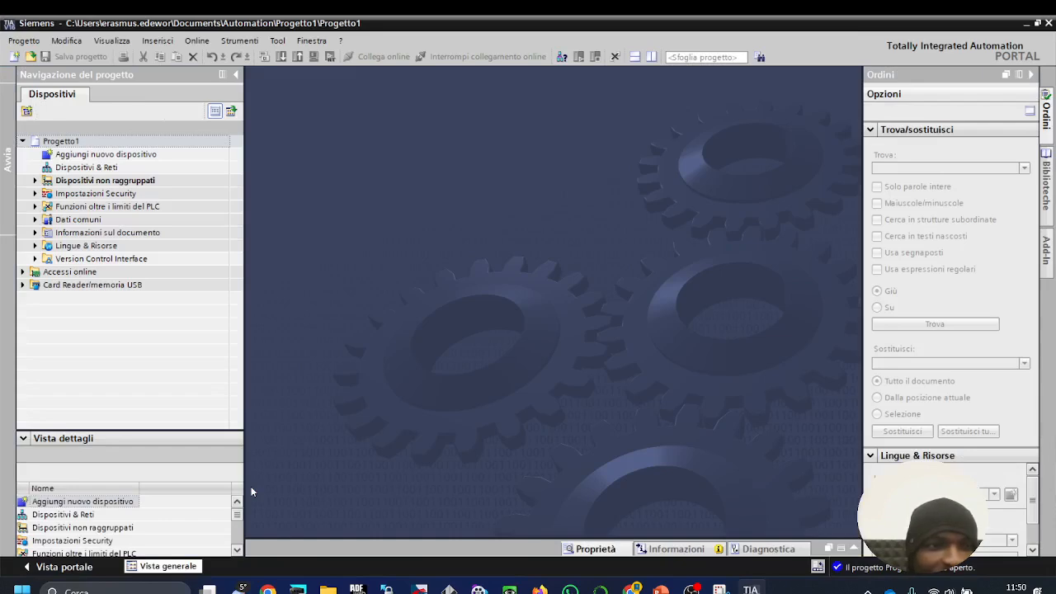
Step: Return to the portal view and set the user interface language to English
left_click(42, 568)
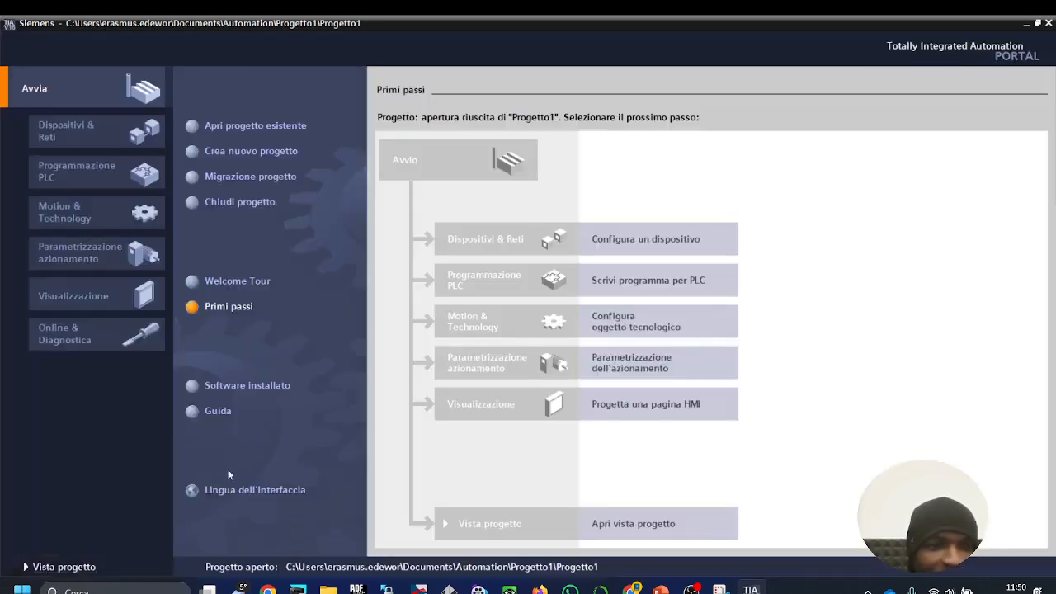
left_click(266, 492)
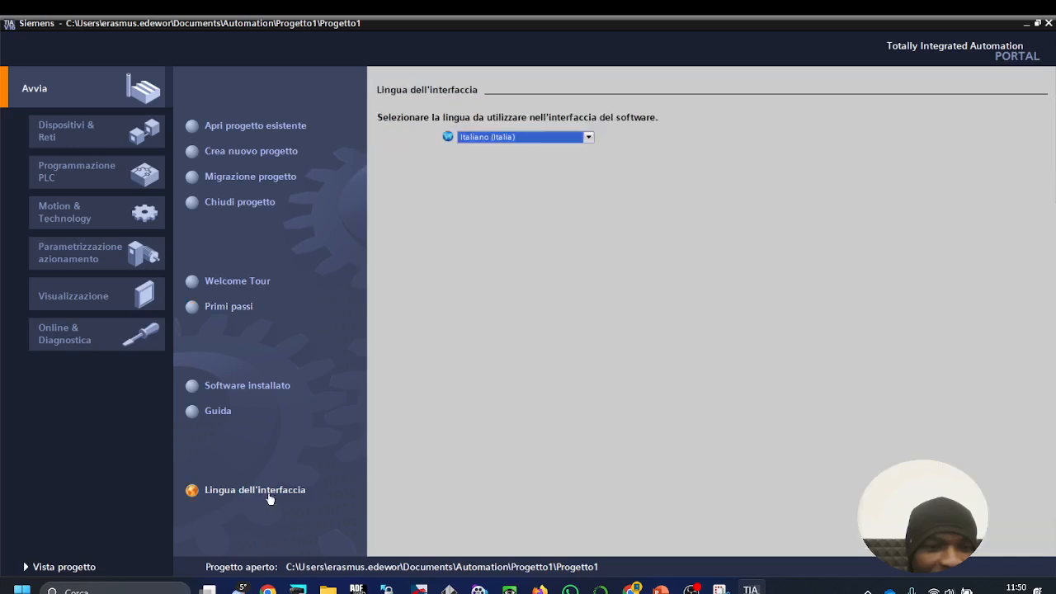
left_click(591, 137)
left_click(544, 151)
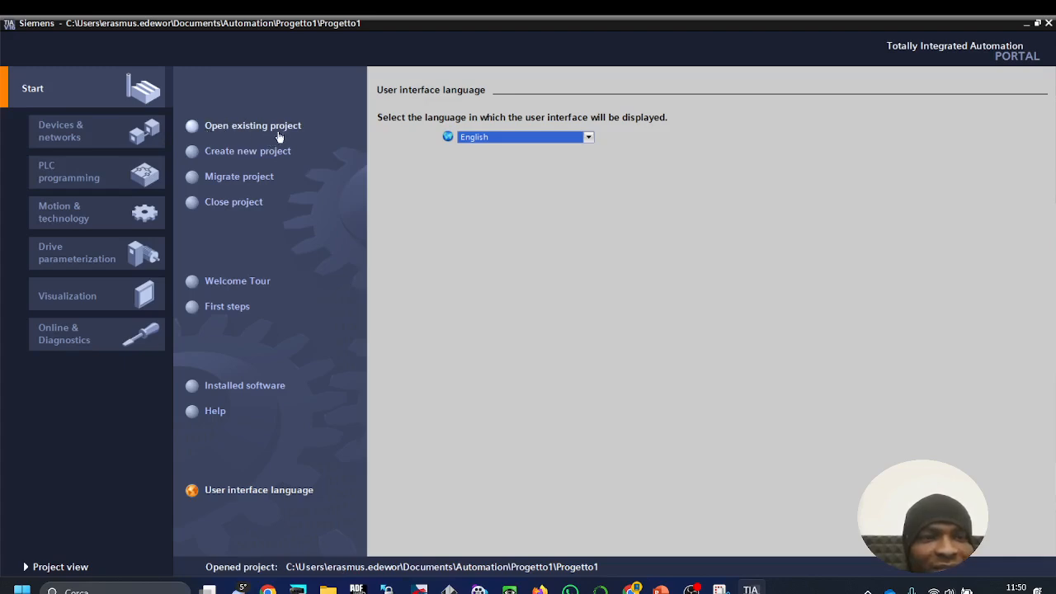
Step: Start adding a new device in the project view and select the SIMATIC S7-1500 controller CPU 1518-4 PN/DP, 6ES7 518-4AP00-0AB0
left_click(60, 566)
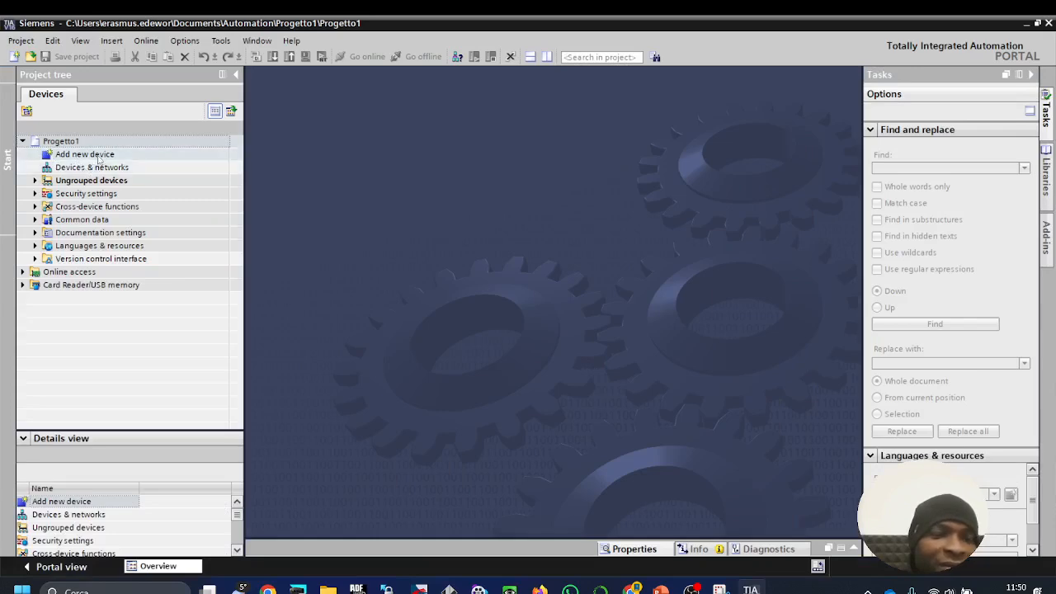
double_click(99, 156)
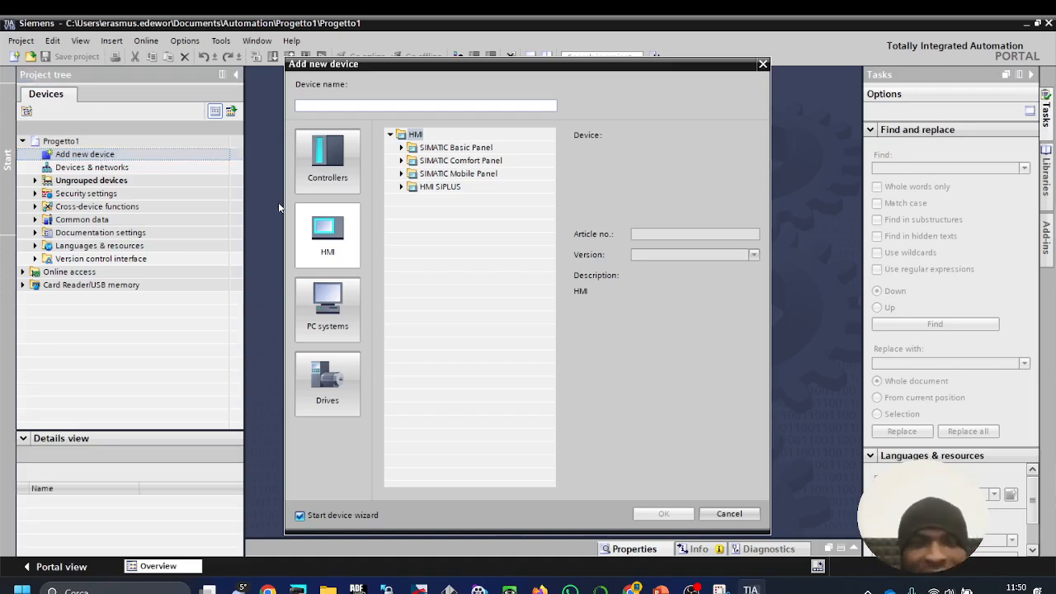
left_click(345, 182)
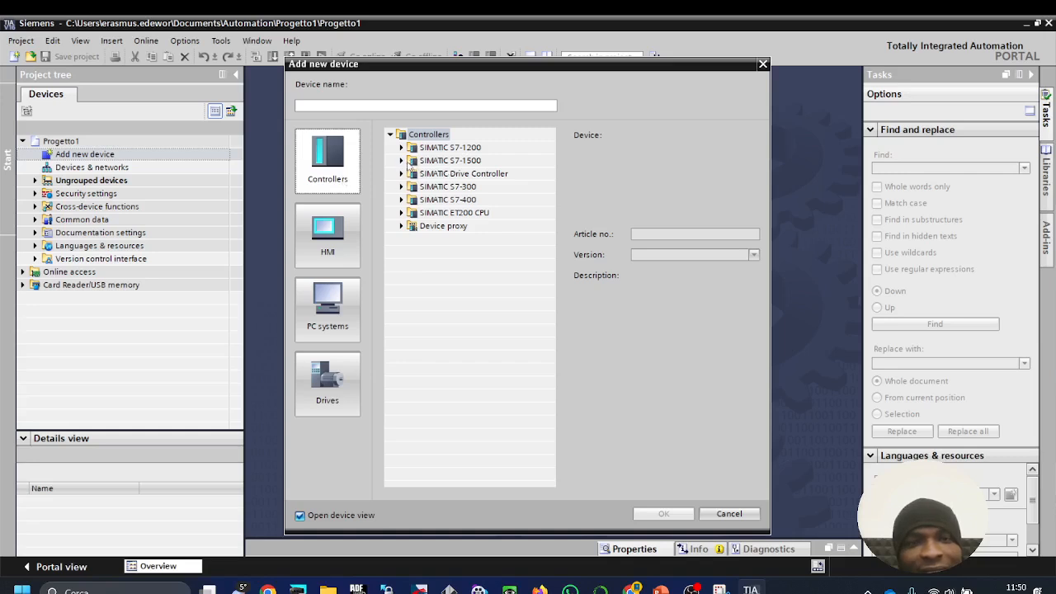
left_click(402, 161)
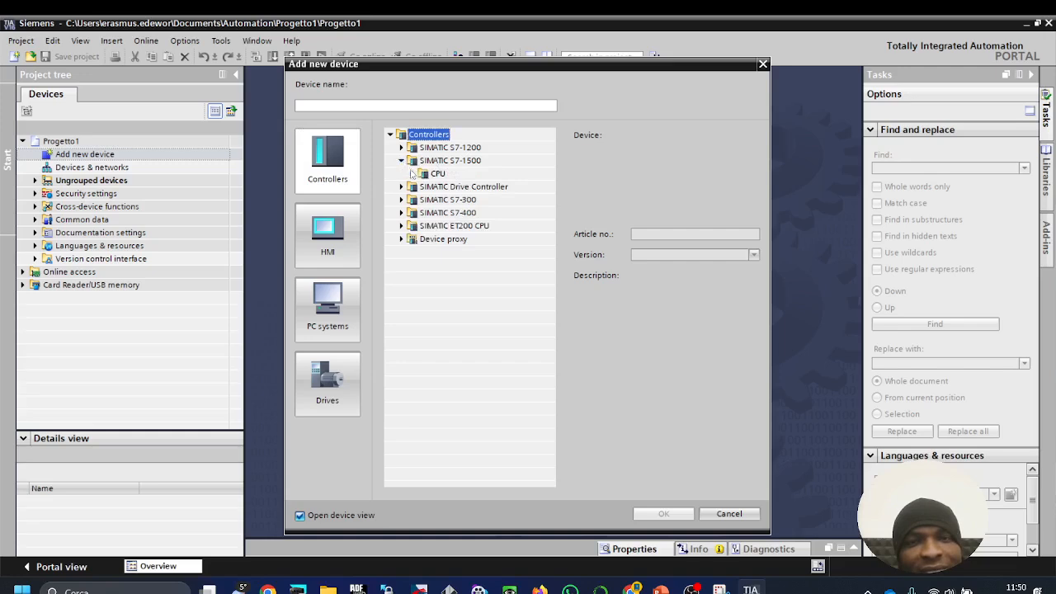
left_click(412, 174)
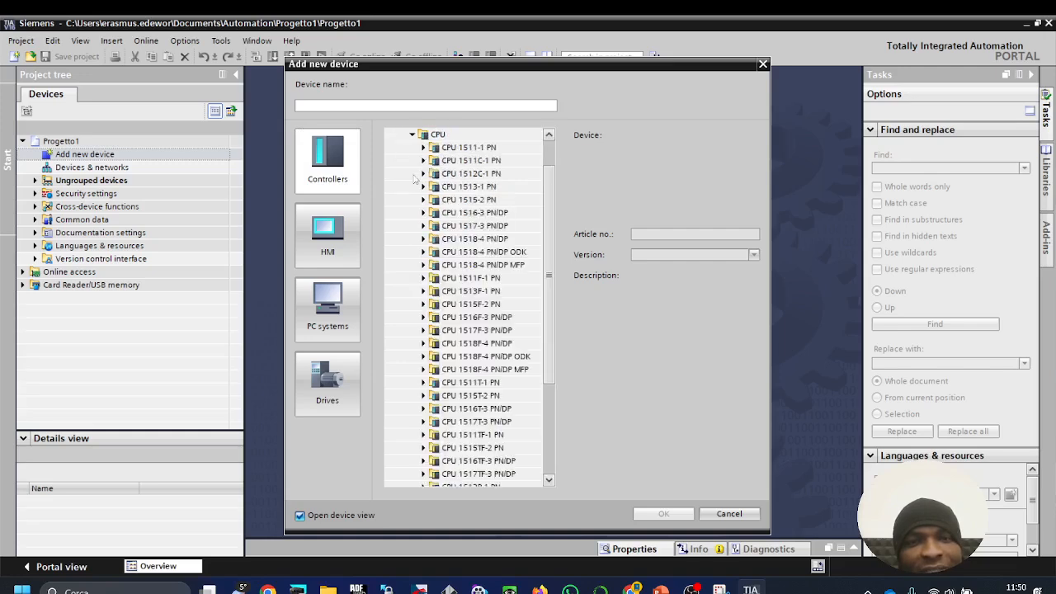
left_click(424, 238)
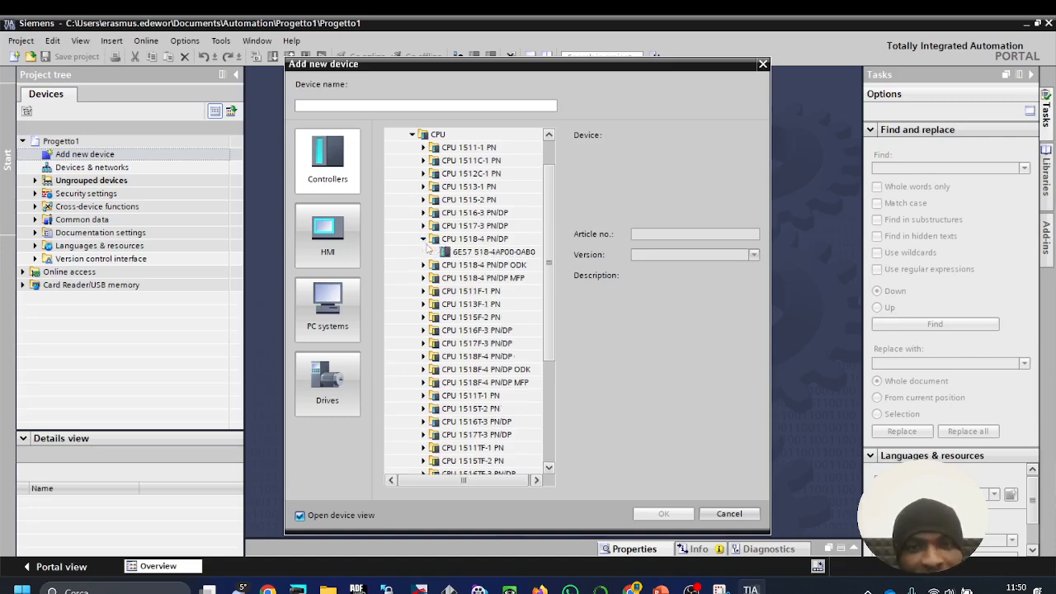
left_click(459, 251)
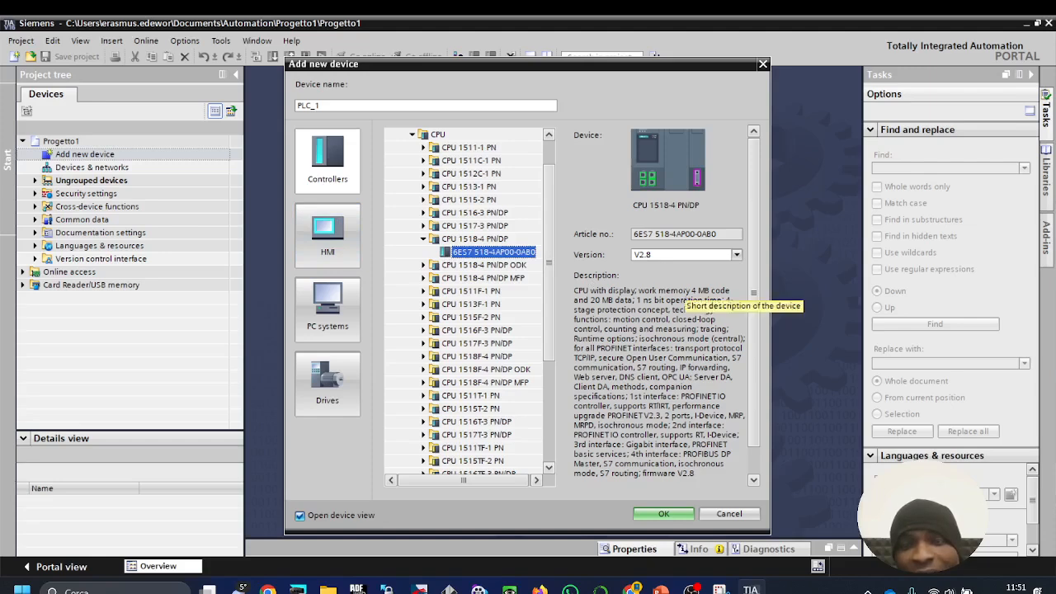
Step: Examine the article number and short description of the selected CPU
left_click(688, 292)
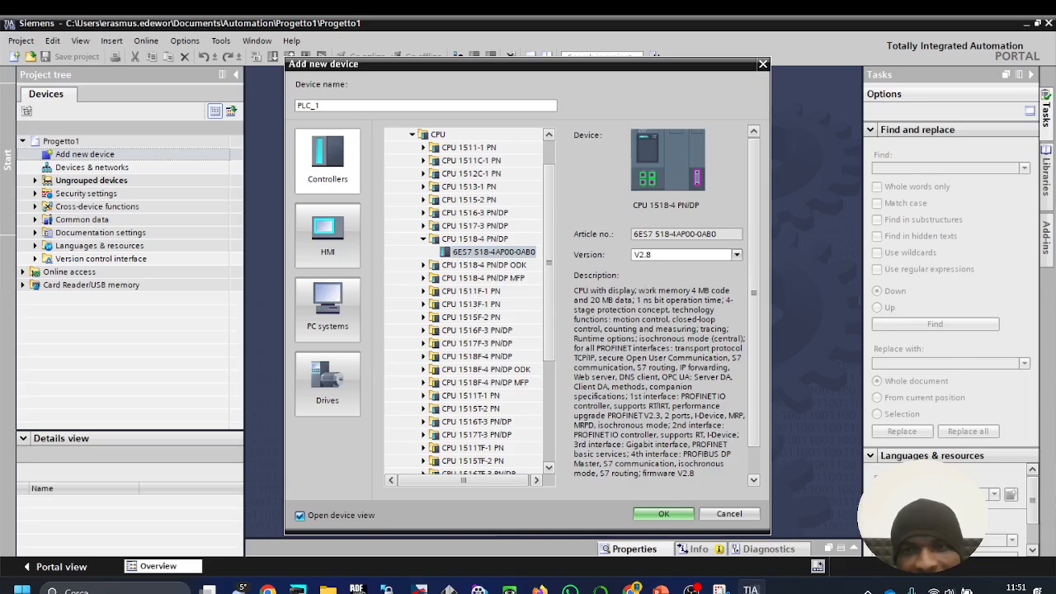
double_click(667, 233)
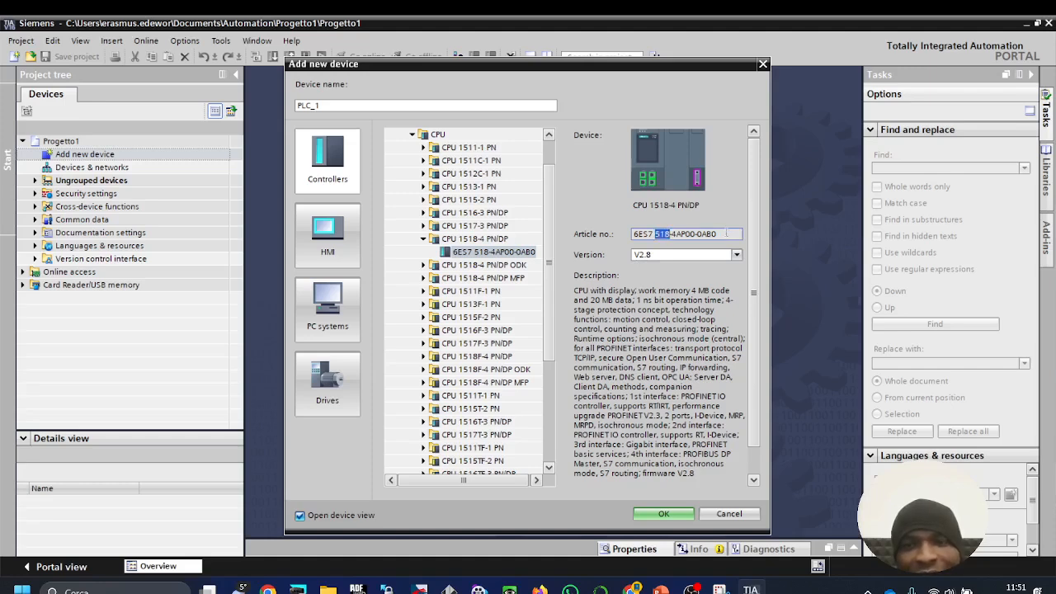
left_click_drag(726, 233, 632, 235)
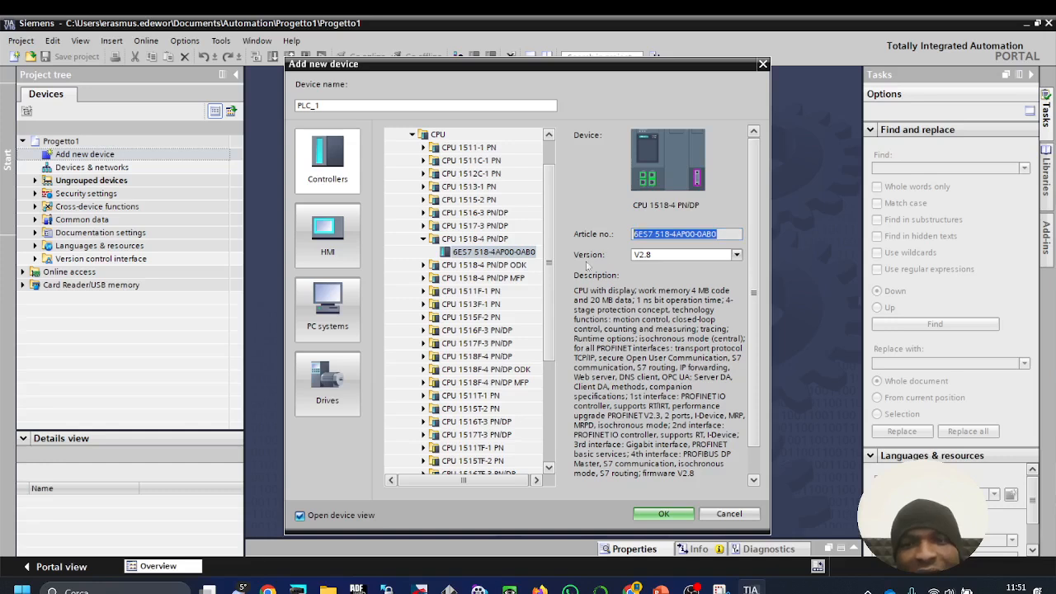
Step: Switch the CPU's firmware version to V1.5 and back to V2.8
left_click(737, 255)
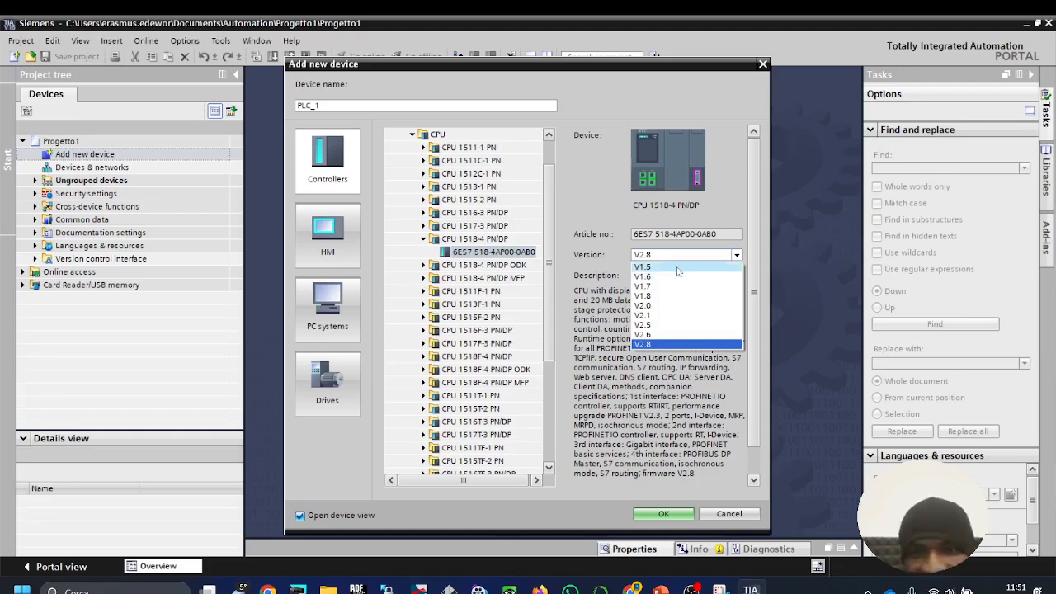
left_click(681, 267)
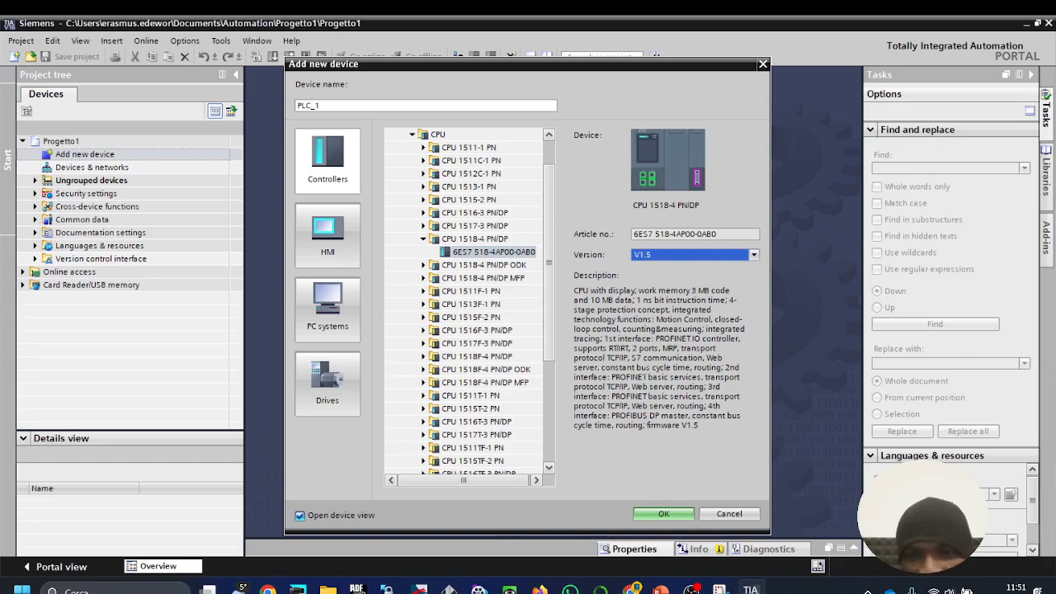
left_click(755, 255)
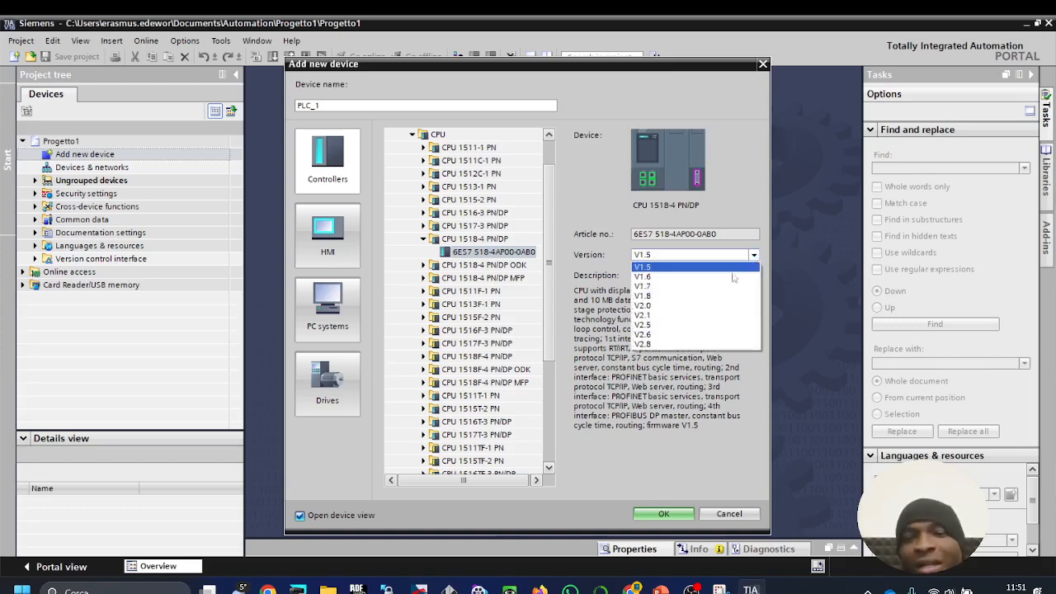
left_click(666, 344)
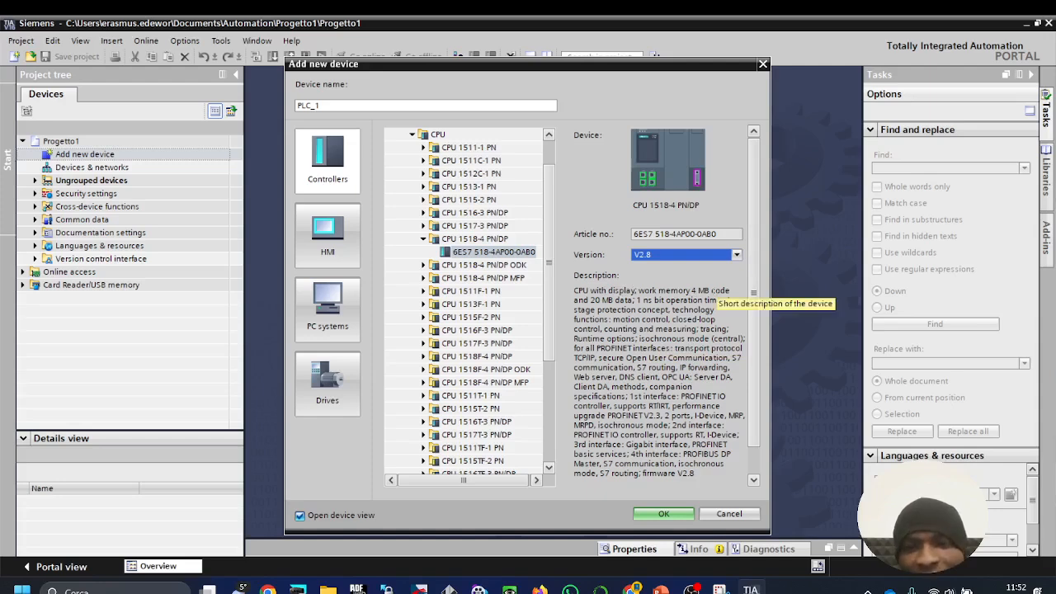
Step: Read through the V2.8 CPU description, covering its memory, TCP/IP and S7 communication, web server, DNS client and PROFINET interfaces
left_click_drag(693, 290, 701, 290)
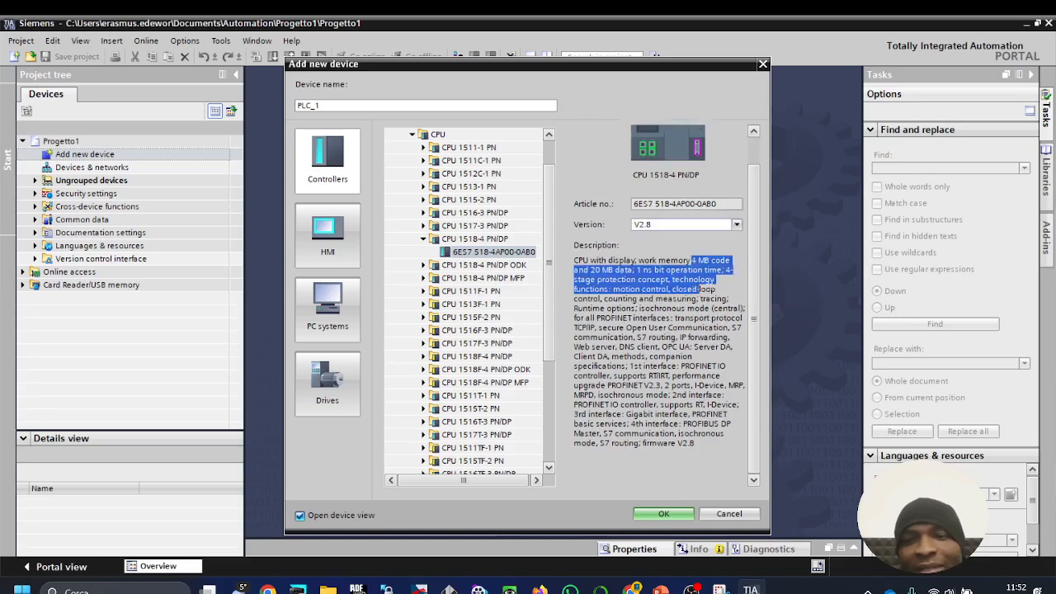
left_click(715, 280)
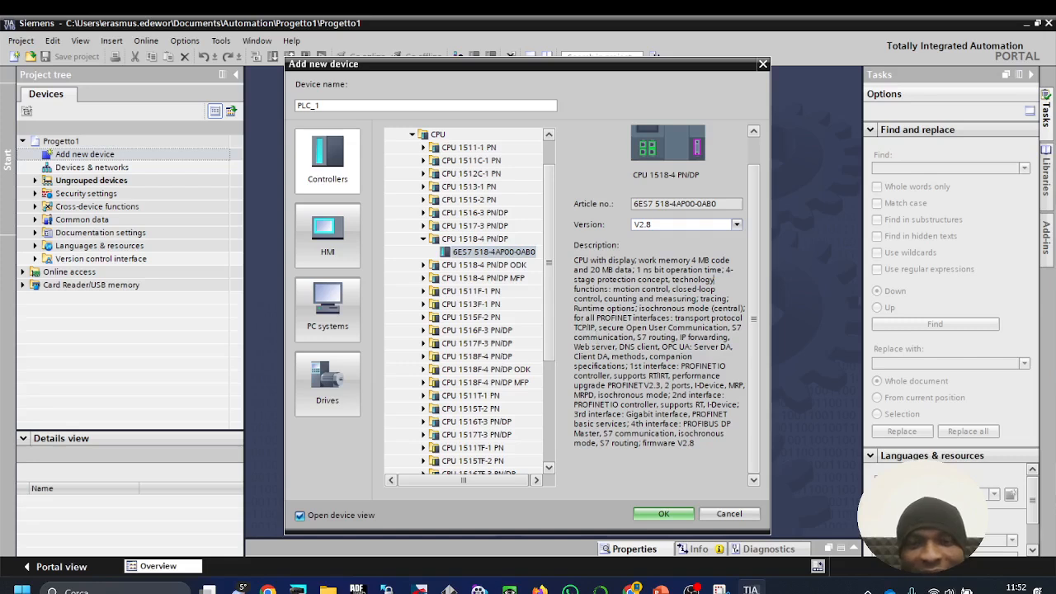
left_click_drag(597, 328, 574, 328)
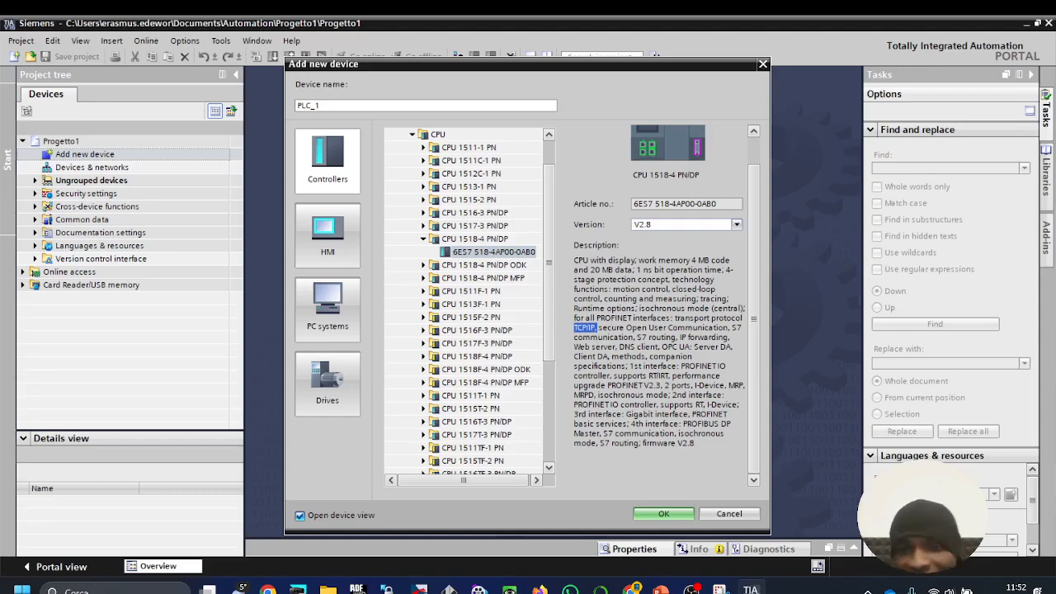
left_click_drag(733, 338, 738, 330)
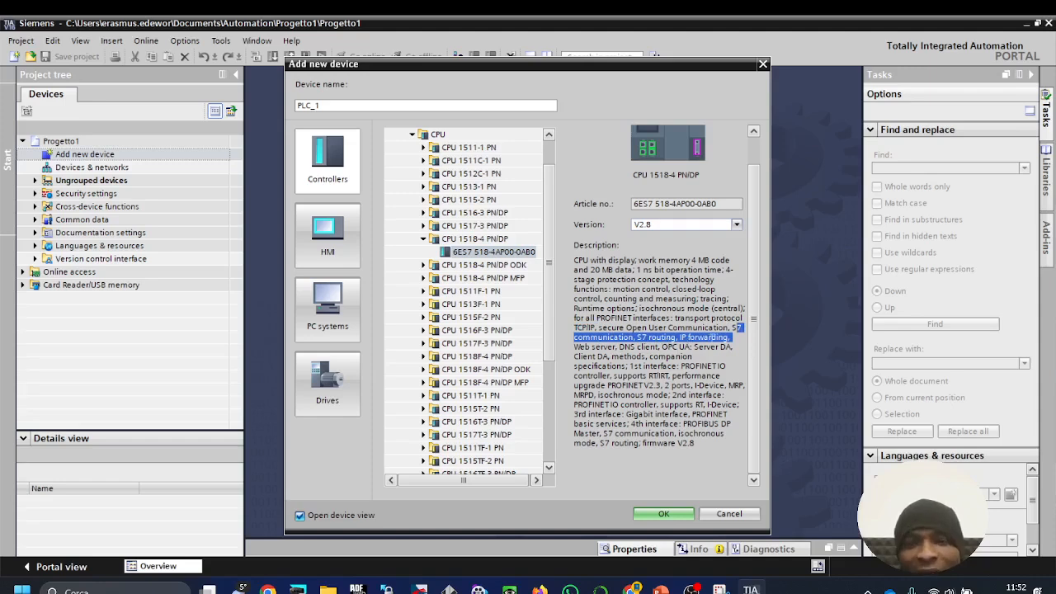
left_click_drag(615, 346, 576, 348)
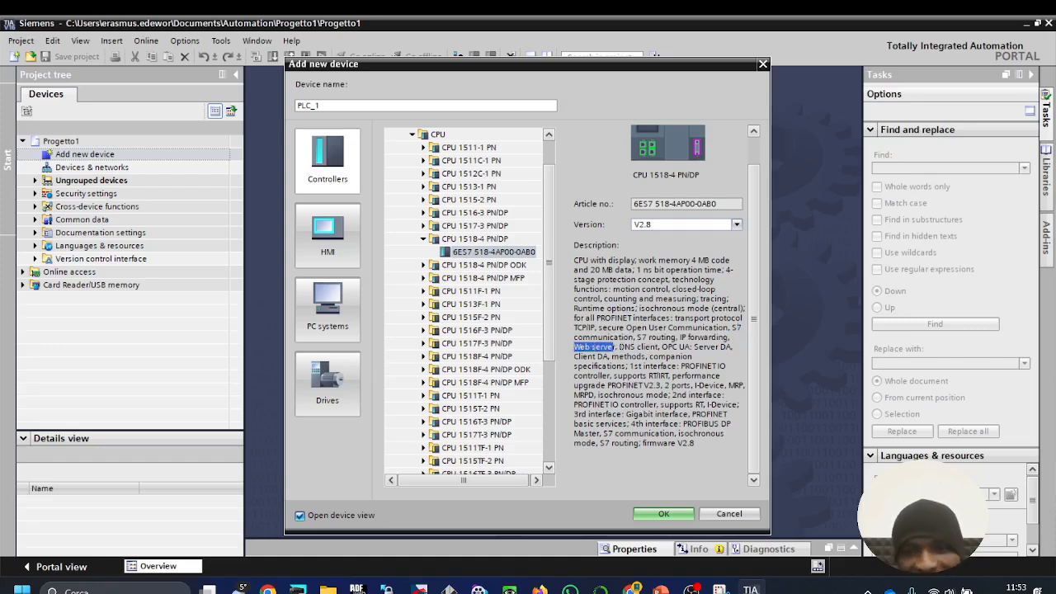
left_click_drag(619, 347, 651, 348)
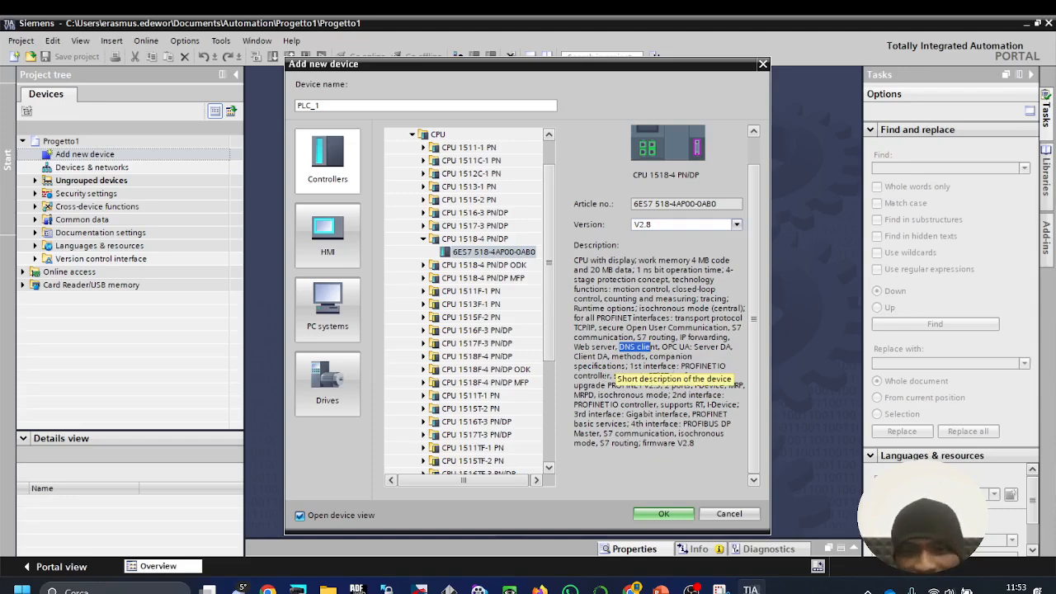
left_click_drag(574, 377, 707, 367)
left_click(660, 373)
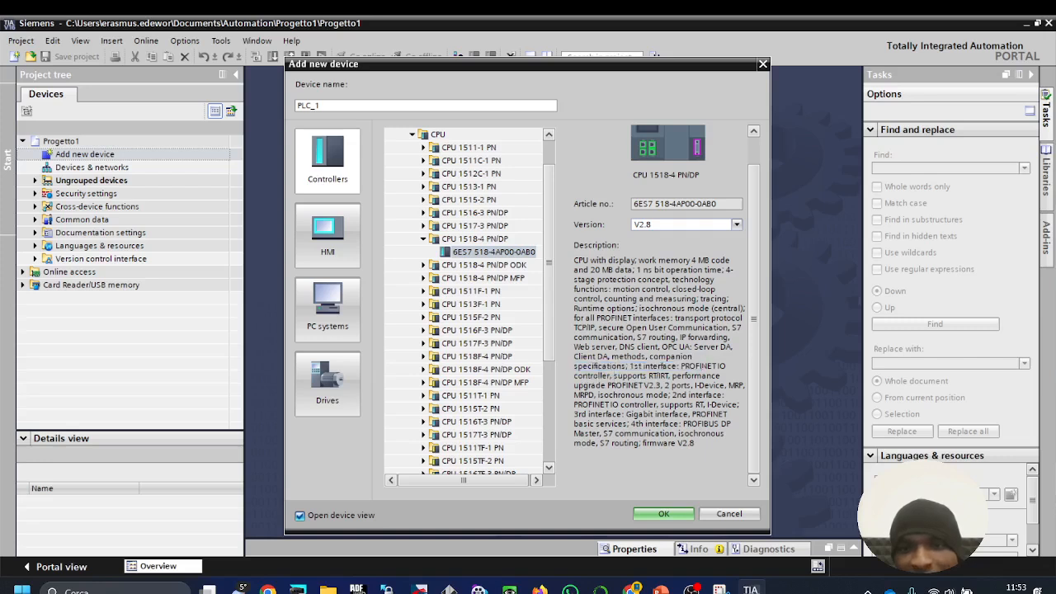
double_click(703, 366)
left_click(703, 366)
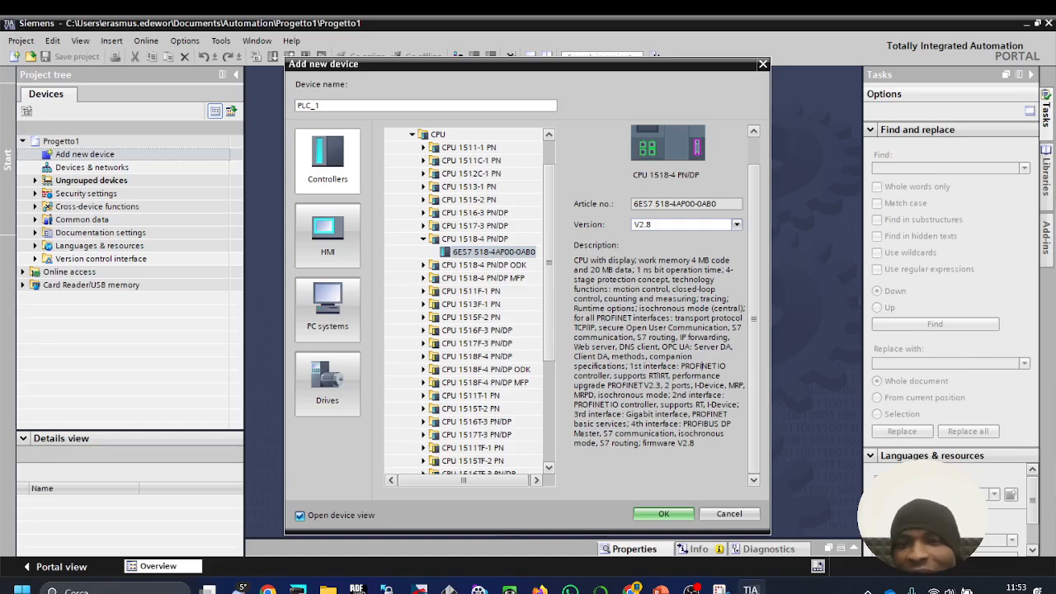
left_click_drag(576, 271, 656, 423)
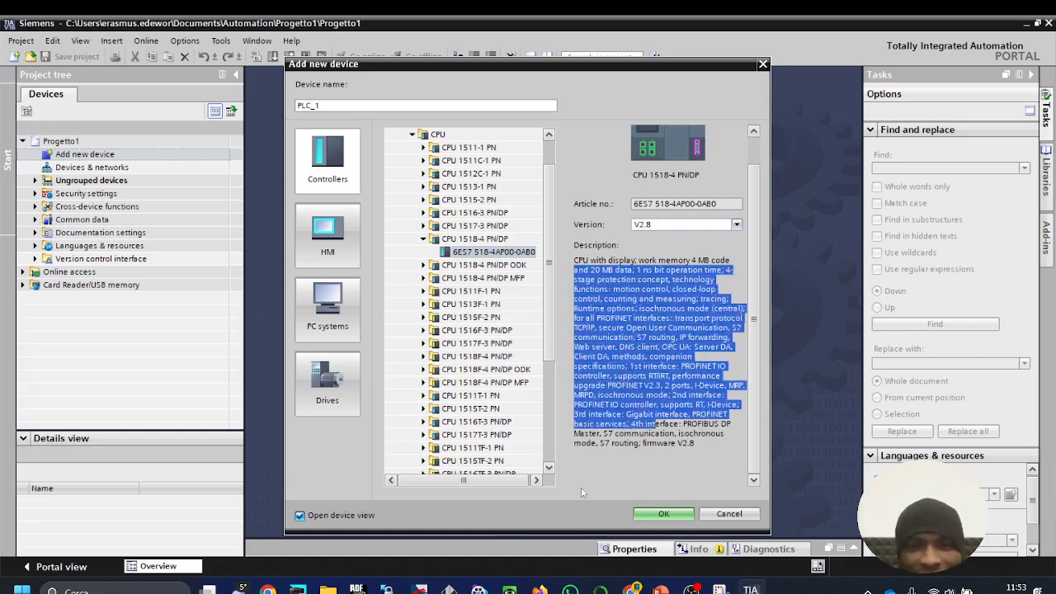
Step: Add the selected CPU 1518-4 PN/DP to the project and collapse its branch in the project tree
left_click(676, 514)
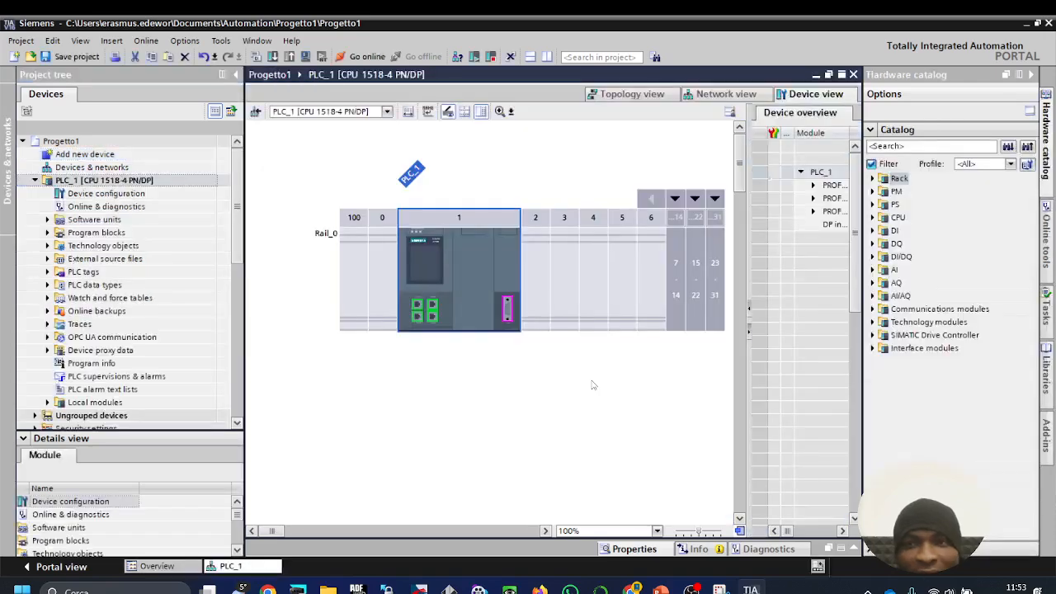
left_click(35, 180)
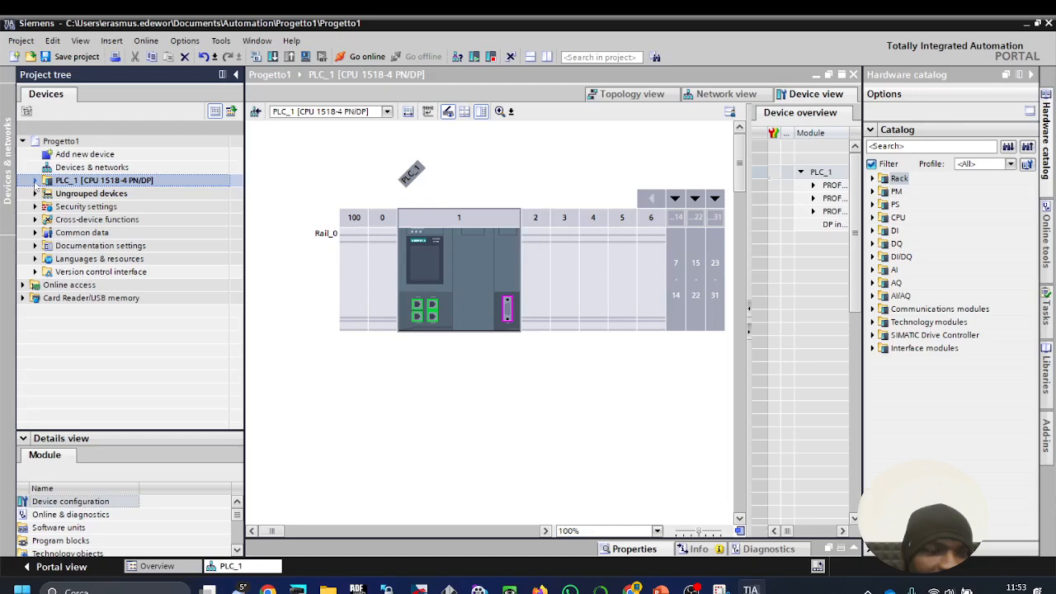
Step: Look through PLC_1's entries in the project tree, including device configuration, software units, program blocks, technology objects, PLC tags and online backups
left_click(35, 180)
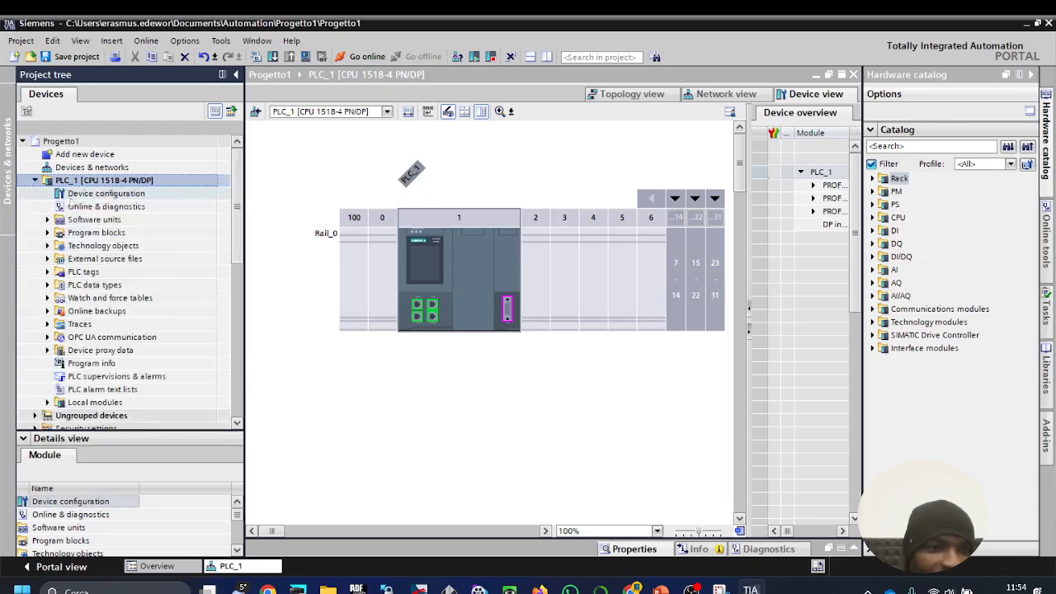
scroll(82, 194, "down", 1)
left_click(106, 155)
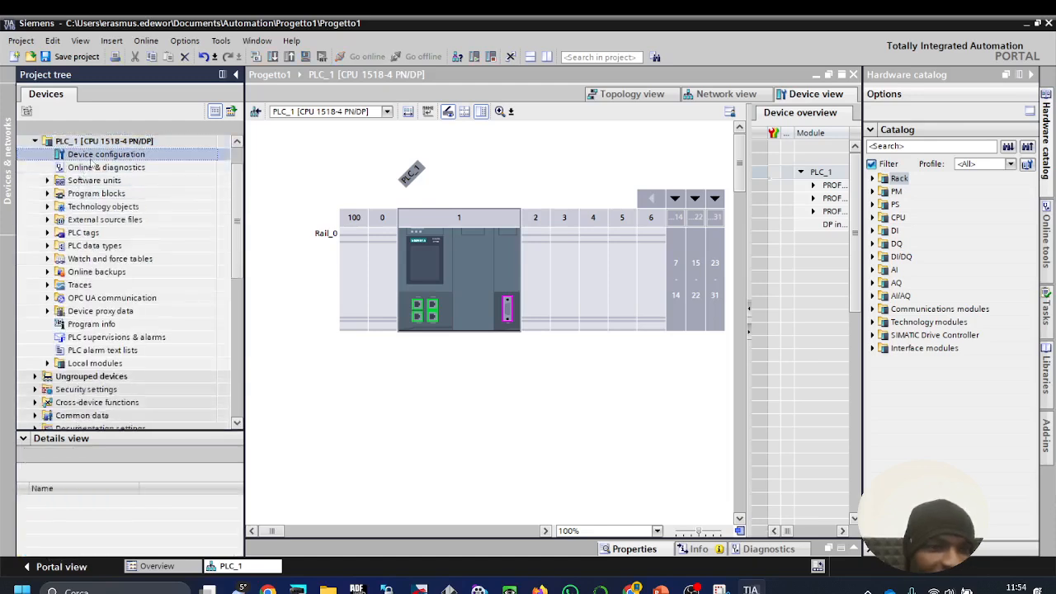
scroll(106, 207, "up", 1)
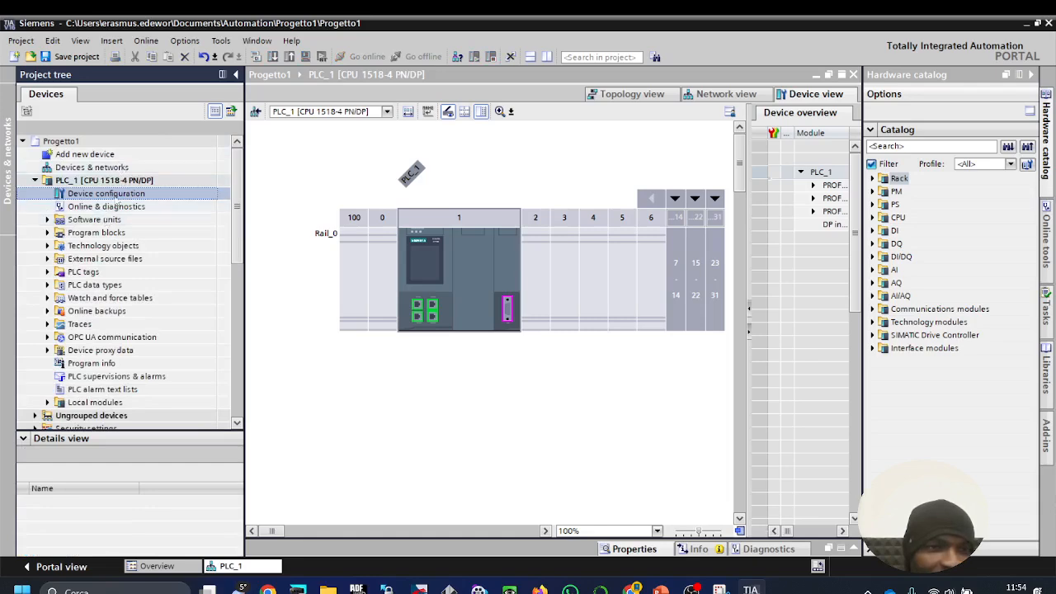
left_click(109, 221)
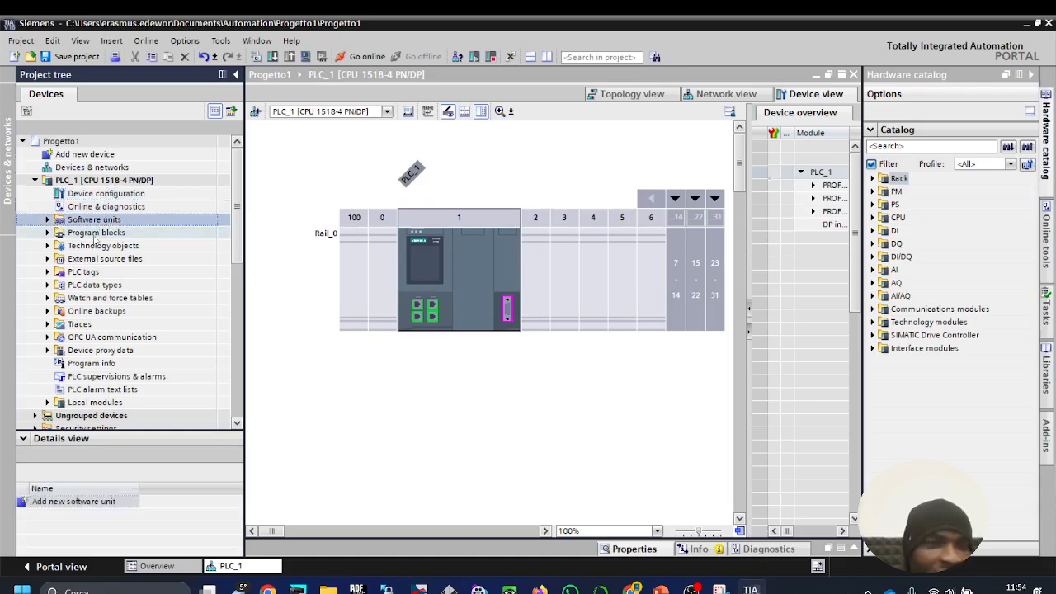
left_click(94, 234)
left_click(91, 246)
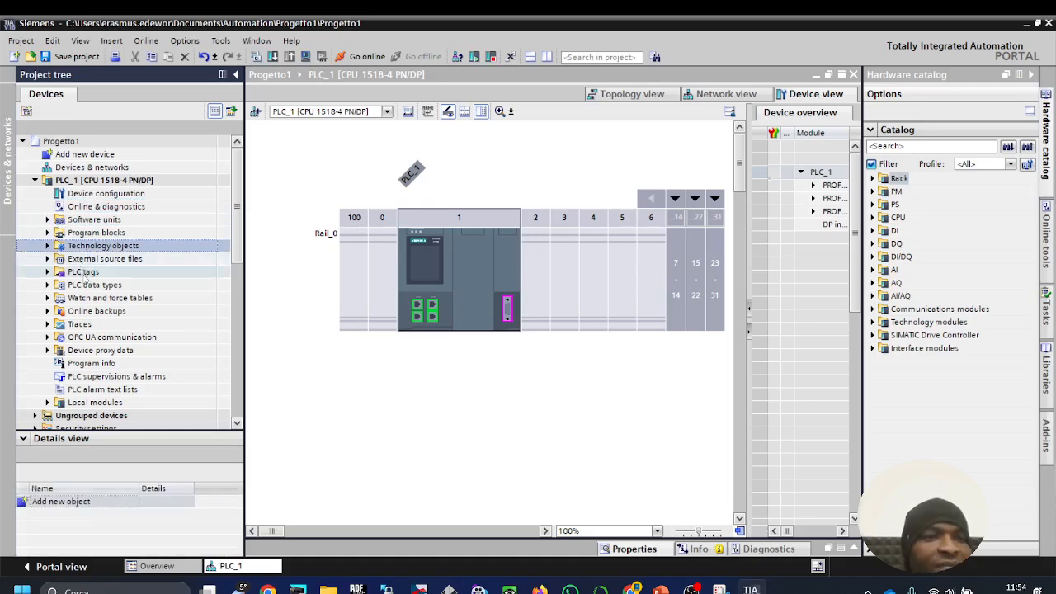
left_click(84, 273)
left_click(95, 311)
scroll(95, 297, "down", 1)
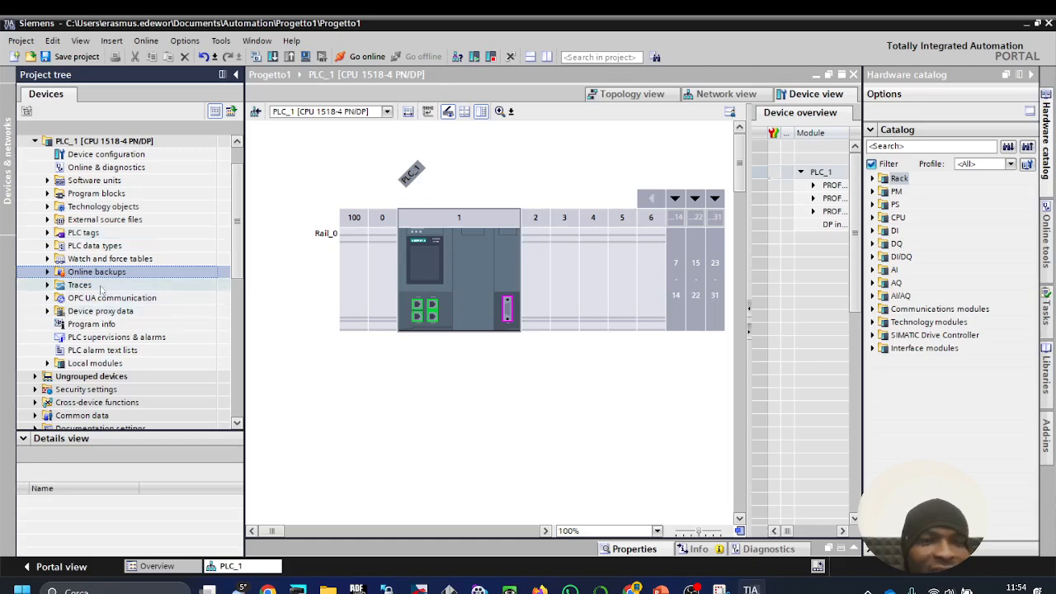
scroll(100, 287, "up", 1)
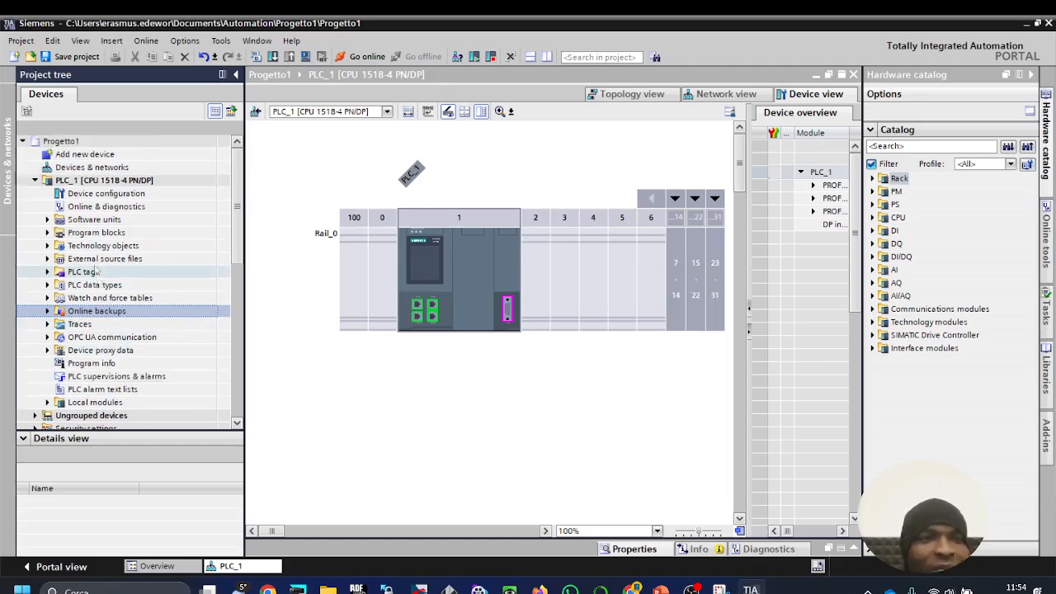
left_click(35, 182)
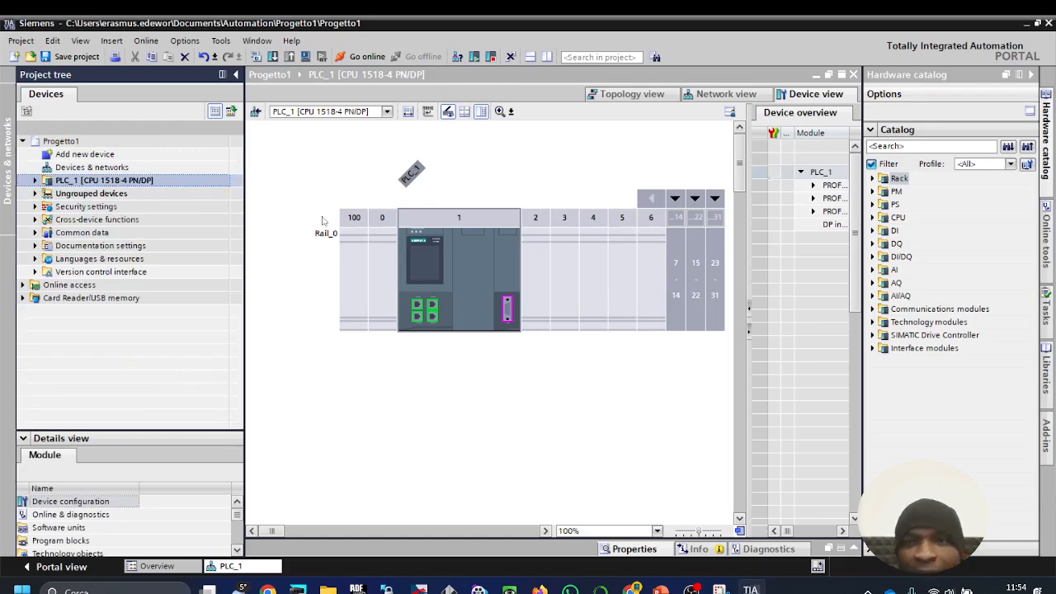
Step: Collapse the hardware catalog to enlarge the device view, and select the whole rack Rail_0 with its CPU
left_click(470, 268)
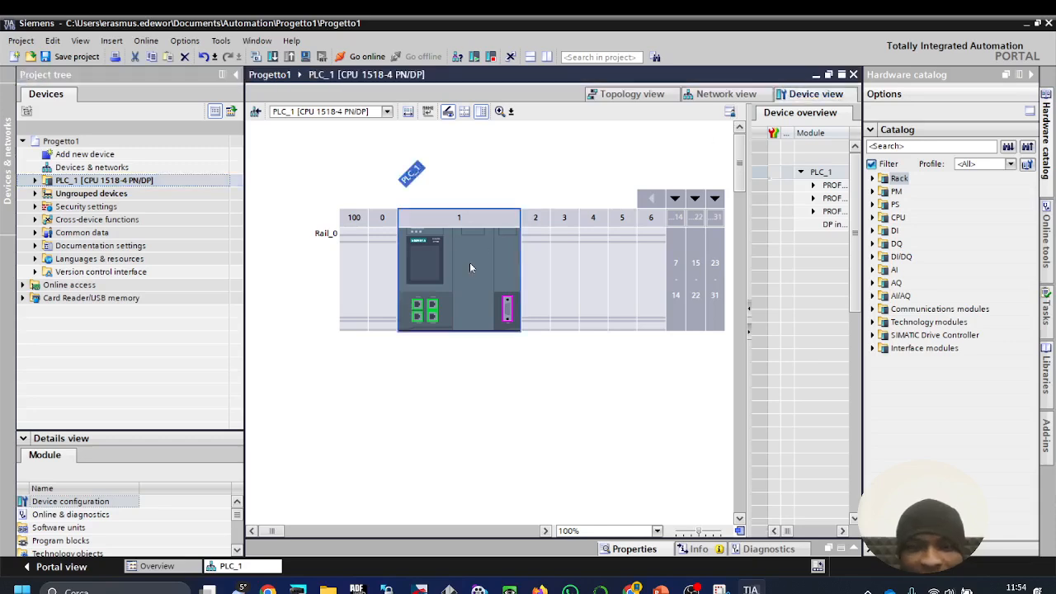
left_click(1031, 75)
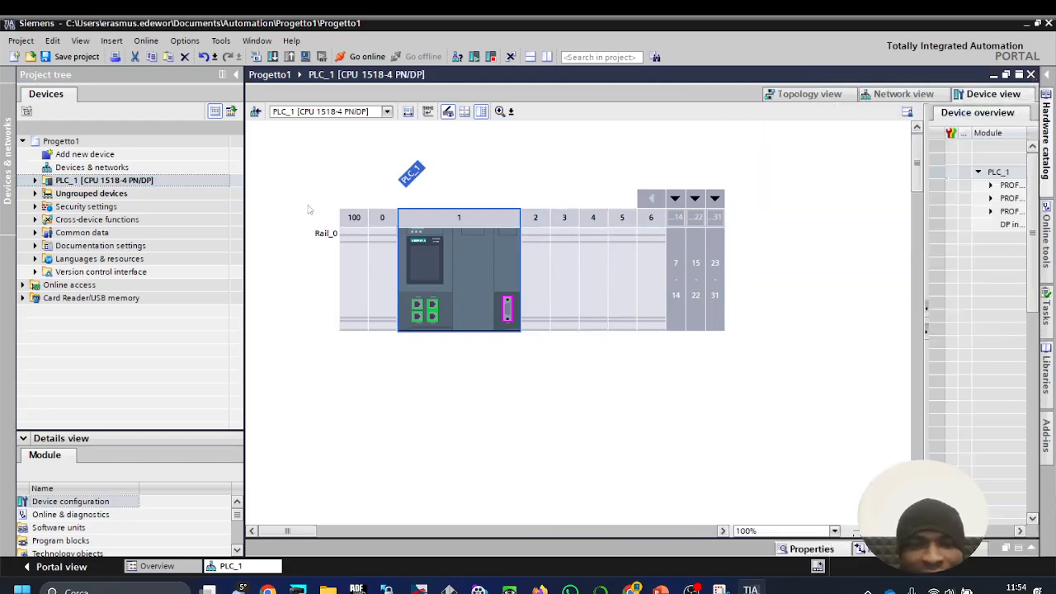
left_click_drag(284, 143, 779, 372)
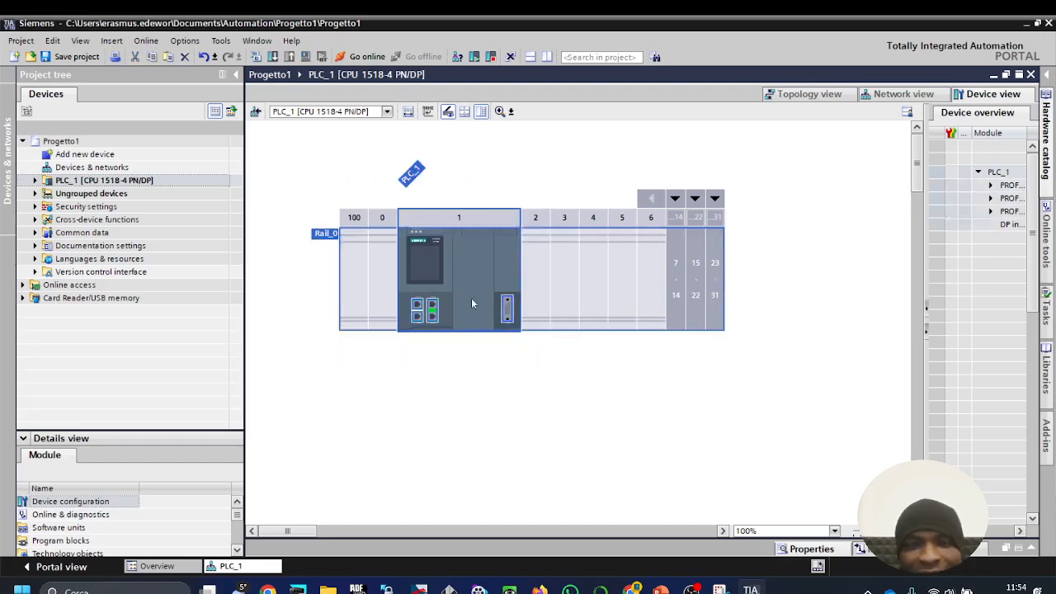
Step: Examine the display and the PROFINET interface ports of the CPU in slot 1 up close
left_click(470, 238)
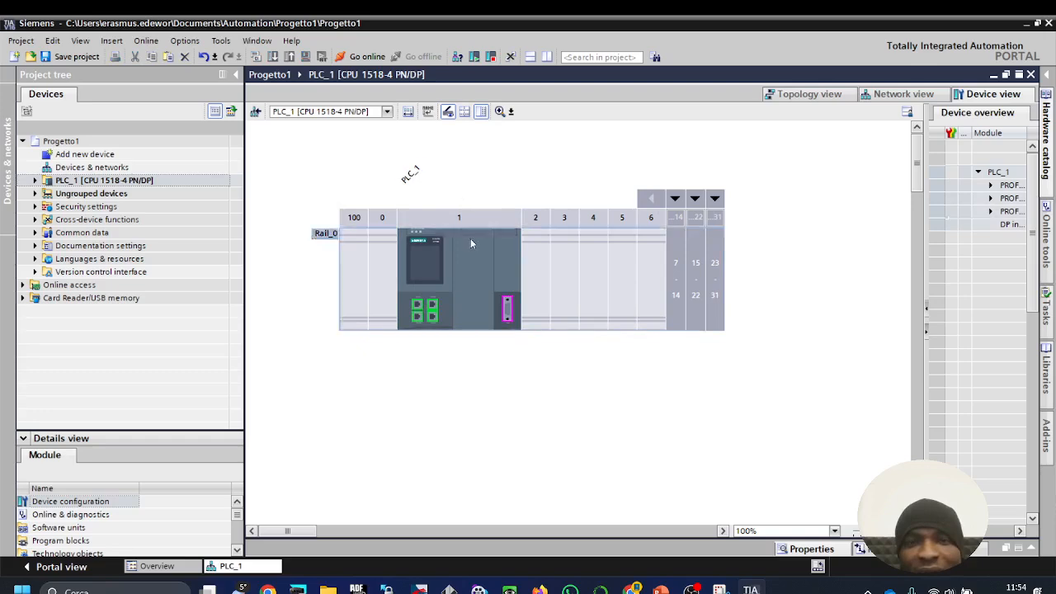
left_click(417, 307)
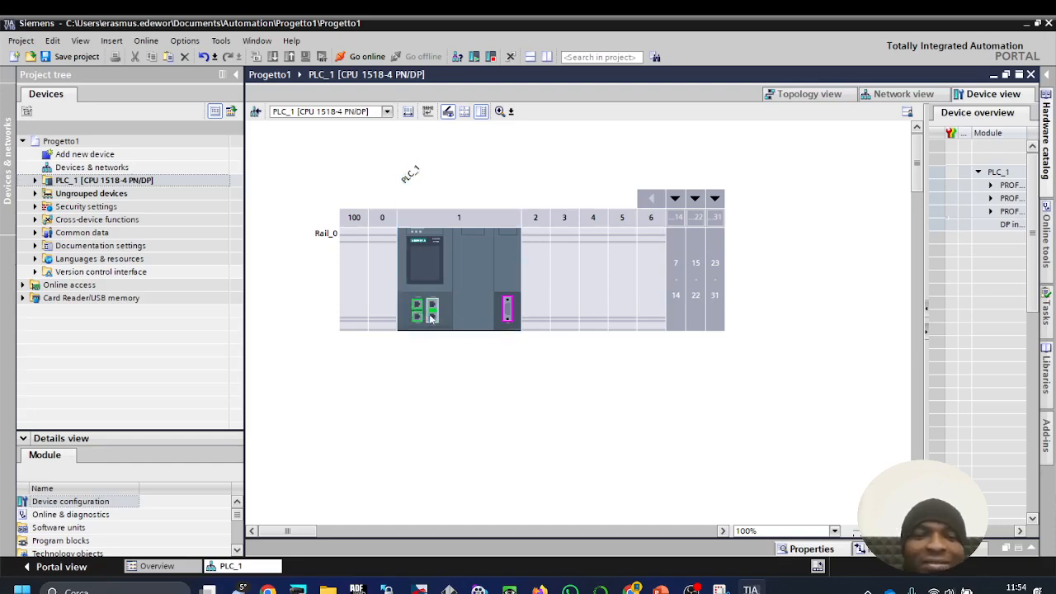
left_click(426, 312)
left_click(421, 307)
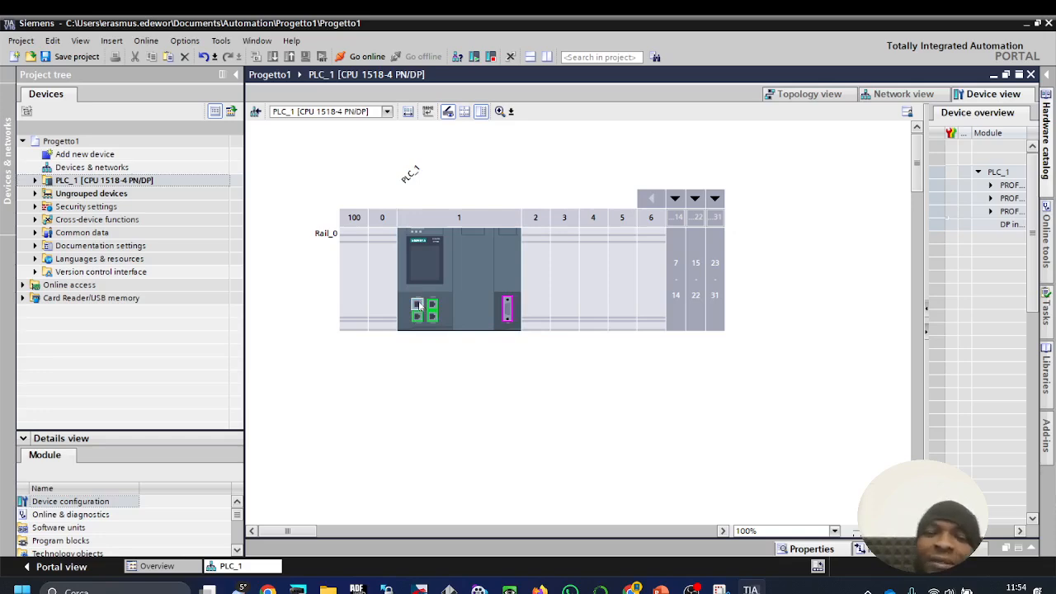
left_click(419, 270)
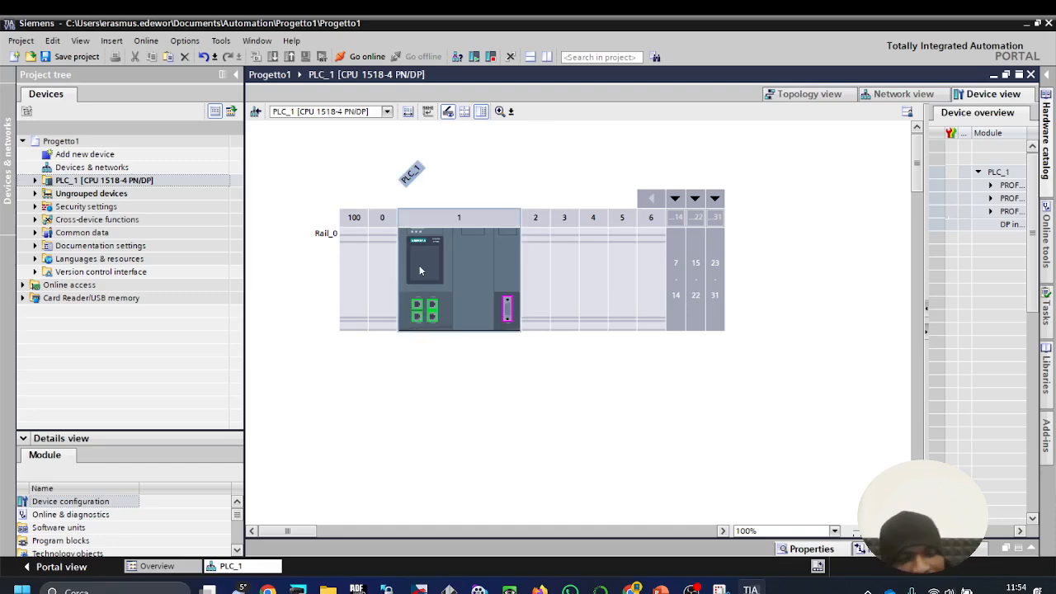
scroll(414, 306, "up", 5)
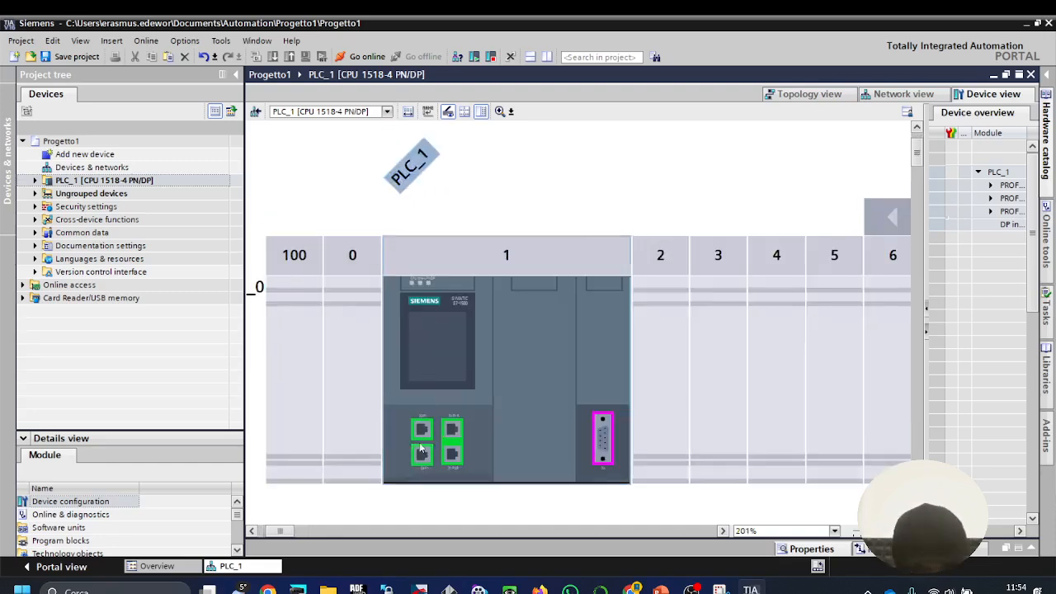
scroll(426, 430, "down", 4)
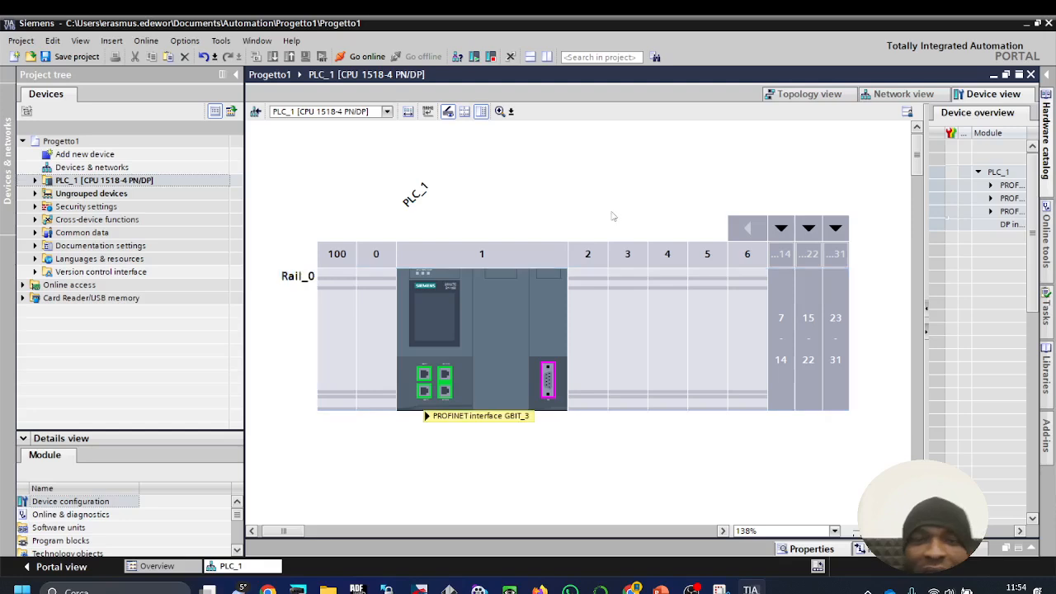
left_click(483, 267)
scroll(482, 265, "down", 1)
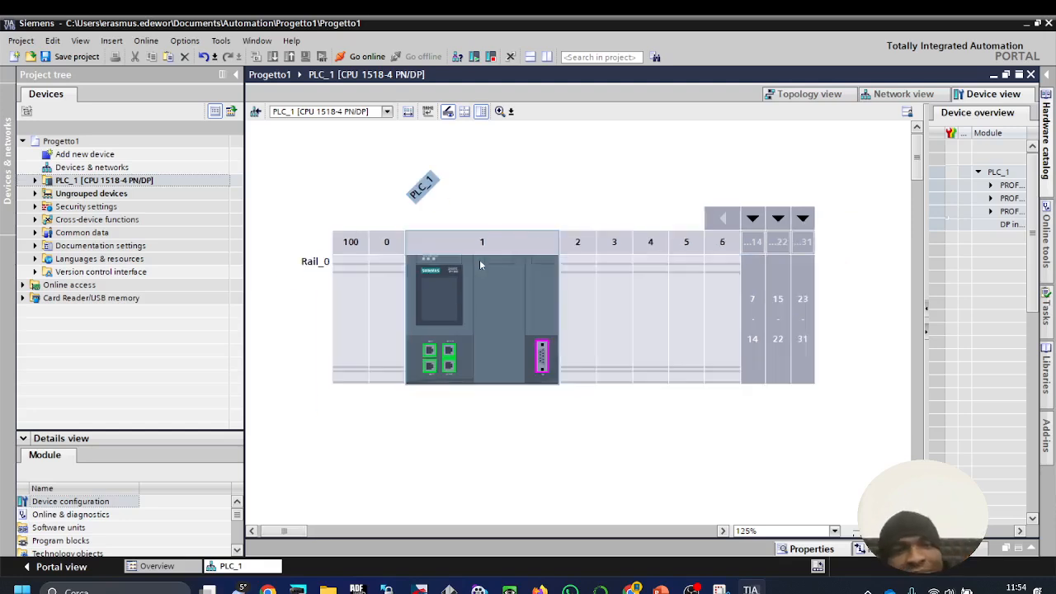
Step: Rename PLC_1 in its general properties to the author's first name followed directly by PLC
double_click(424, 194)
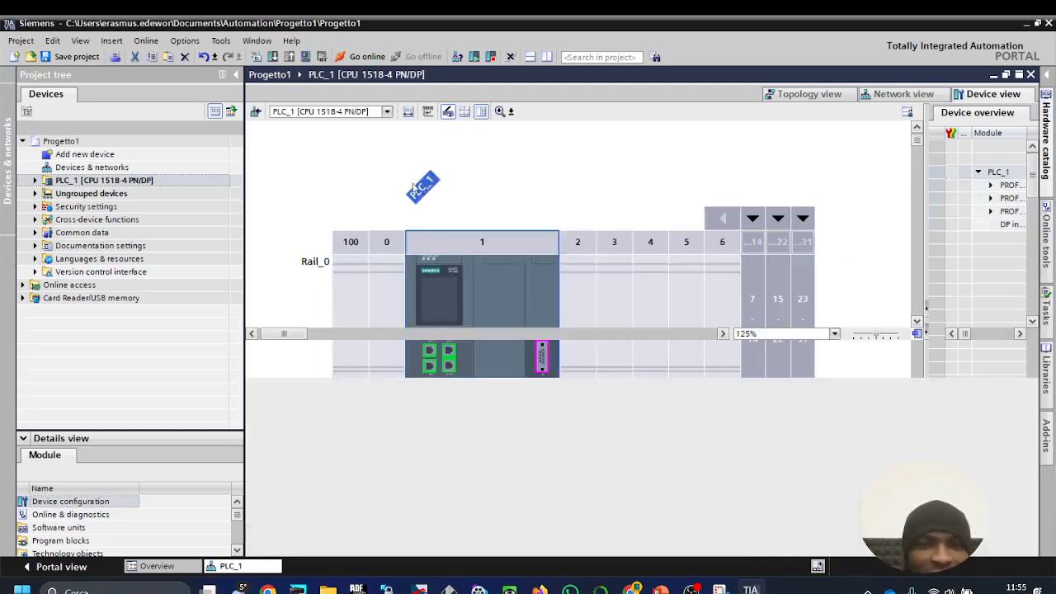
left_click_drag(577, 452, 478, 457)
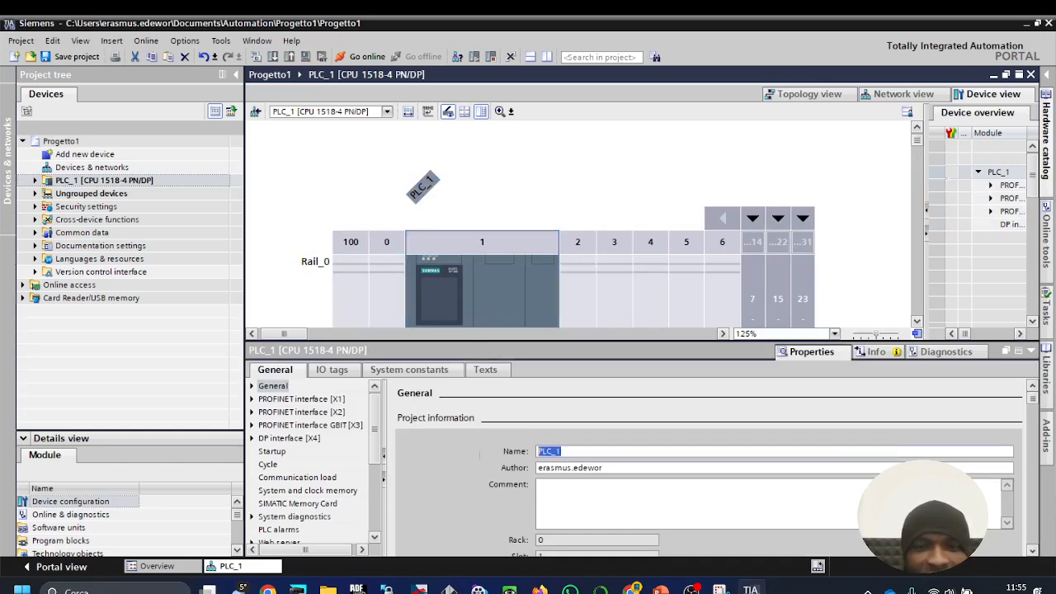
type("Erasm")
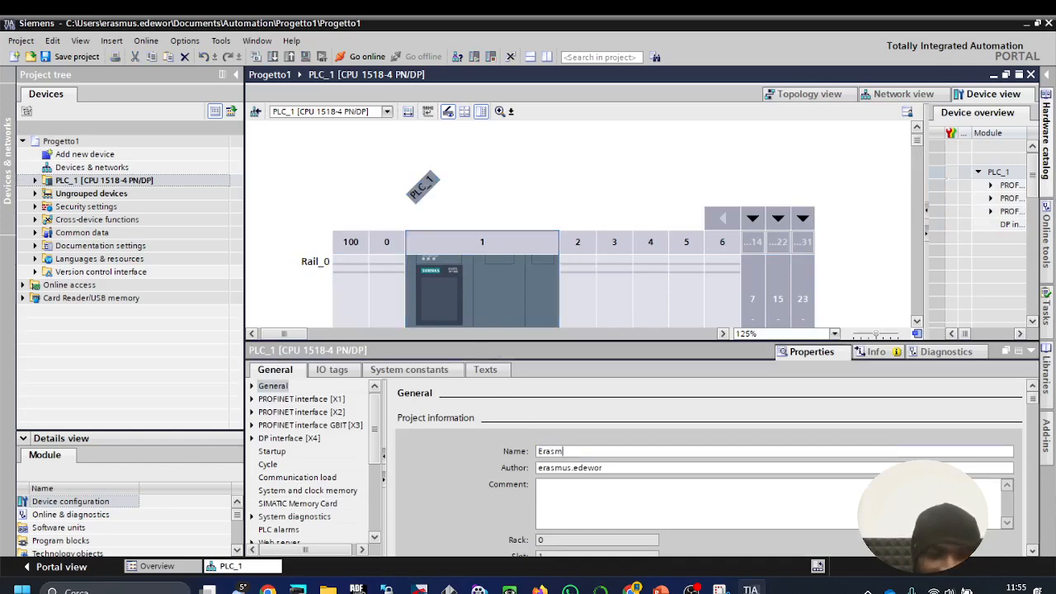
type("usPLC")
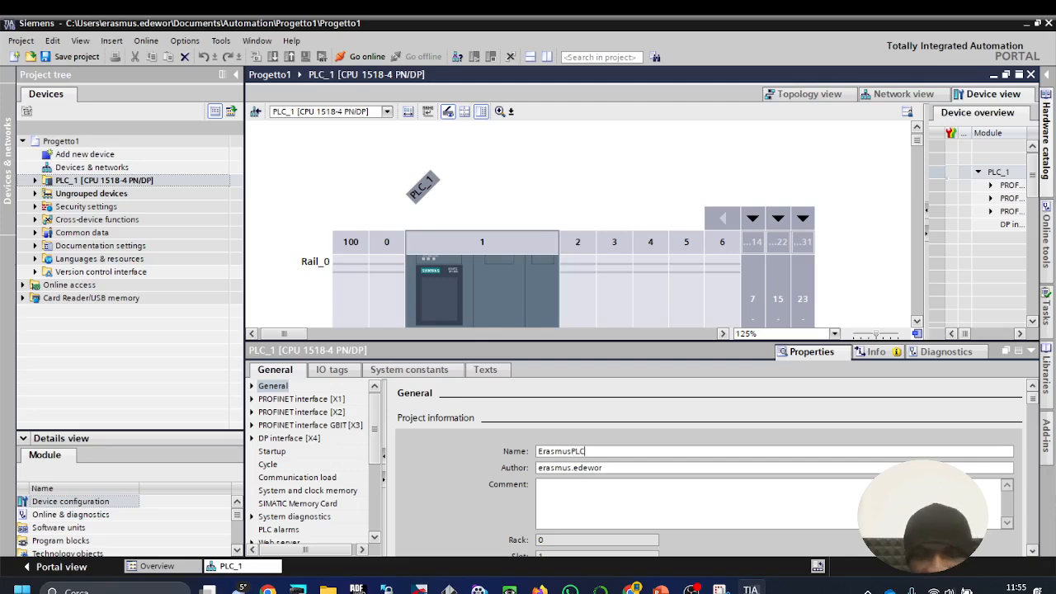
left_click(524, 170)
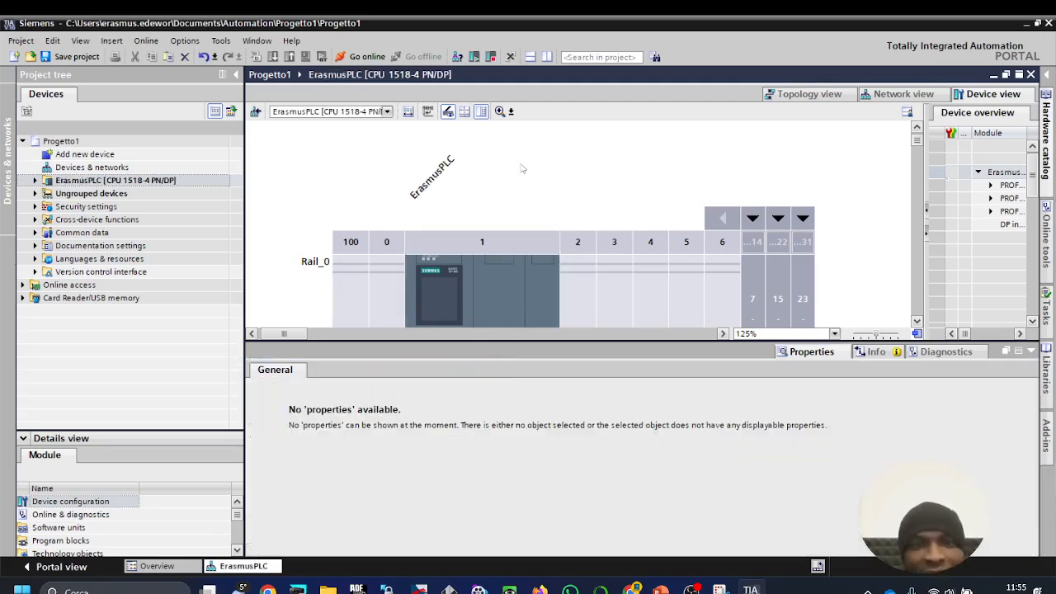
Step: Check the renamed PLC in its general properties and in the project tree, and collapse the properties
left_click(433, 179)
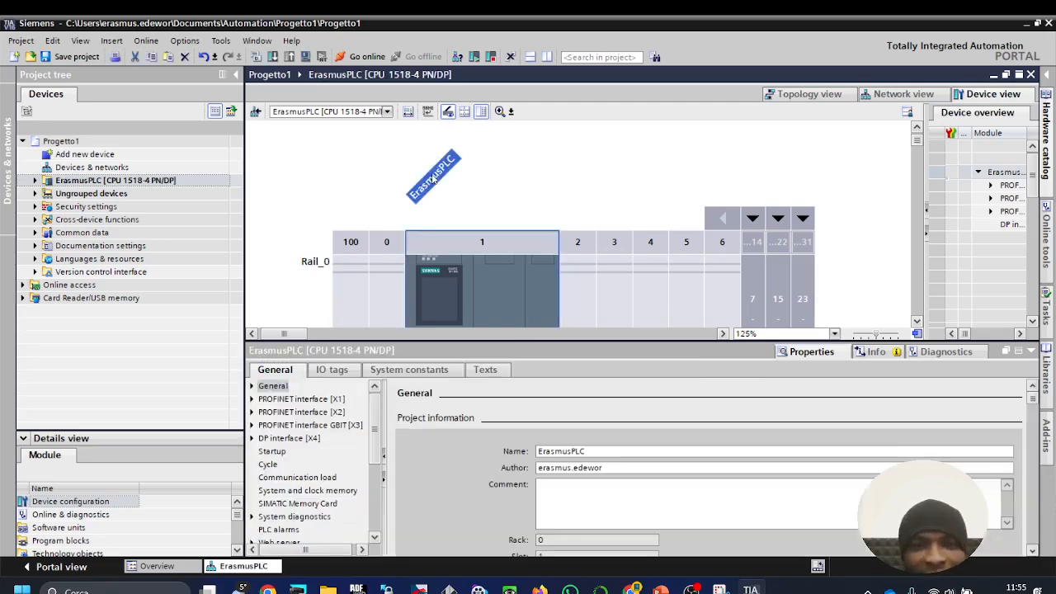
left_click(68, 182)
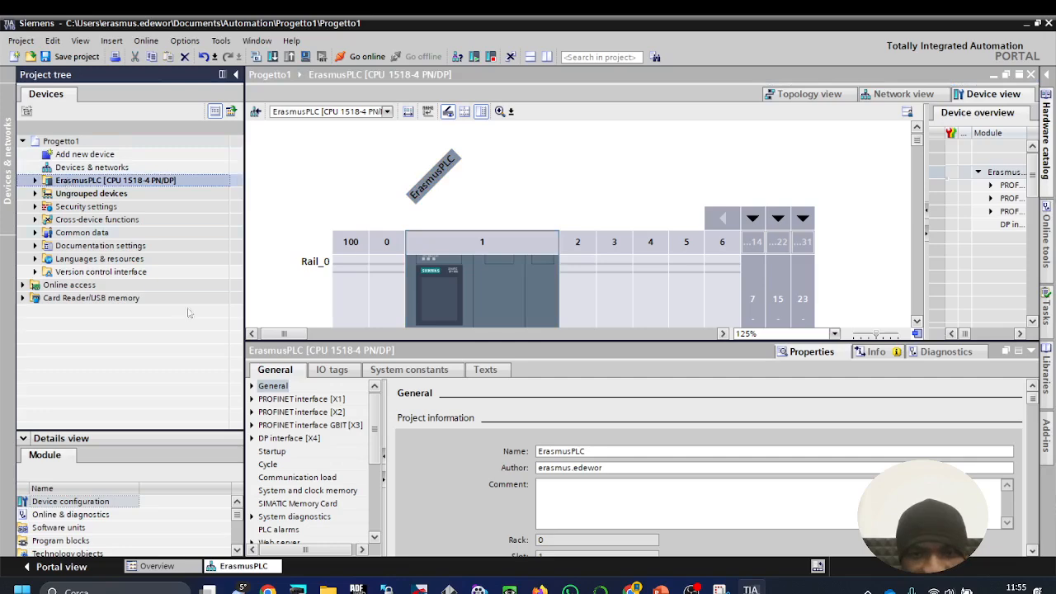
left_click(578, 159)
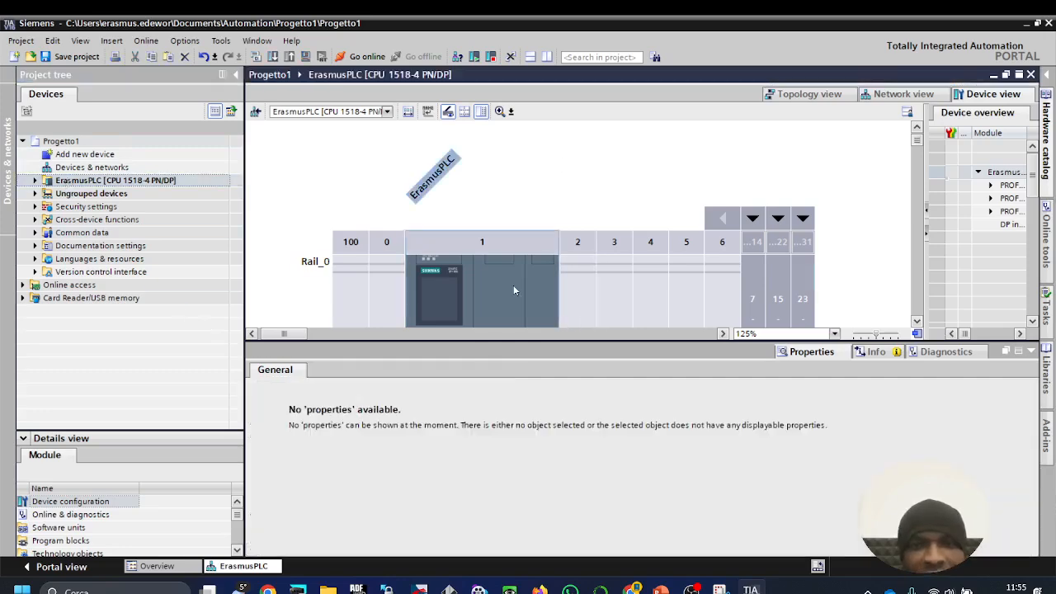
left_click(514, 289)
left_click(1032, 351)
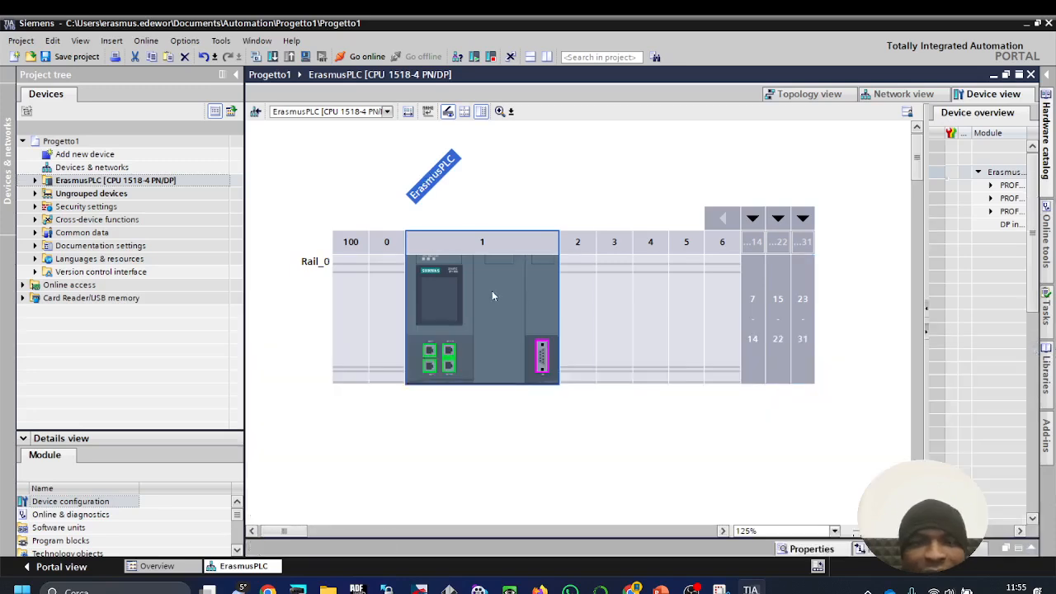
Step: Identify the rail and the CPU in slot 1, view the CPU's general properties and collapse them again
left_click(306, 261)
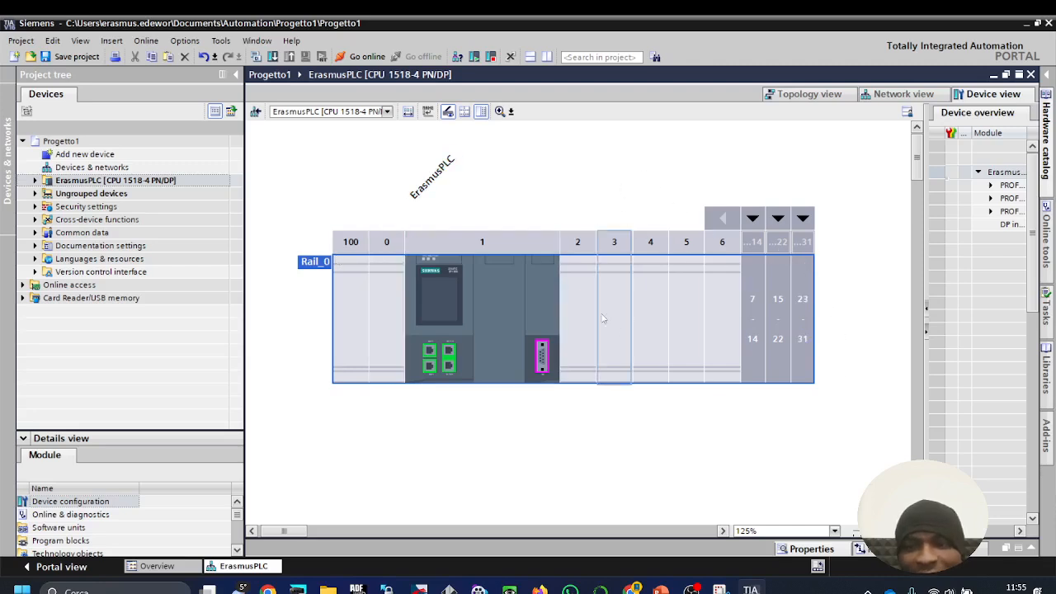
left_click(451, 303)
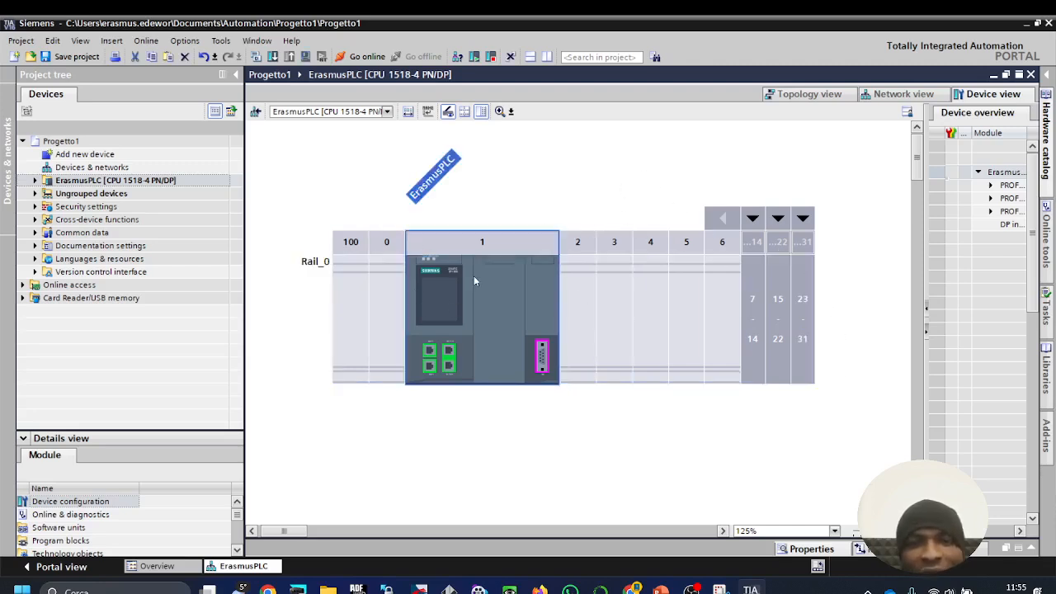
right_click(476, 297)
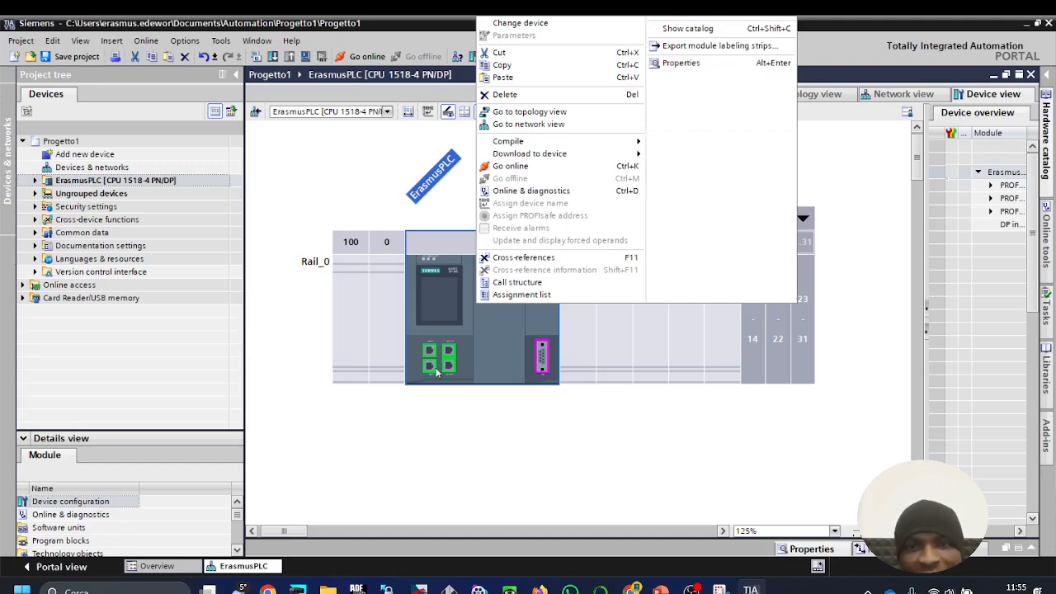
left_click(464, 345)
right_click(501, 299)
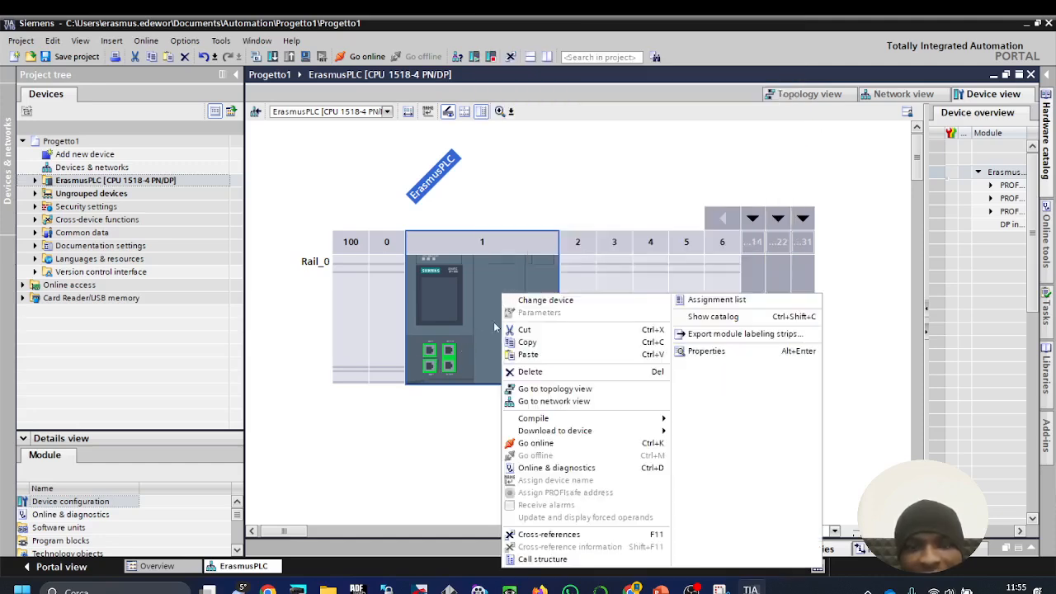
left_click(732, 355)
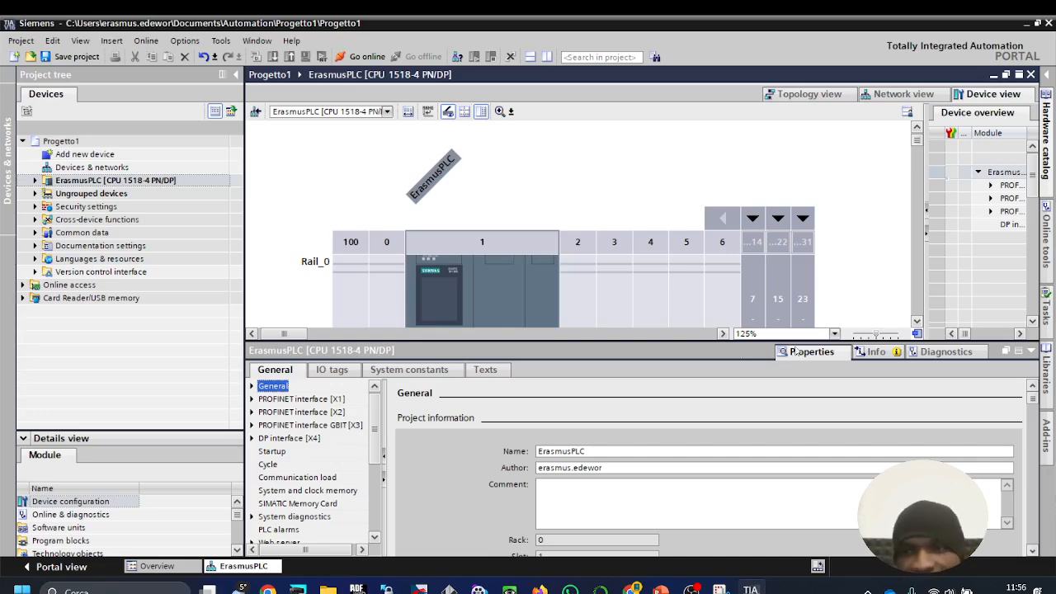
left_click(1032, 352)
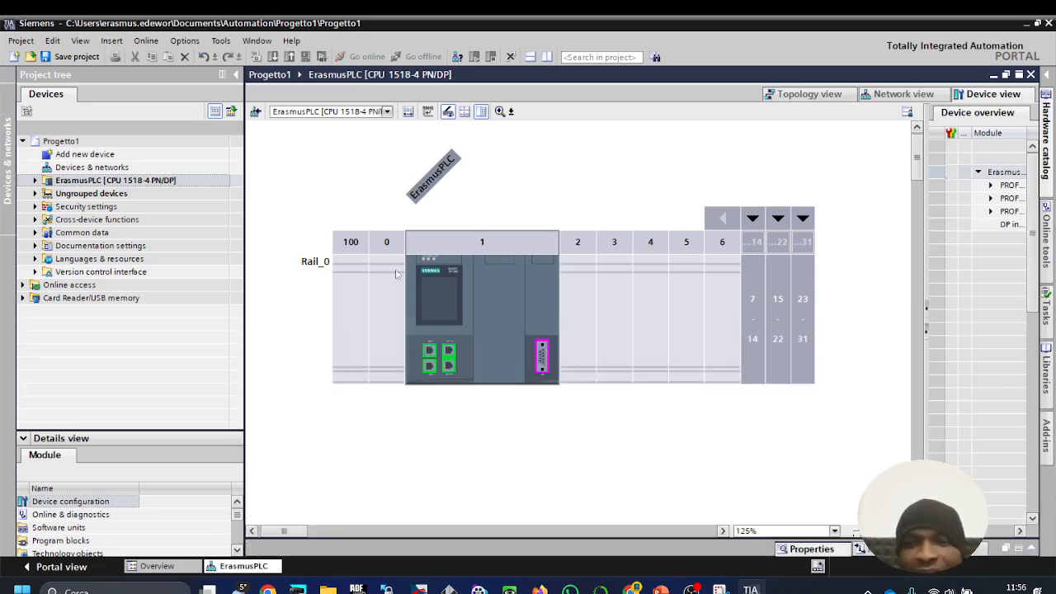
left_click(486, 307)
right_click(485, 309)
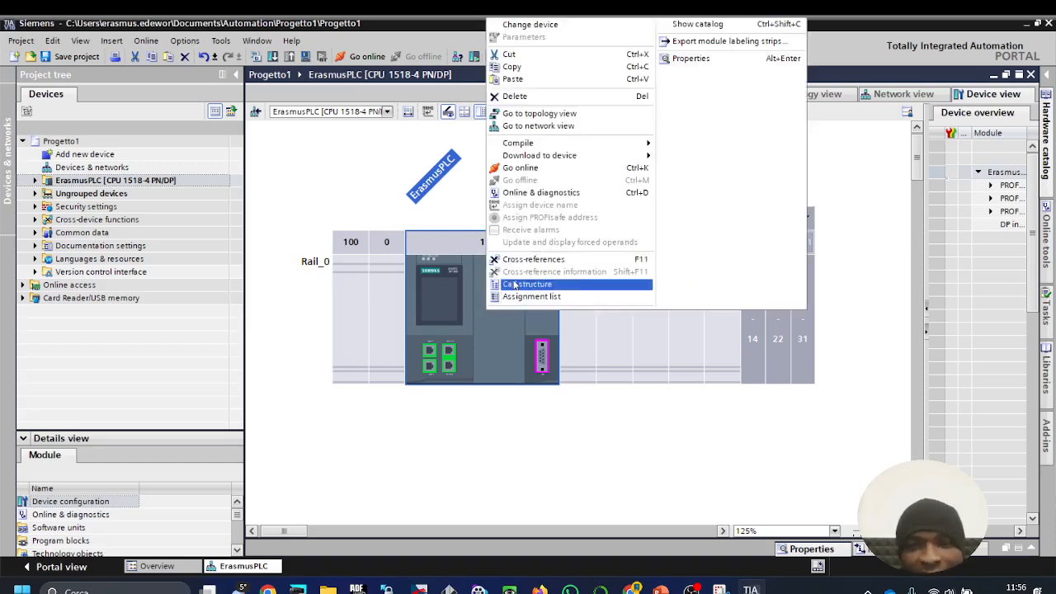
left_click(507, 364)
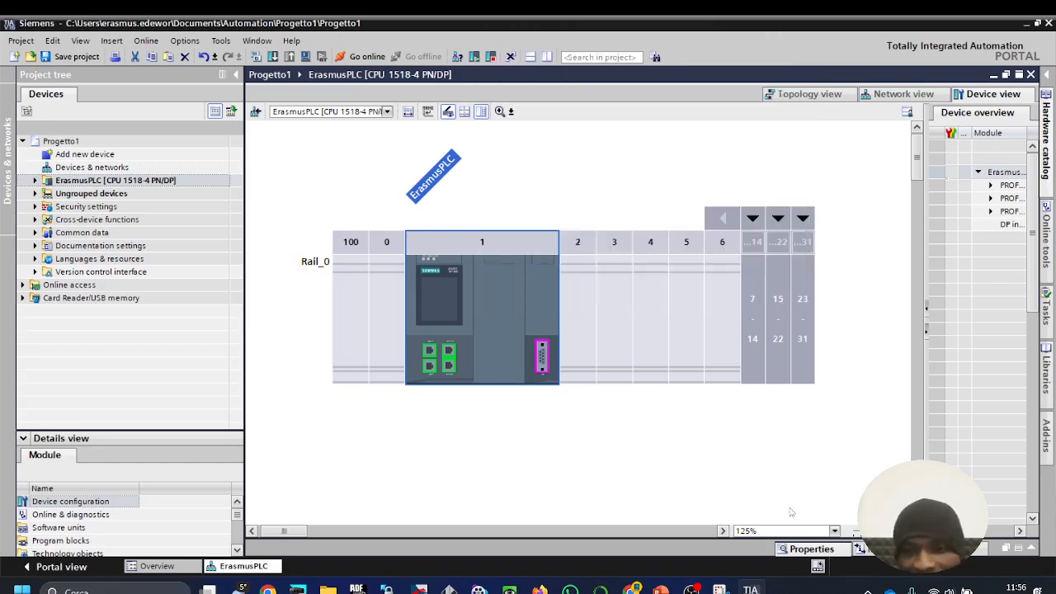
Step: Examine the project information and catalog description in the general properties of the CPU in slot 1
left_click(809, 551)
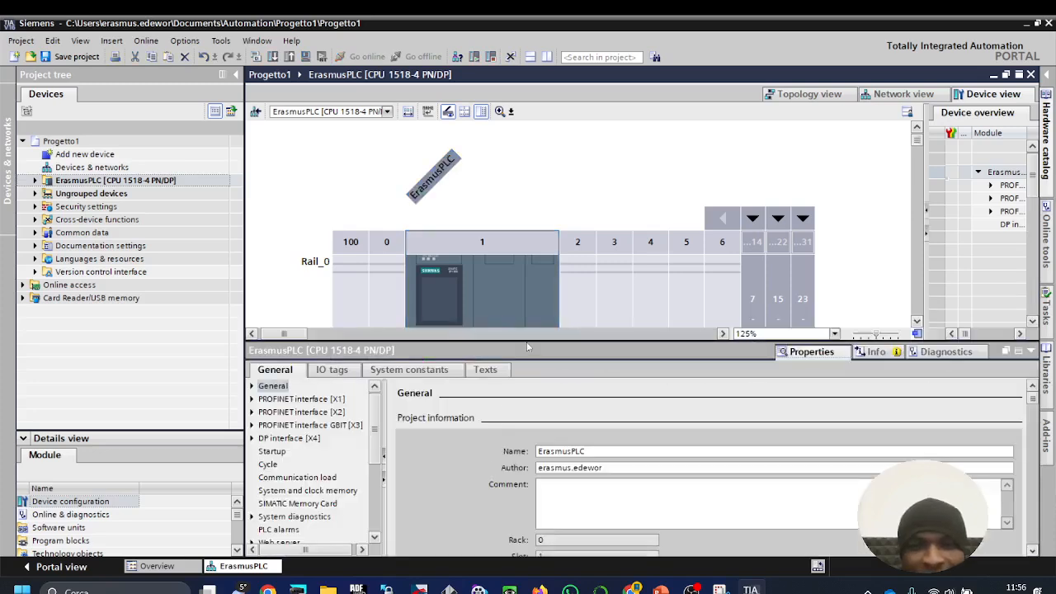
left_click_drag(529, 346, 528, 292)
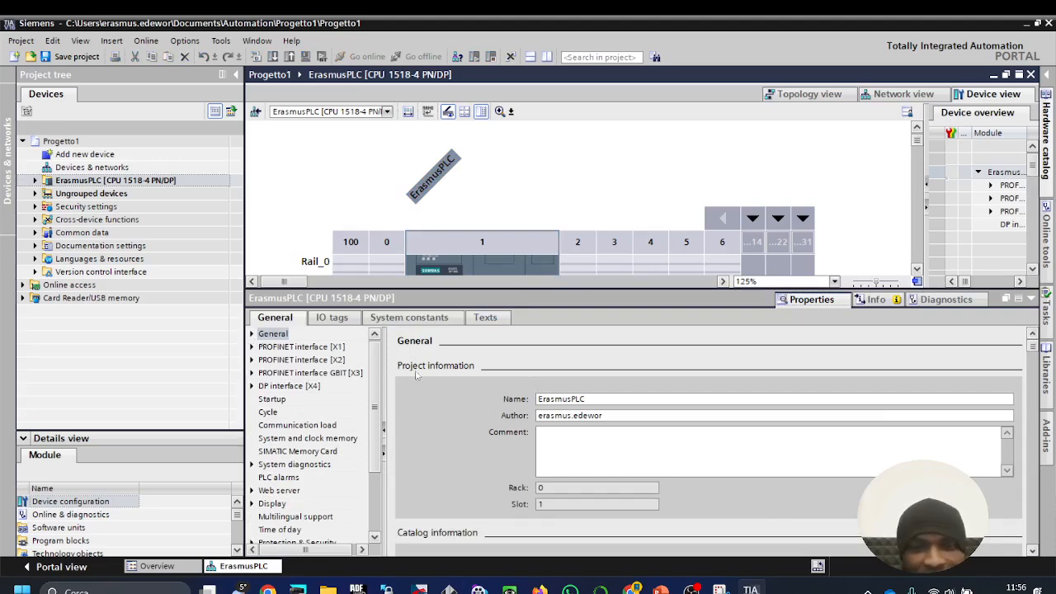
left_click(253, 334)
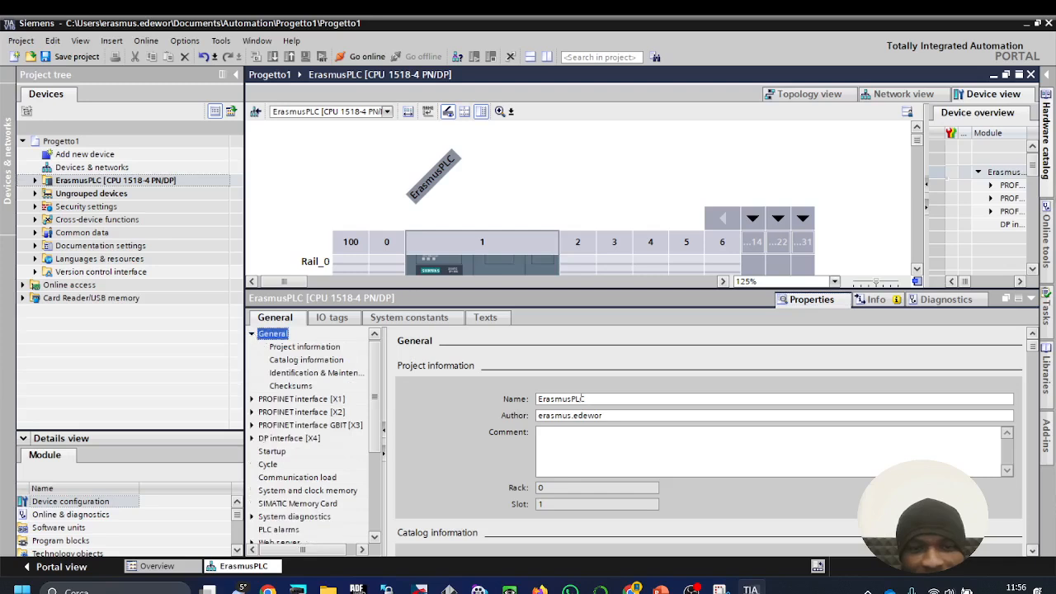
scroll(640, 405, "down", 2)
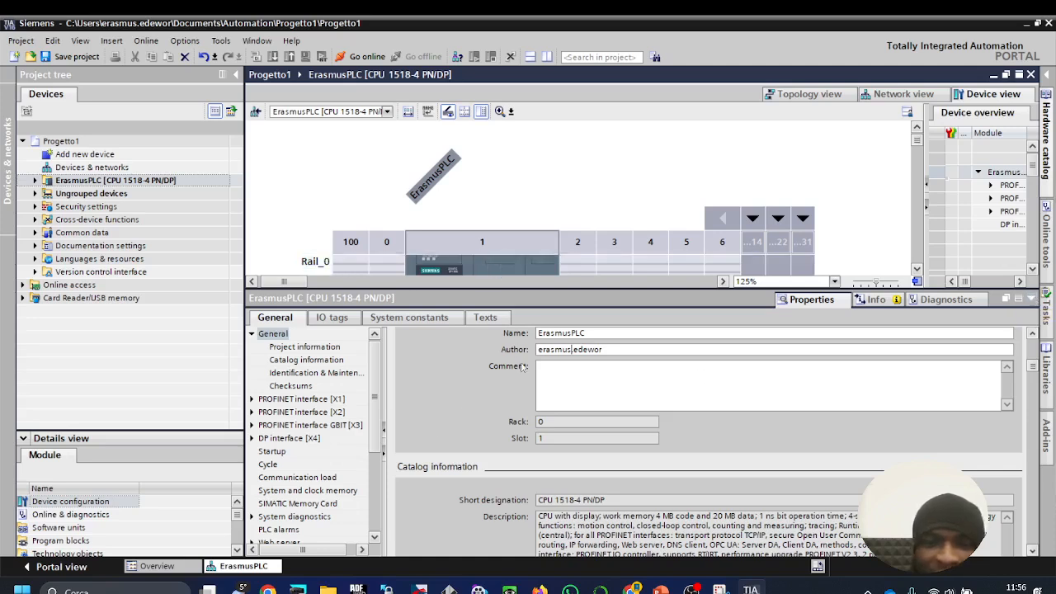
left_click(549, 421)
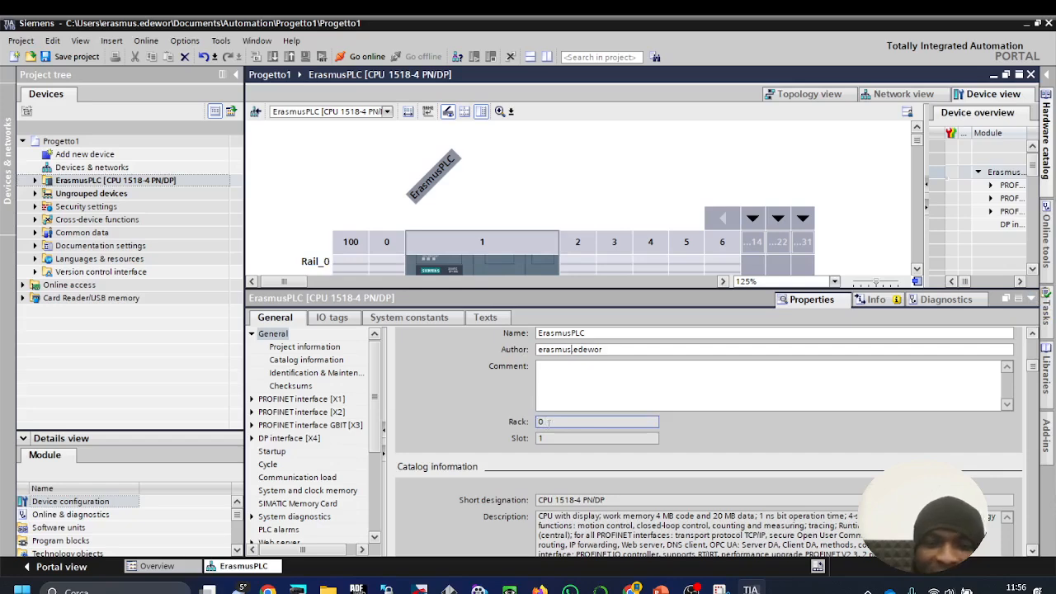
left_click(274, 335)
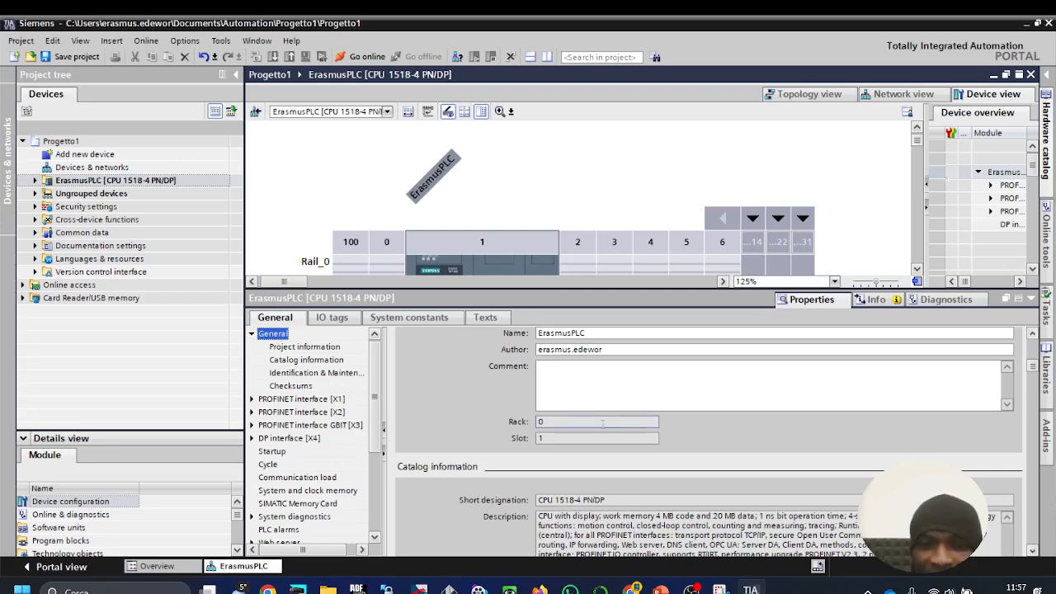
scroll(708, 470, "down", 2)
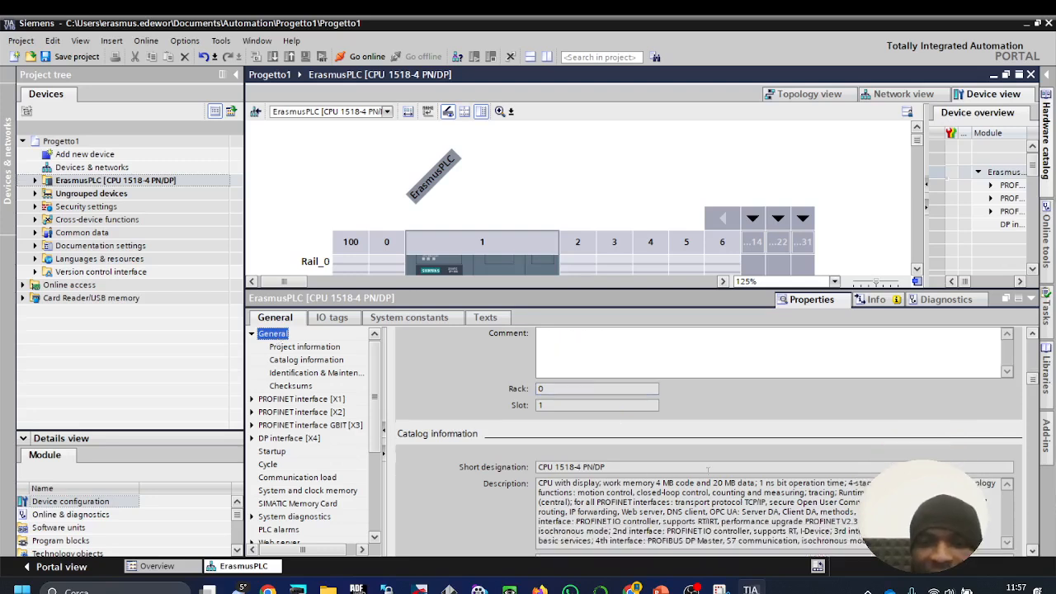
scroll(704, 467, "down", 1)
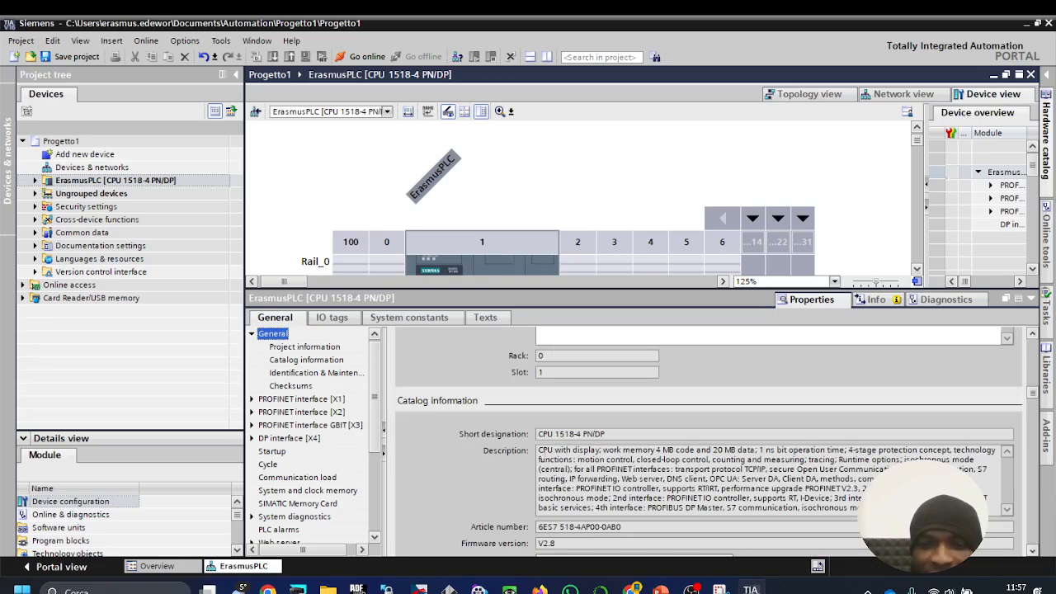
left_click_drag(540, 452, 986, 505)
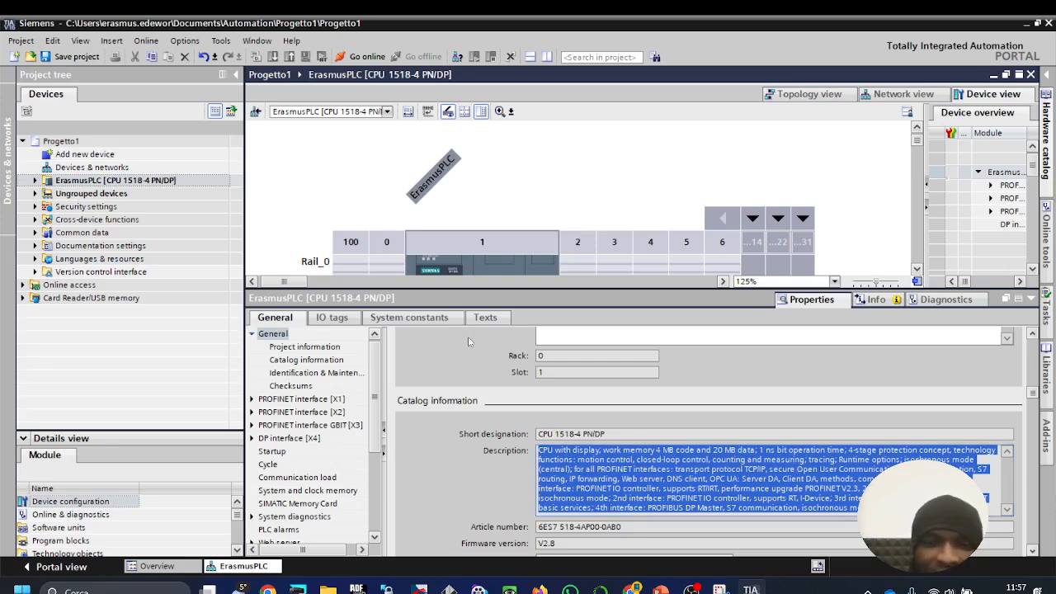
left_click(501, 268)
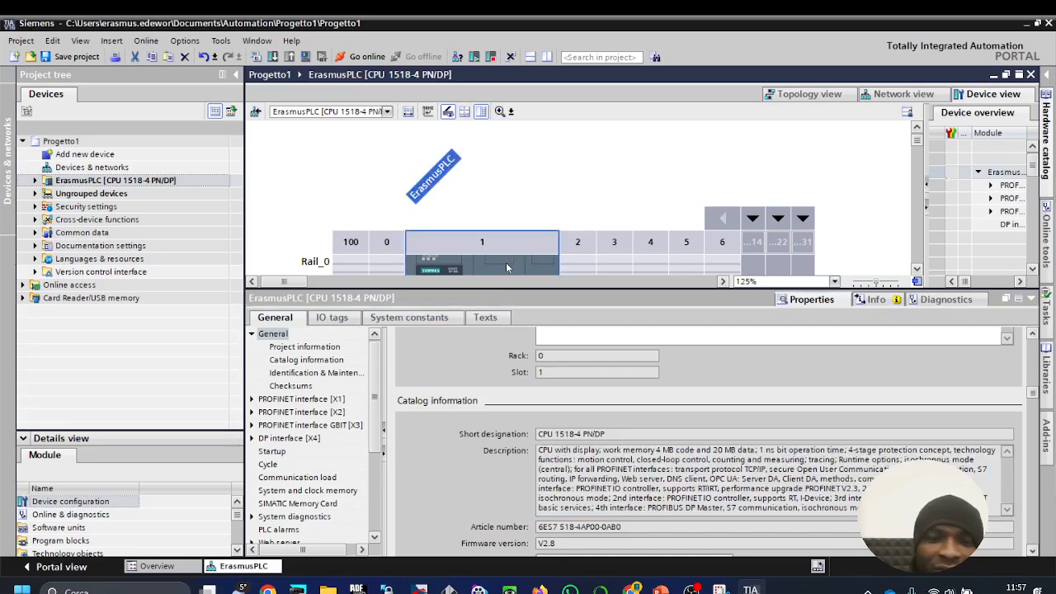
Step: Rename PROFINET interface [X1] in its general properties to the author's first name followed directly by EthernetInterface
left_click(253, 399)
left_click(283, 413)
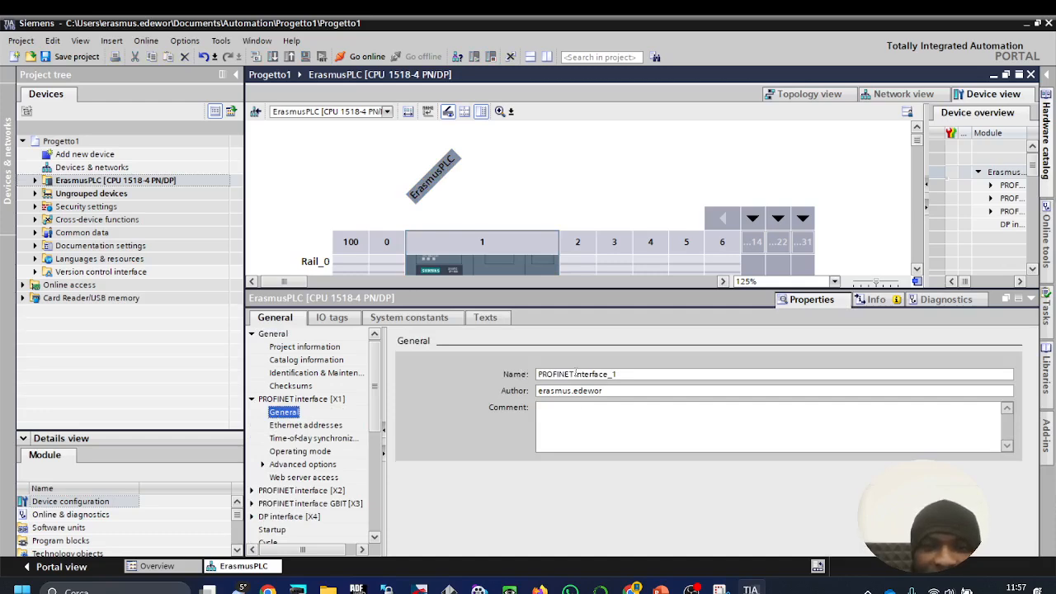
left_click_drag(623, 374, 508, 386)
type("eRAS")
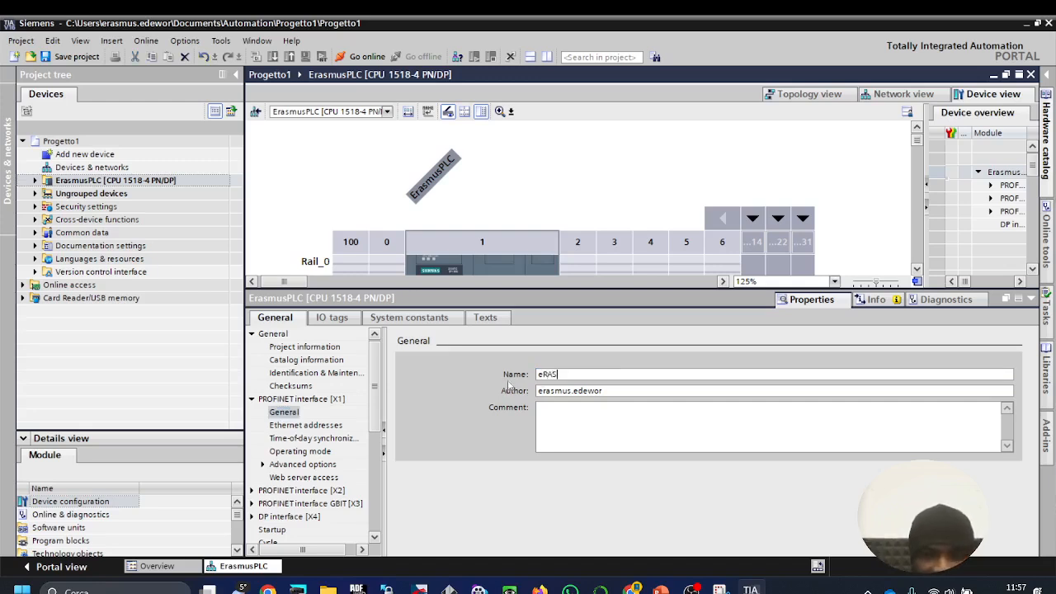
key("Num_Lock")
key("BackSpace")
key("BackSpace")
key("BackSpace")
key("BackSpace")
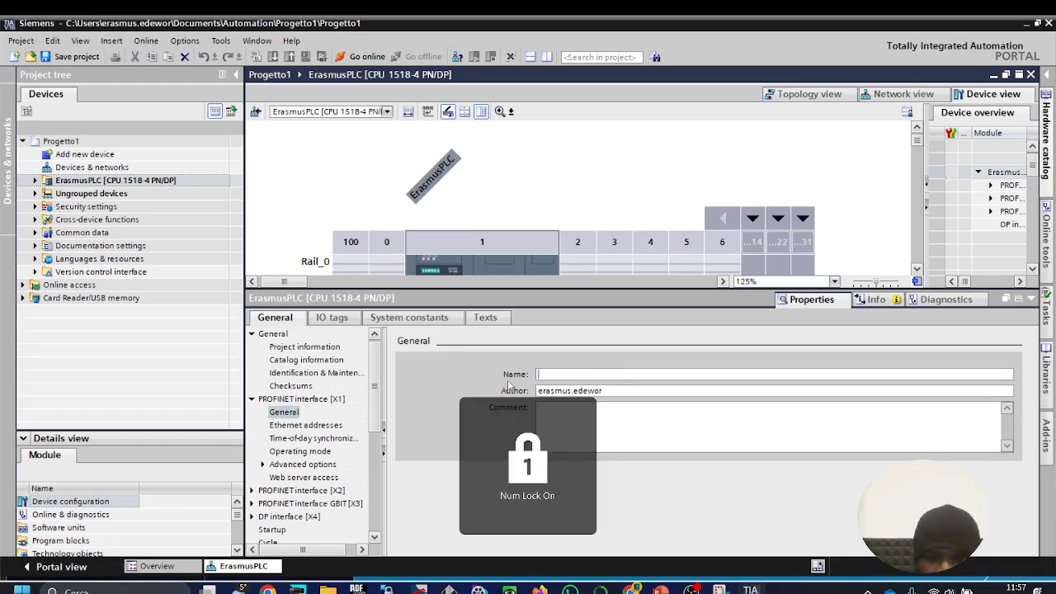
type("Erasmu")
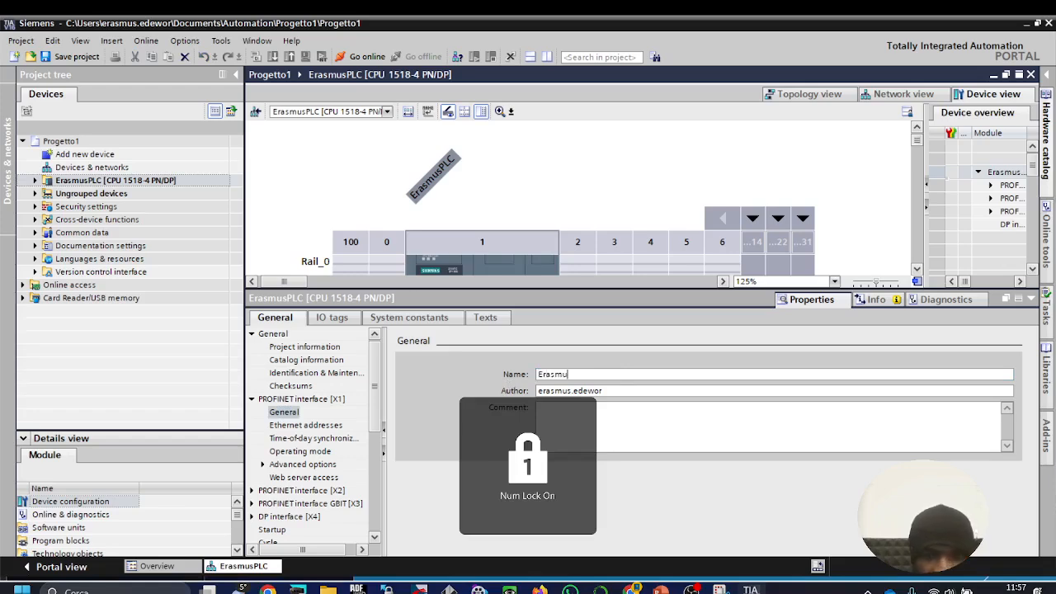
type("sEther")
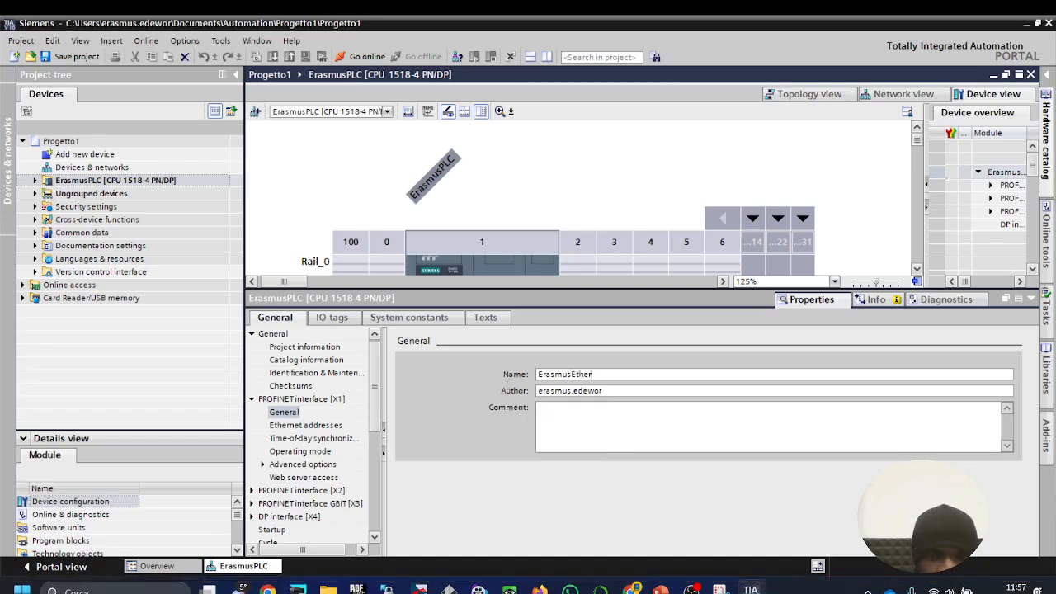
type("net")
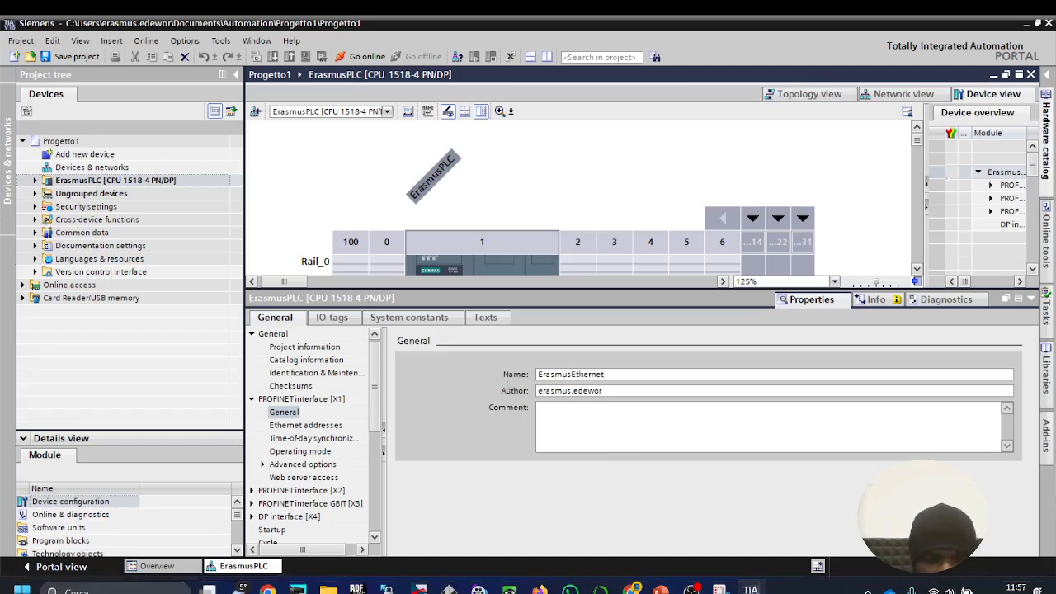
type("Interface")
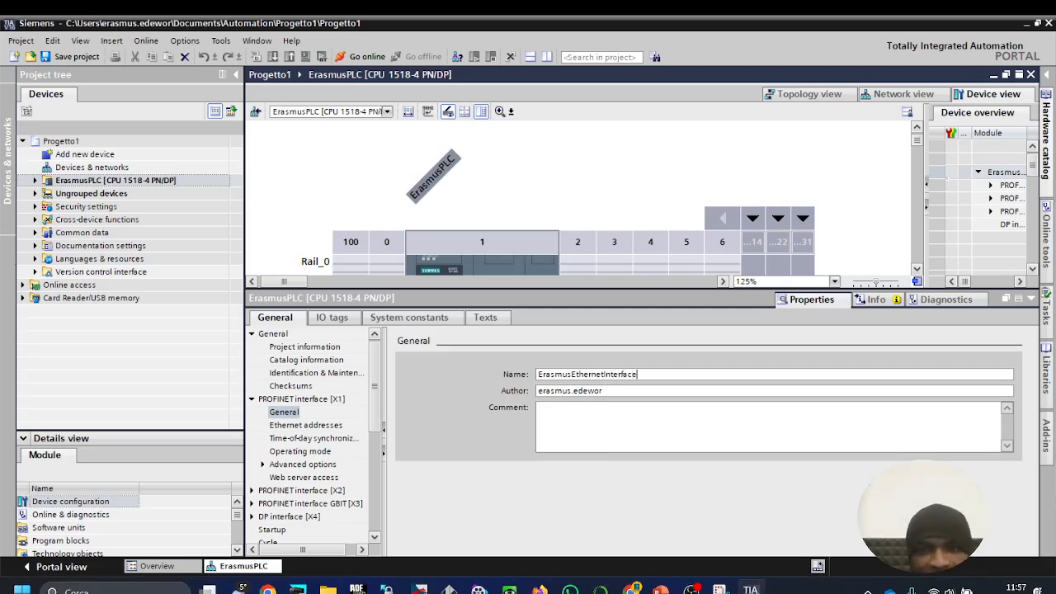
left_click(602, 432)
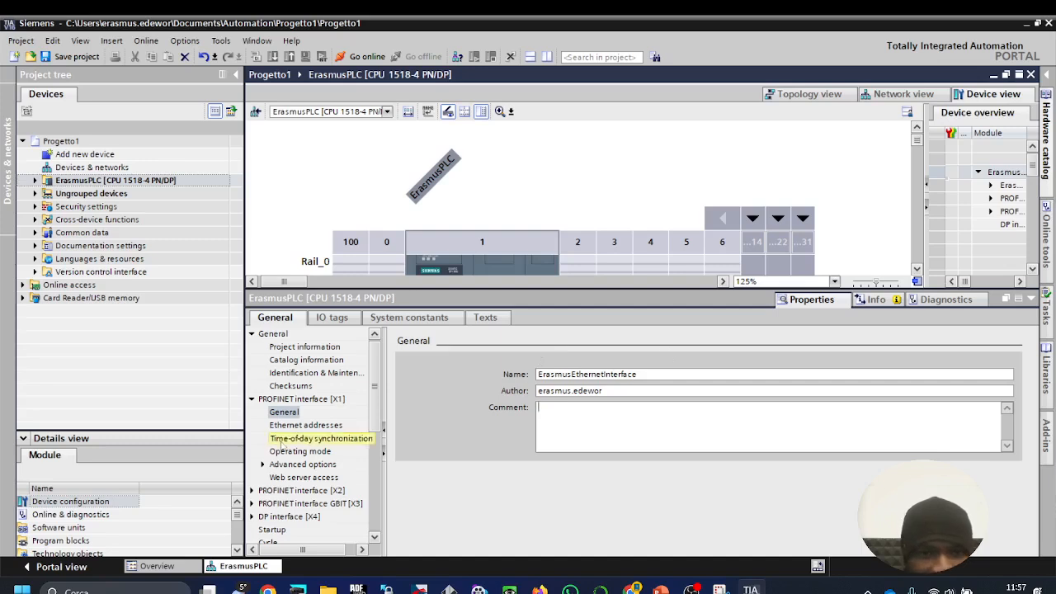
left_click(286, 413)
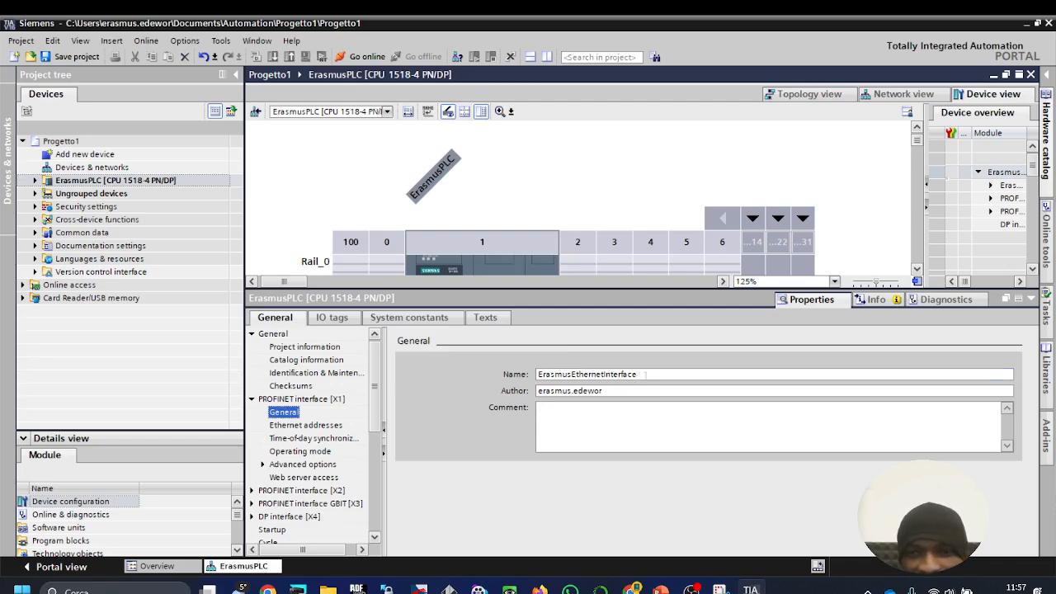
Step: Examine the subnet, IP address and subnet mask in the Ethernet addresses of PROFINET interface [X1]
left_click(321, 428)
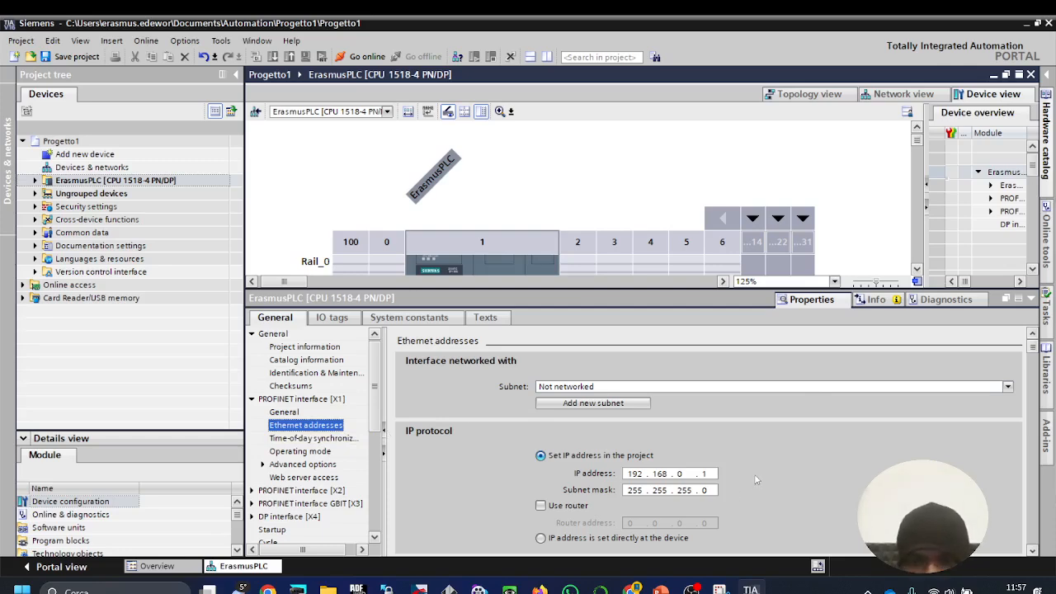
scroll(755, 480, "down", 3)
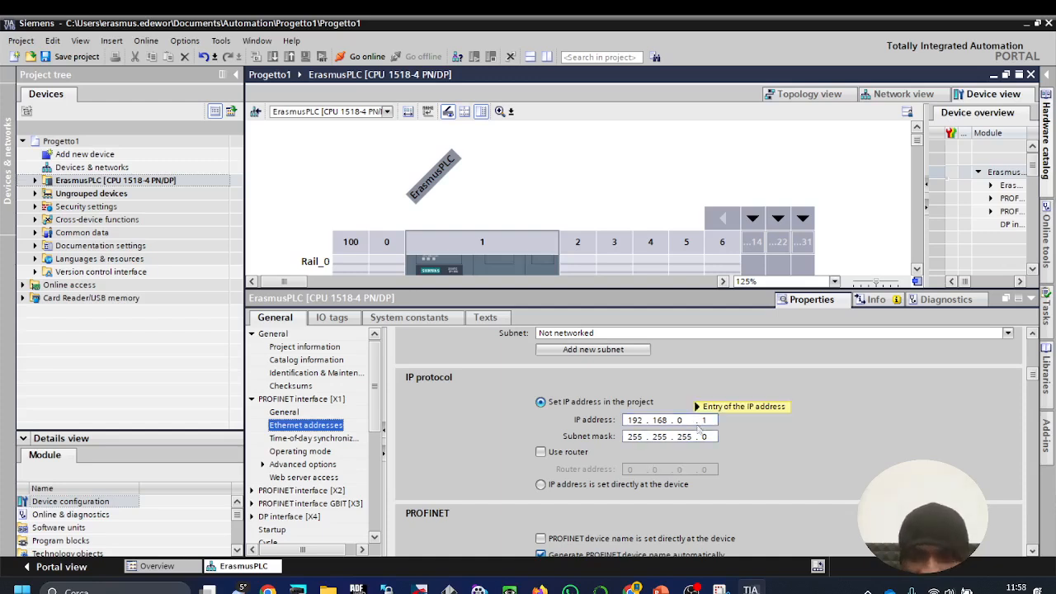
scroll(715, 445, "up", 3)
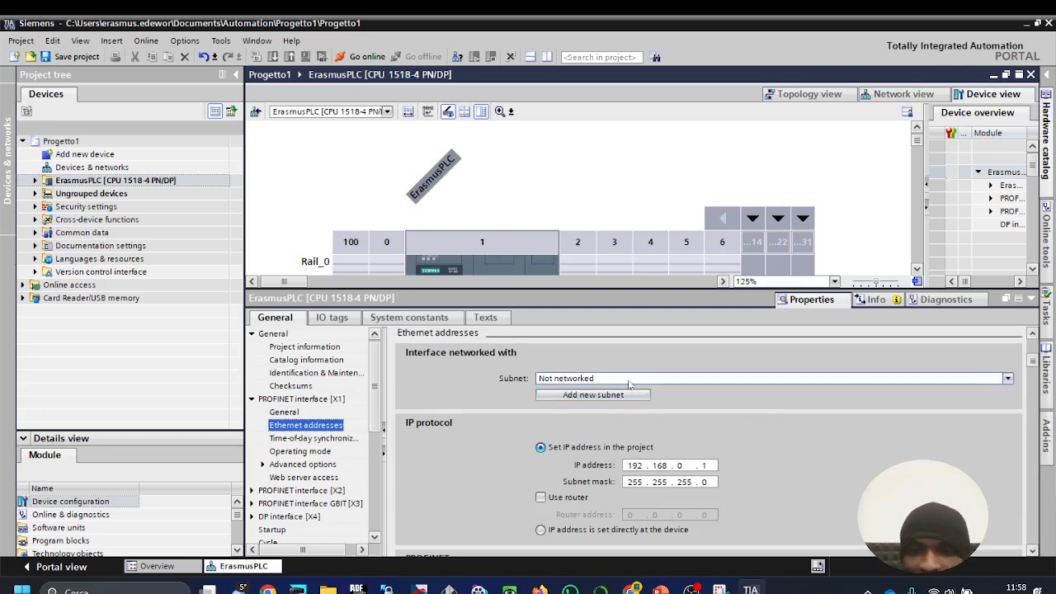
scroll(757, 478, "down", 3)
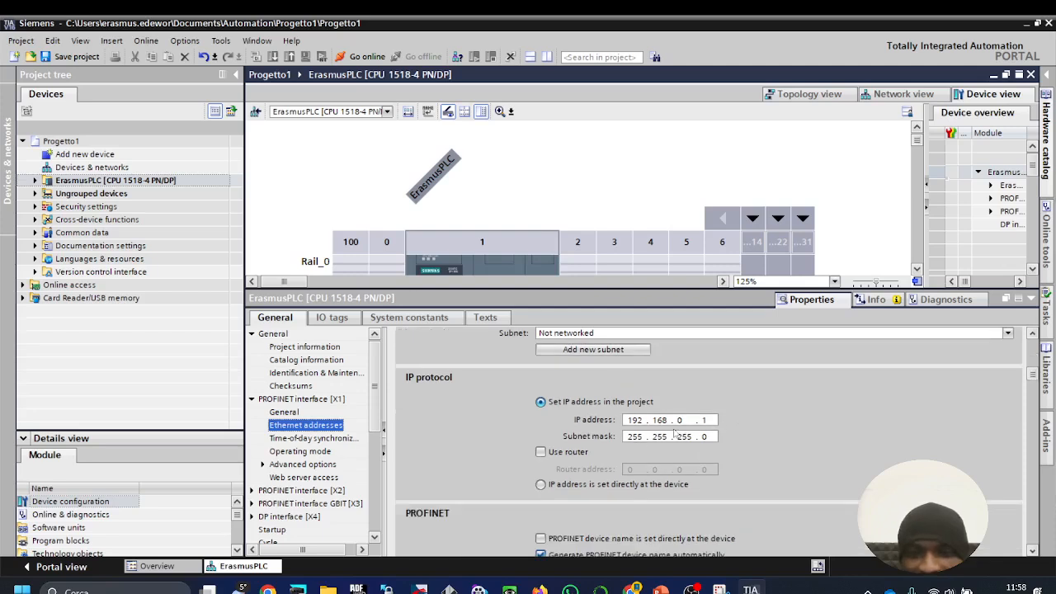
left_click(638, 424)
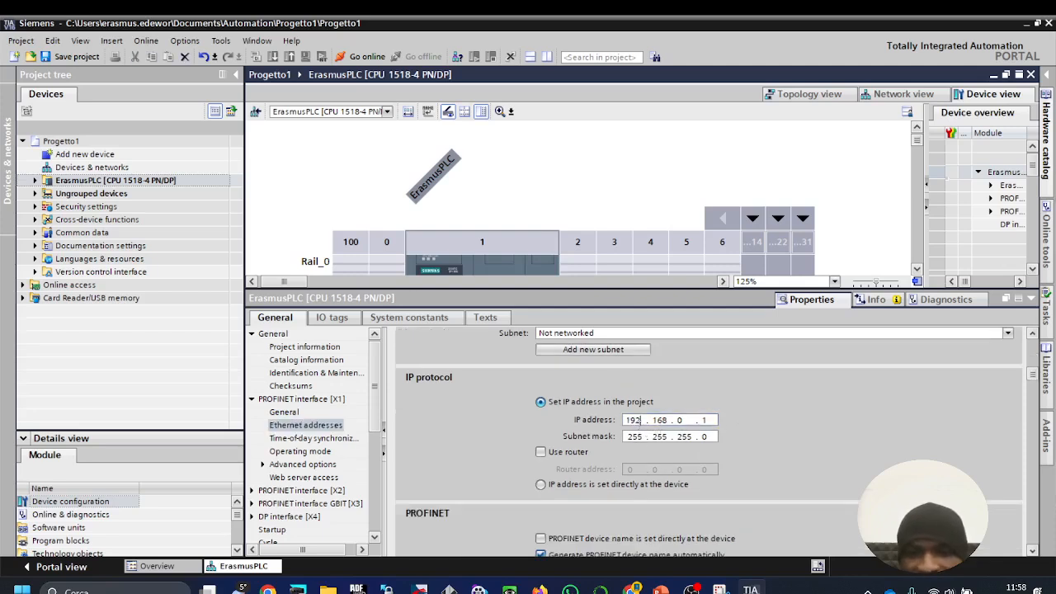
double_click(686, 421)
double_click(706, 424)
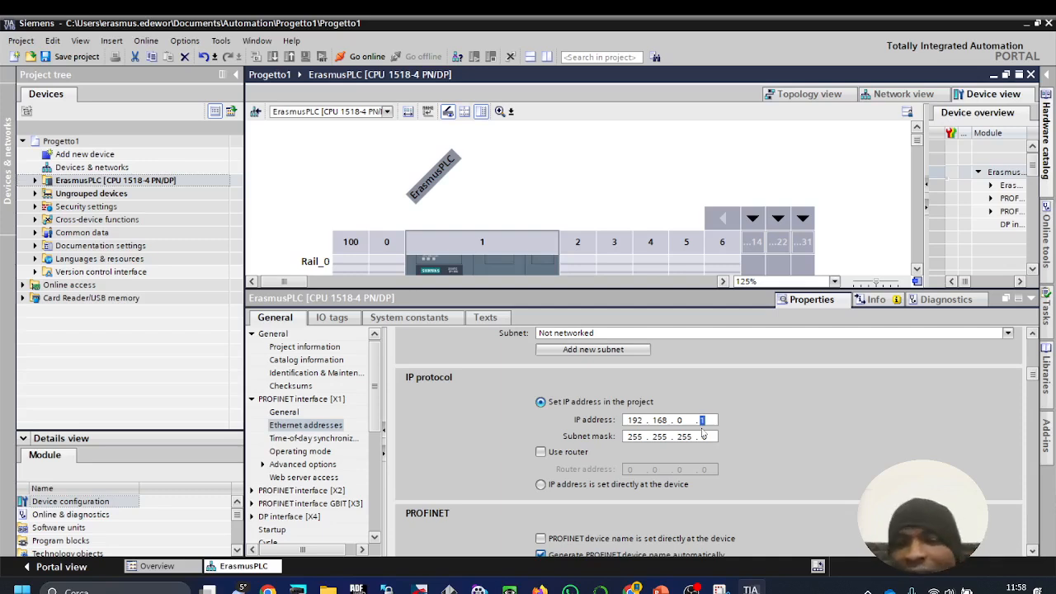
Step: Enable the router for interface [X1] with router address 192.168.0.254, keeping the IP address set in the project
left_click(541, 453)
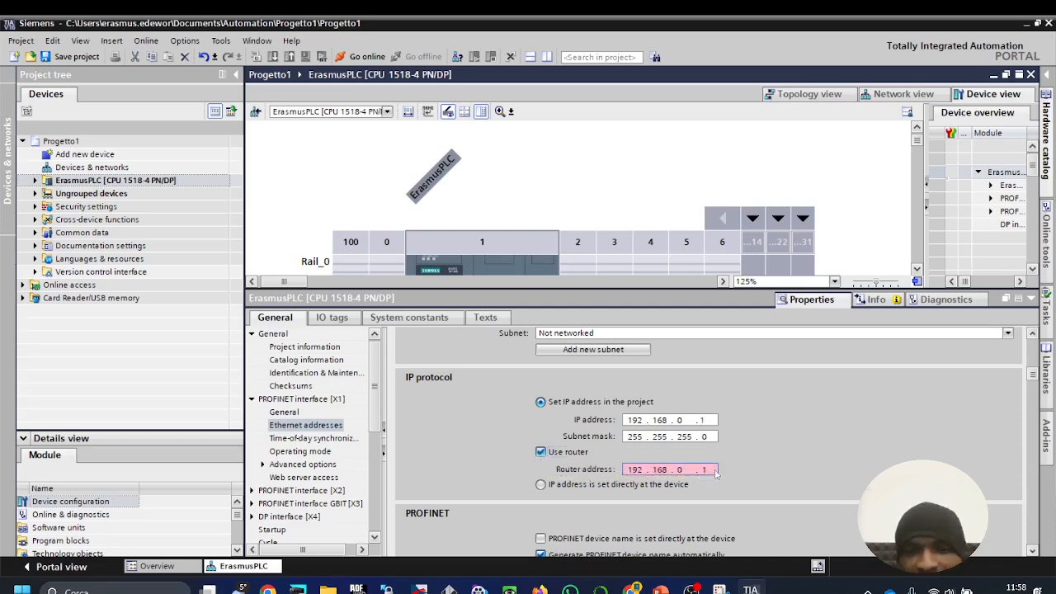
left_click(708, 470)
type("254")
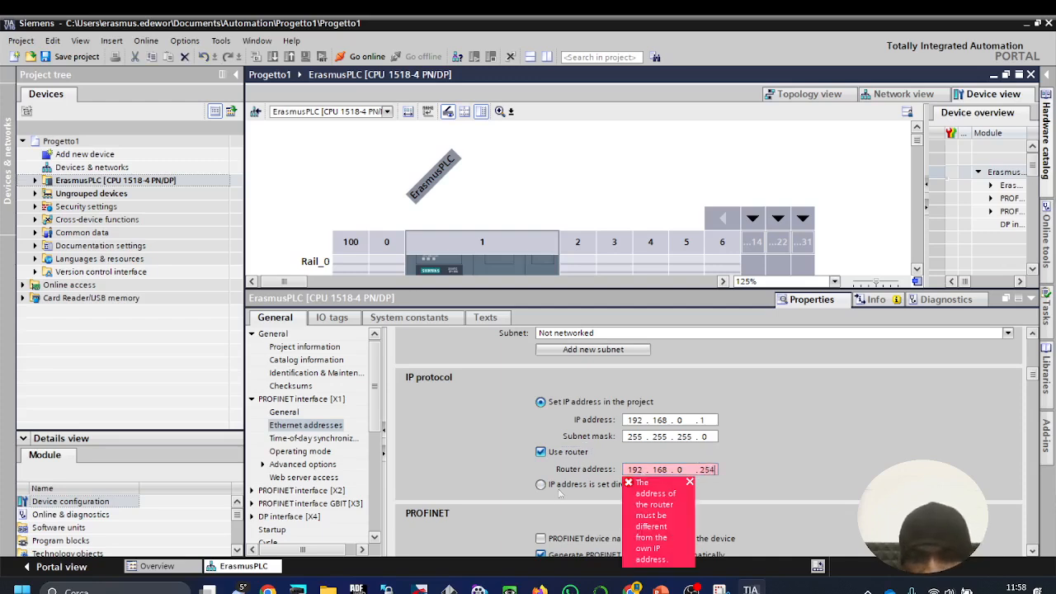
left_click(541, 485)
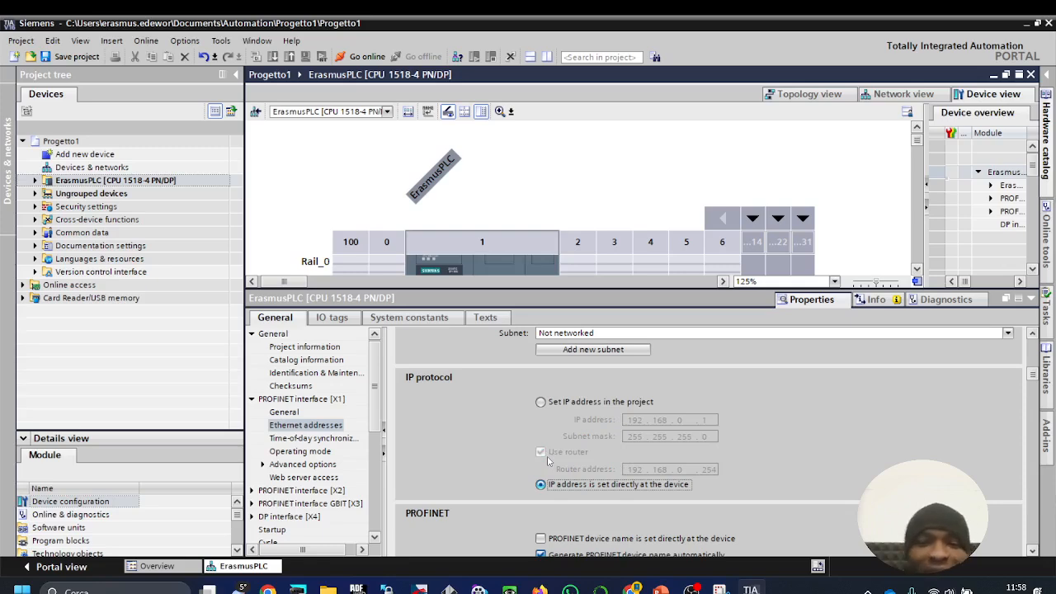
left_click(541, 402)
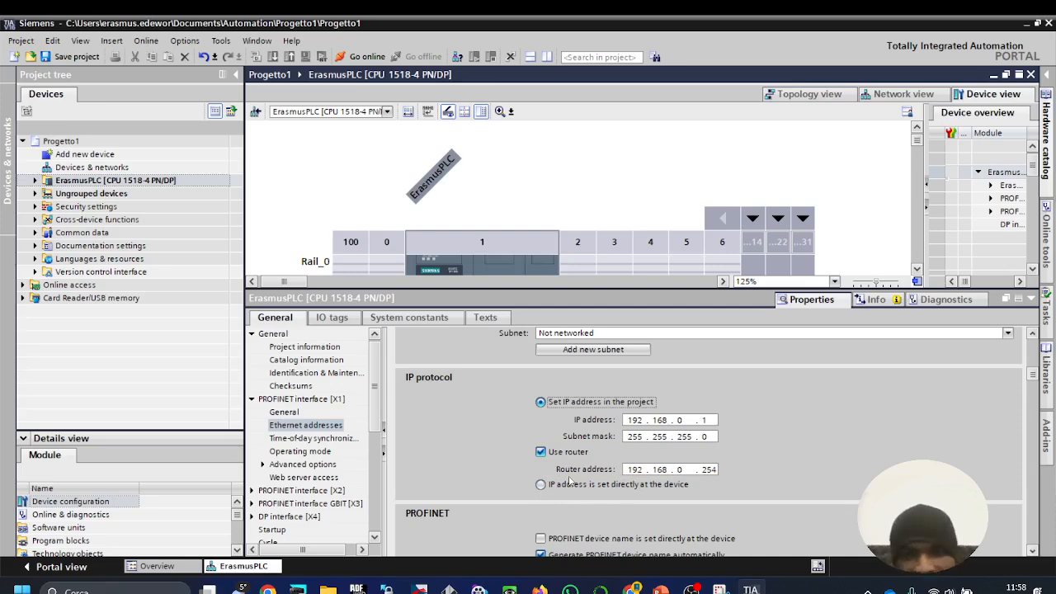
Step: Examine the PROFINET device name and the converted name of interface [X1]
scroll(569, 483, "down", 3)
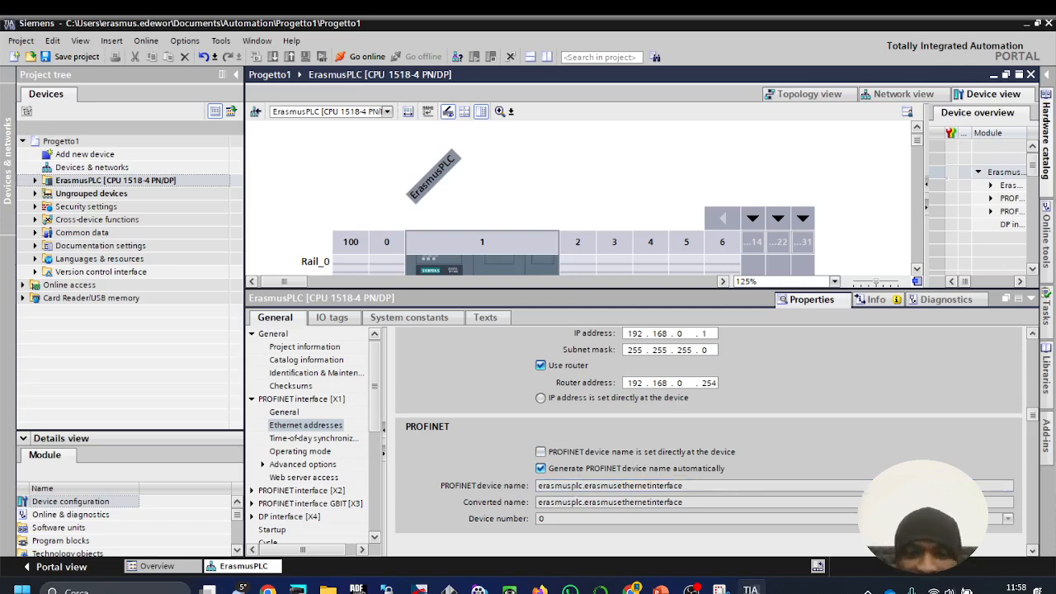
double_click(621, 486)
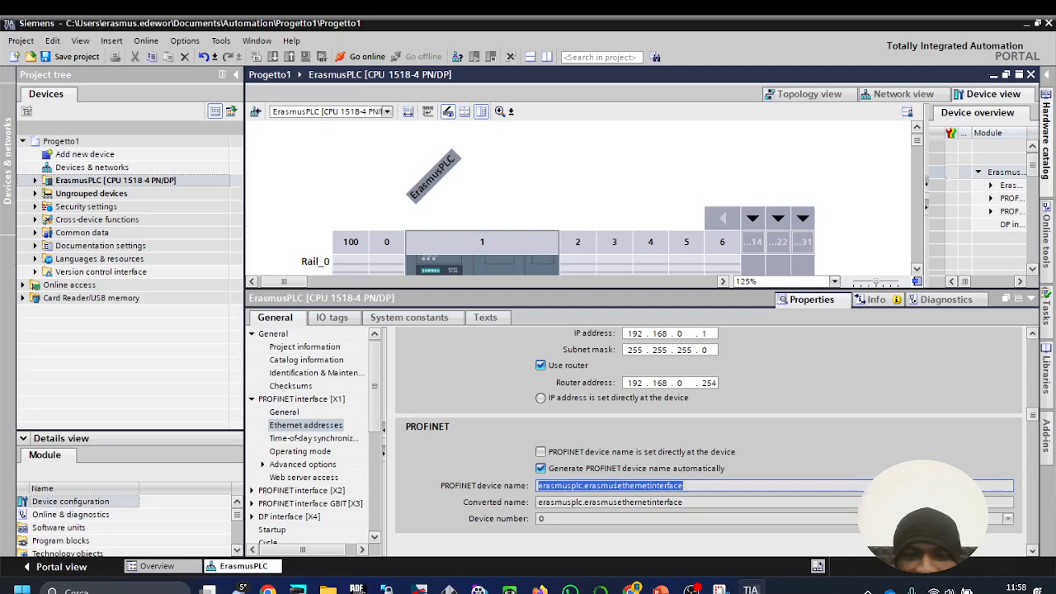
left_click(557, 486)
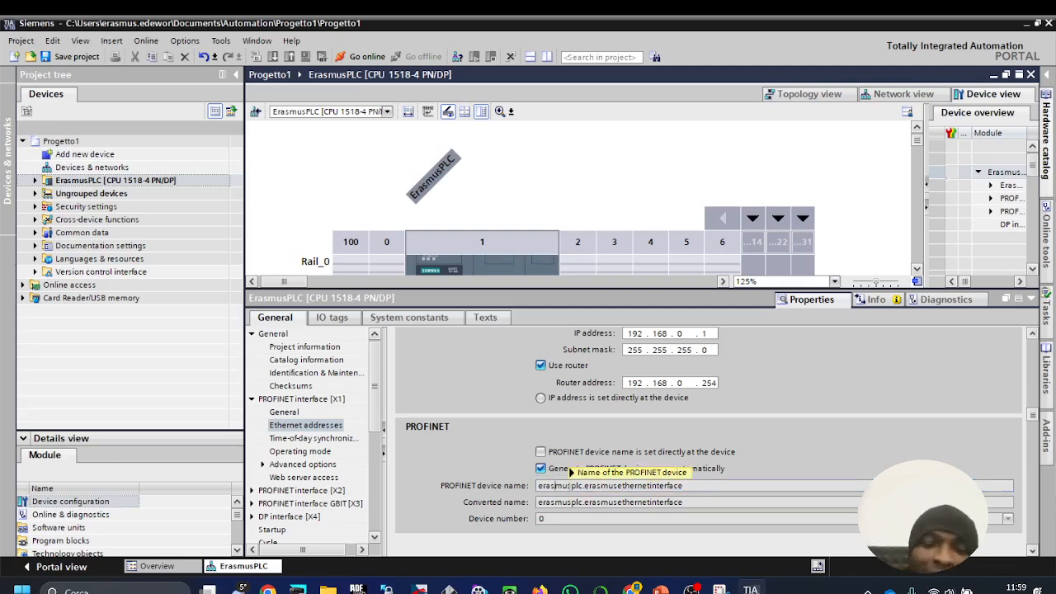
double_click(585, 486)
left_click(585, 486)
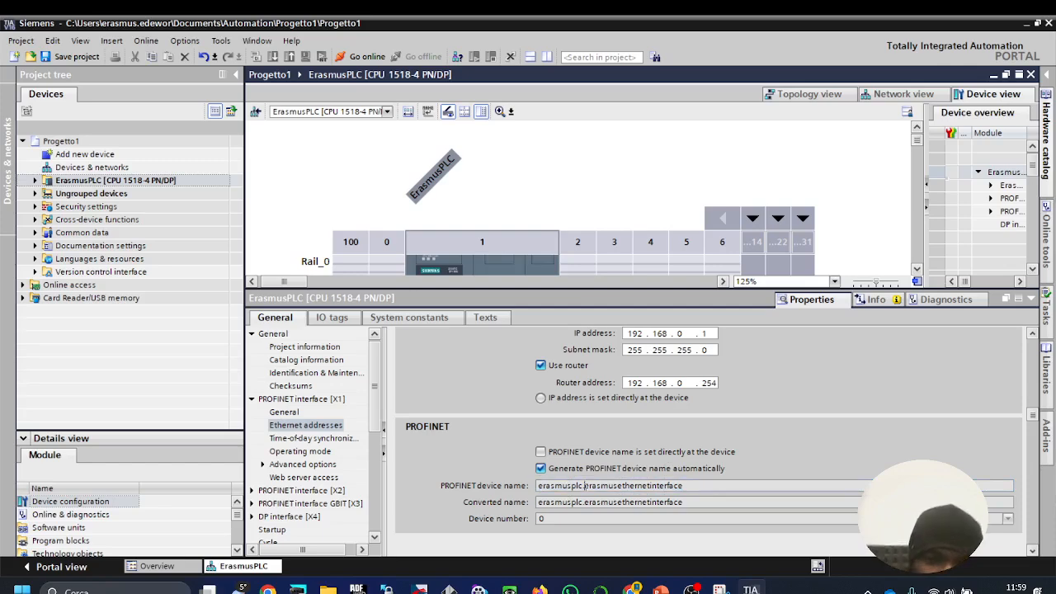
double_click(611, 486)
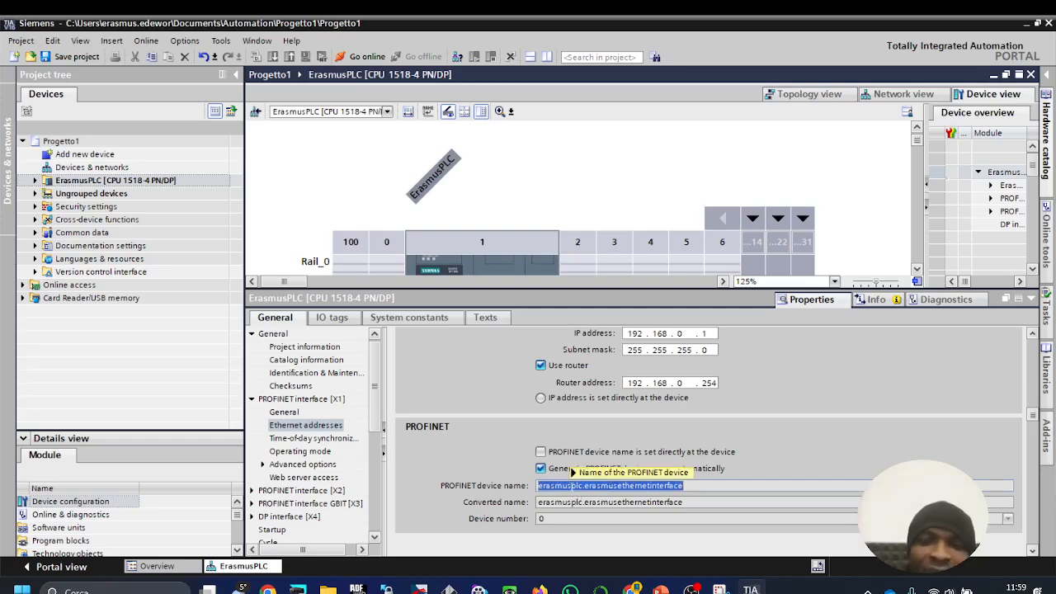
left_click(571, 487)
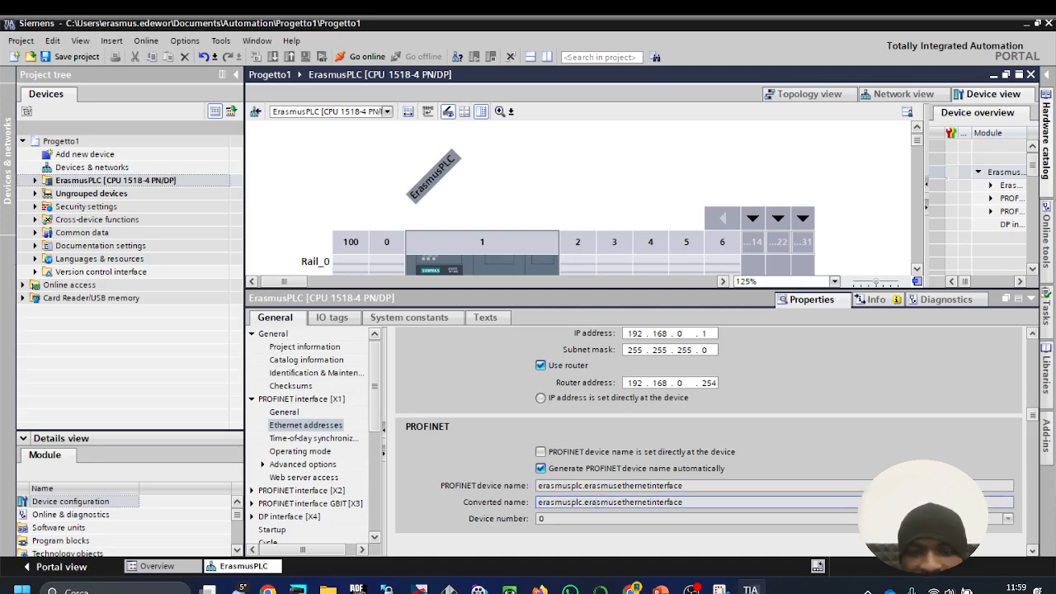
Step: Connect PROFINET interface [X1] to the existing subnet PN/IE_1 in its Ethernet addresses
left_click(566, 520)
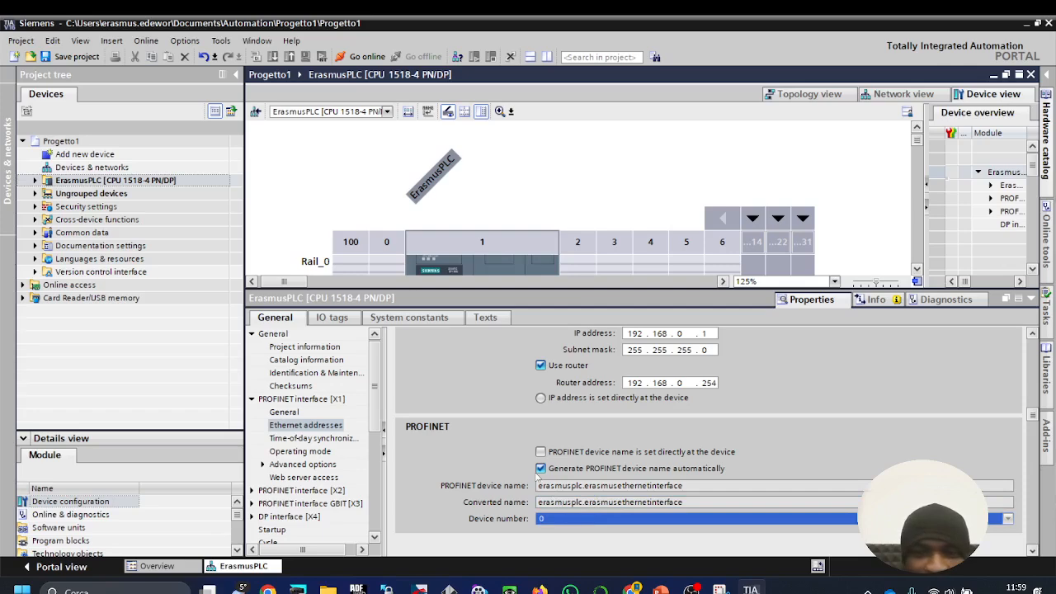
scroll(538, 477, "up", 5)
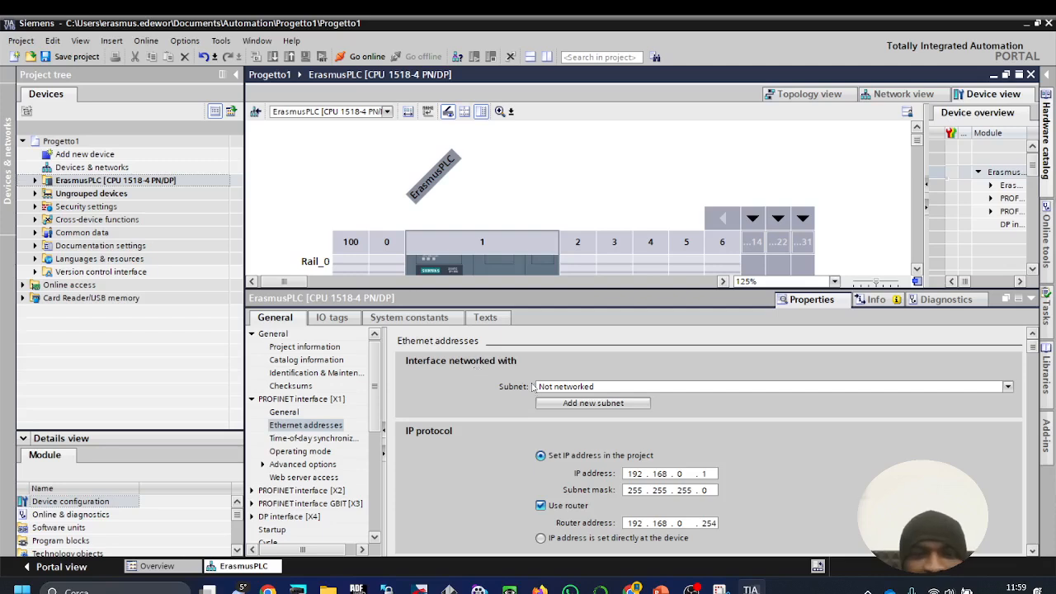
left_click(594, 391)
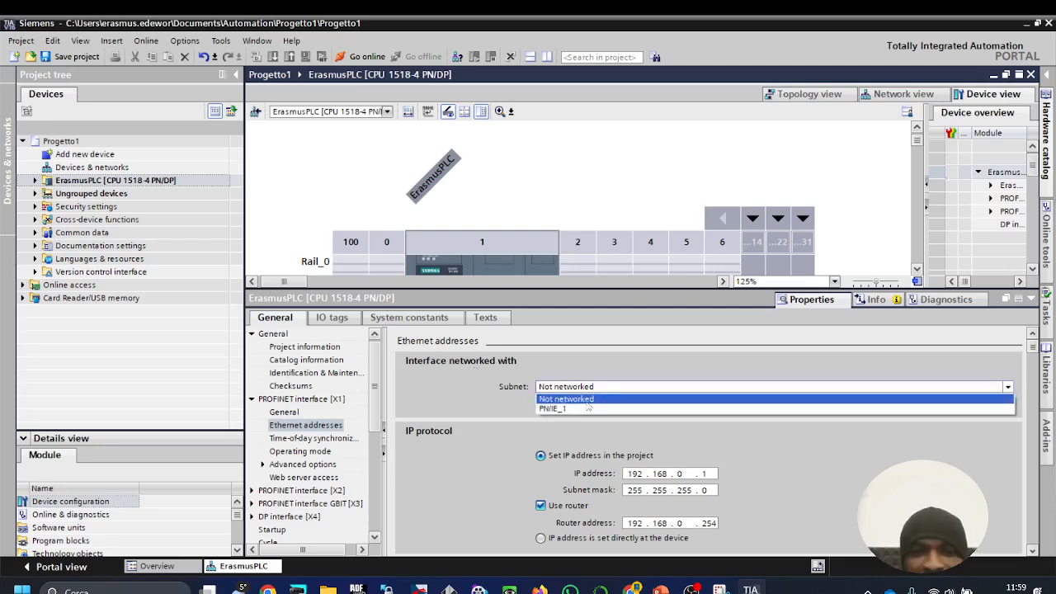
left_click(582, 409)
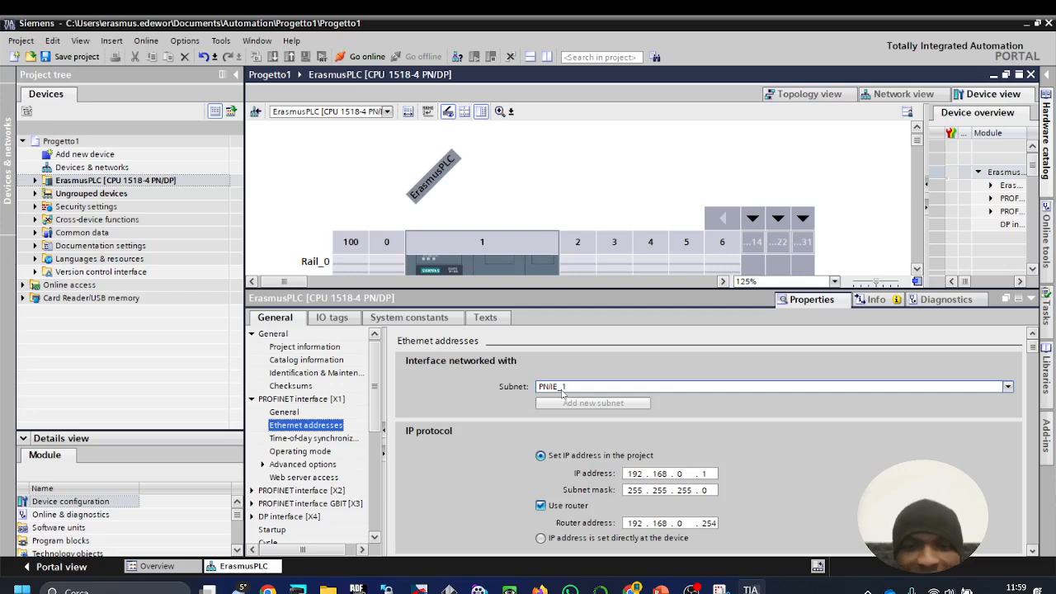
scroll(660, 453, "down", 2)
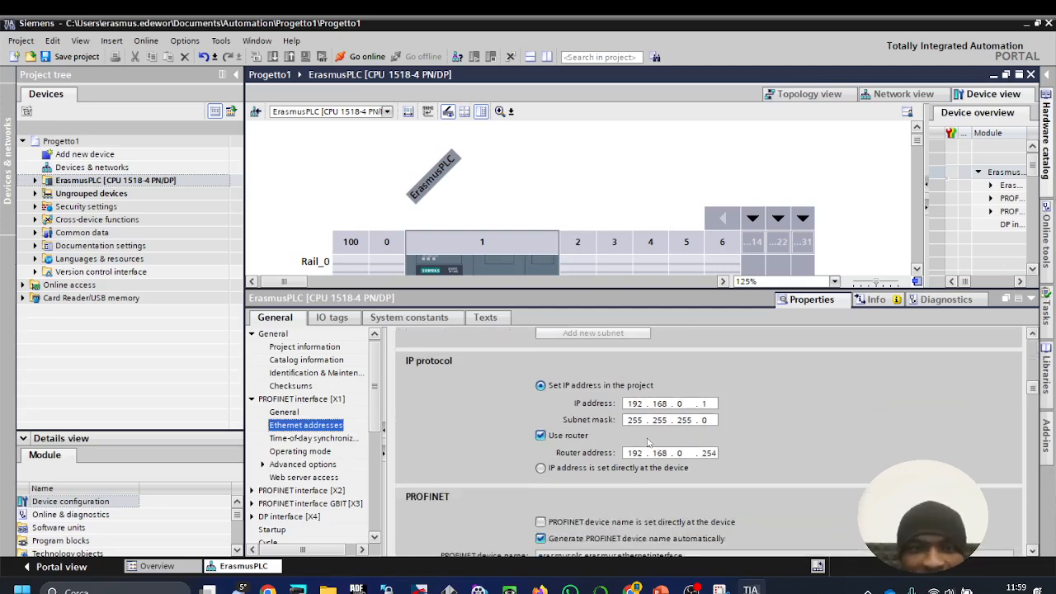
scroll(649, 443, "down", 2)
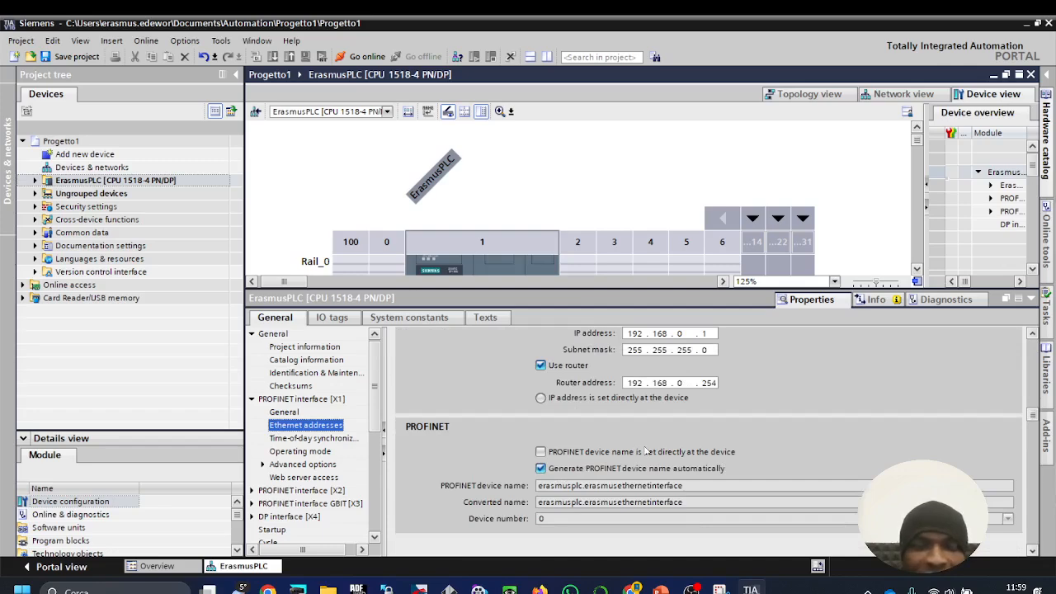
scroll(649, 444, "down", 2)
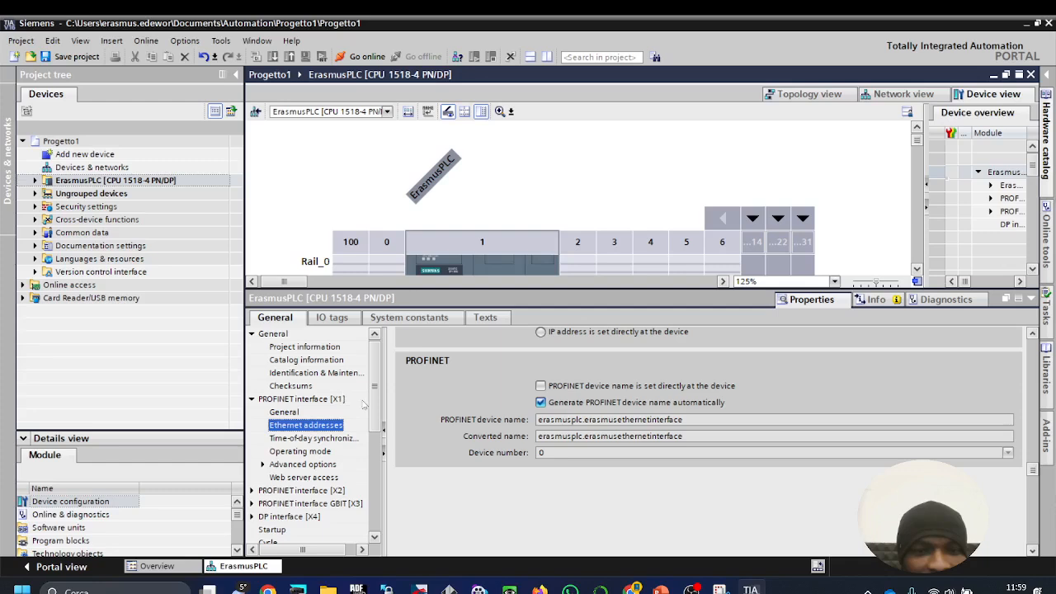
Step: Examine the Full access level and its password field in the CPU's Protection & Security properties
left_click_drag(375, 409, 396, 505)
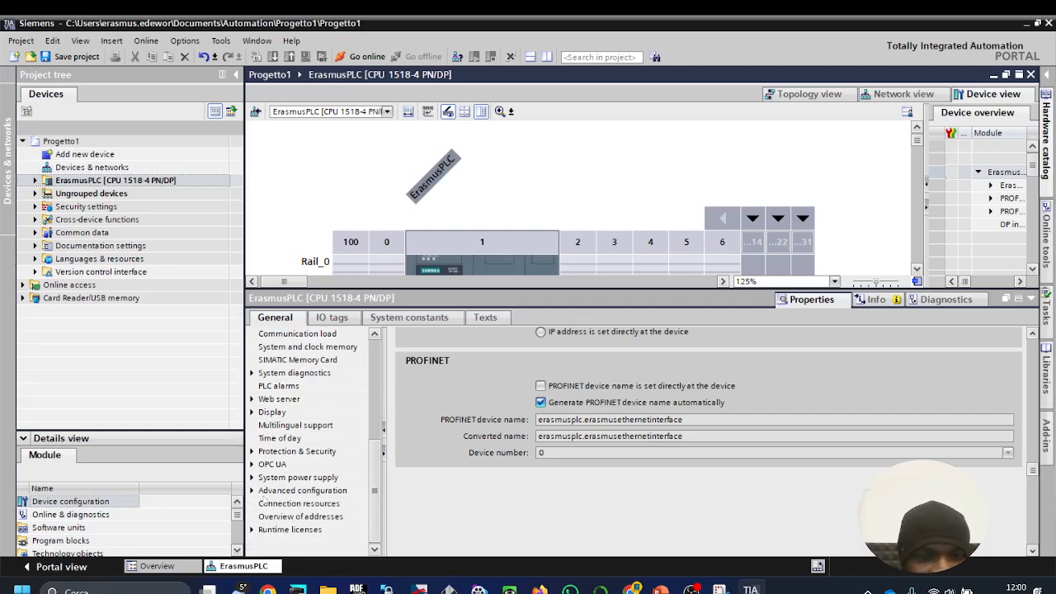
left_click(270, 455)
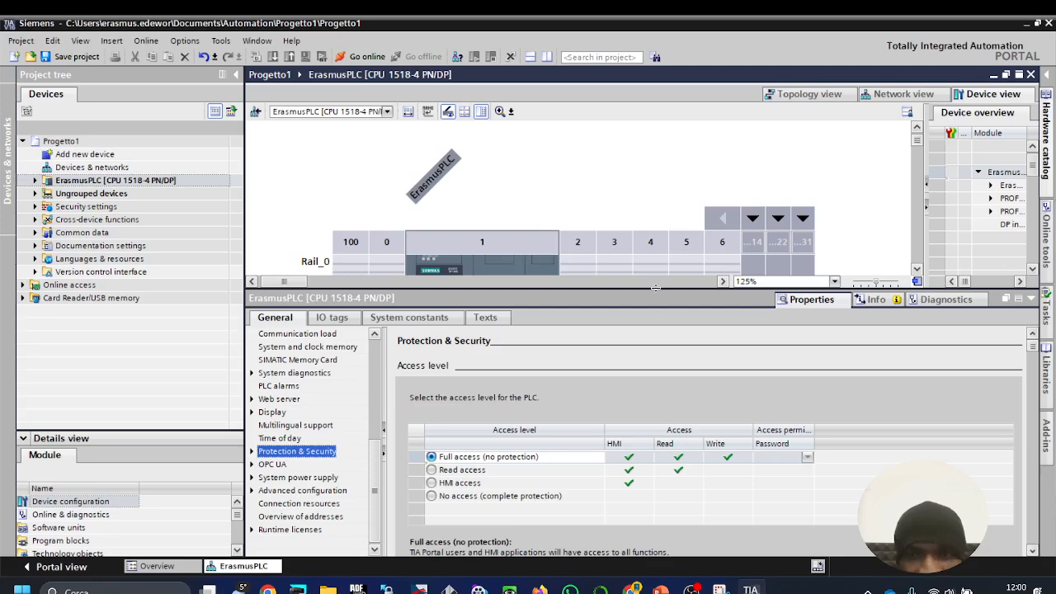
left_click_drag(658, 290, 658, 255)
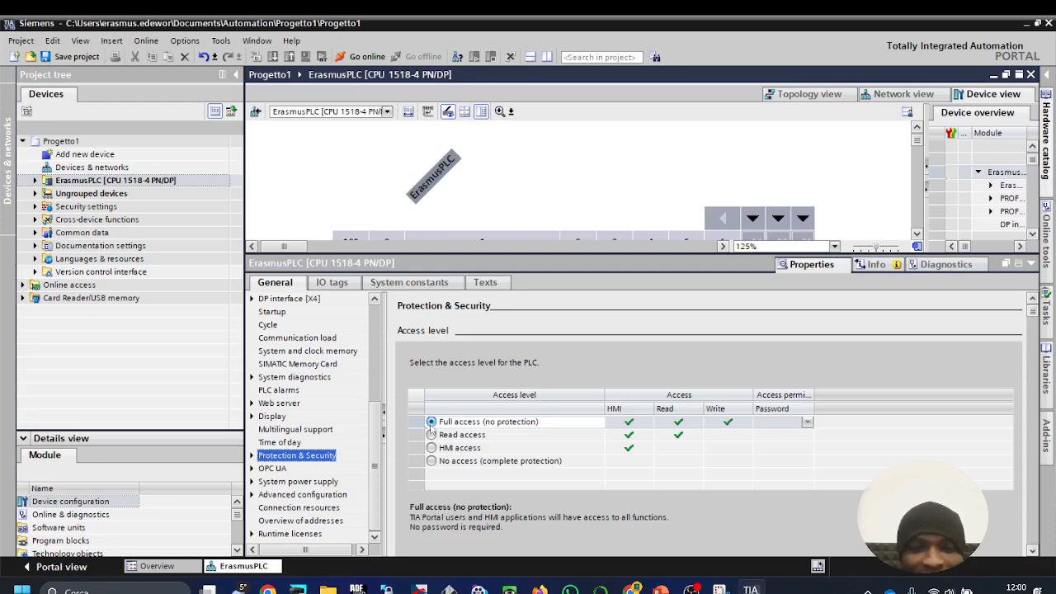
left_click(583, 426)
left_click(787, 424)
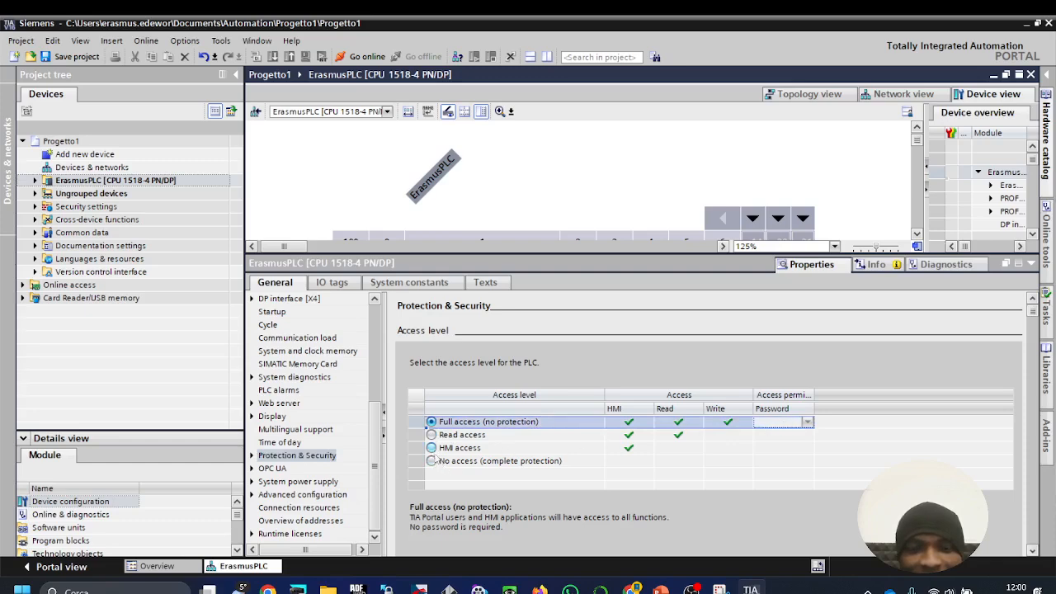
Step: Try the No access (complete protection) level with a confirmed full-access password, and return the PLC to Full access (no protection)
left_click(431, 462)
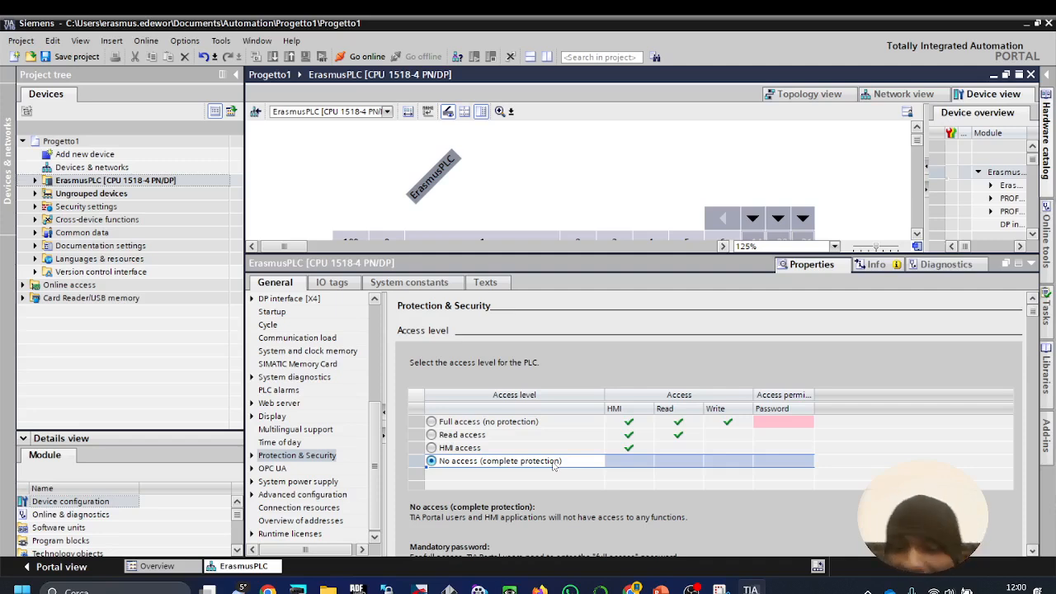
left_click(784, 423)
left_click(784, 423)
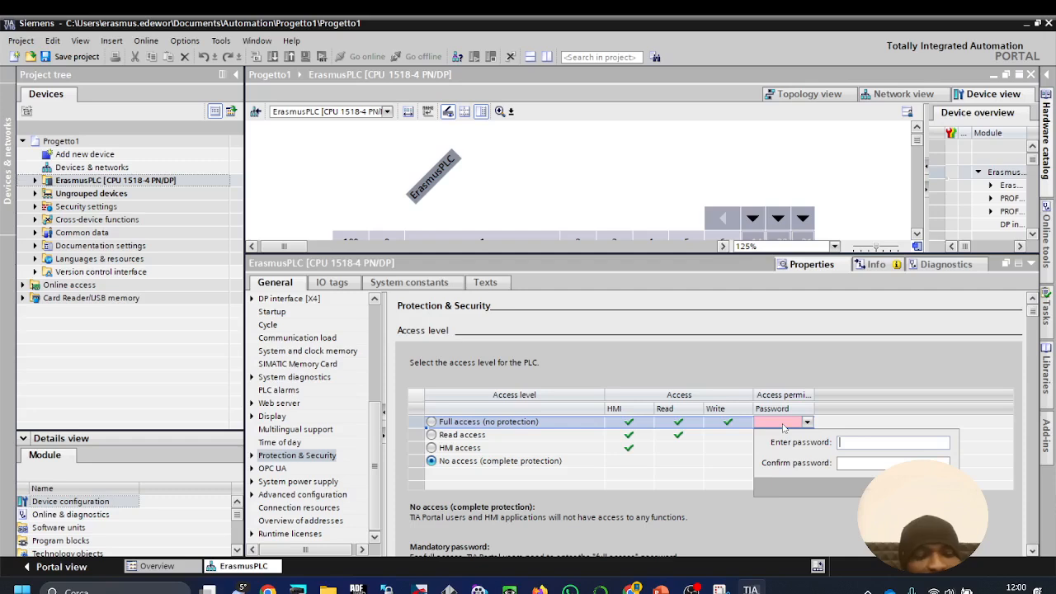
type("*****")
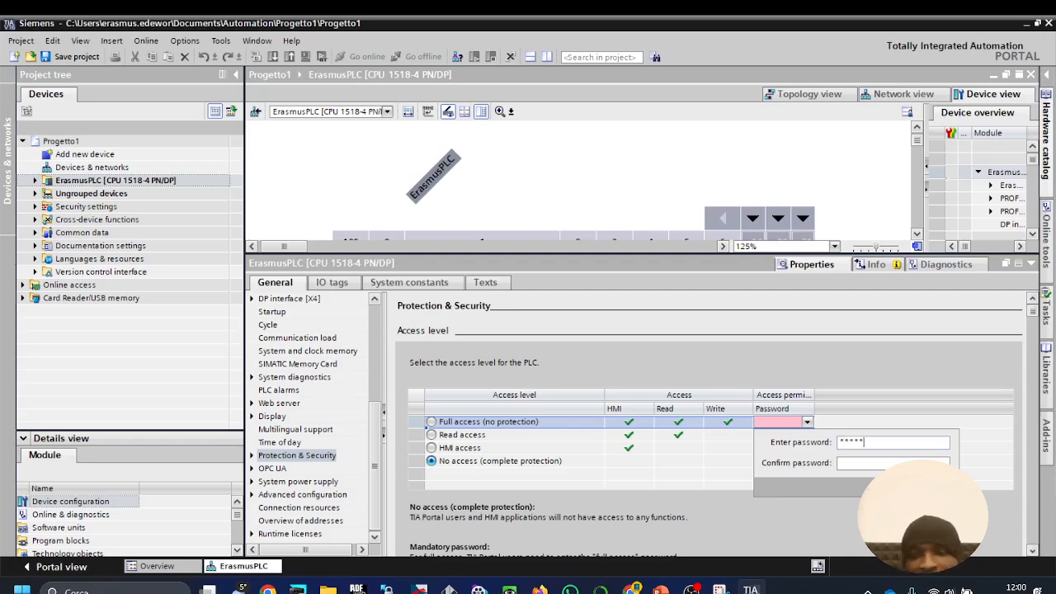
key("Tab")
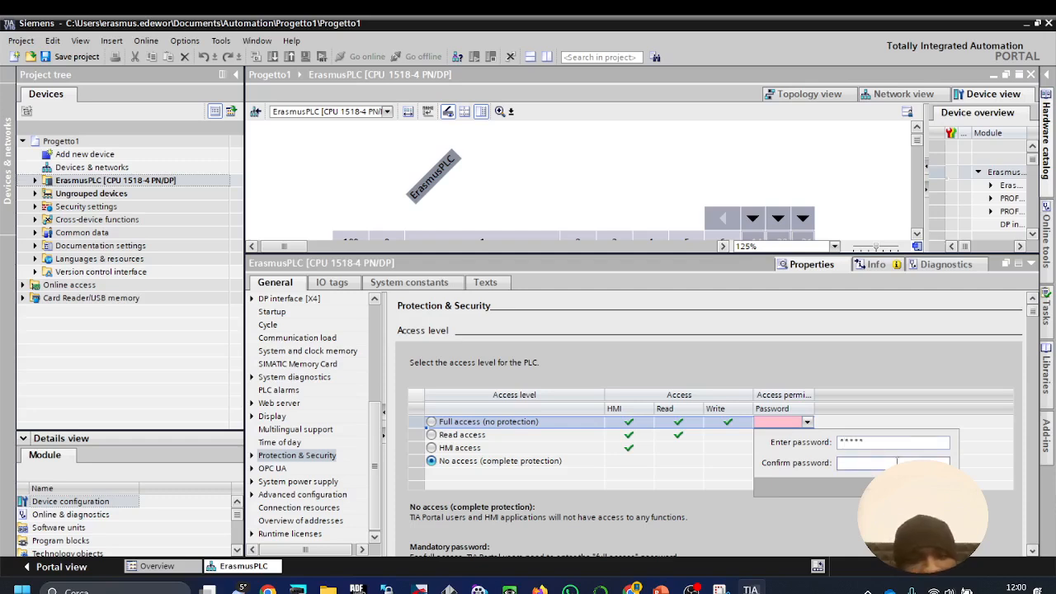
type("*****")
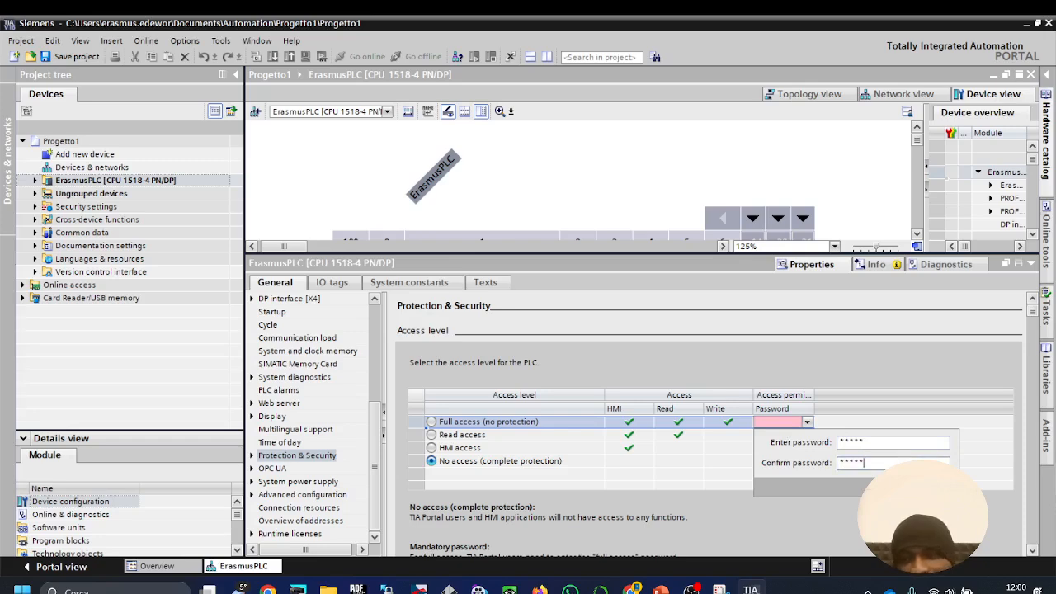
key("Return")
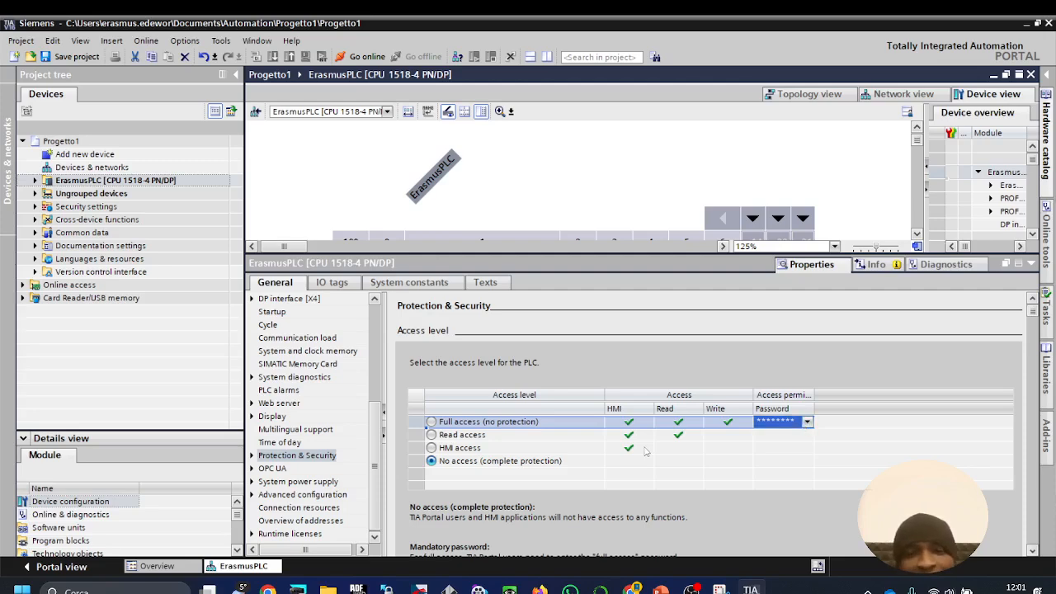
left_click(431, 421)
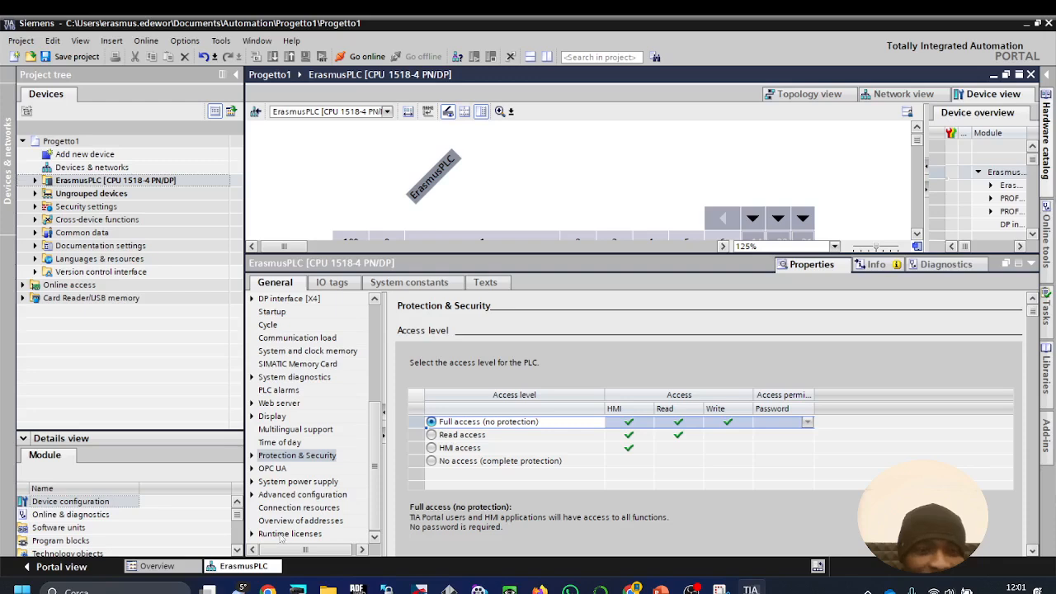
Step: Examine the CPU's time zone, daylight saving time and standard time settings in the Time of day properties
left_click(294, 445)
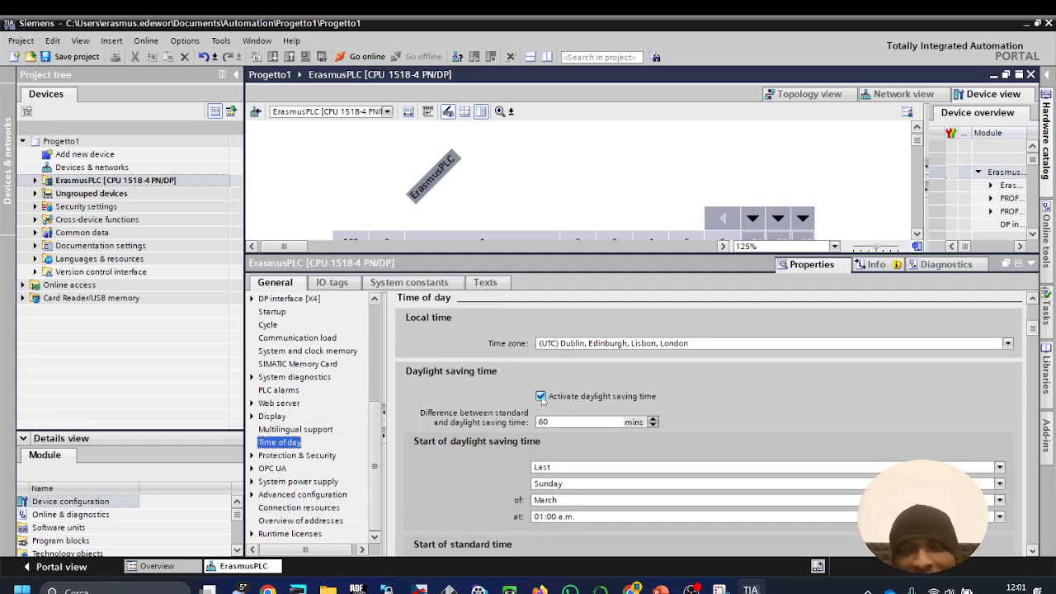
left_click(659, 344)
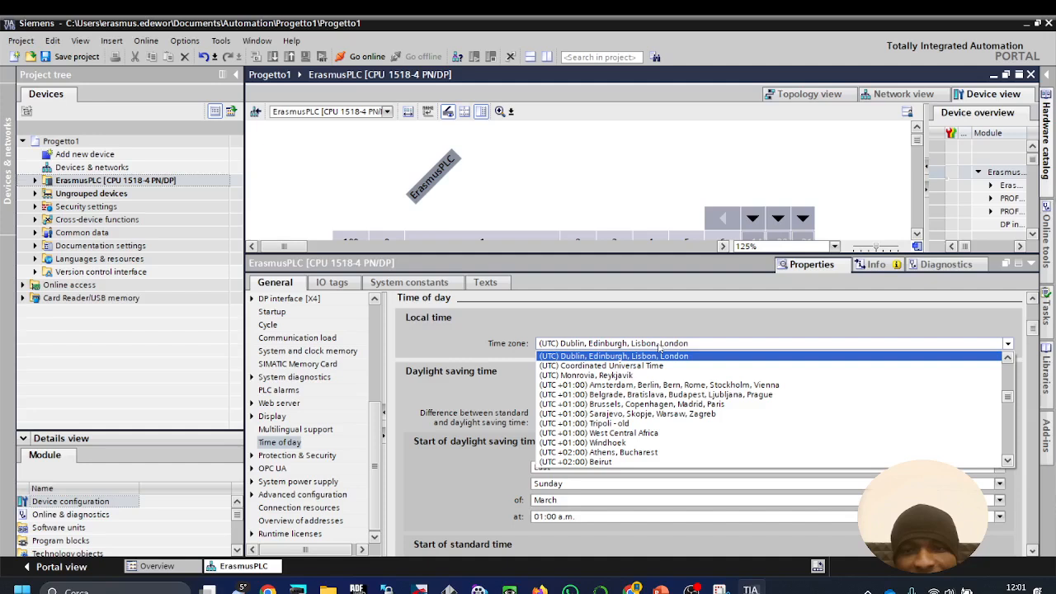
left_click(660, 347)
scroll(509, 418, "down", 3)
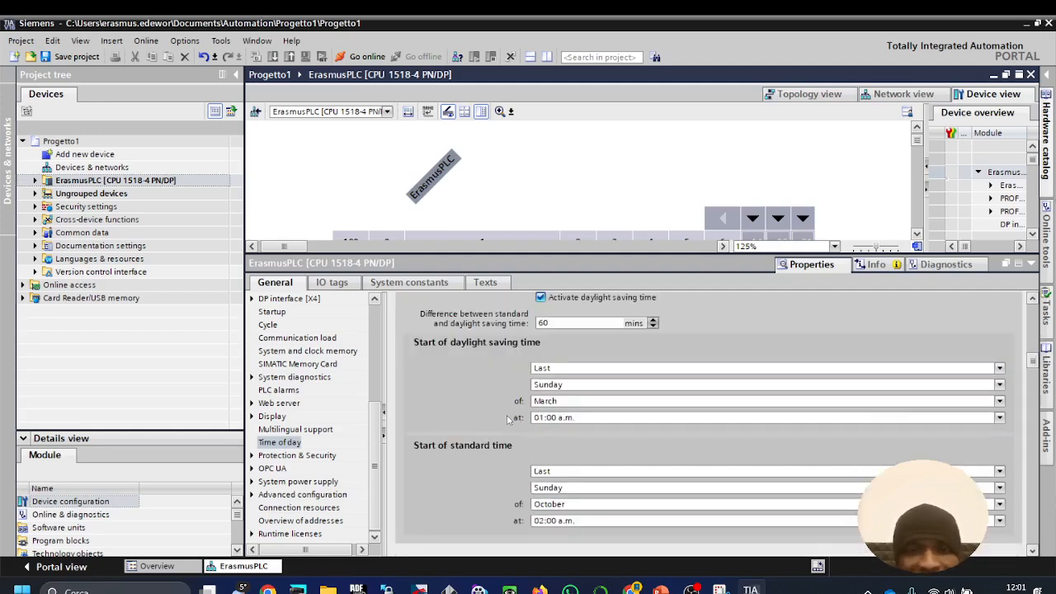
scroll(505, 423, "down", 1)
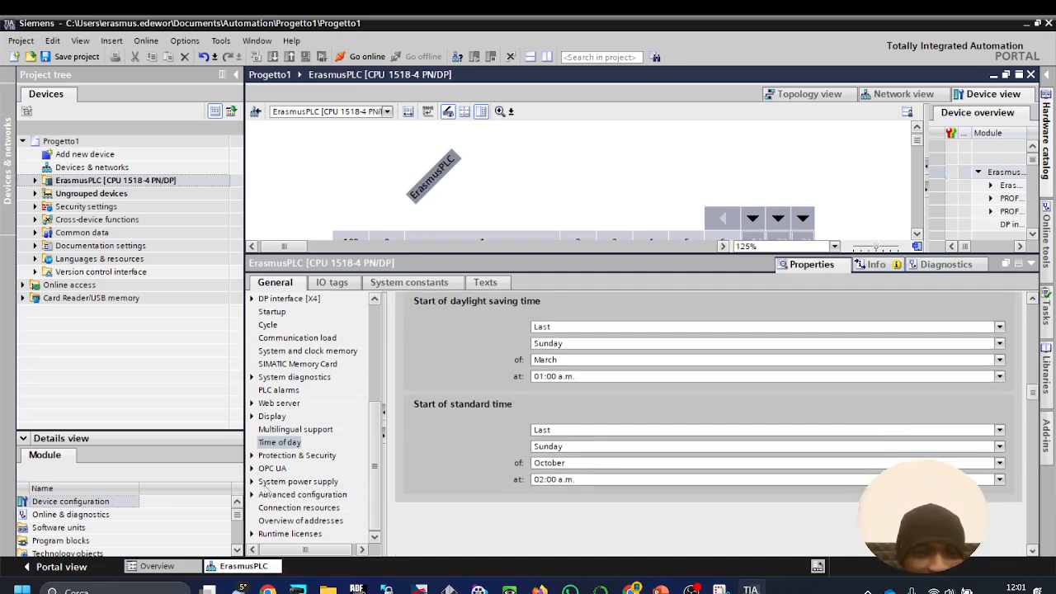
Step: Set the CPU's system power supply to Connection to supply voltage L+ in its general settings
left_click(253, 482)
left_click(279, 497)
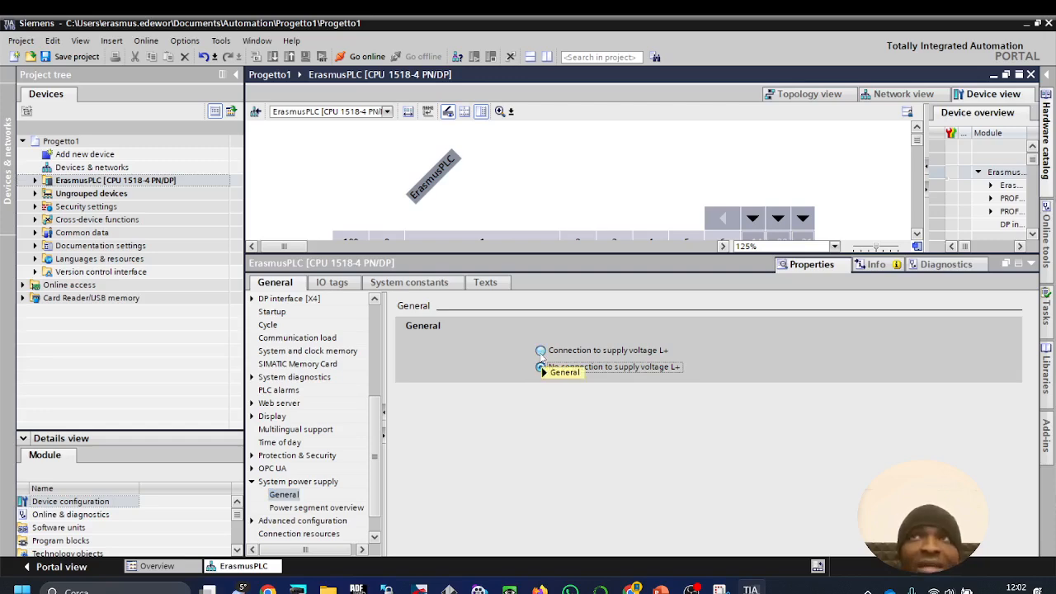
left_click(540, 351)
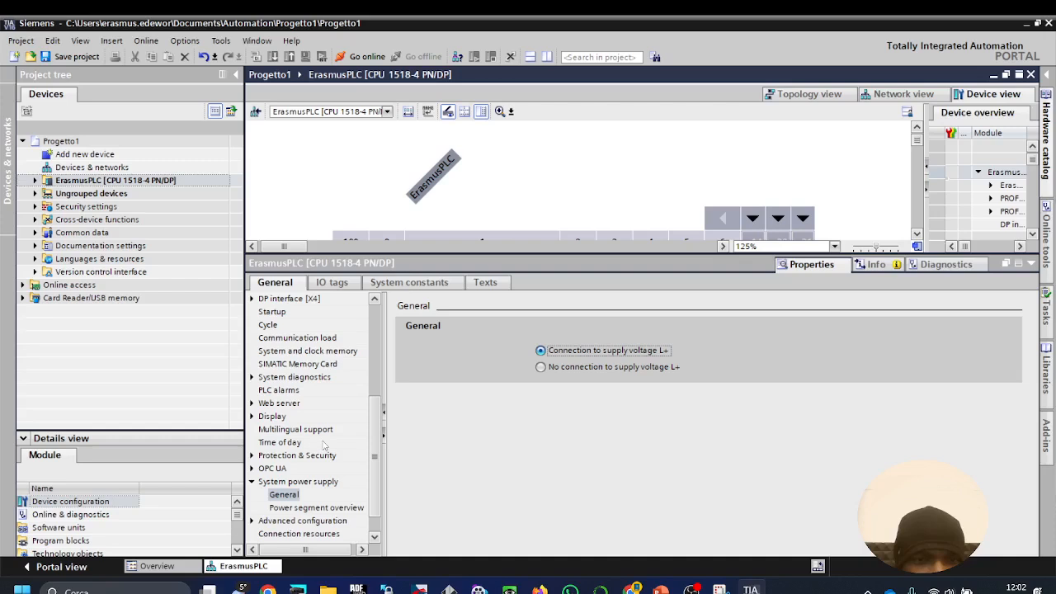
Step: Examine the CPU's central alarm management option and its startup settings
left_click(300, 392)
scroll(300, 392, "up", 3)
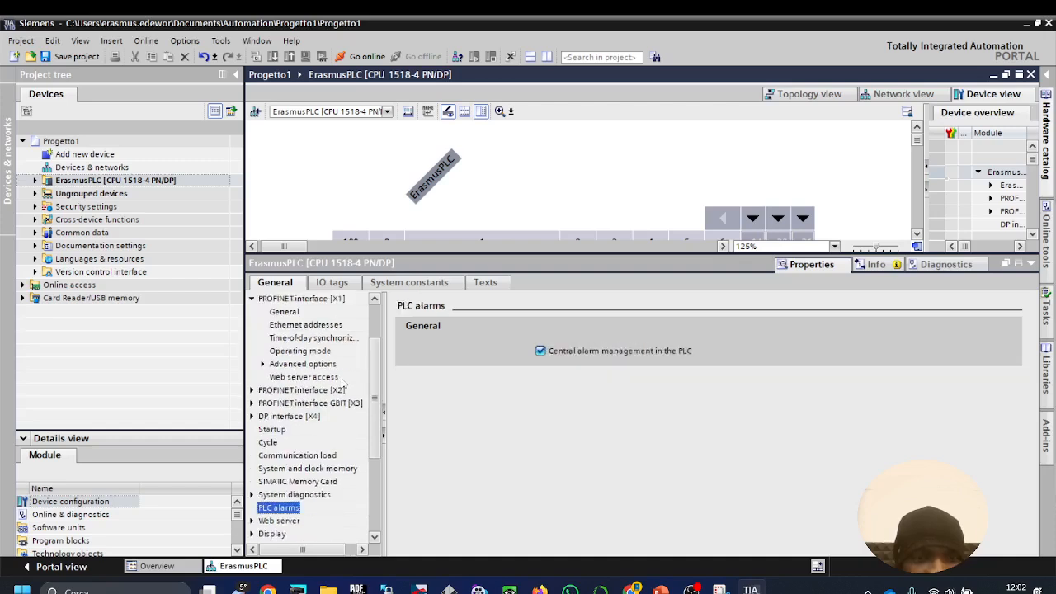
left_click(276, 432)
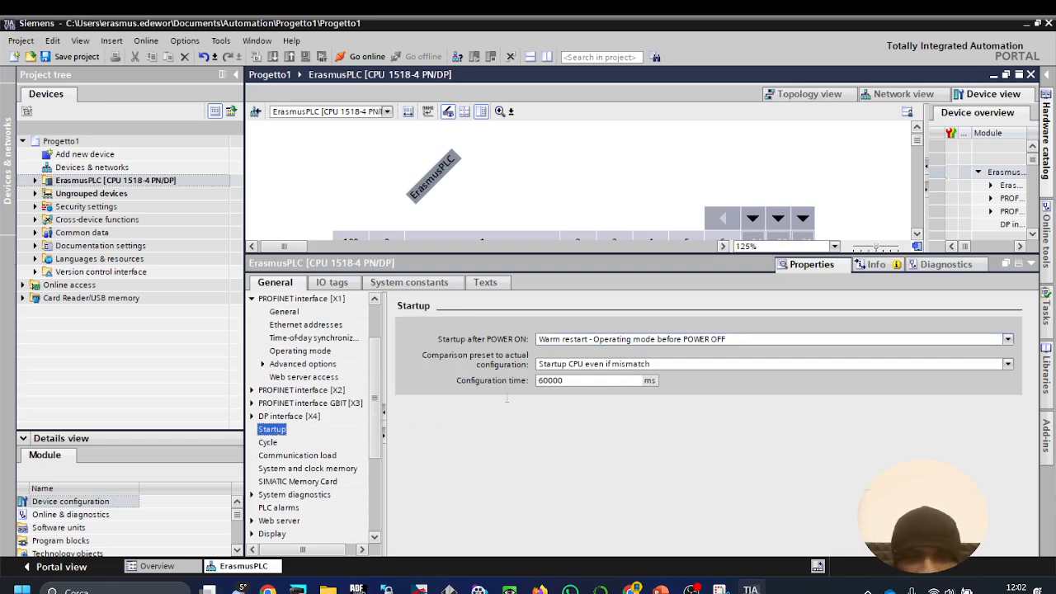
Step: Examine the CPU's maximum and minimum cycle time settings, including the help on cycle monitoring
left_click(268, 443)
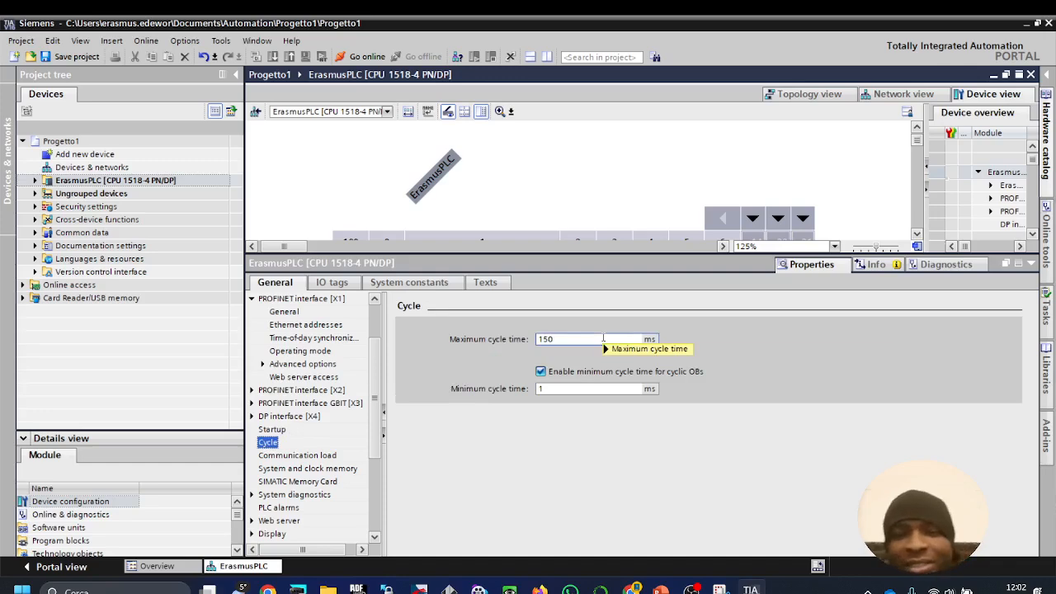
mouse_move(603, 339)
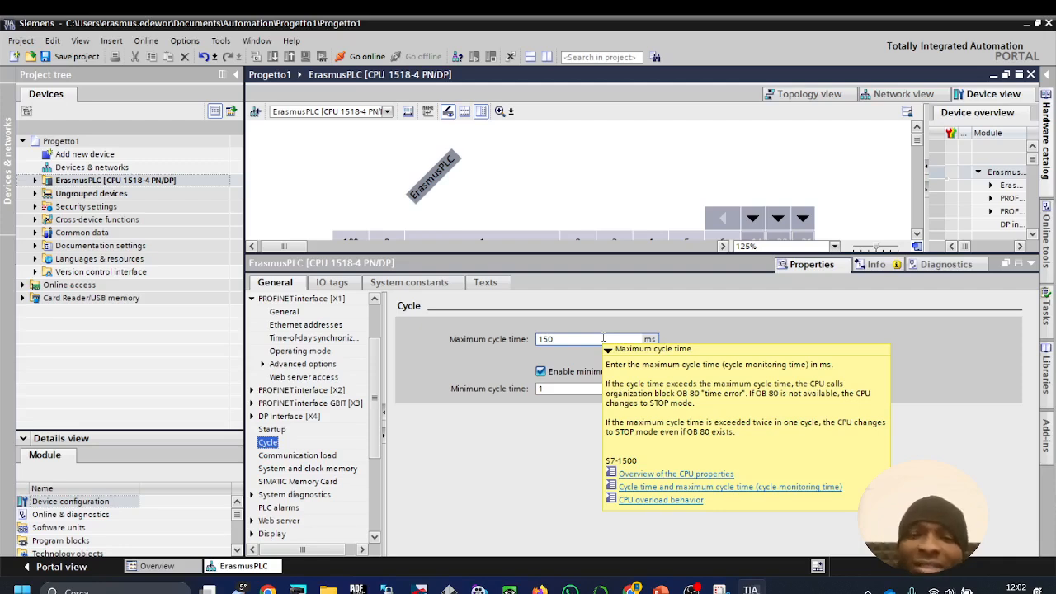
left_click(604, 338)
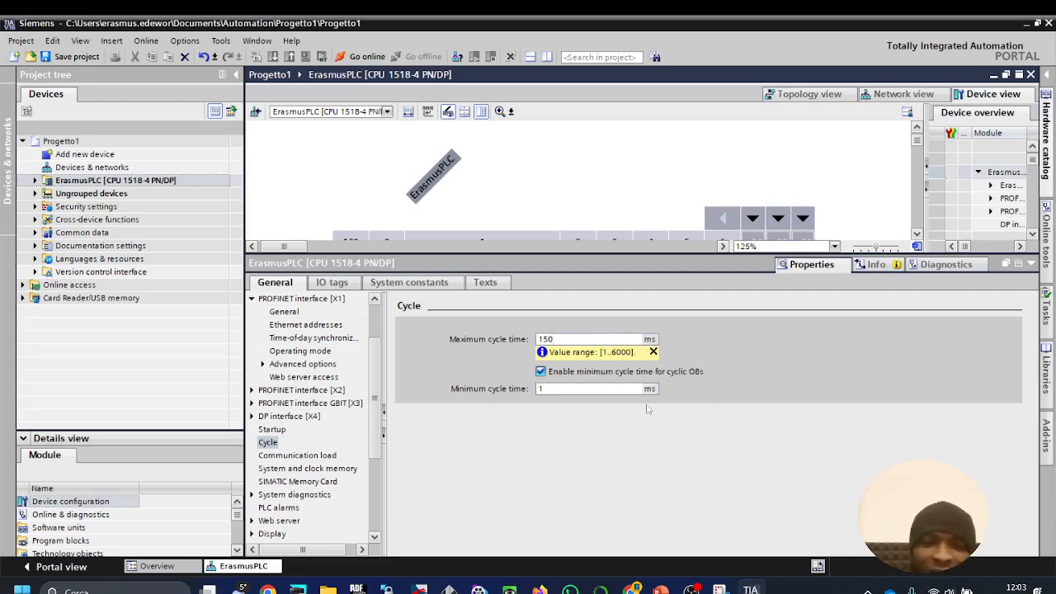
double_click(550, 391)
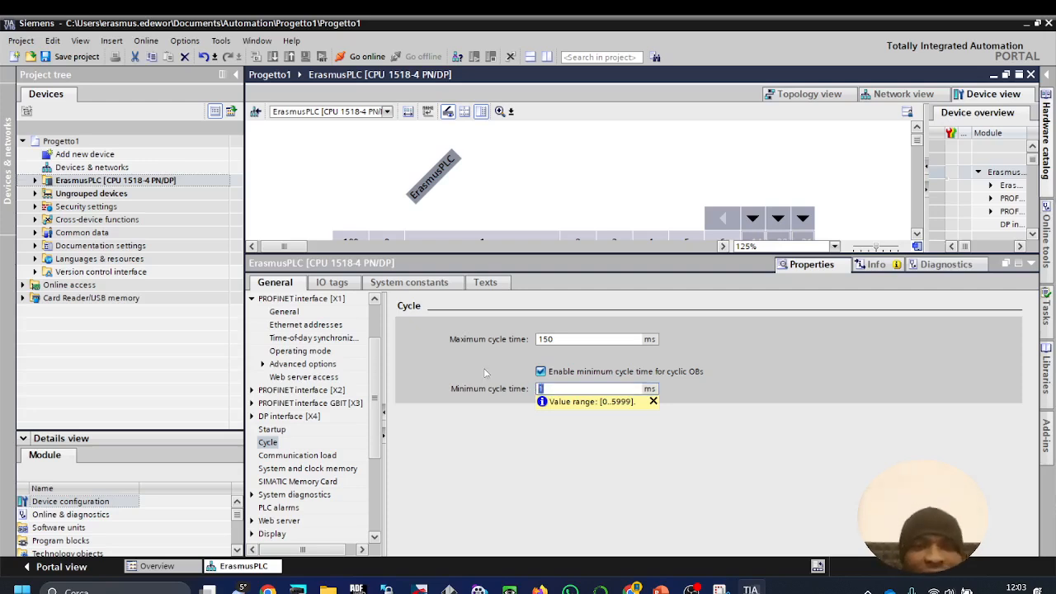
Step: Collapse the CPU properties and inspect the PN/IE_1 subnet line attached to the PLC in the network view
left_click(1019, 265)
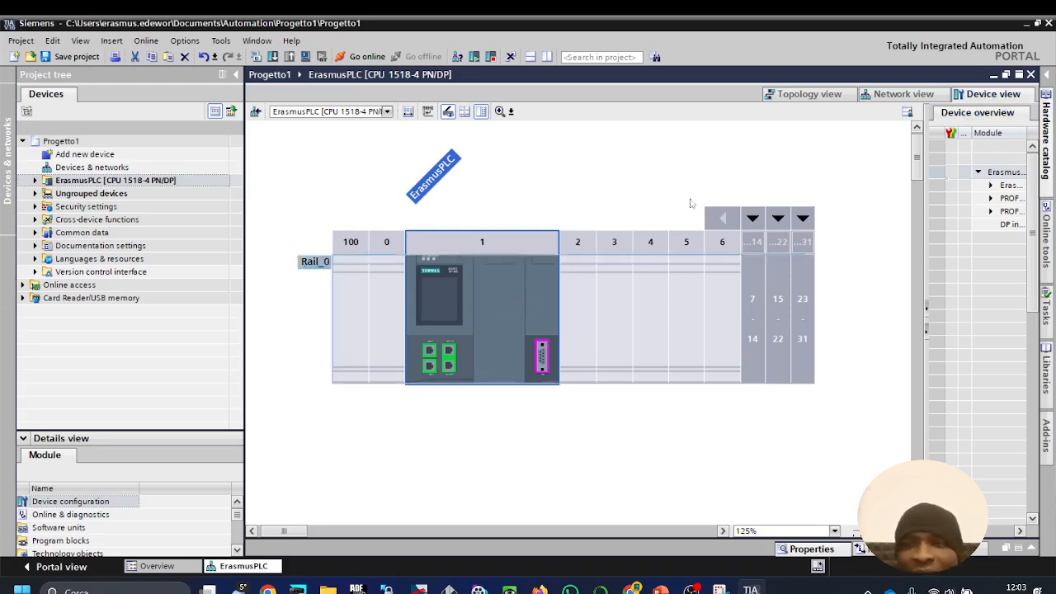
left_click(907, 96)
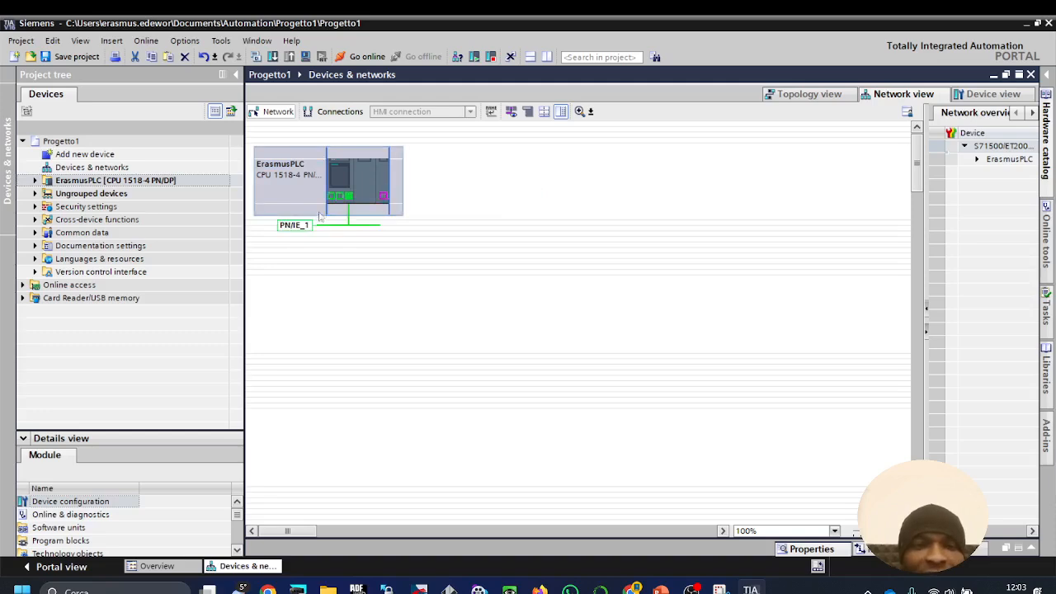
left_click(321, 232)
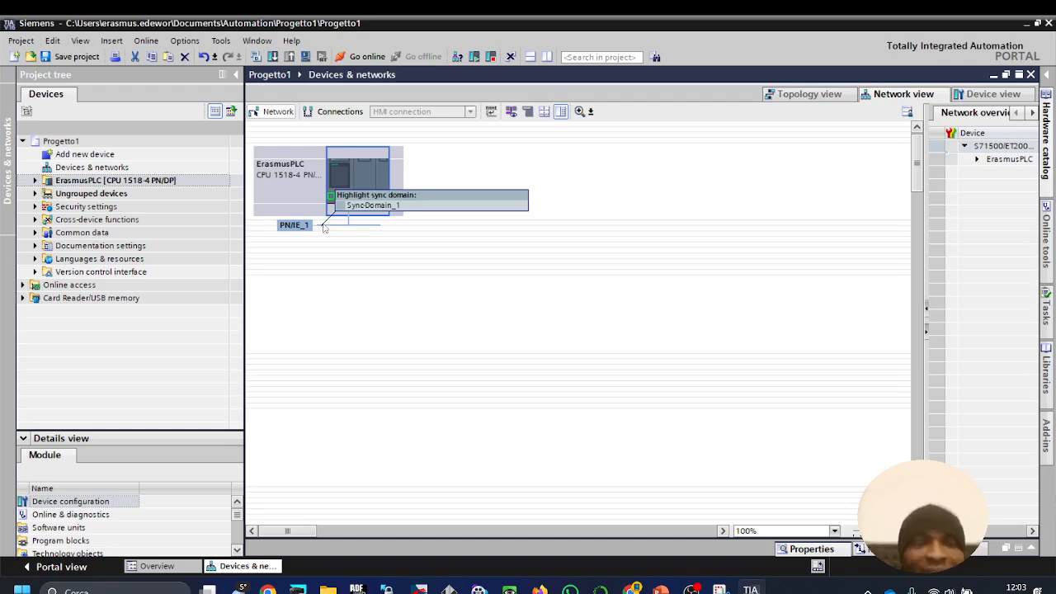
left_click(341, 265)
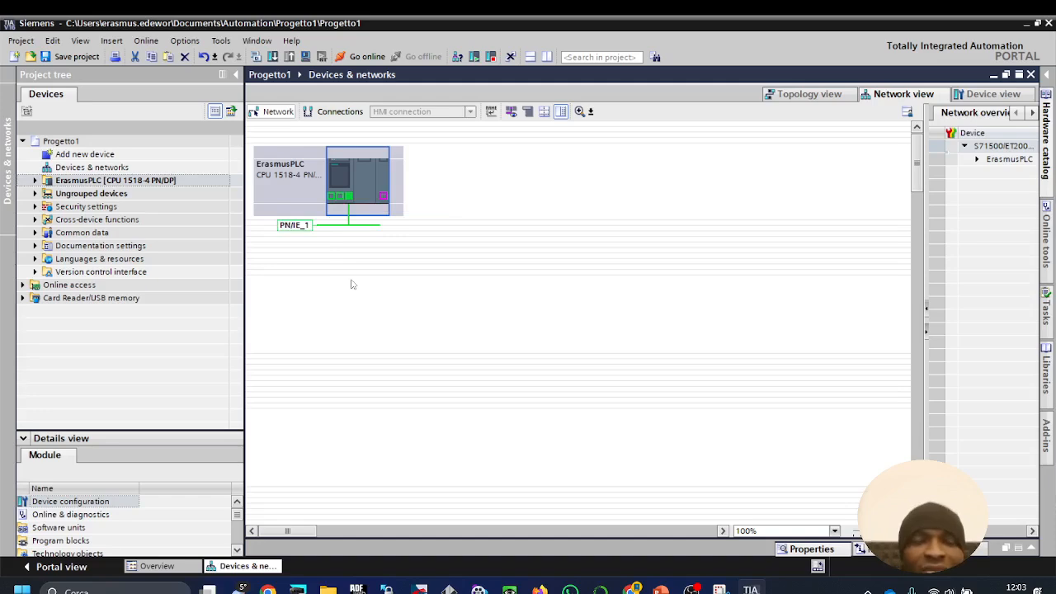
left_click(348, 229)
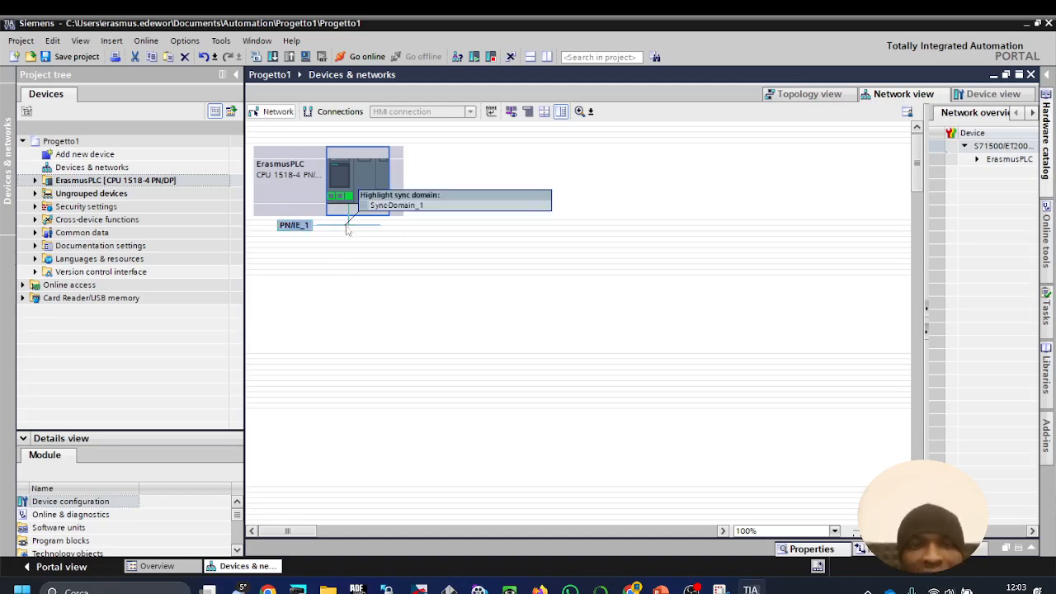
Step: Start adding a new HMI device and select the 19" TP1900 Comfort panel with article number 6AV2 124-0UC02-0AX0
left_click(816, 96)
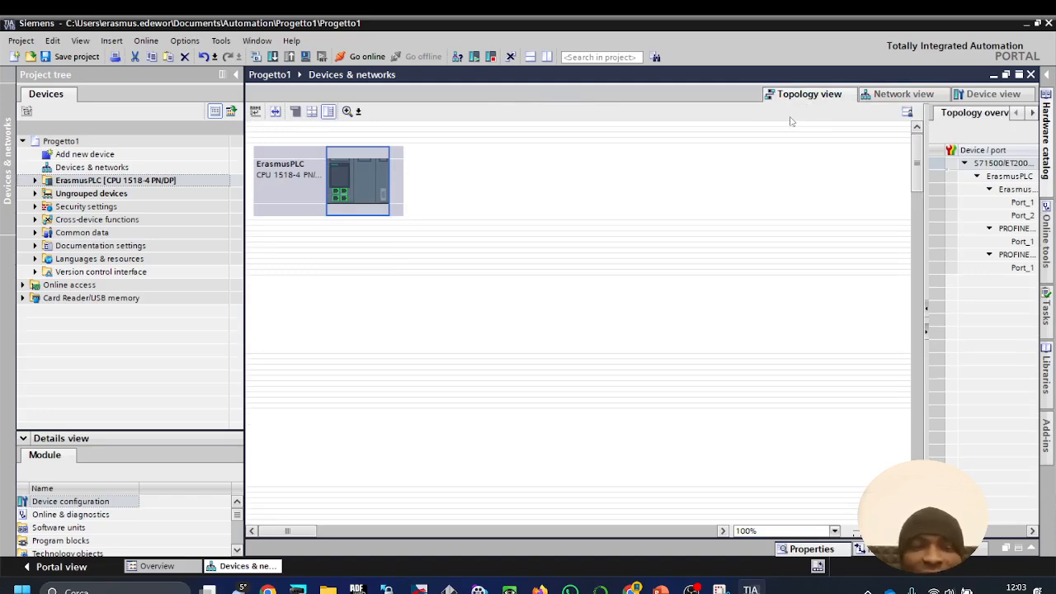
left_click(163, 156)
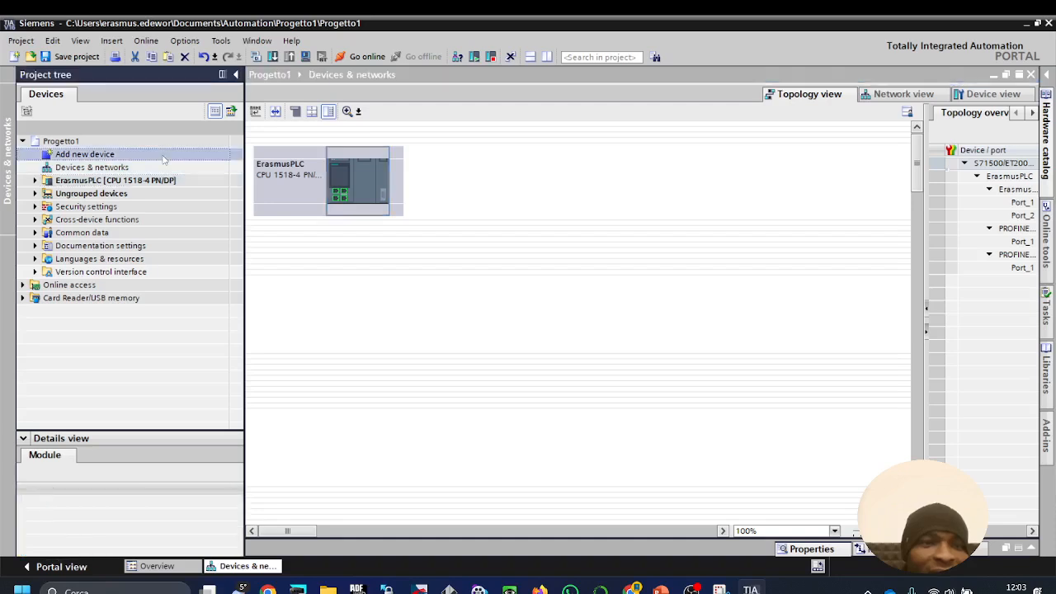
double_click(164, 157)
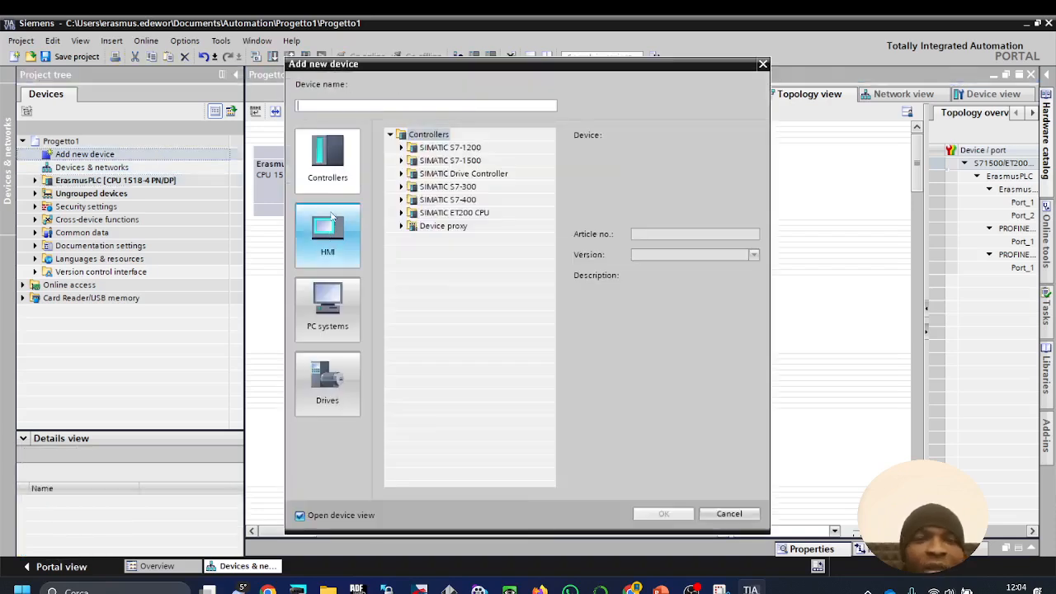
left_click(316, 236)
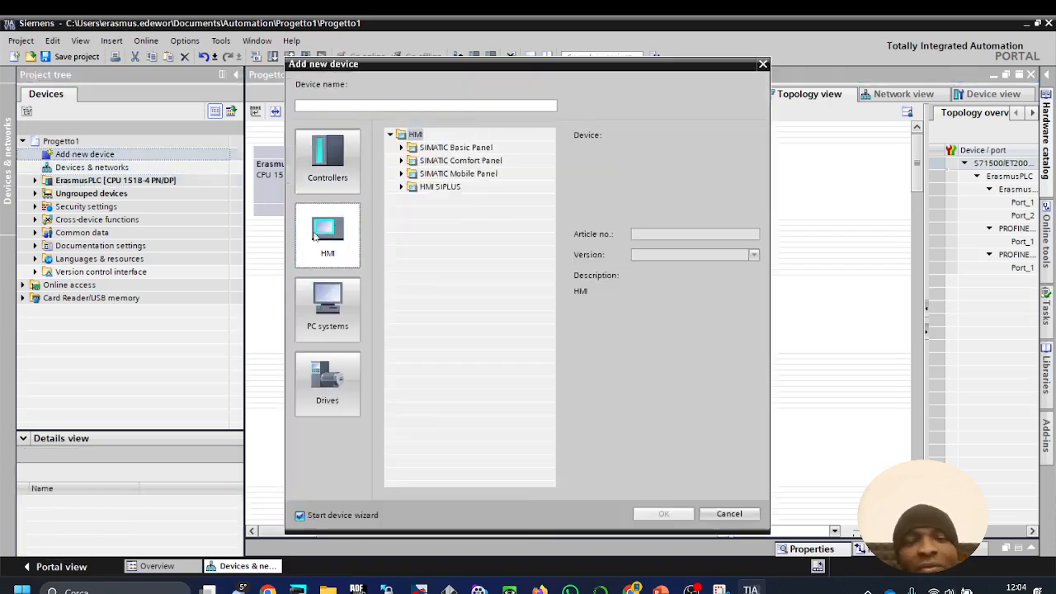
left_click(402, 161)
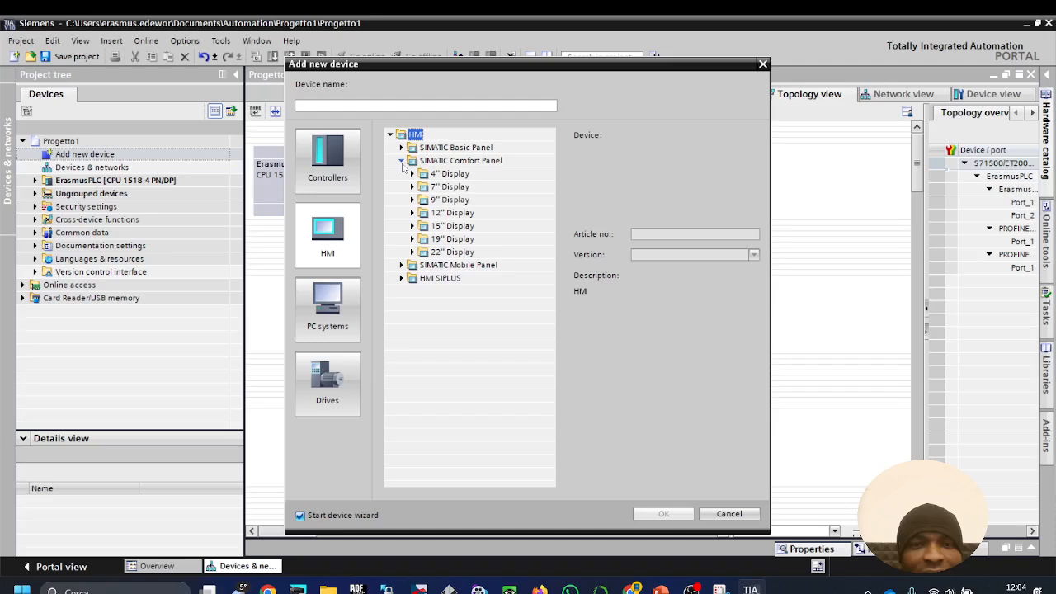
left_click(413, 240)
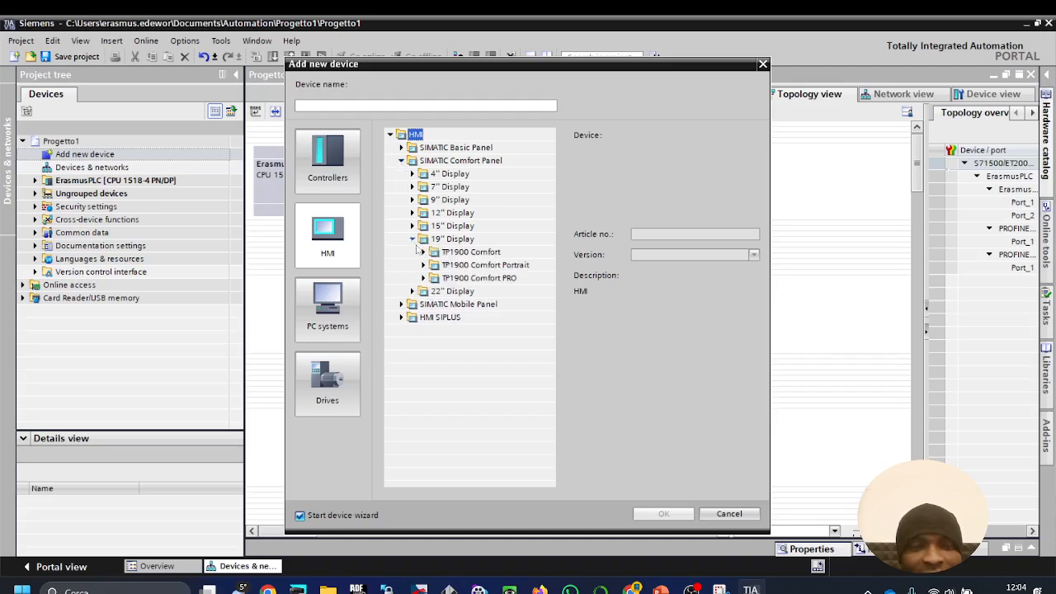
left_click(423, 253)
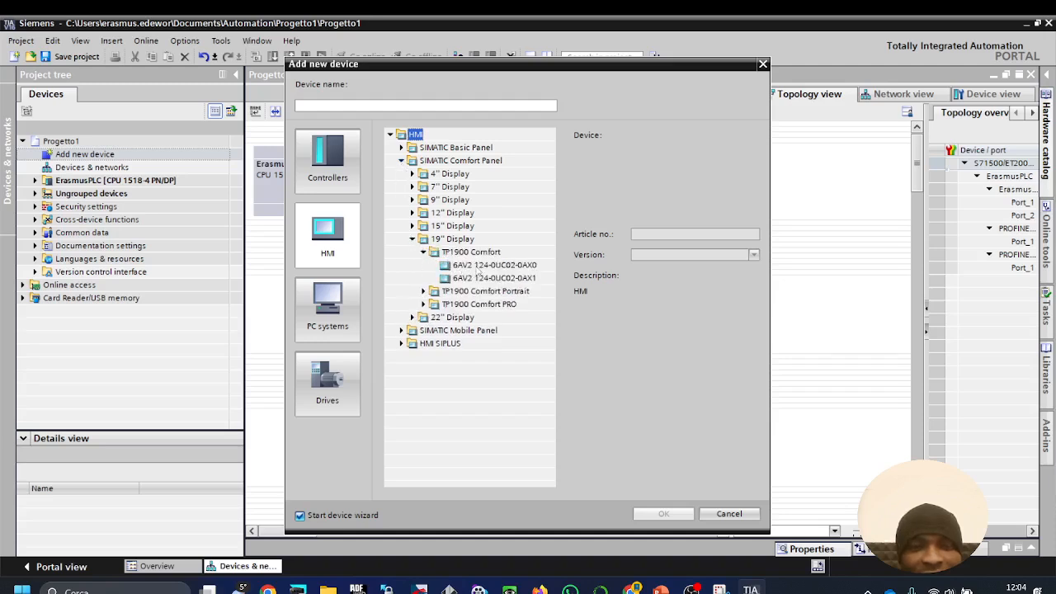
left_click(478, 265)
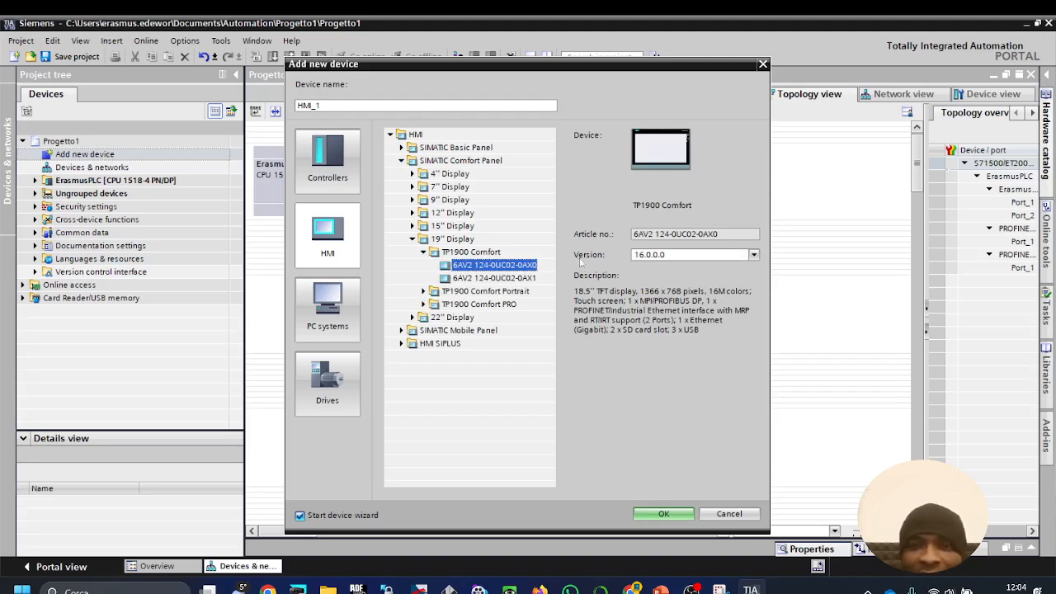
Step: Switch the TP1900 Comfort panel's version to 14.0.0.0 and back to 16.0.0.0
left_click_drag(734, 235, 634, 234)
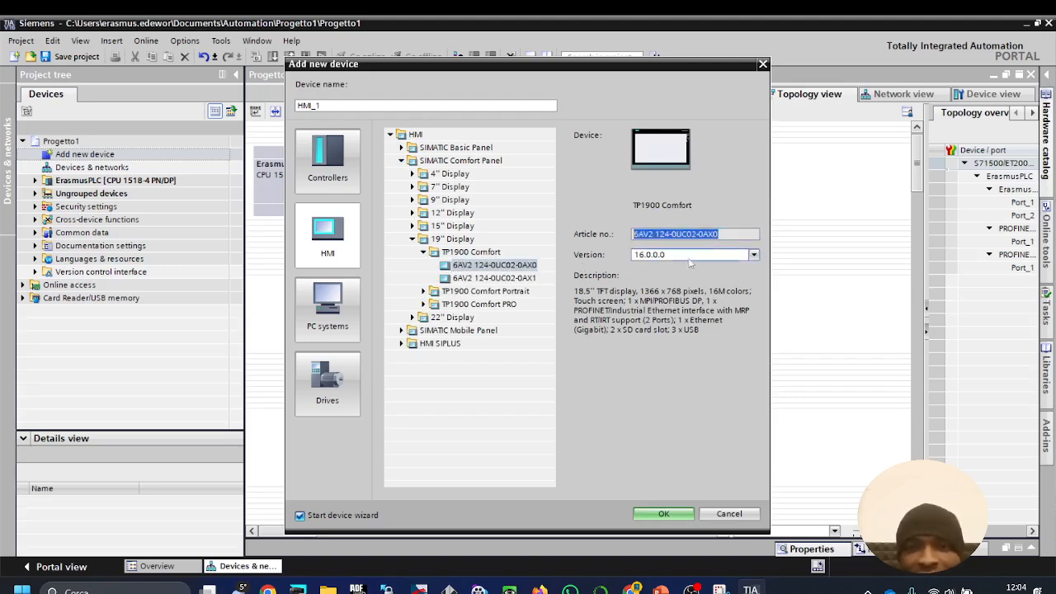
left_click(755, 255)
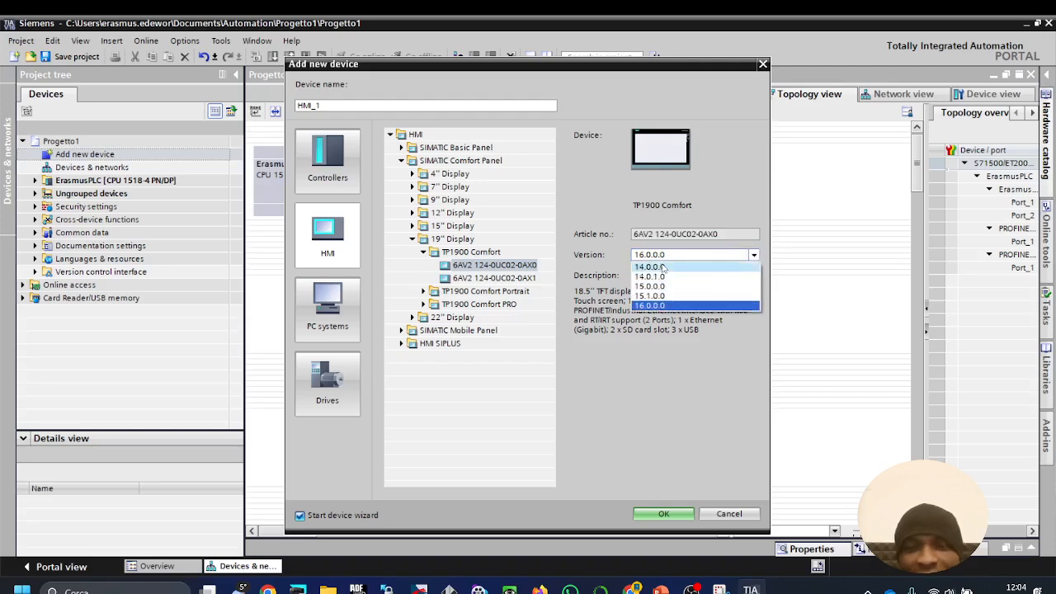
left_click(663, 268)
left_click(754, 254)
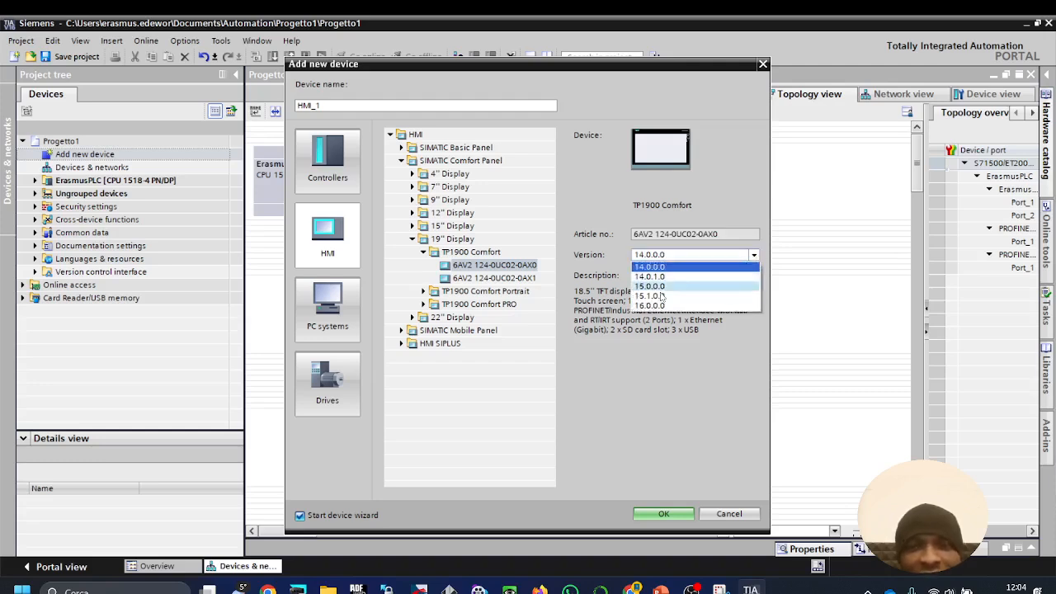
left_click(661, 302)
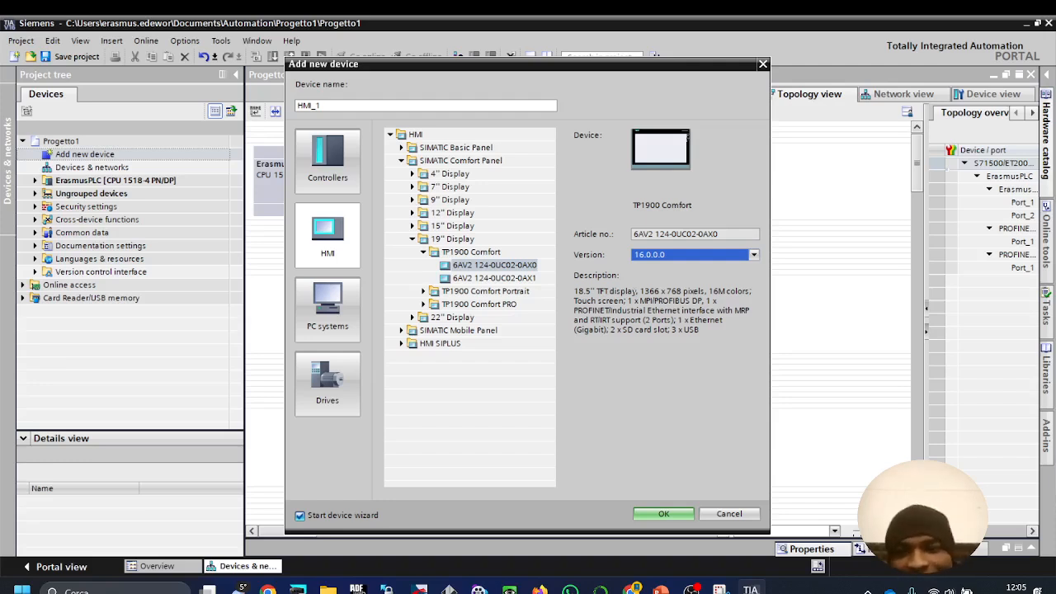
Step: Review the panel's resolution, color and touch screen description, and add the device with the device wizard enabled
left_click_drag(641, 291, 684, 291)
left_click(715, 292)
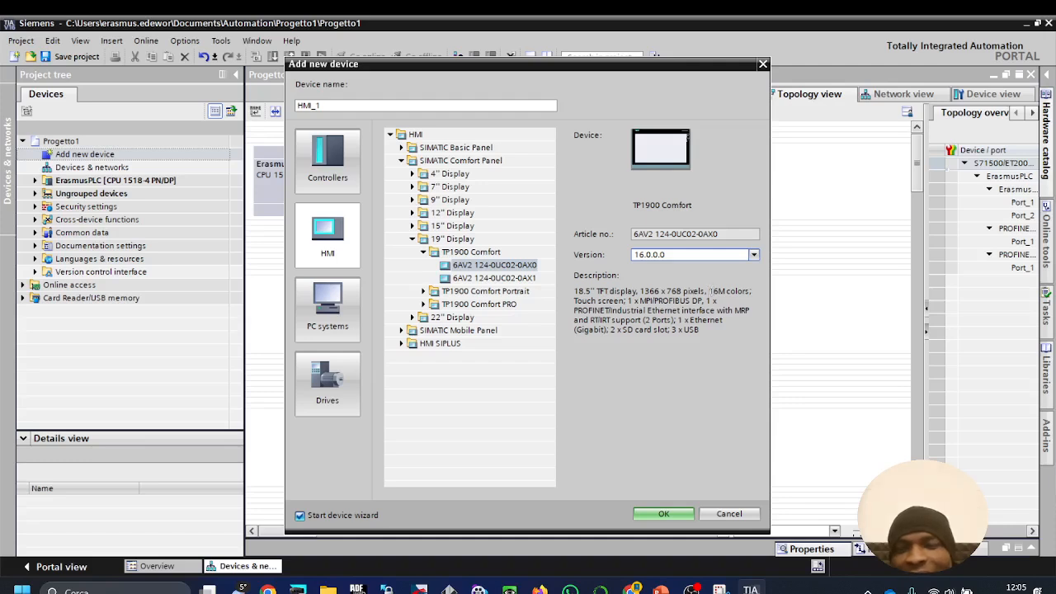
left_click_drag(713, 291, 737, 292)
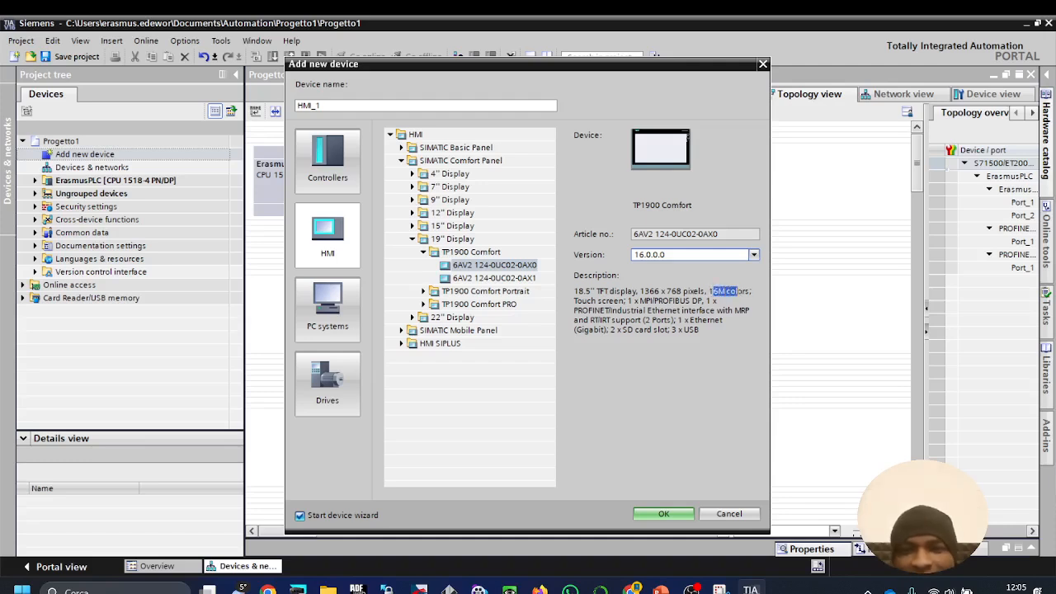
left_click_drag(603, 301, 656, 292)
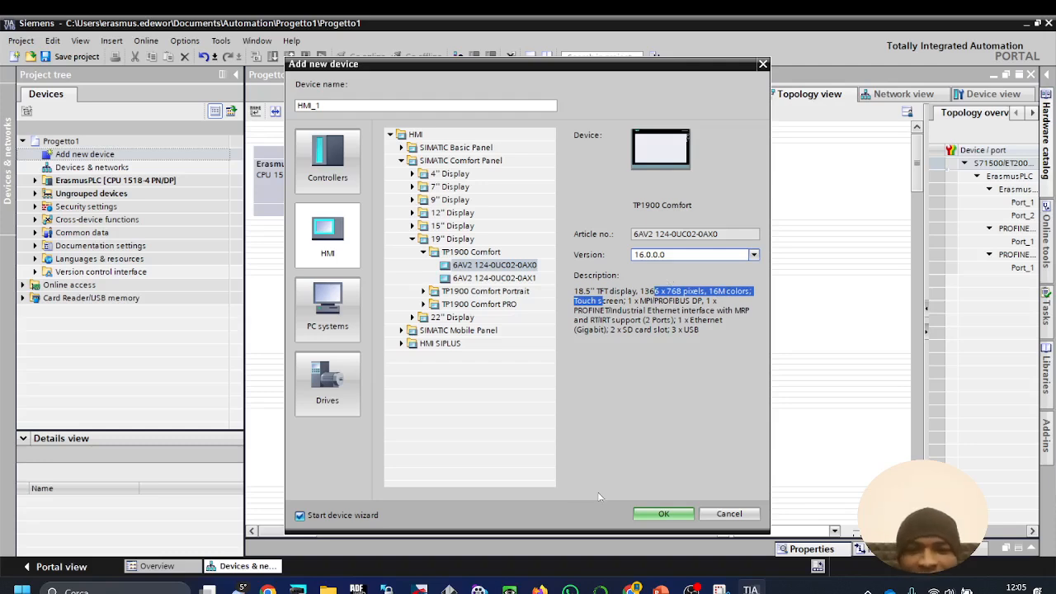
left_click(681, 515)
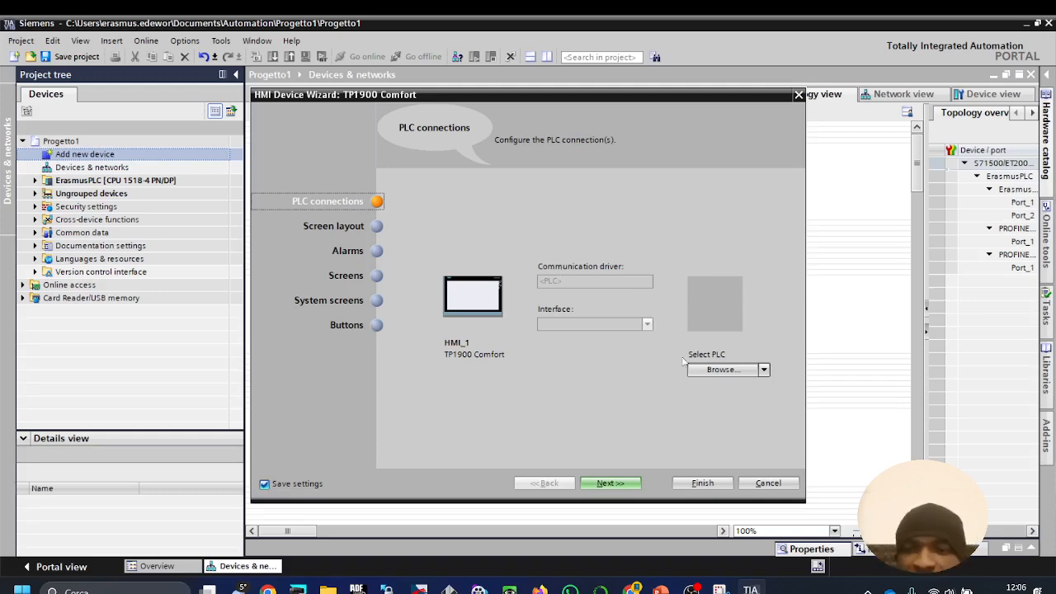
Step: Connect the HMI panel to the project's CPU 1518-4 PN/DP using the ETHERNET interface
left_click(764, 371)
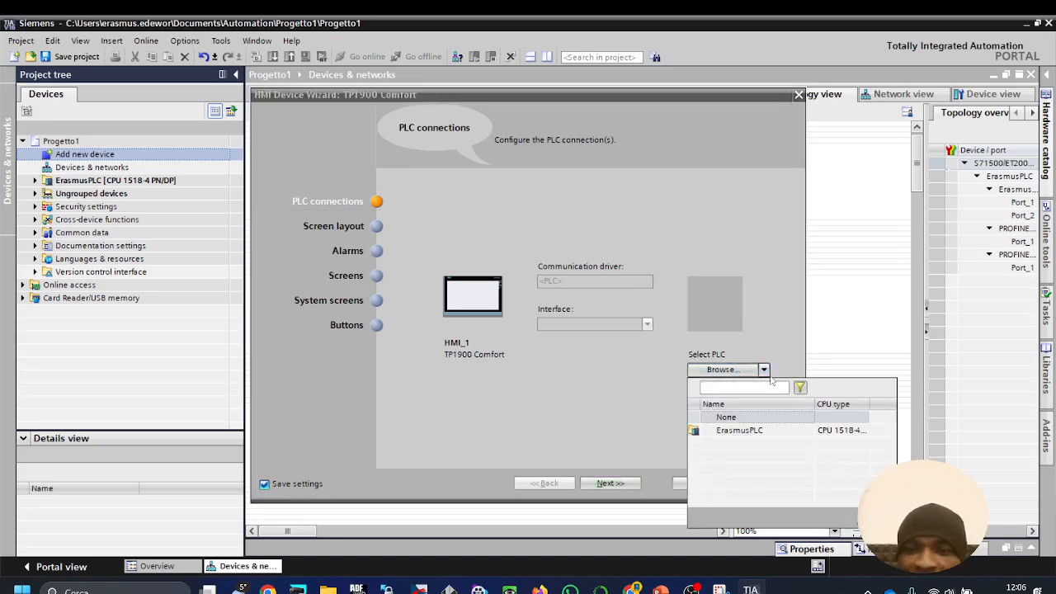
left_click(739, 435)
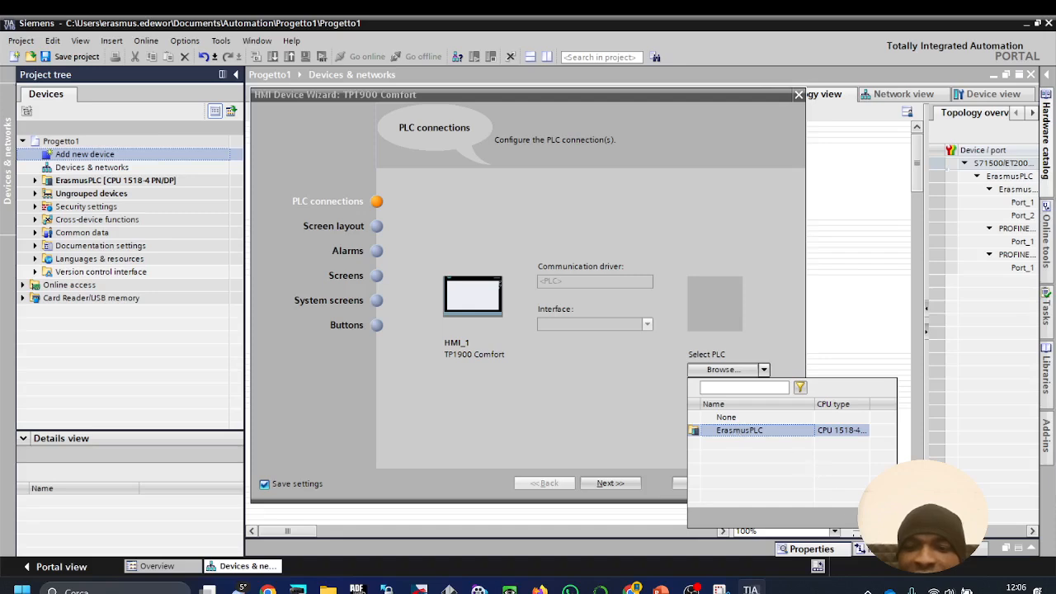
left_click(871, 518)
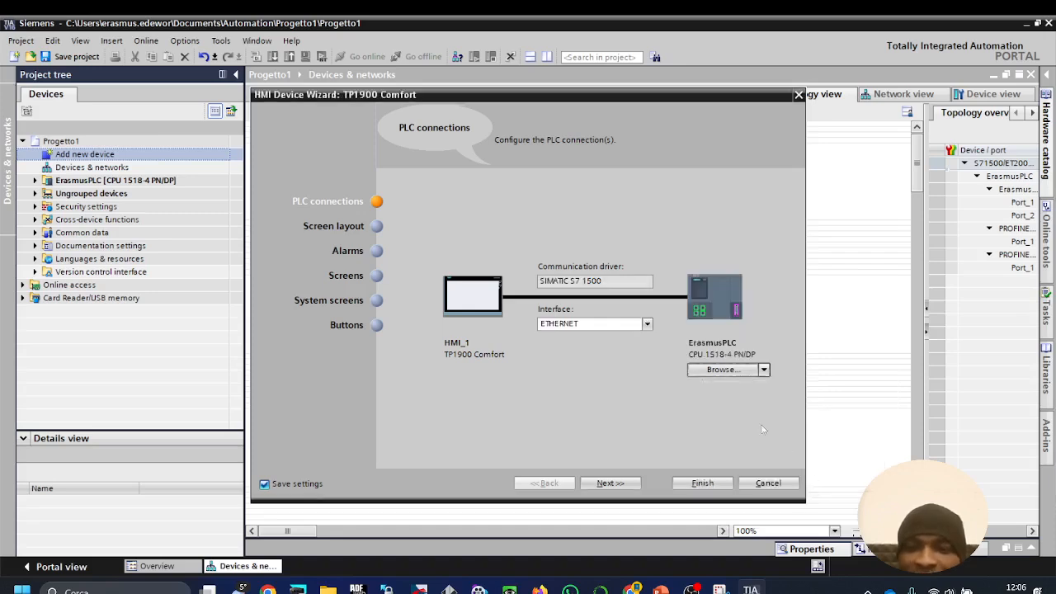
left_click(614, 281)
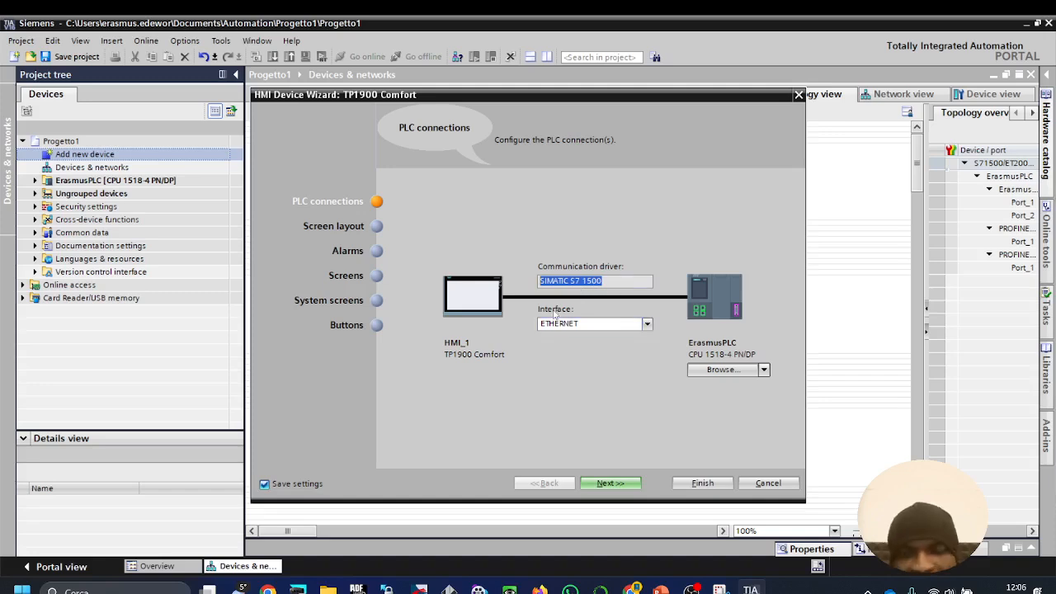
left_click(648, 324)
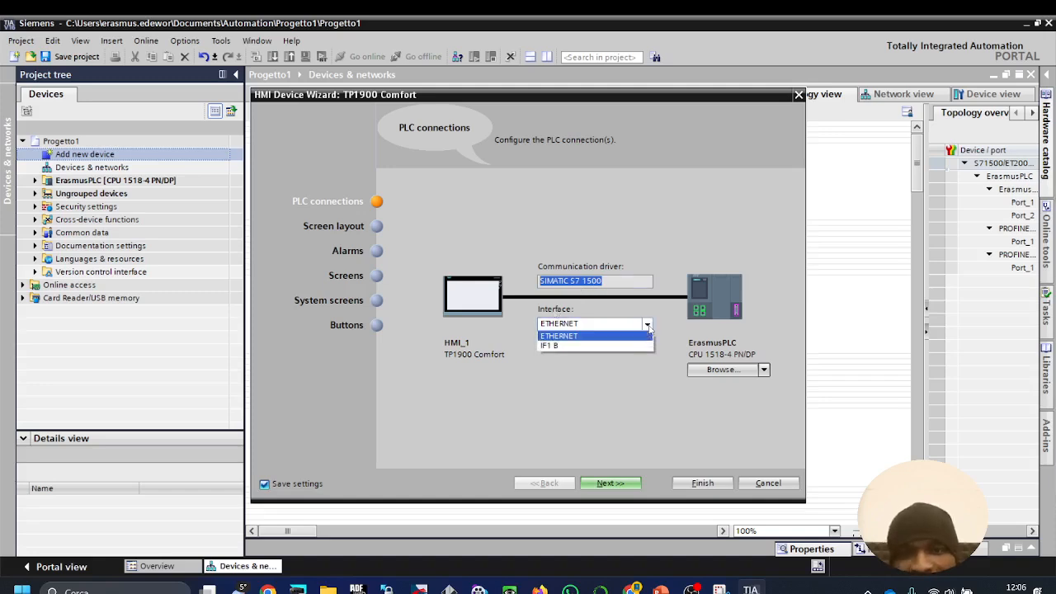
left_click(582, 337)
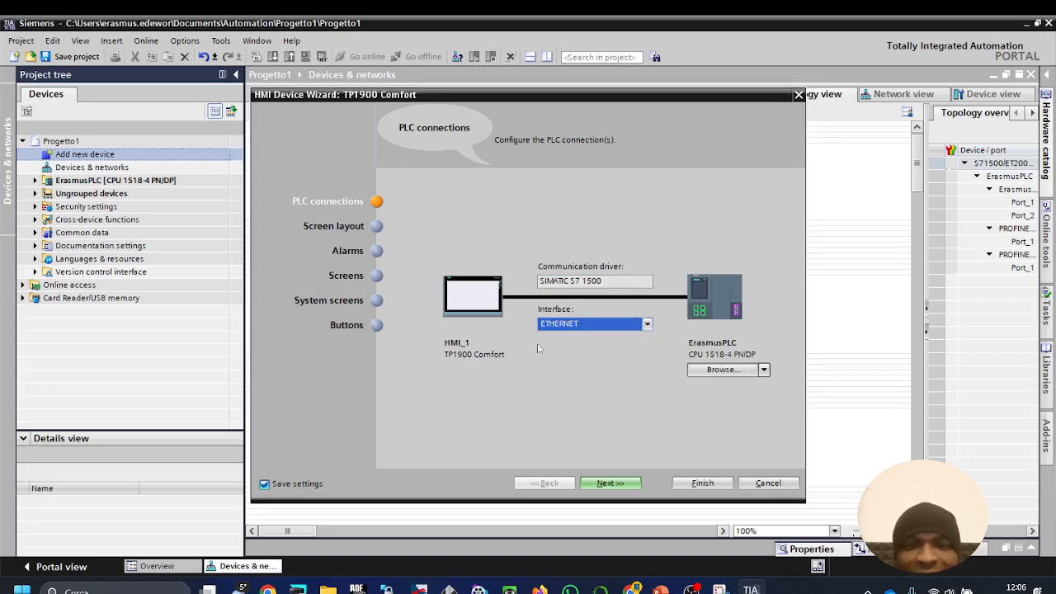
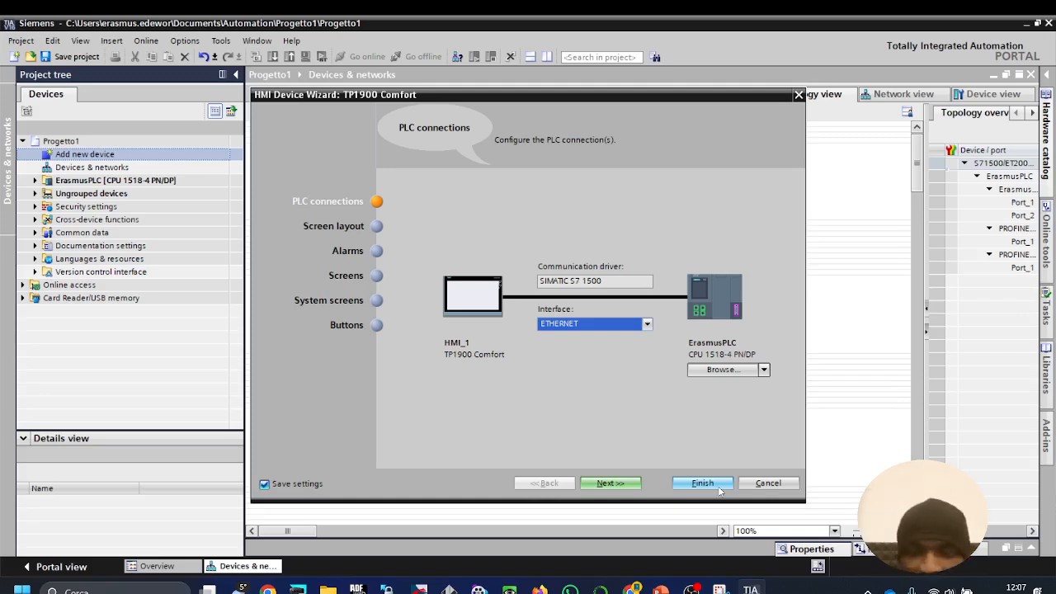
Step: Set the HMI screen layout's background color to bright green, and try the Screen title header before reselecting Navigation field
left_click(628, 485)
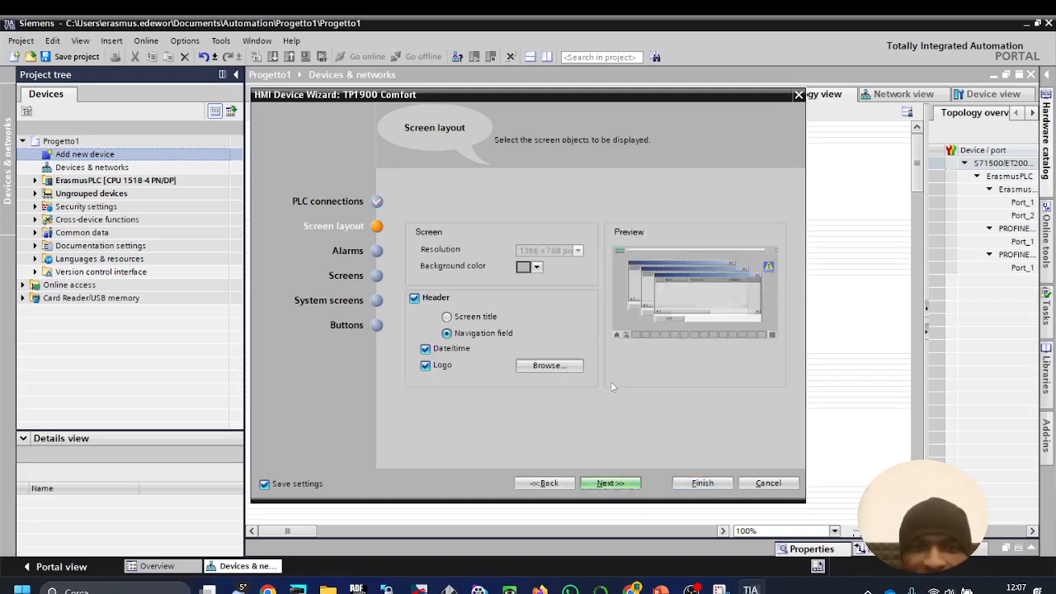
left_click(537, 267)
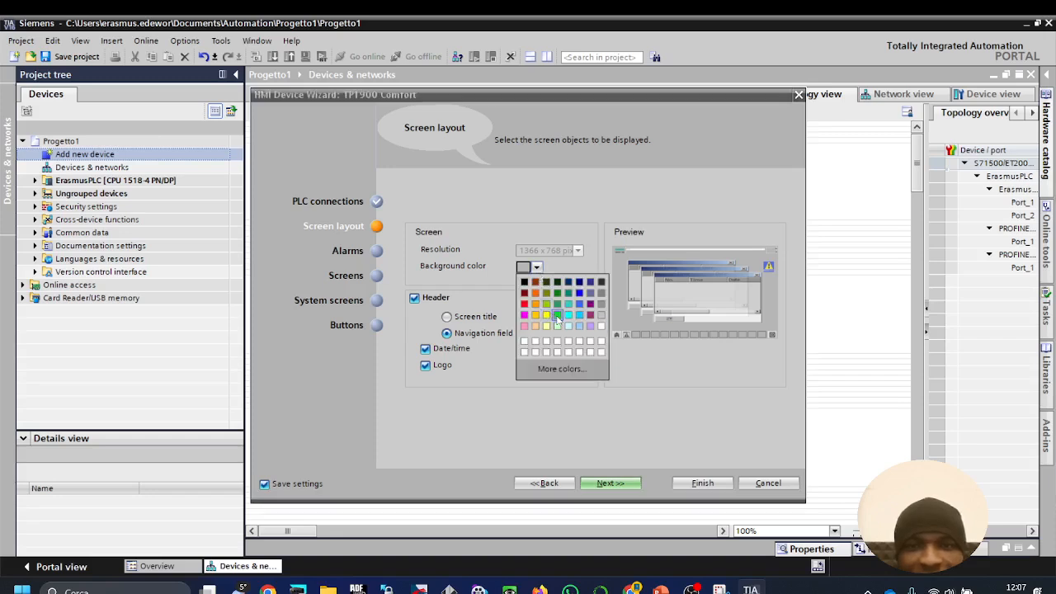
left_click(558, 317)
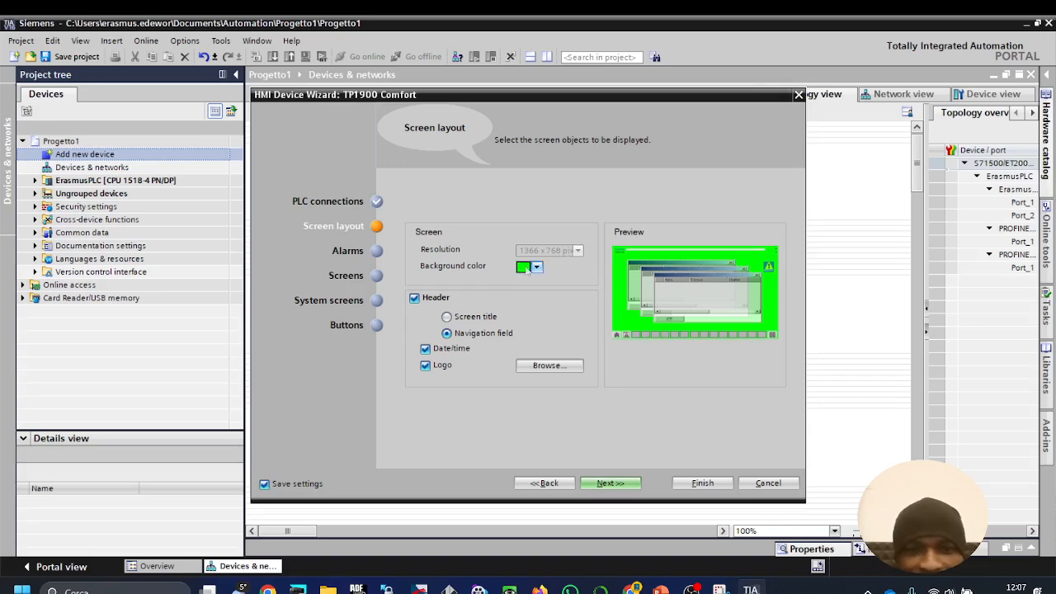
left_click(446, 318)
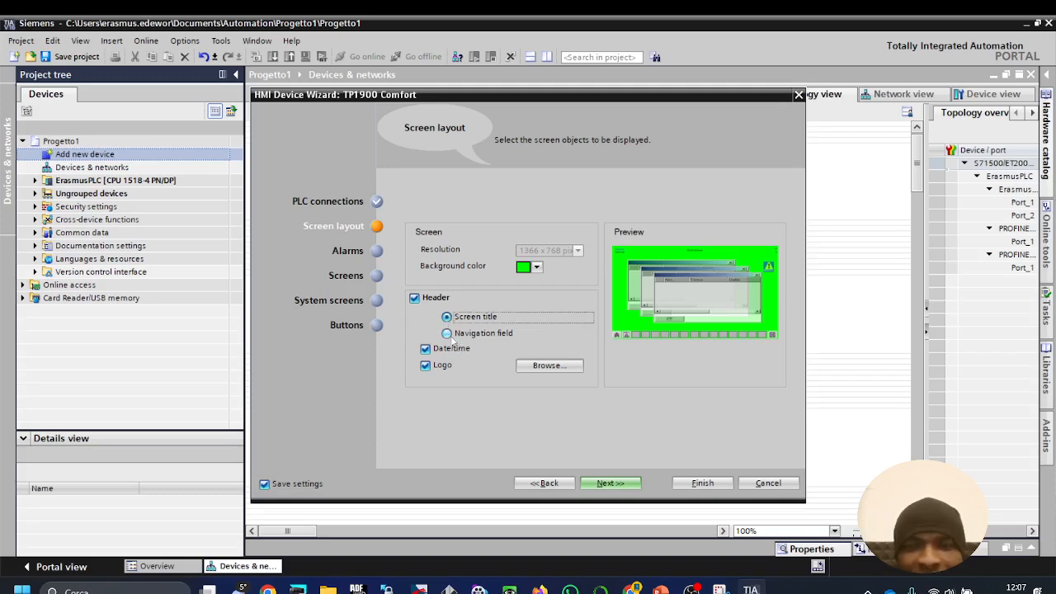
left_click(445, 333)
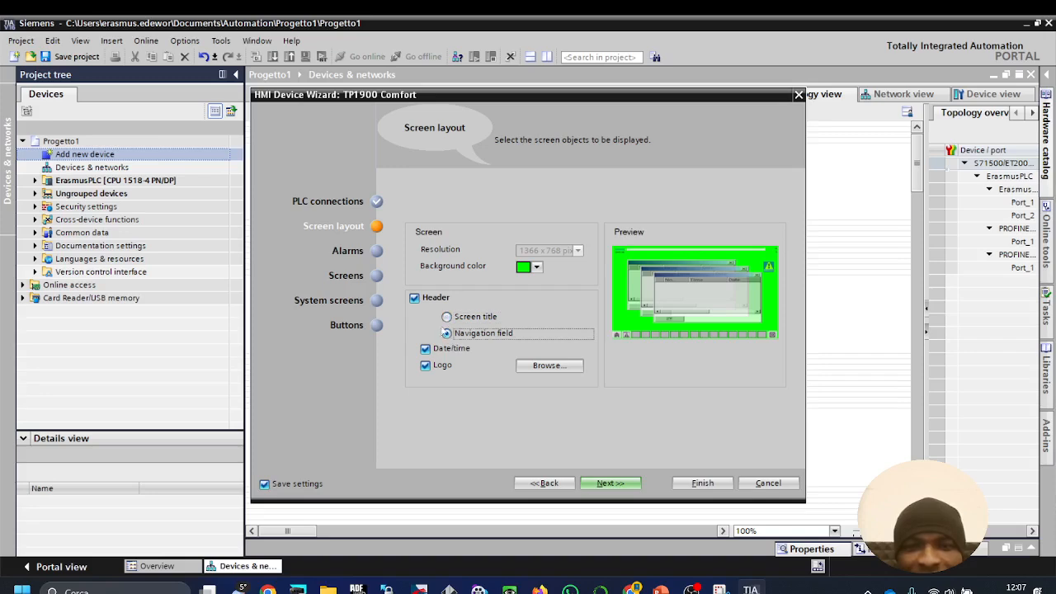
left_click(426, 349)
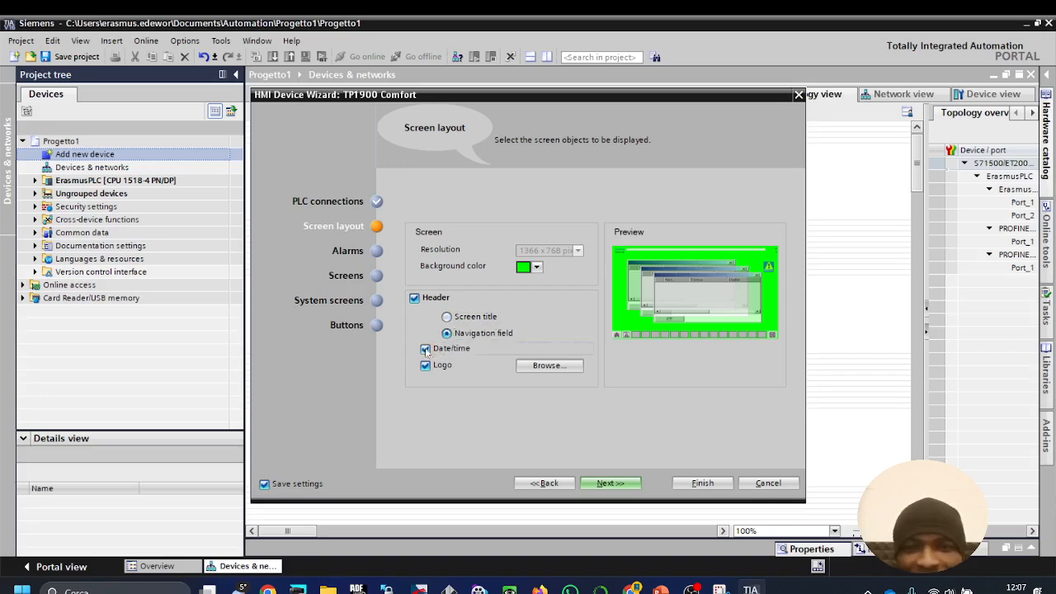
left_click(426, 349)
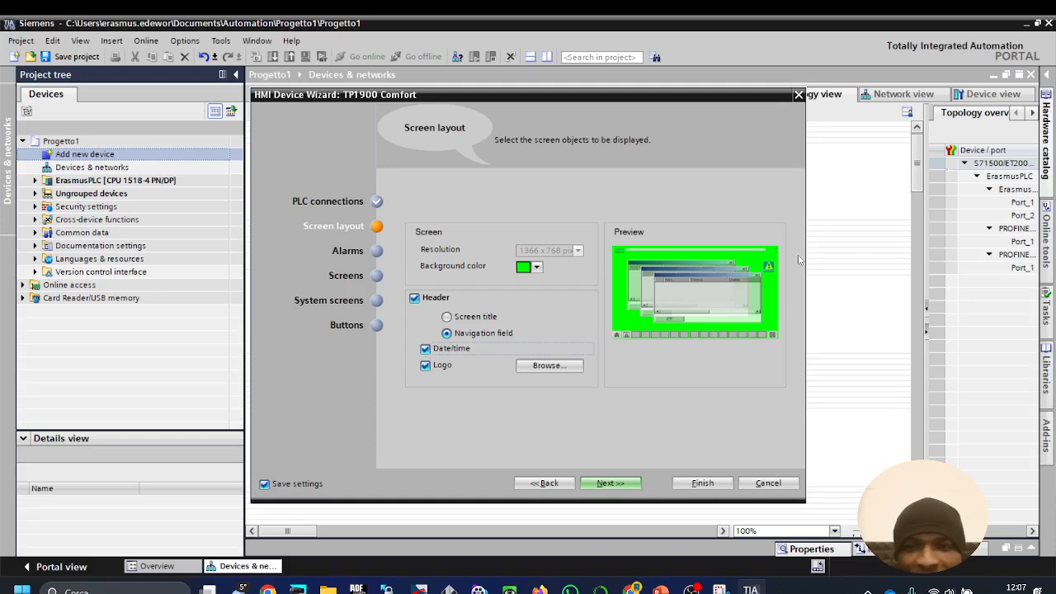
left_click(425, 366)
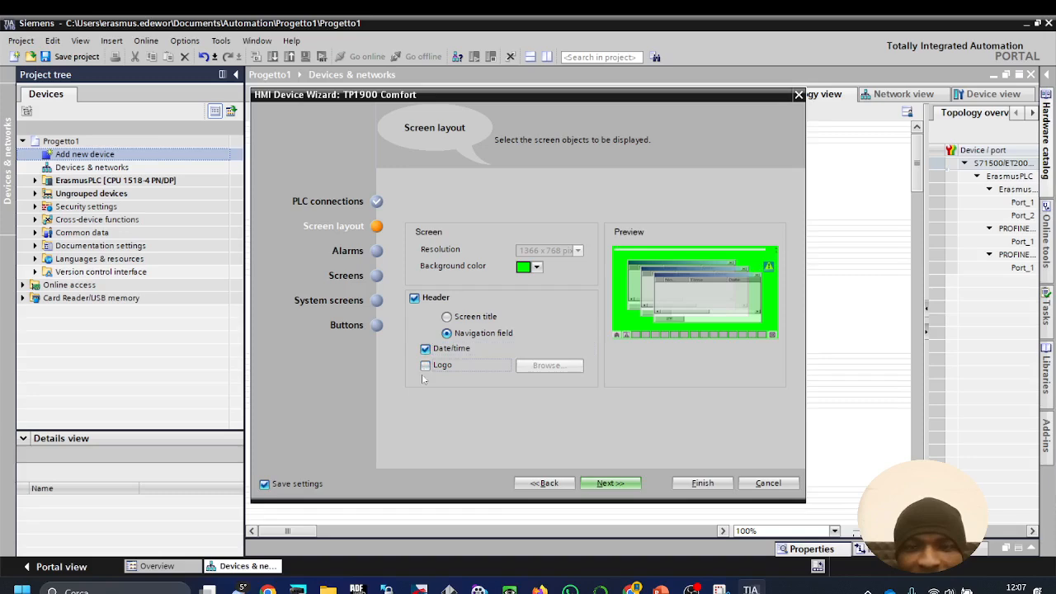
left_click(425, 367)
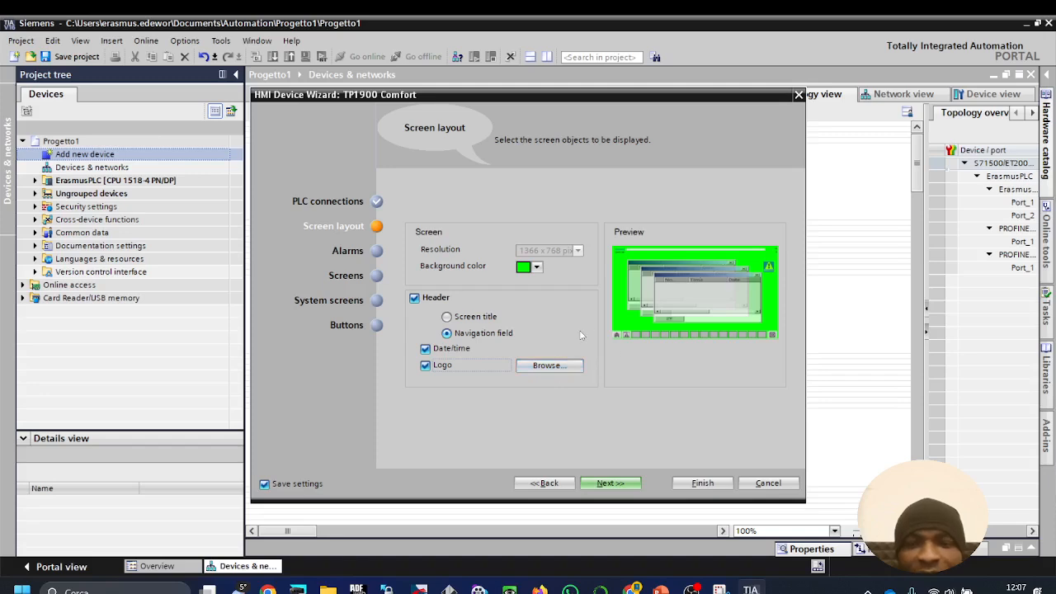
Step: Continue to the alarm settings and show unacknowledged alarms in an alarm line at the bottom
left_click(613, 485)
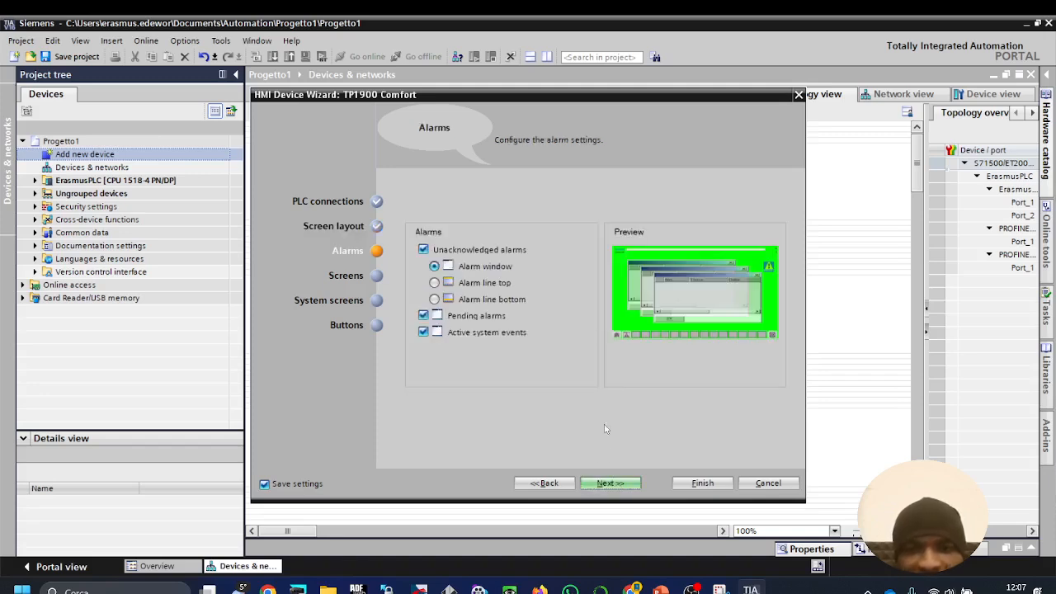
left_click(434, 283)
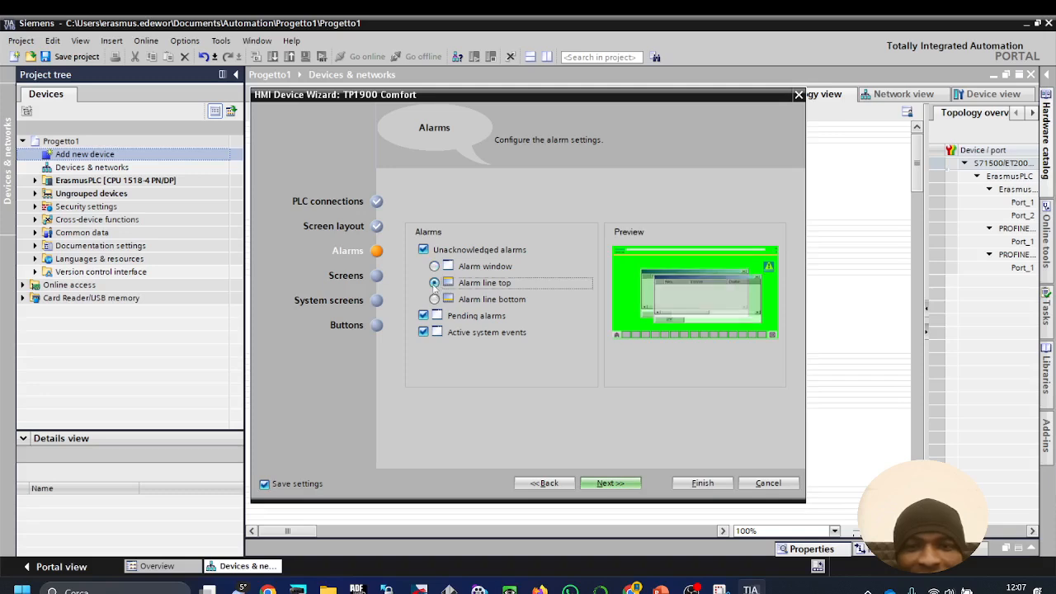
left_click(434, 267)
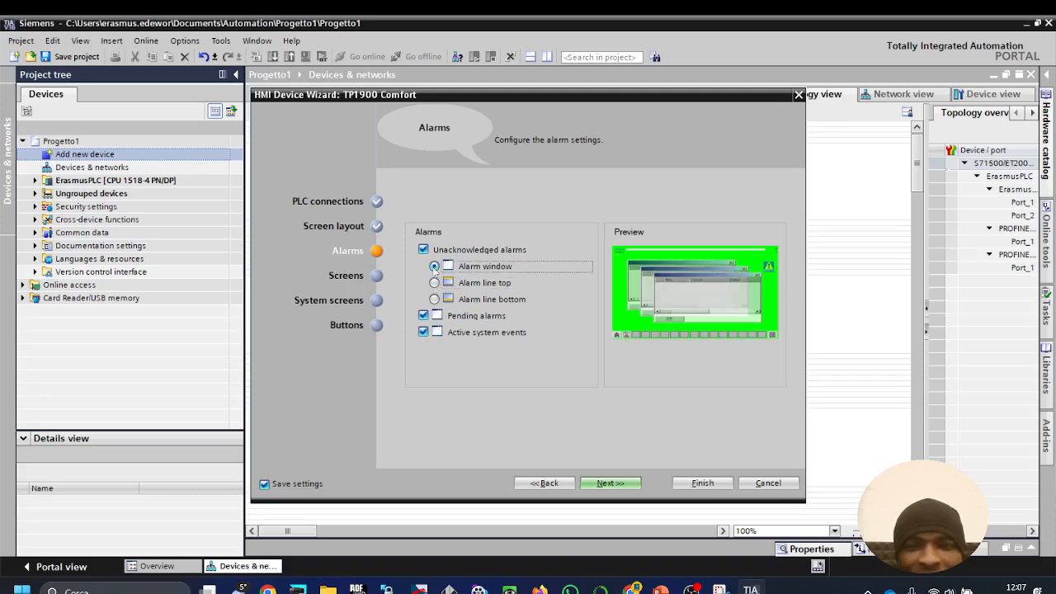
left_click(435, 283)
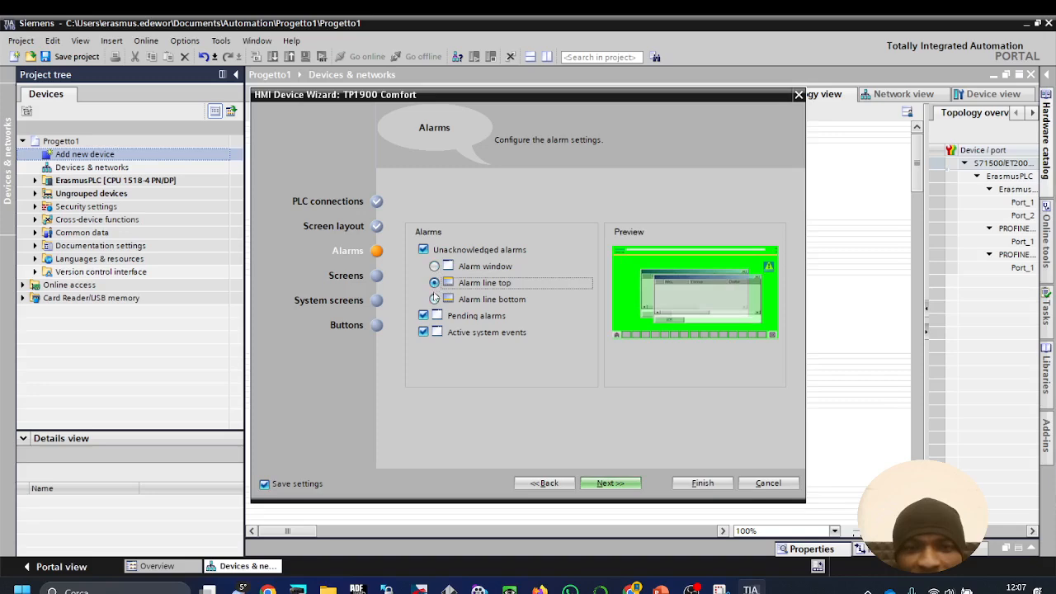
left_click(434, 300)
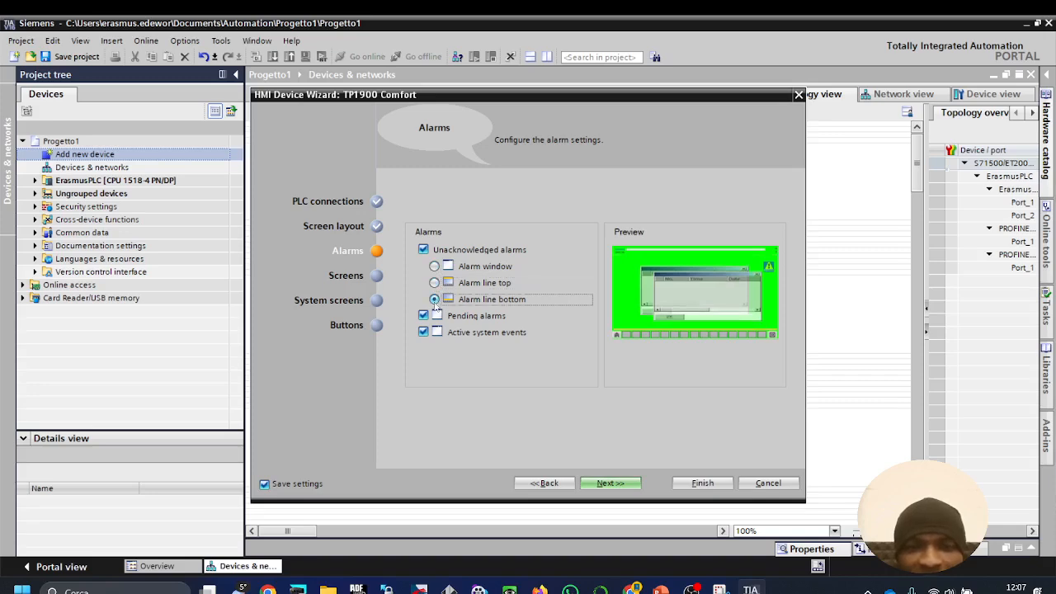
left_click(423, 316)
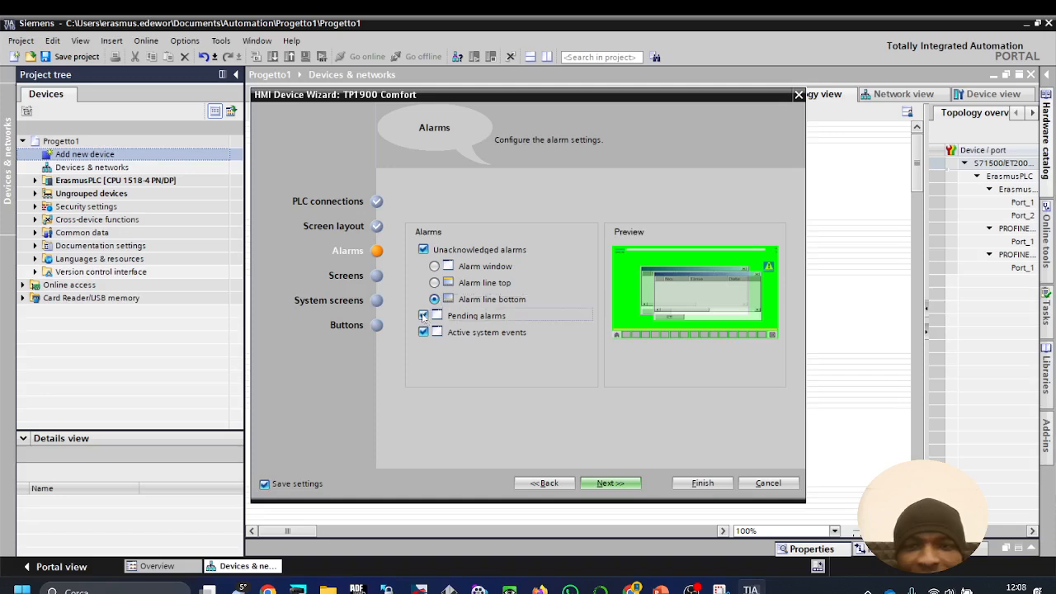
left_click(423, 332)
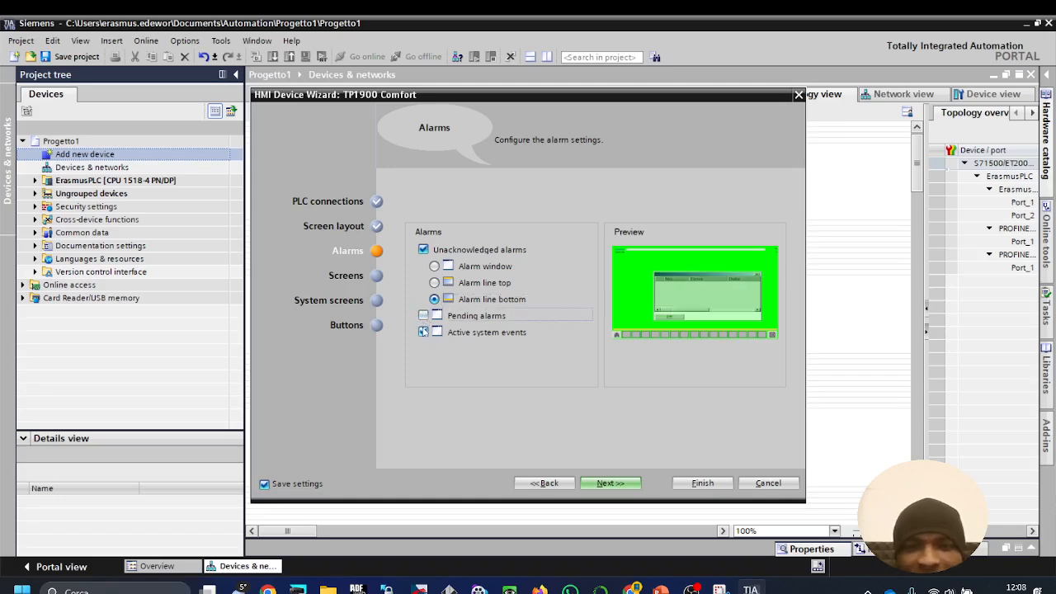
left_click(423, 332)
left_click(424, 317)
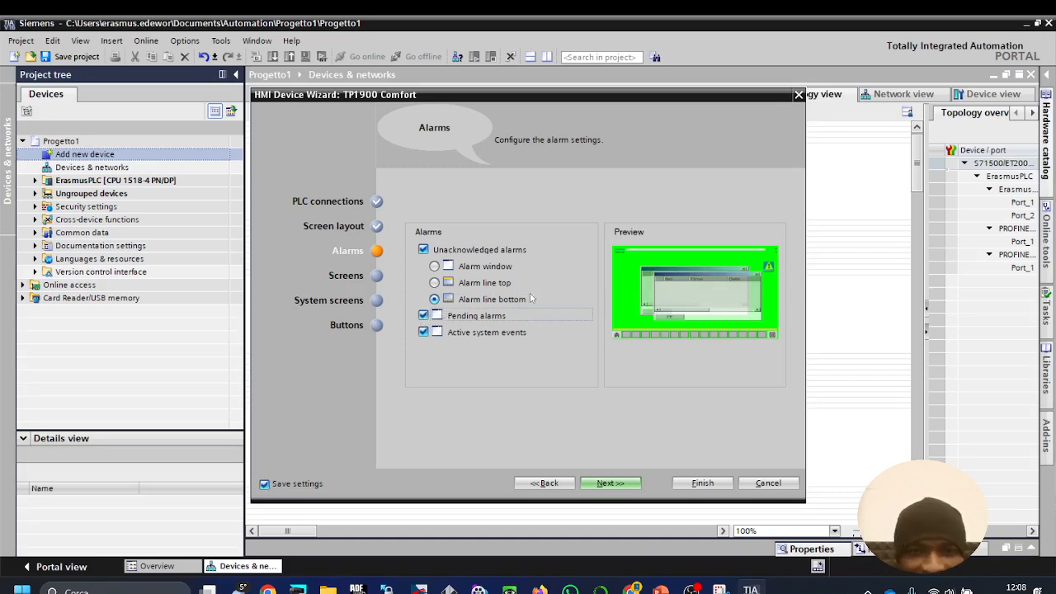
Step: Continue to screen navigation and add two screens under the root screen, with a further screen under Screen0
left_click(621, 486)
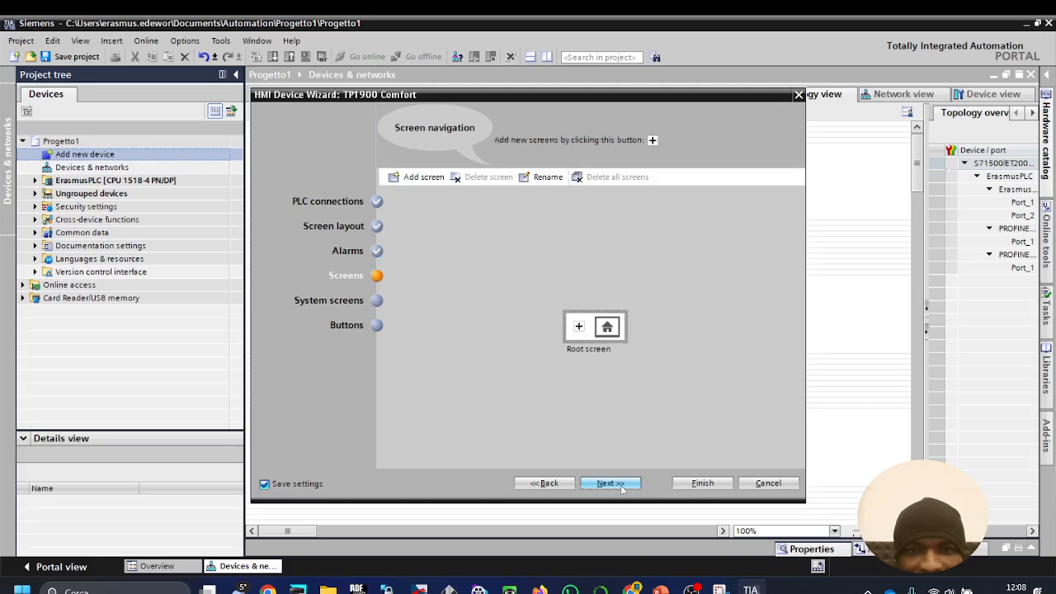
left_click(580, 330)
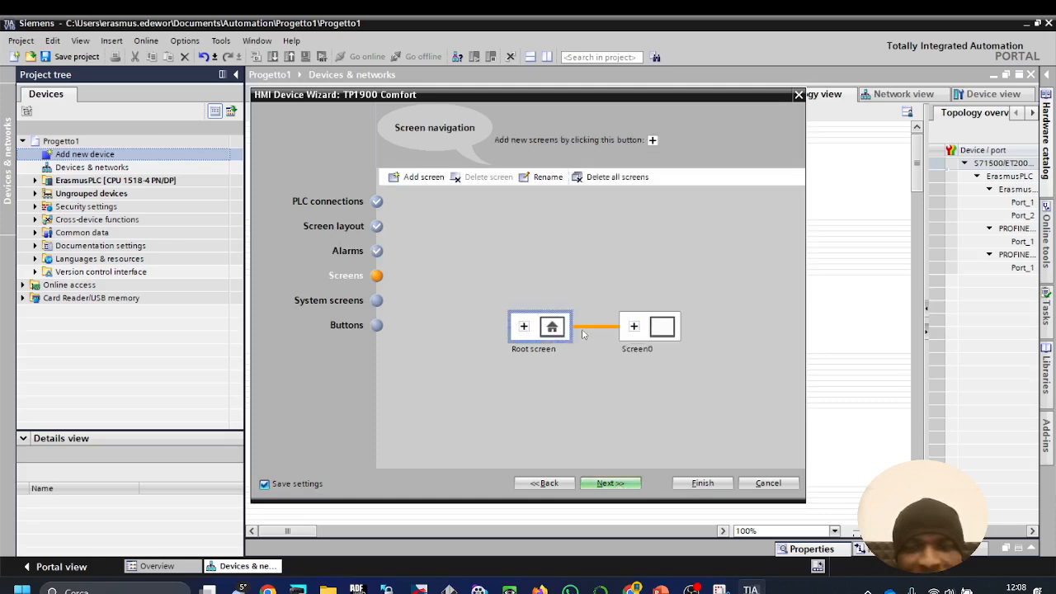
left_click(633, 328)
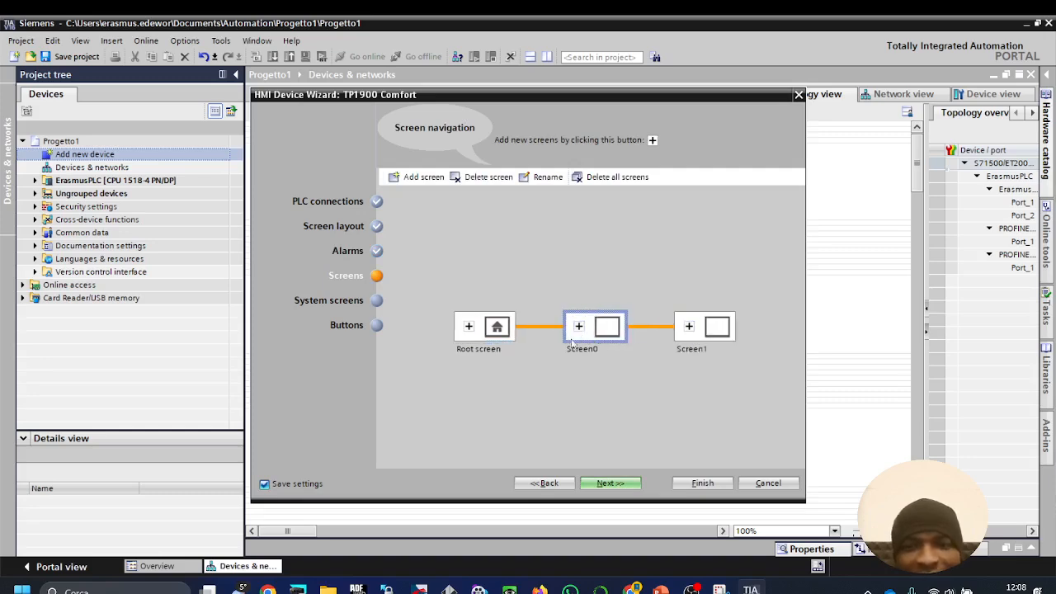
left_click(469, 328)
left_click(469, 328)
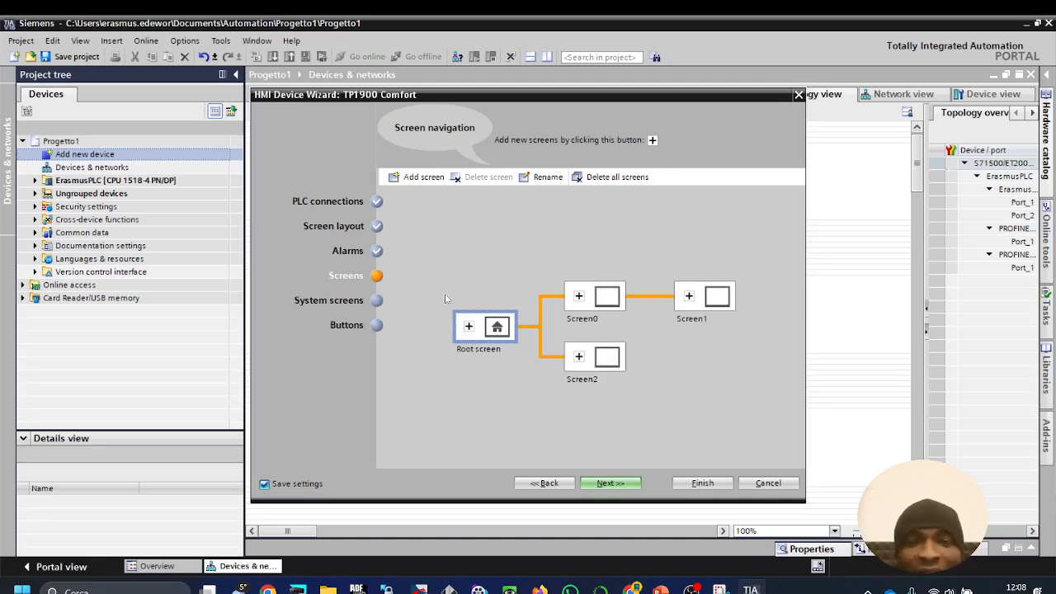
Step: Rename Screen0 to junkscreen
left_click(580, 324)
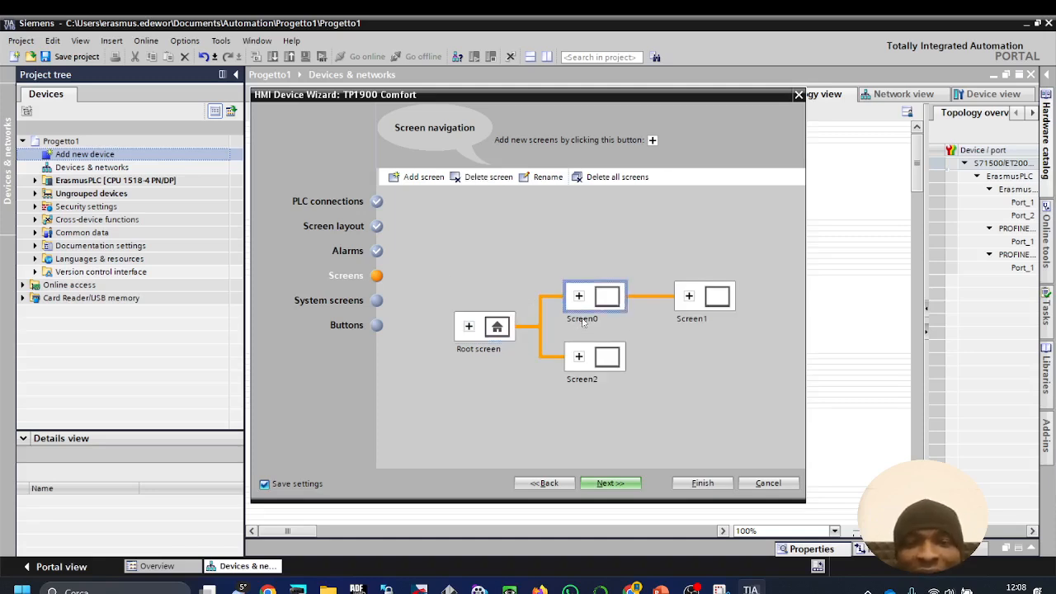
left_click(582, 319)
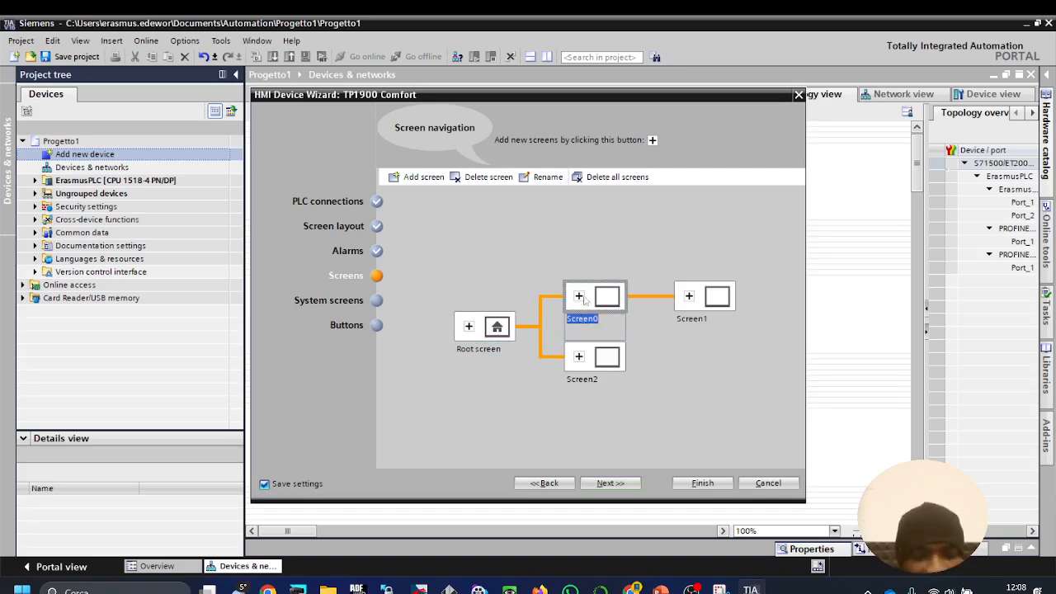
type("dsjk")
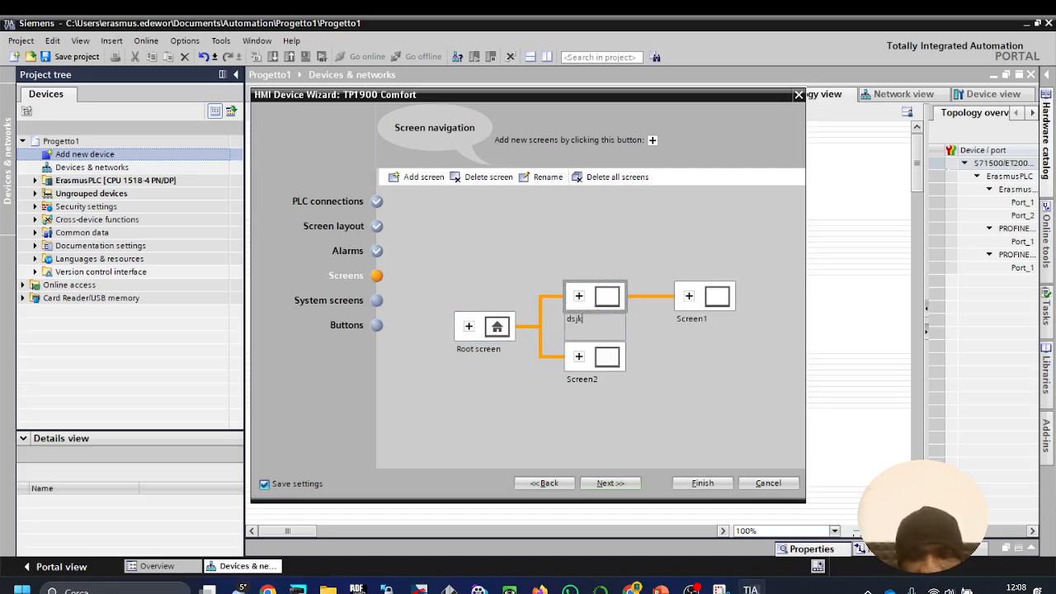
key("BackSpace")
key("BackSpace")
key("BackSpace")
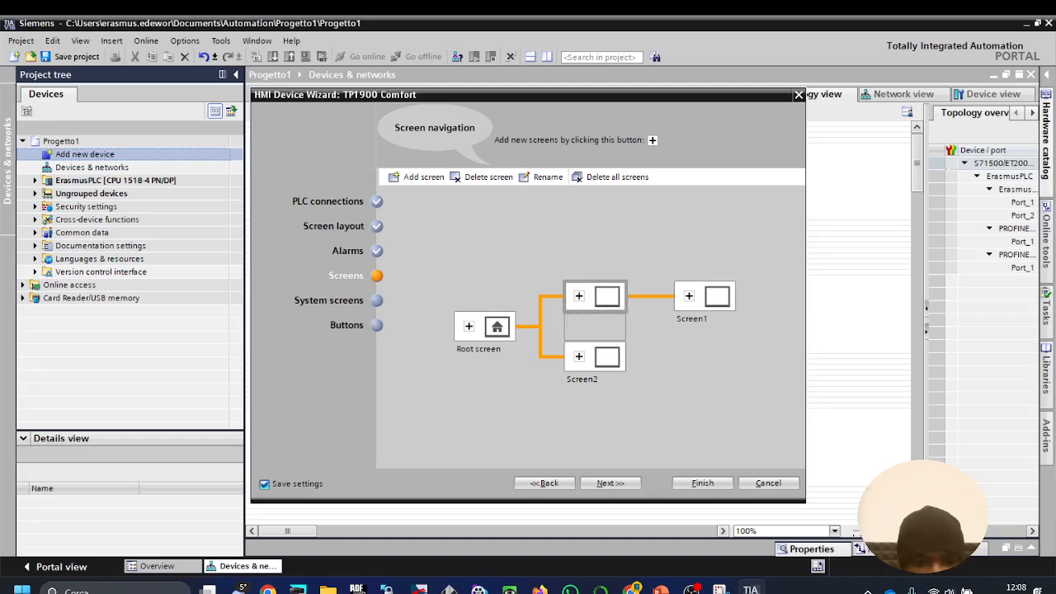
type("junkscreen")
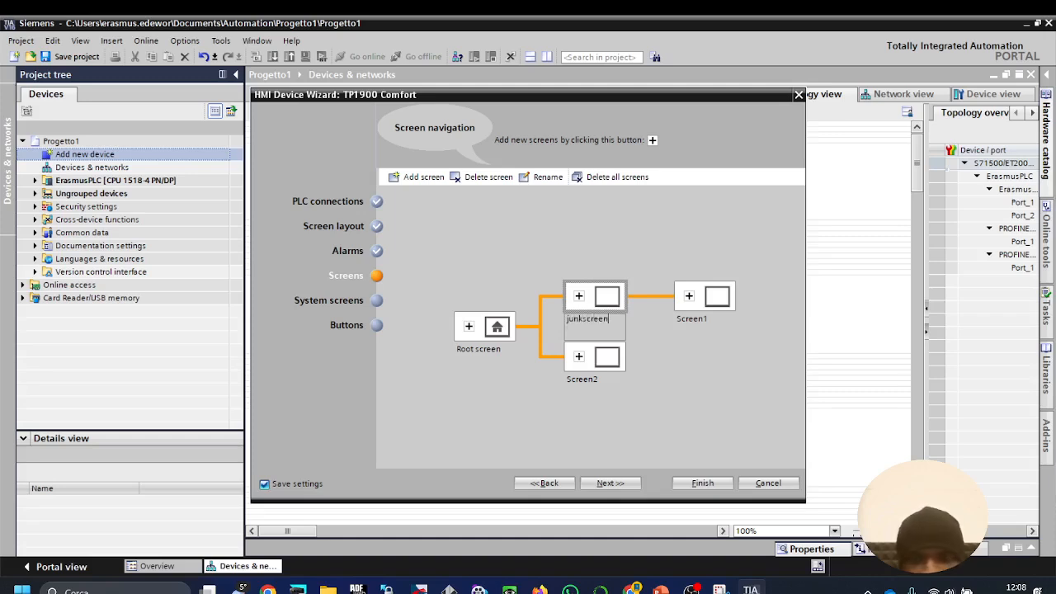
key("Return")
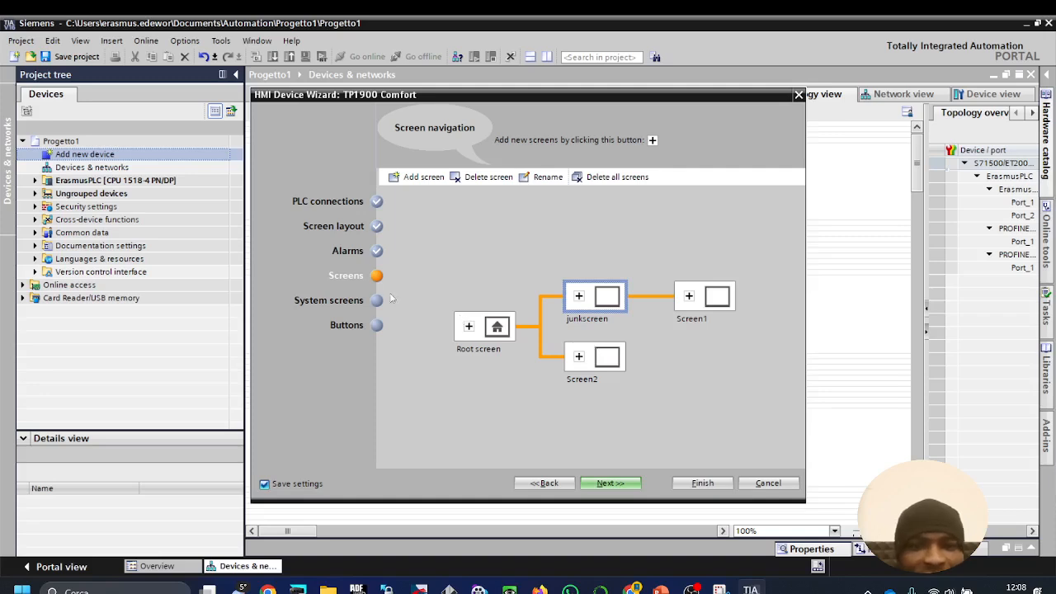
Step: Include all system screens under the root screen and continue to the button settings
left_click(611, 483)
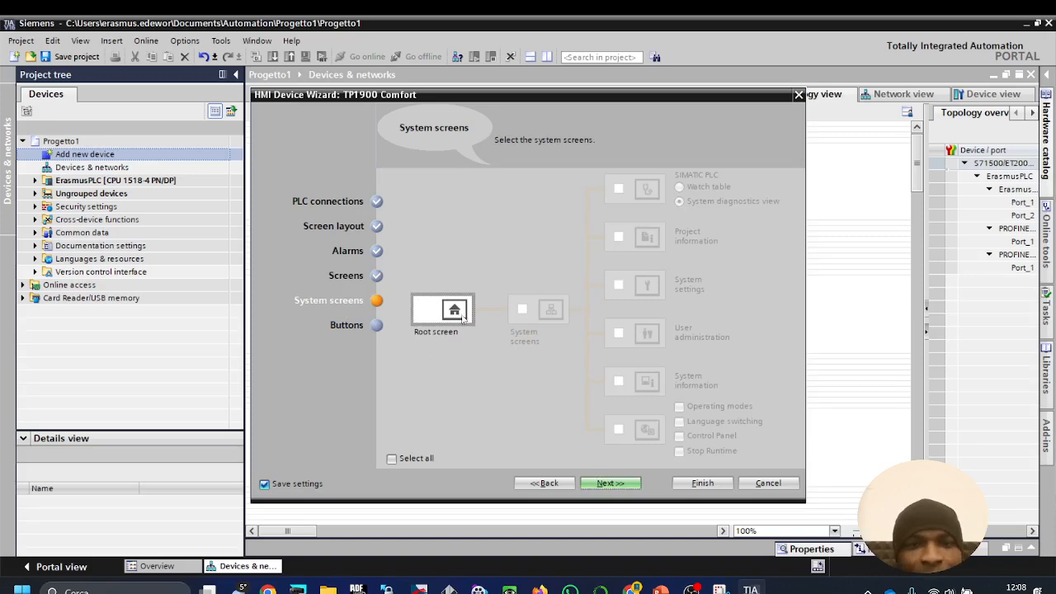
left_click(393, 459)
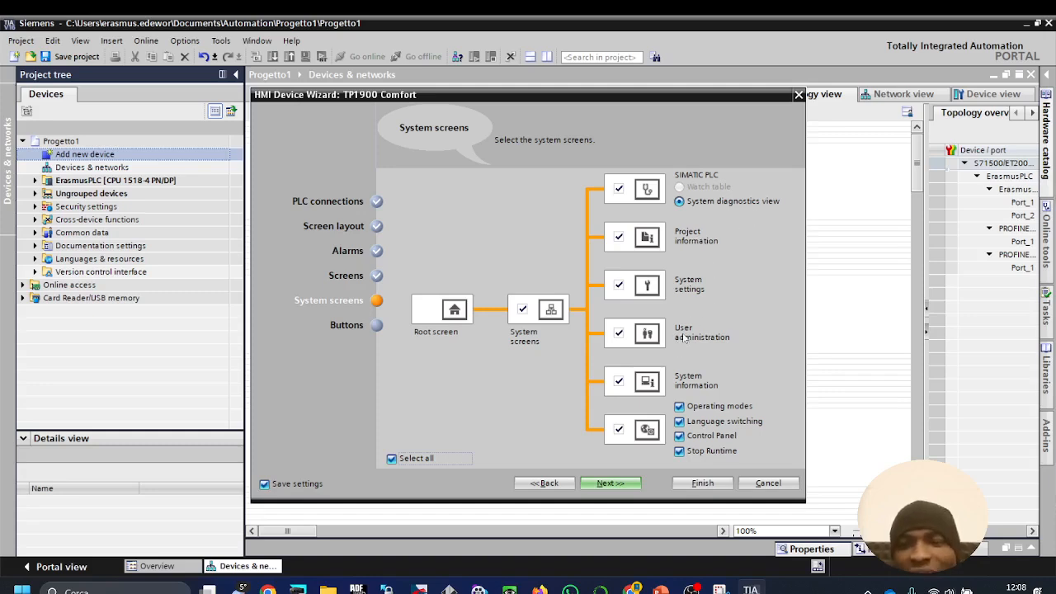
left_click(611, 483)
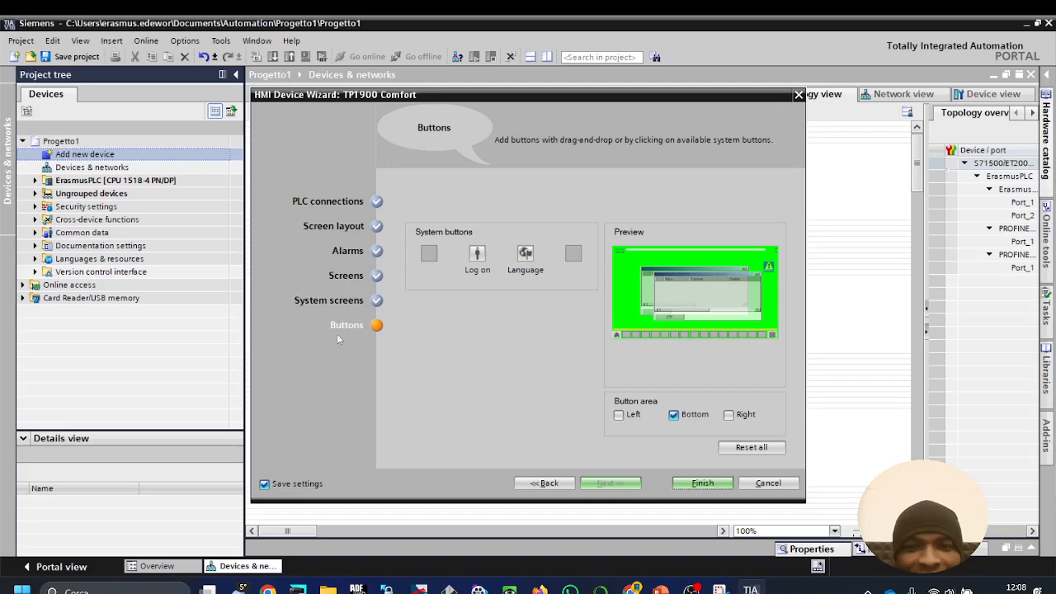
Step: Enable the left, bottom and right button areas in the screen layout
left_click(477, 256)
left_click(625, 417)
left_click(674, 416)
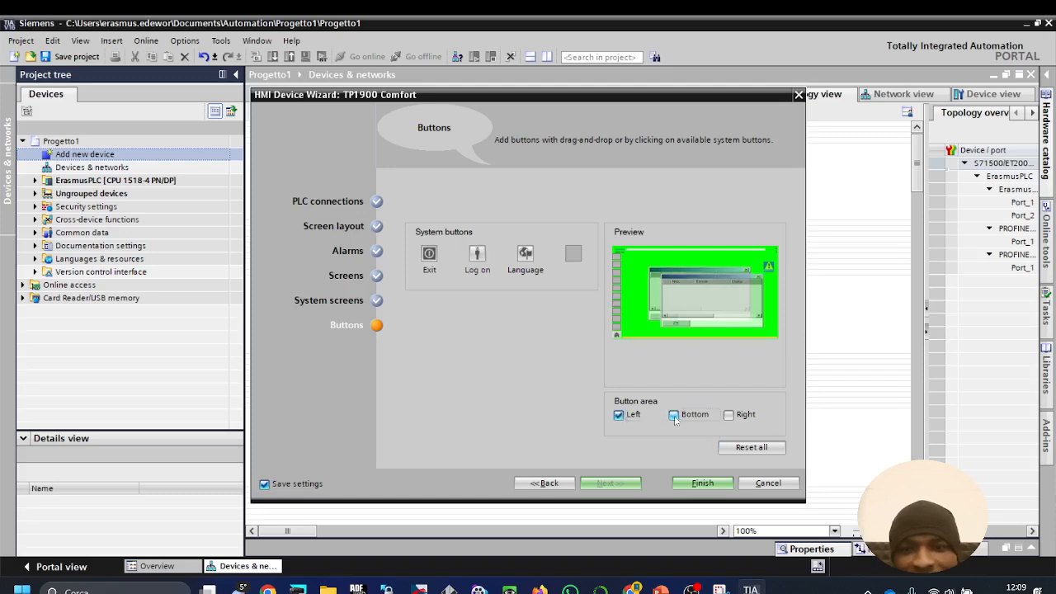
left_click(730, 415)
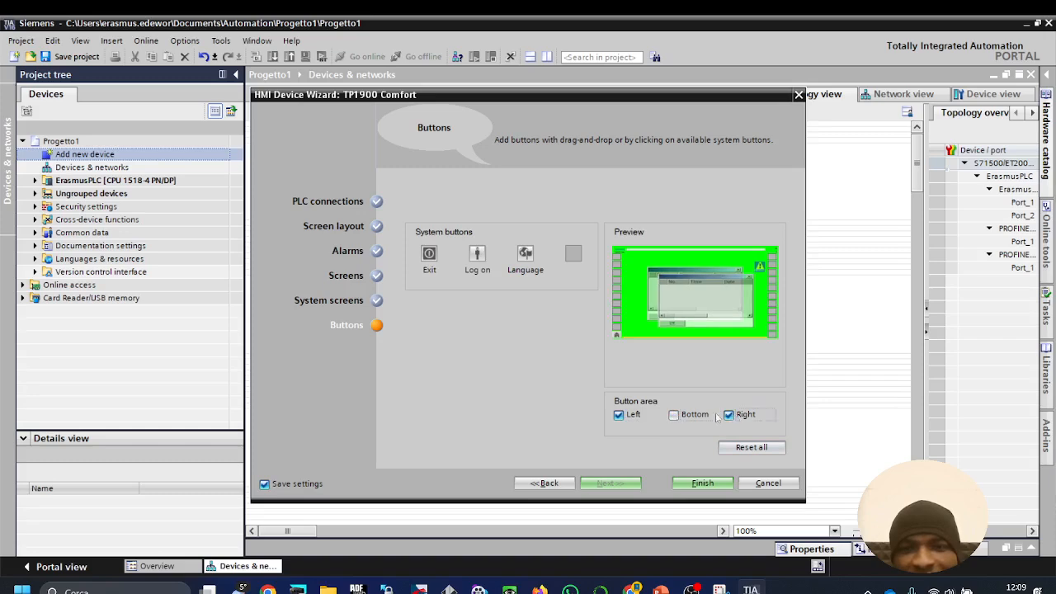
left_click(675, 416)
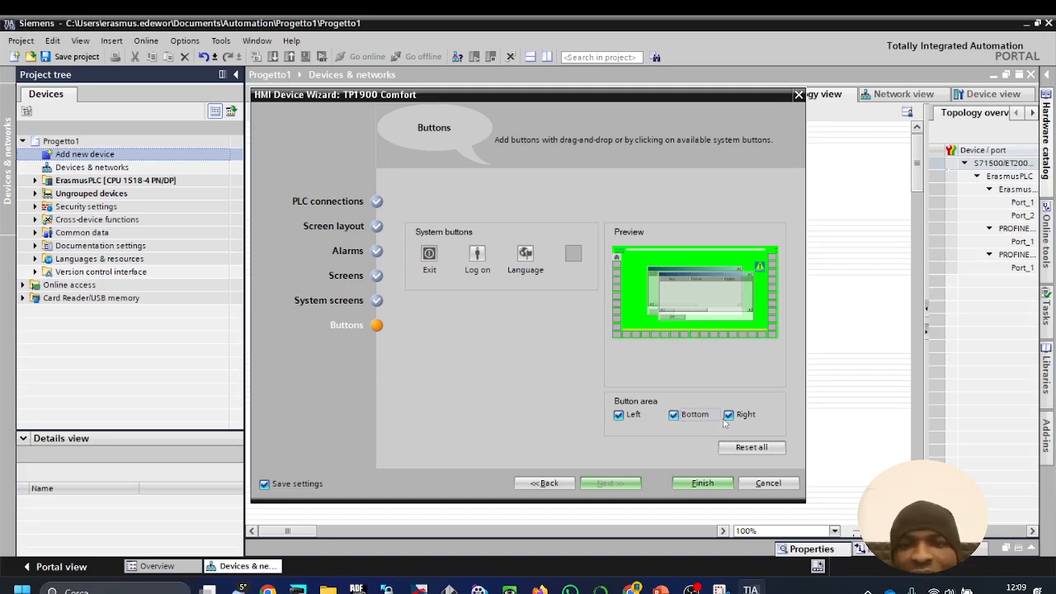
left_click(728, 416)
left_click(674, 415)
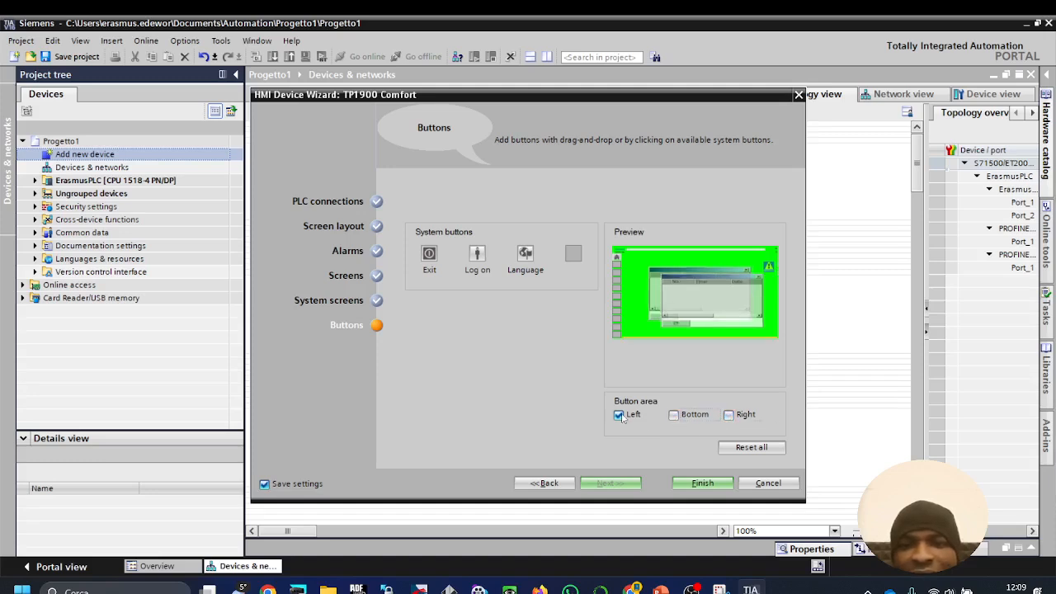
left_click(619, 415)
left_click(675, 415)
left_click(730, 417)
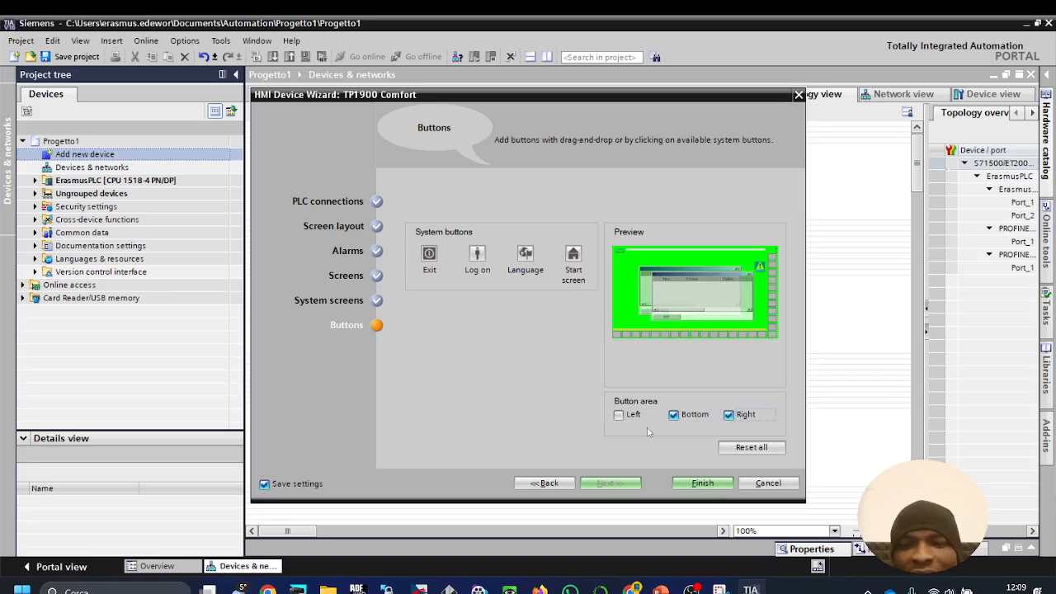
left_click(619, 415)
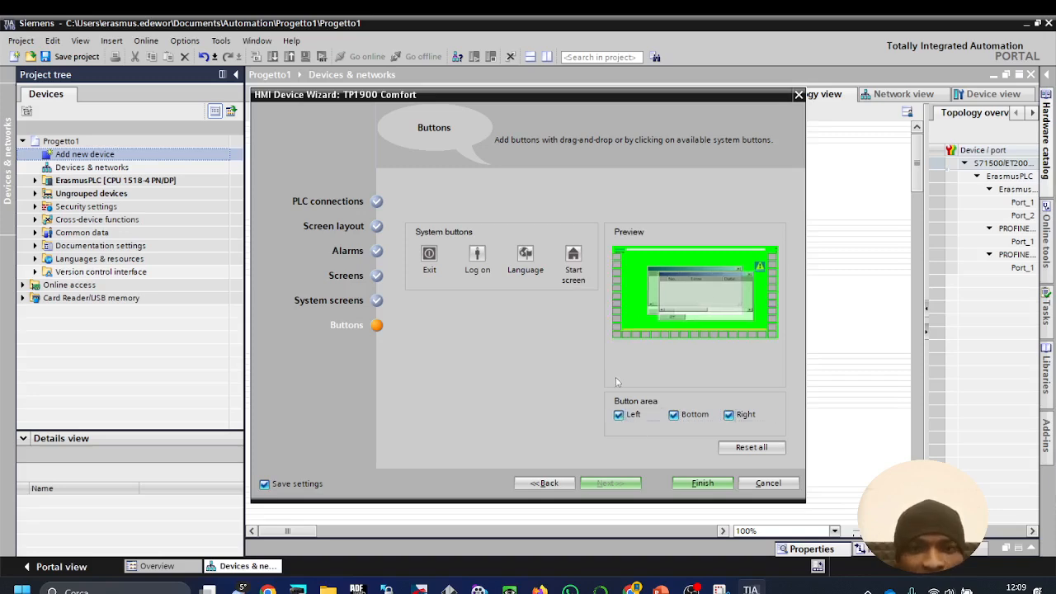
Step: Try the Exit system button in the layout, remove it again, and finish the HMI device wizard
left_click(430, 257)
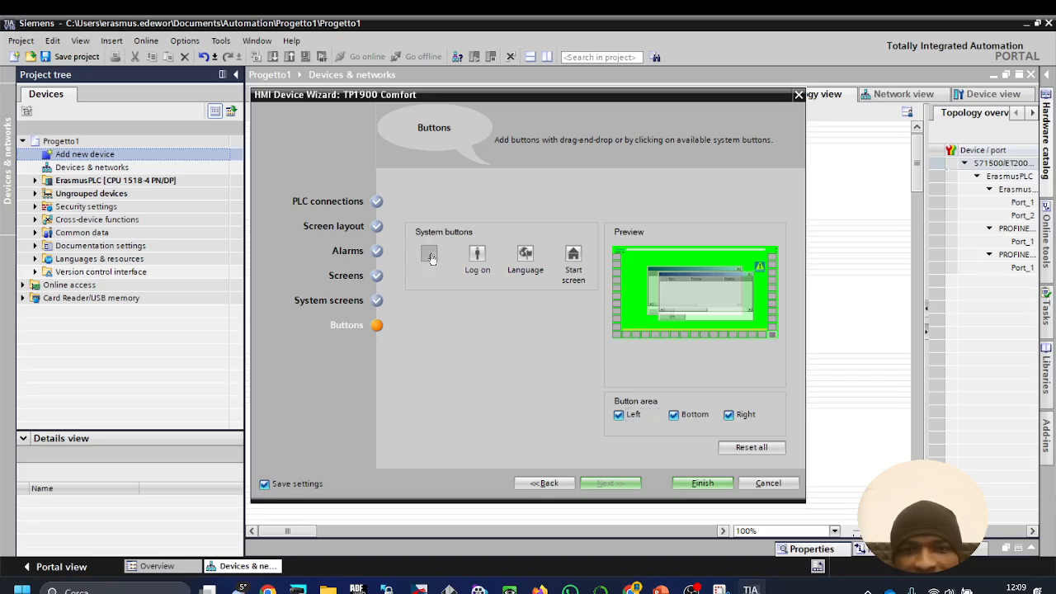
left_click(771, 336)
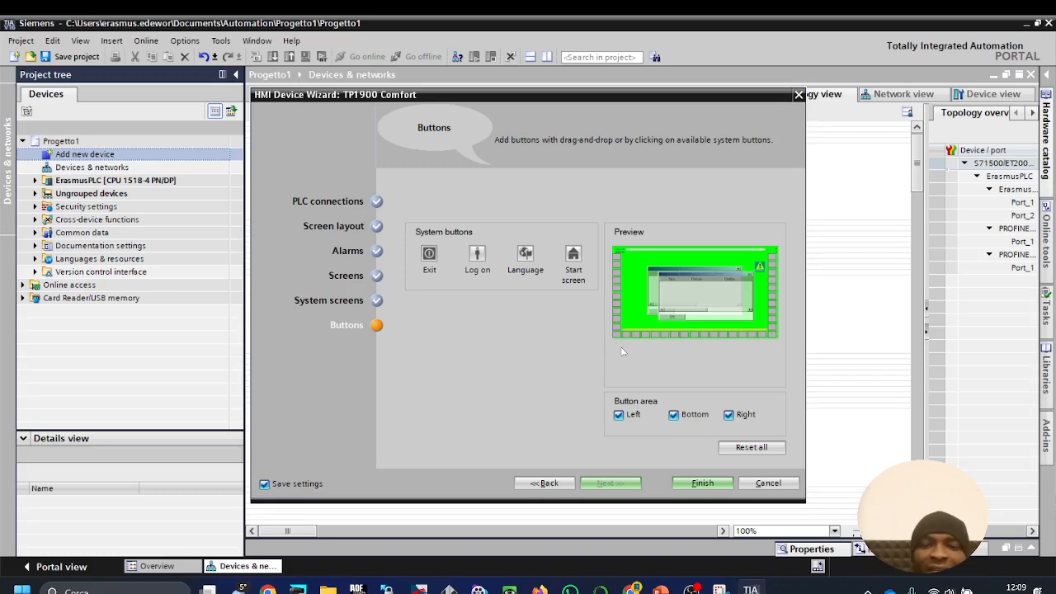
left_click(698, 482)
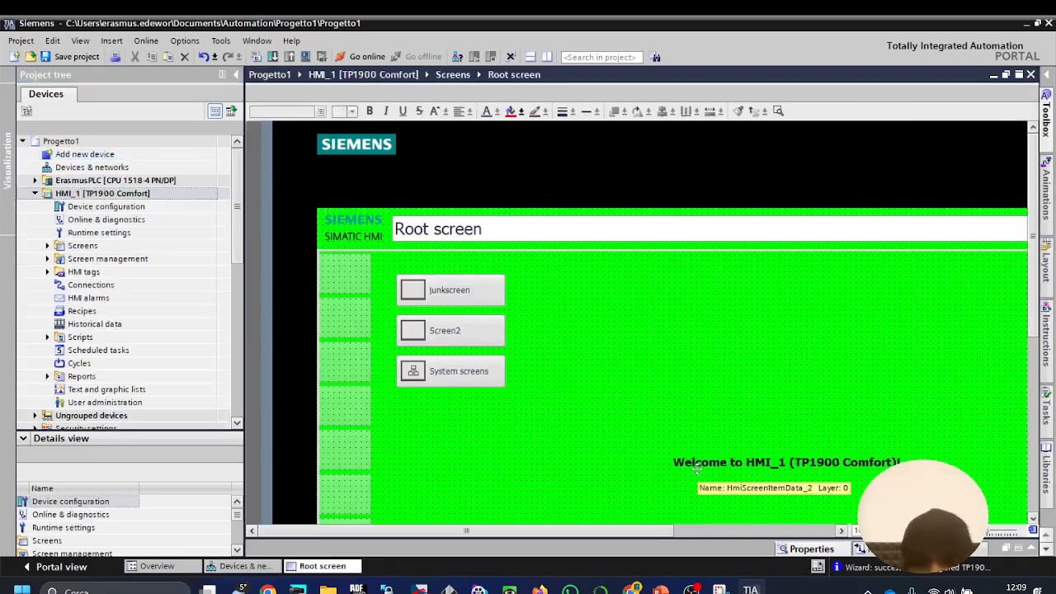
scroll(615, 292, "down", 1)
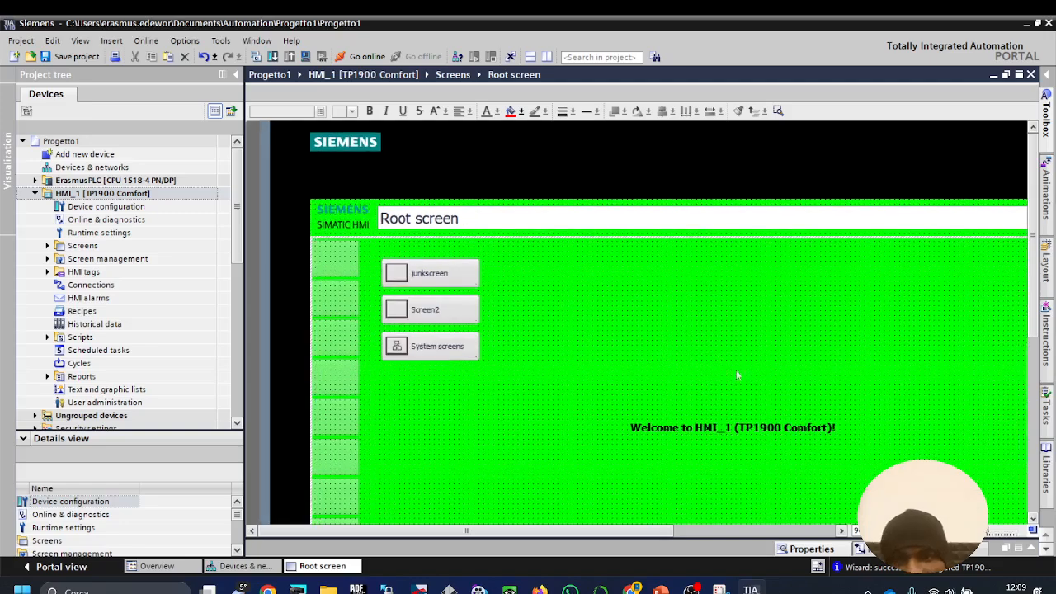
Step: Examine the full layout of the generated root screen, including its navigation buttons and button areas
scroll(699, 363, "down", 2)
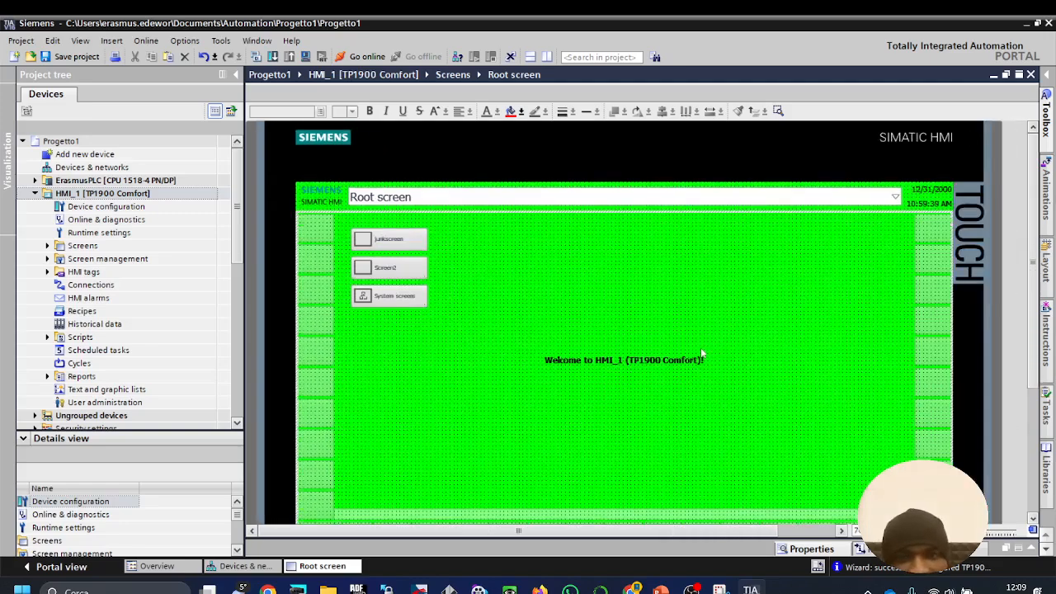
scroll(701, 353, "down", 1)
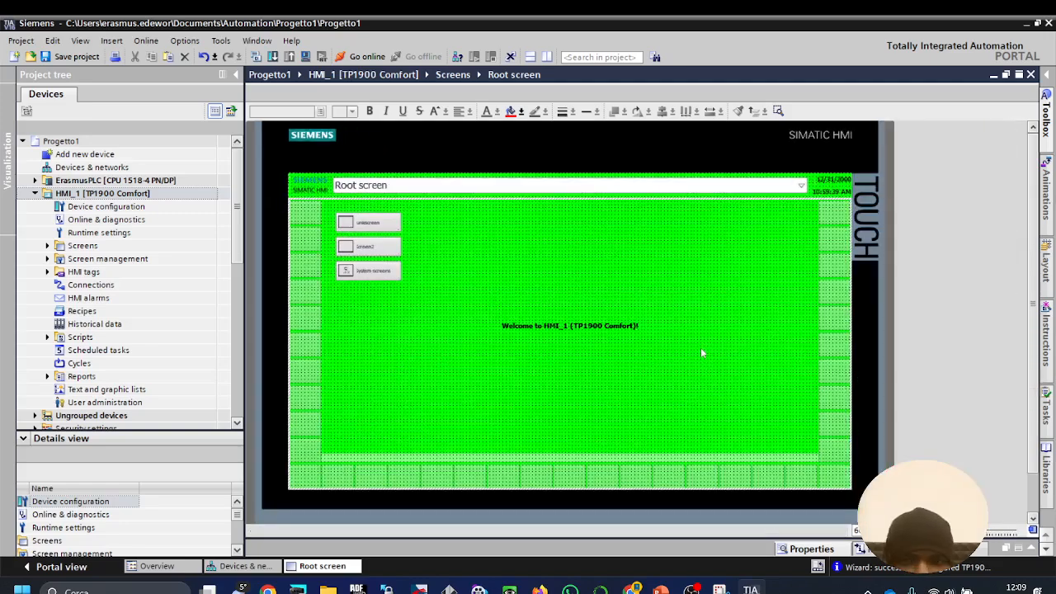
scroll(700, 354, "down", 2)
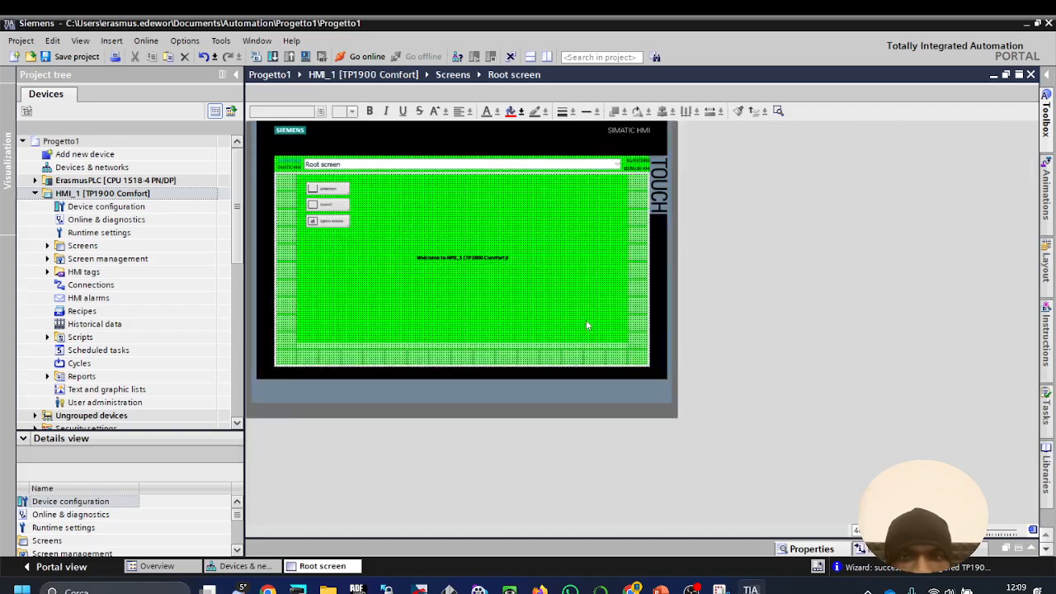
scroll(587, 325, "up", 1)
scroll(587, 323, "up", 1)
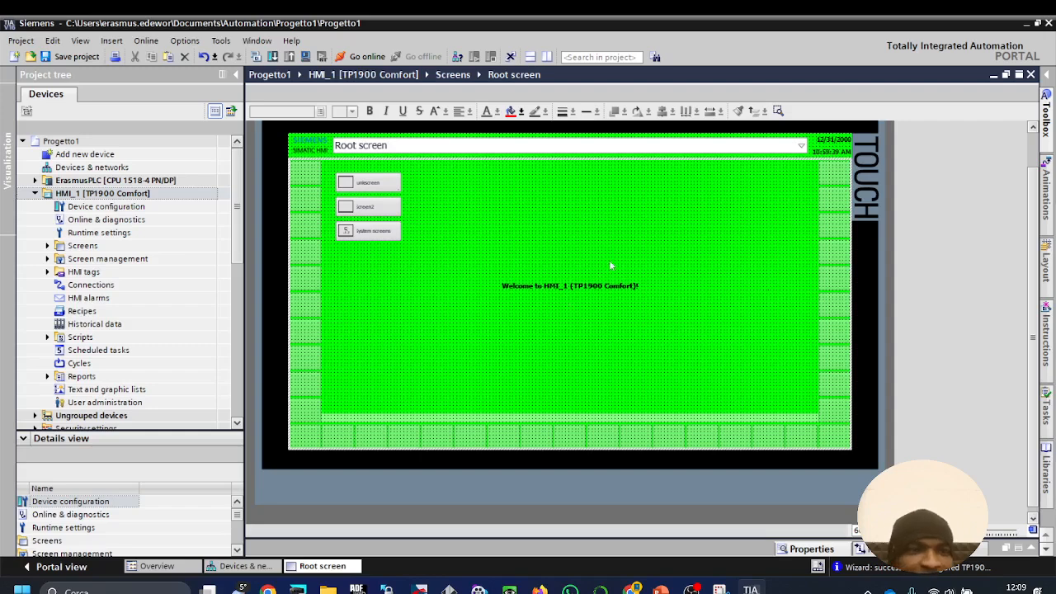
Step: Look through HMI_1's items in the project tree, including screens, screen management and HMI tags, and compare the PLC and HMI entries
left_click(35, 193)
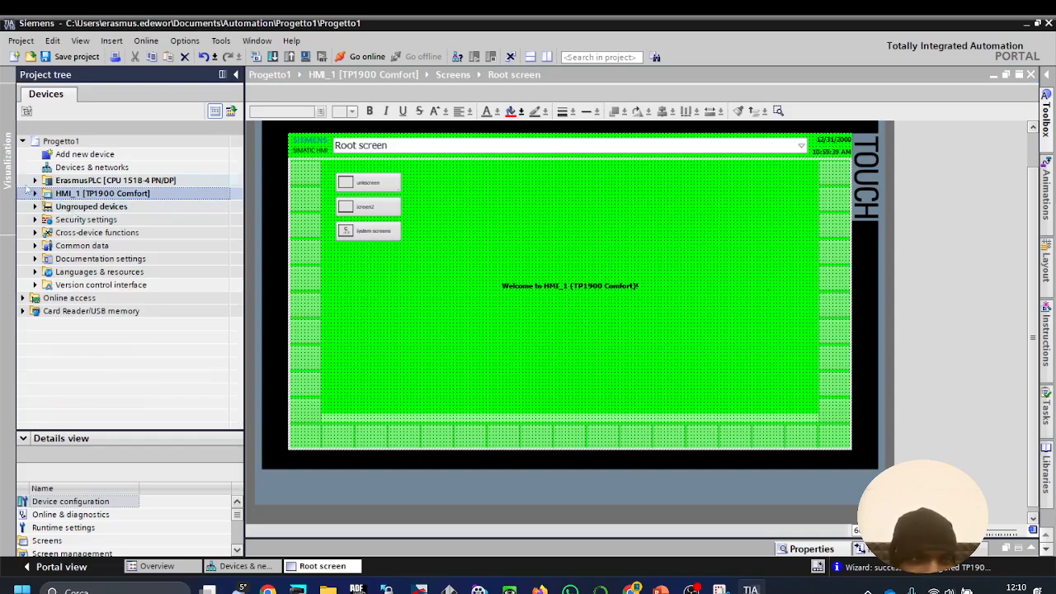
left_click(34, 193)
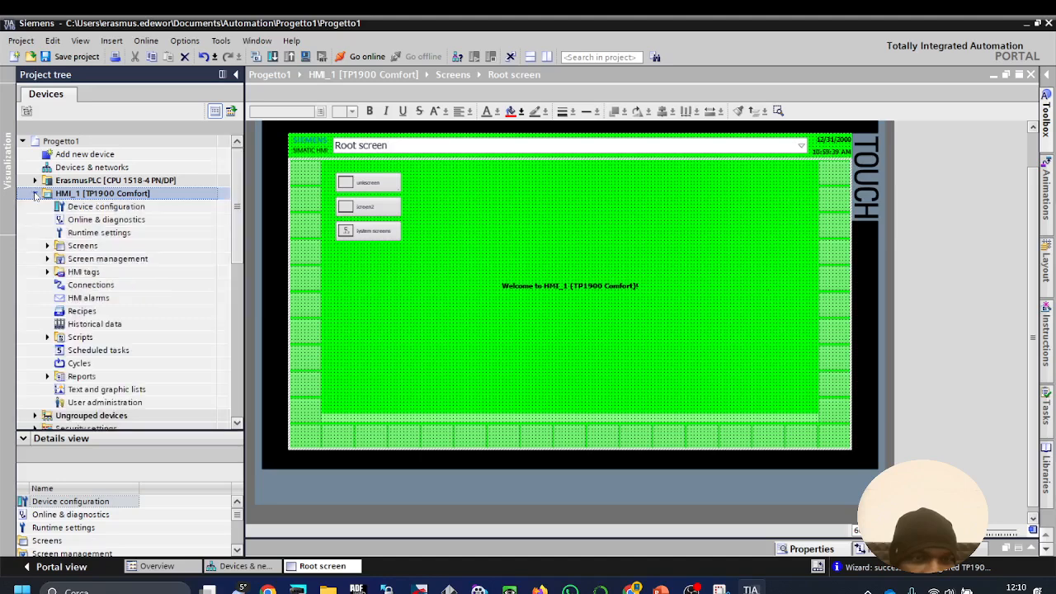
left_click(83, 246)
left_click(94, 260)
left_click(89, 272)
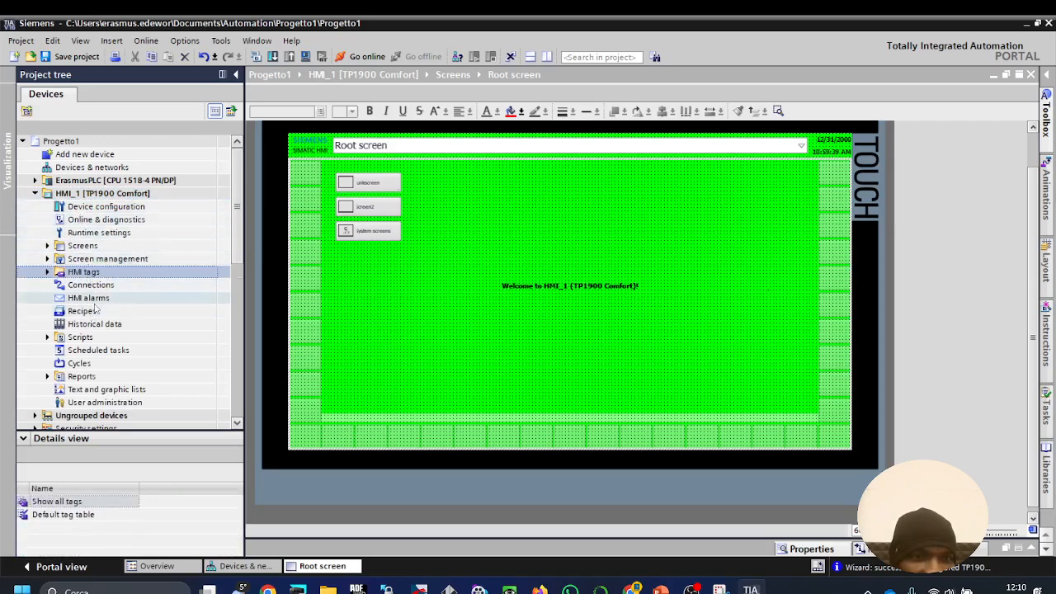
scroll(49, 247, "down", 2)
scroll(35, 225, "up", 2)
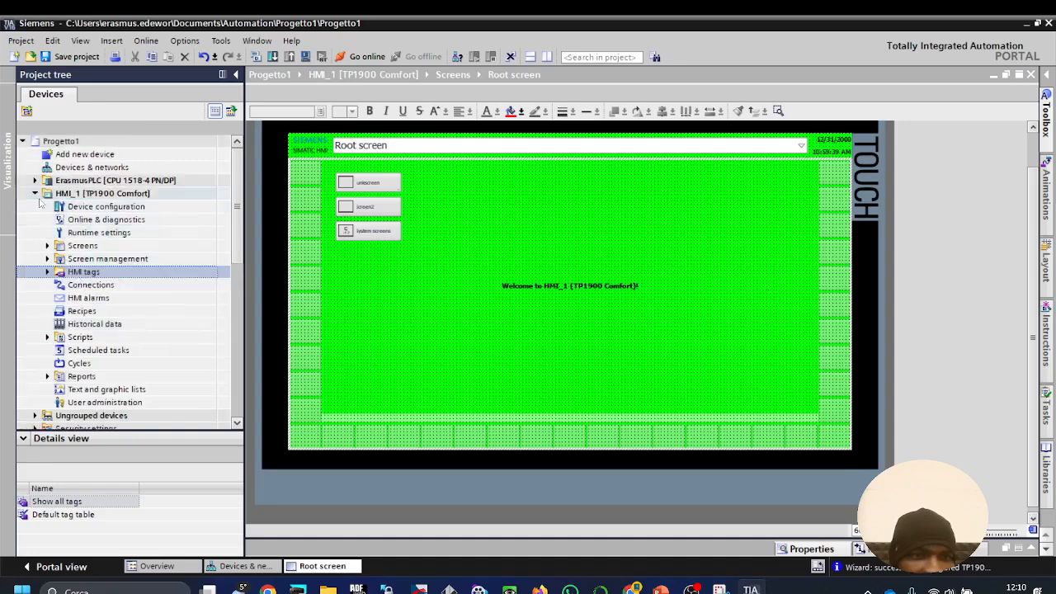
left_click(37, 194)
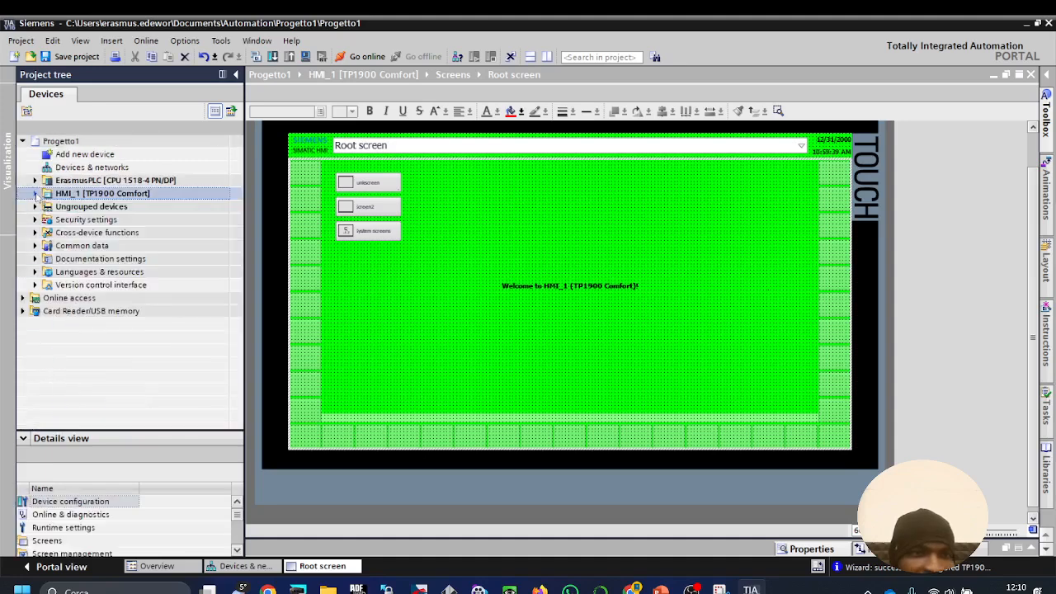
left_click(96, 182)
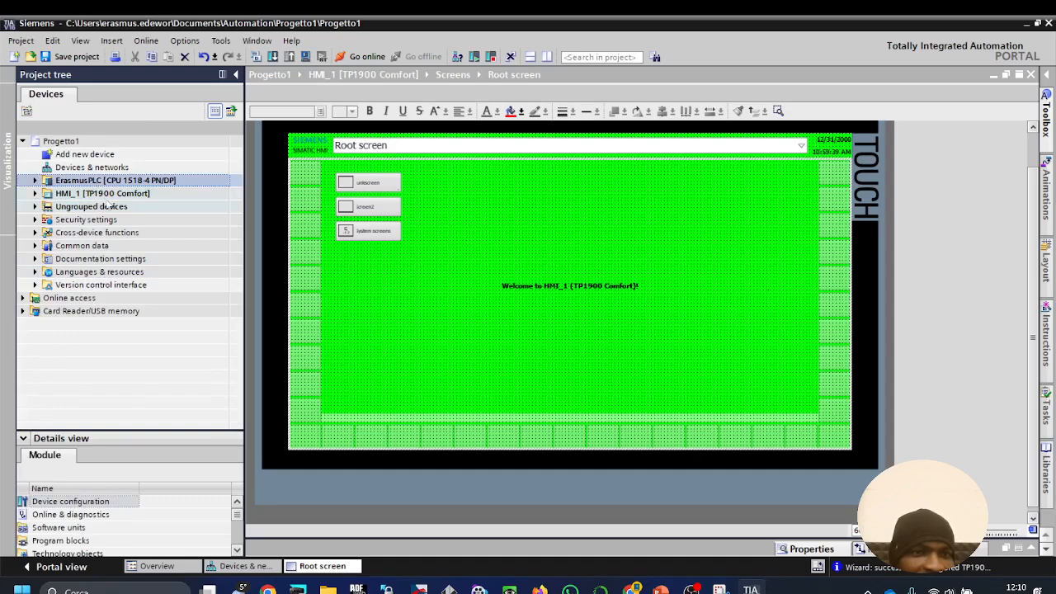
left_click(107, 195)
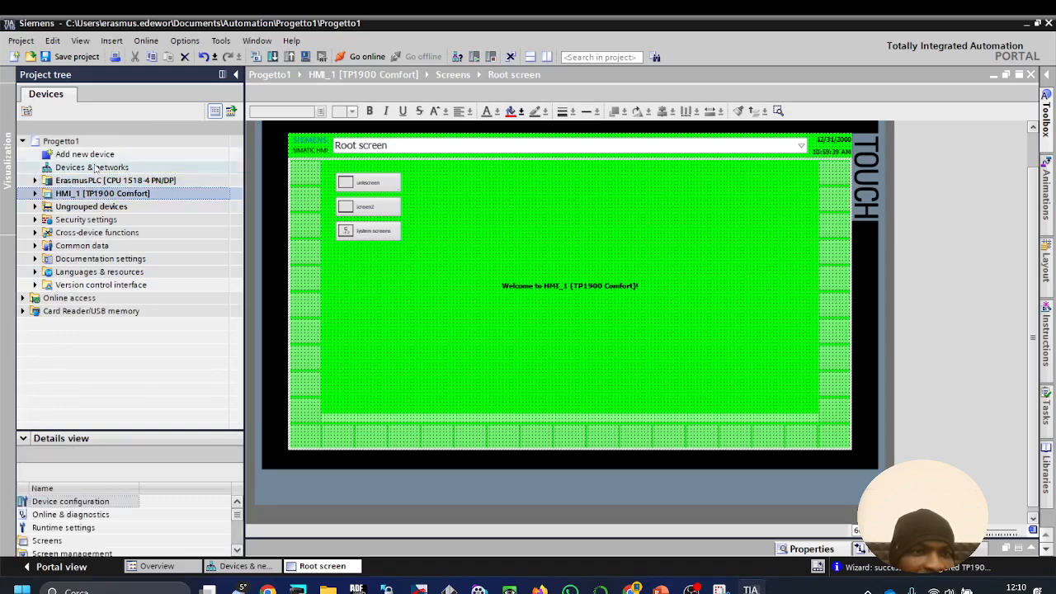
Step: Inspect the PLC and HMI connection in Devices & networks, comparing the network, device and topology views
double_click(93, 167)
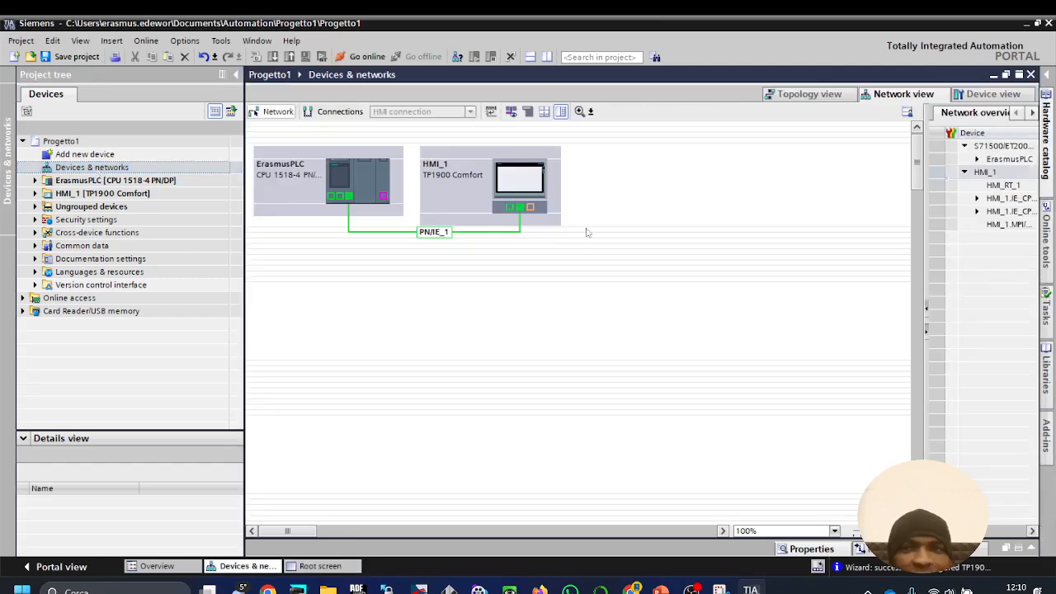
left_click(989, 97)
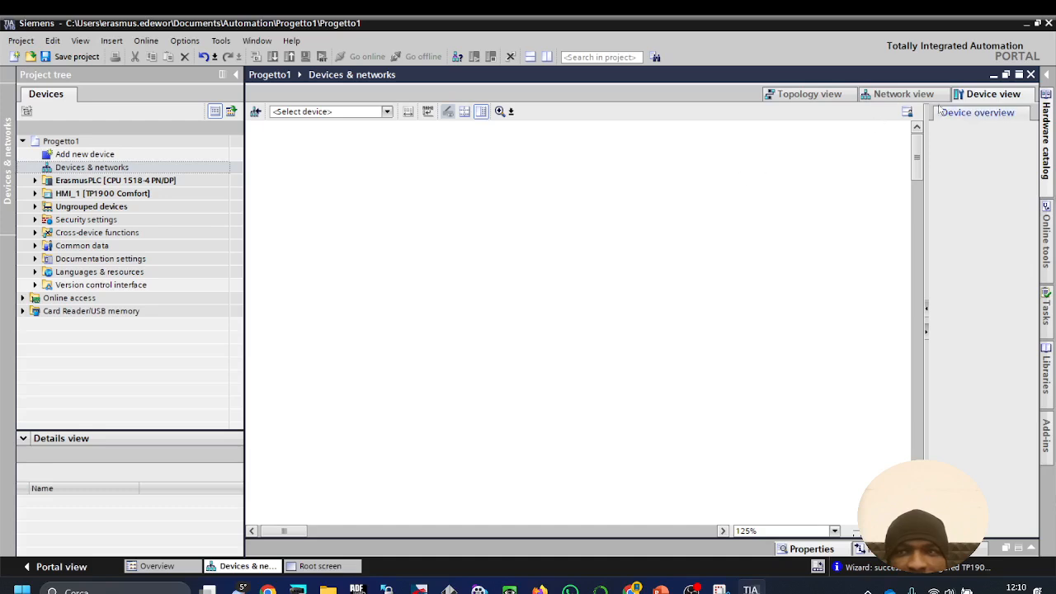
left_click(904, 93)
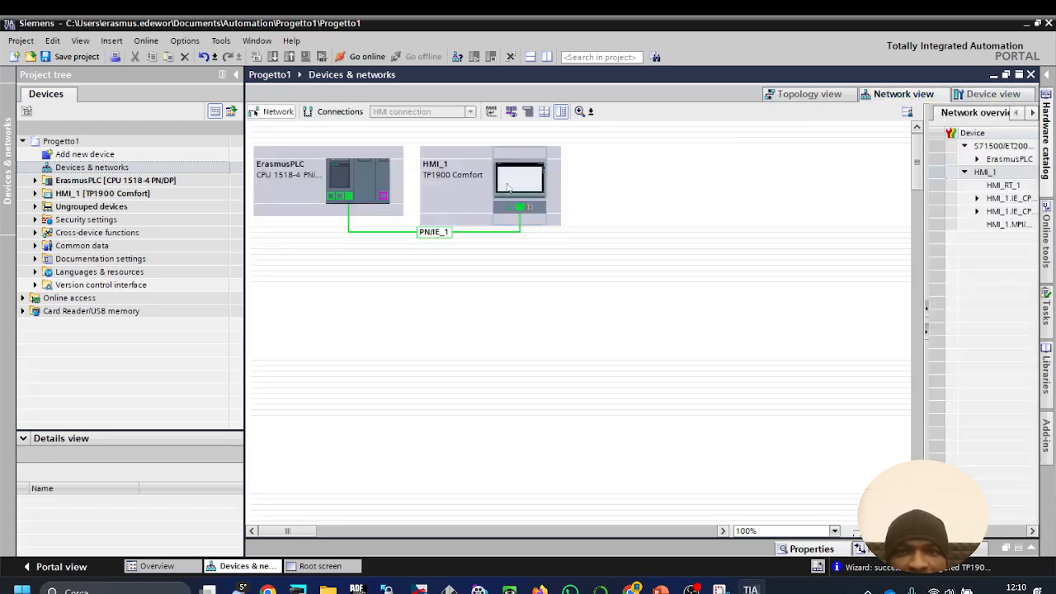
left_click(331, 185)
left_click(303, 160)
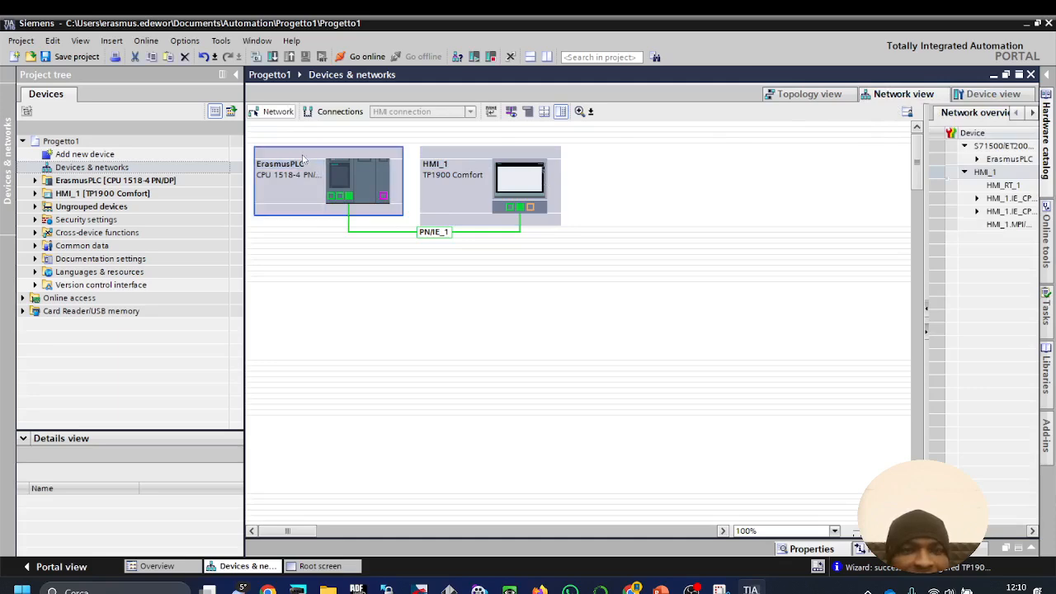
left_click(522, 184)
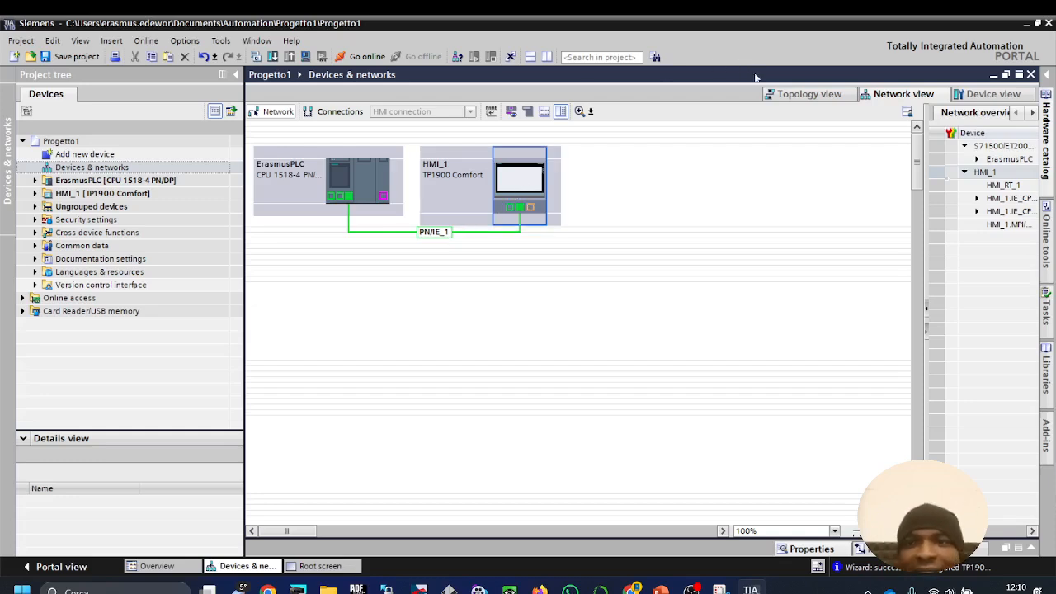
left_click(804, 95)
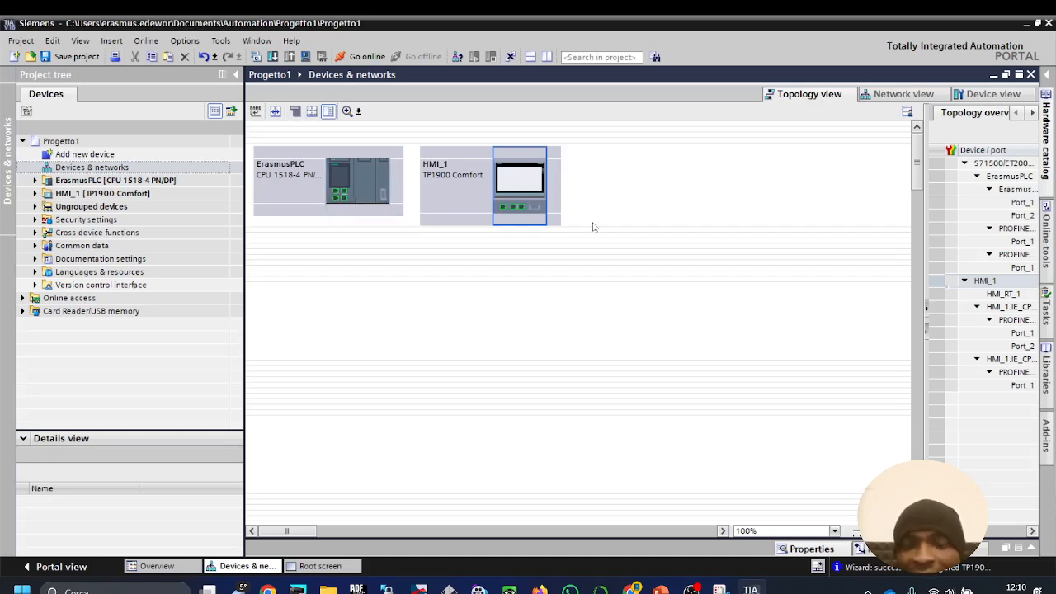
left_click(901, 95)
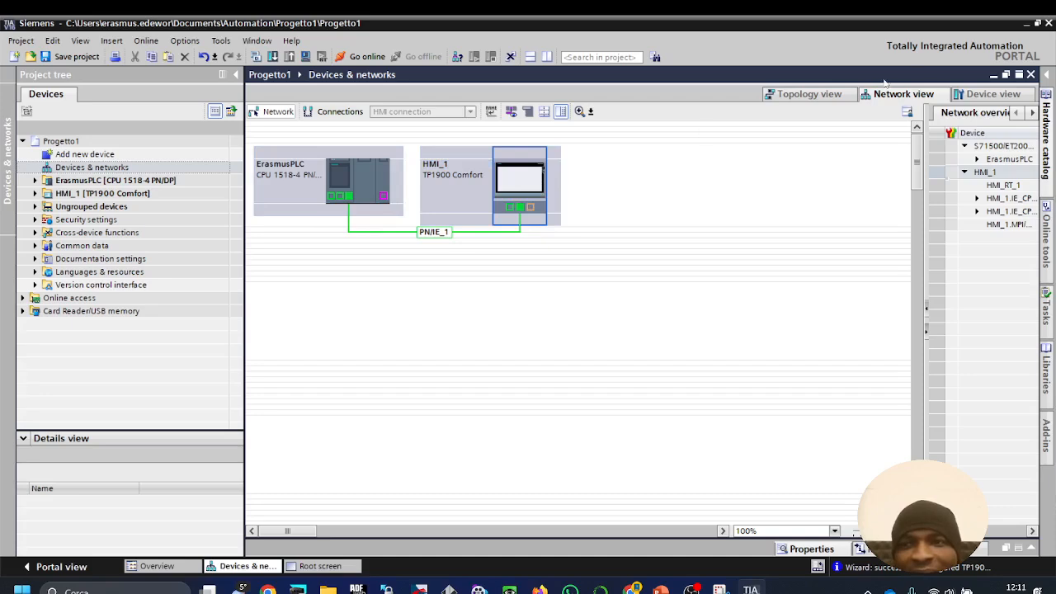
left_click(841, 93)
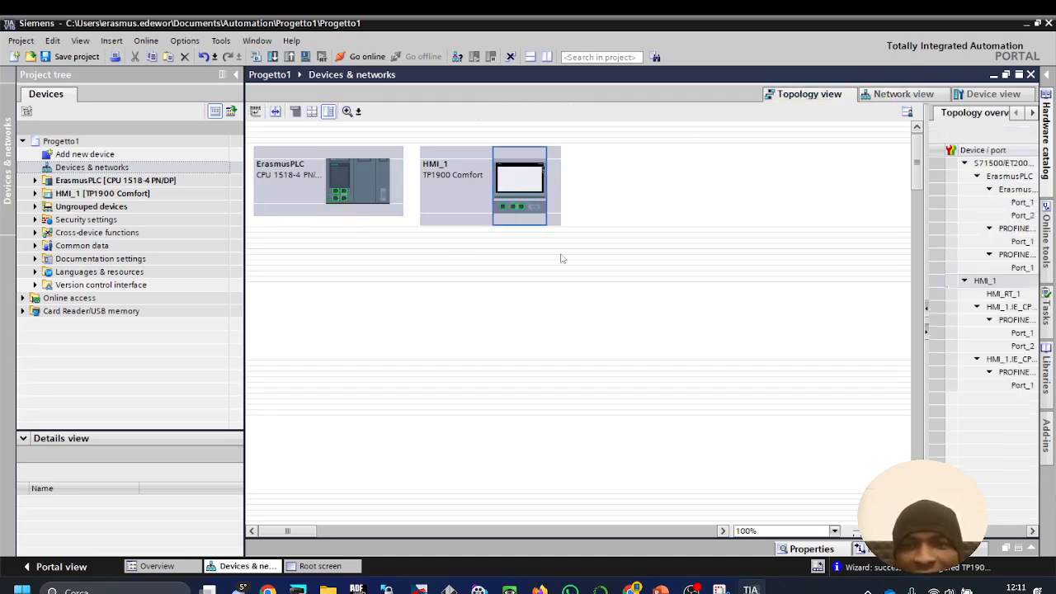
left_click(914, 96)
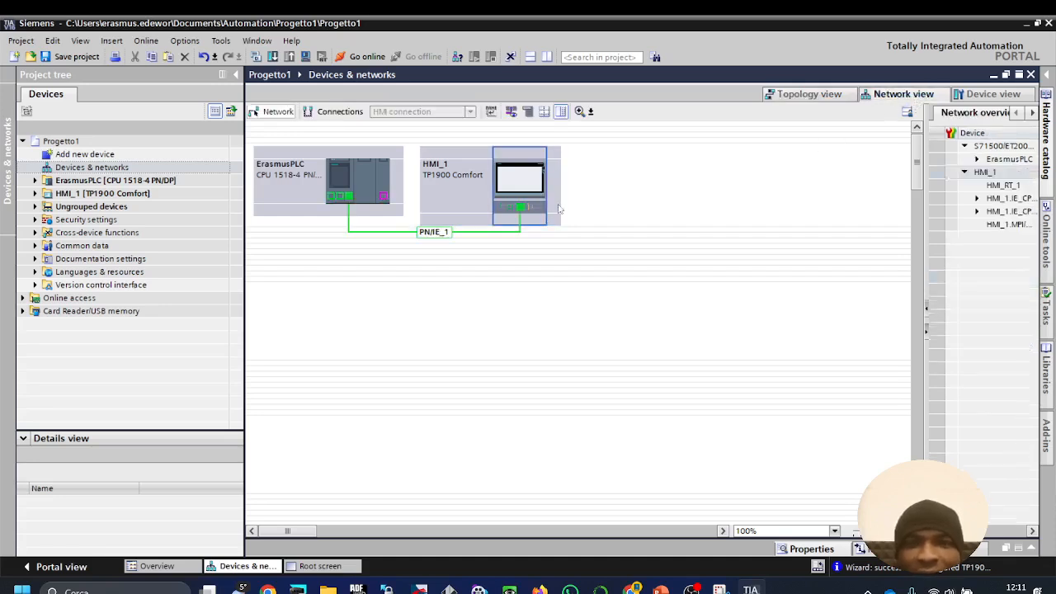
Step: Add a SINAMICS G120C drive to the project: 3AC 380-480V, PN, frame size FSA, IP20, 0.55kW, FA
left_click(93, 157)
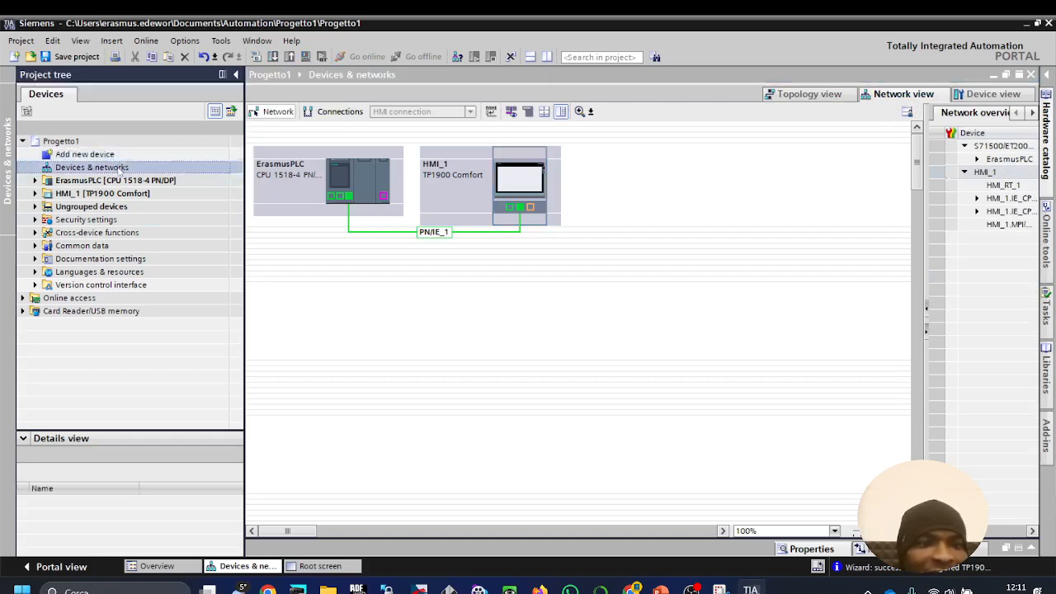
double_click(115, 157)
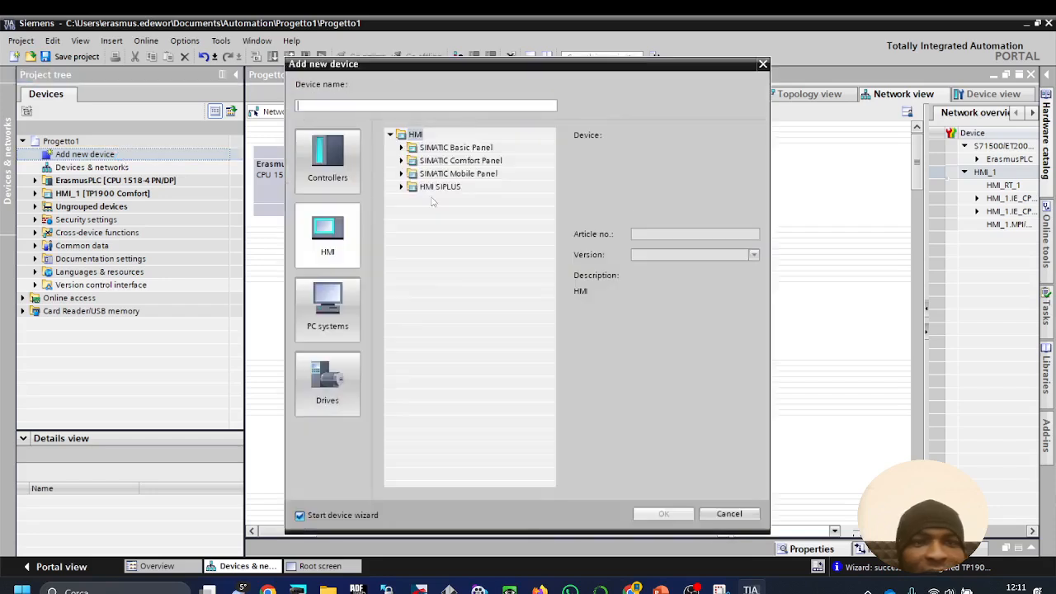
left_click(326, 382)
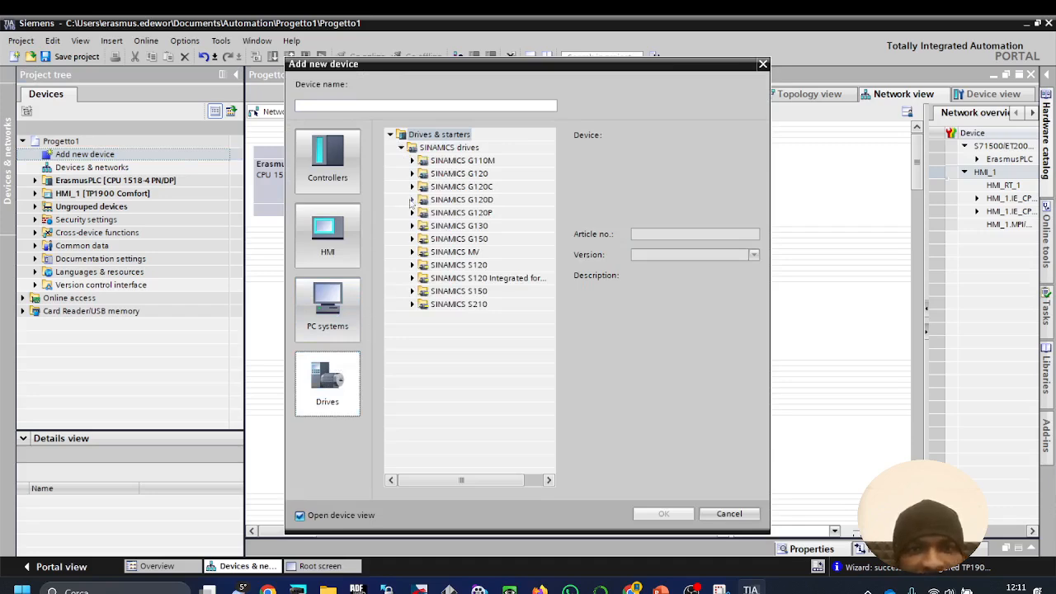
left_click(412, 186)
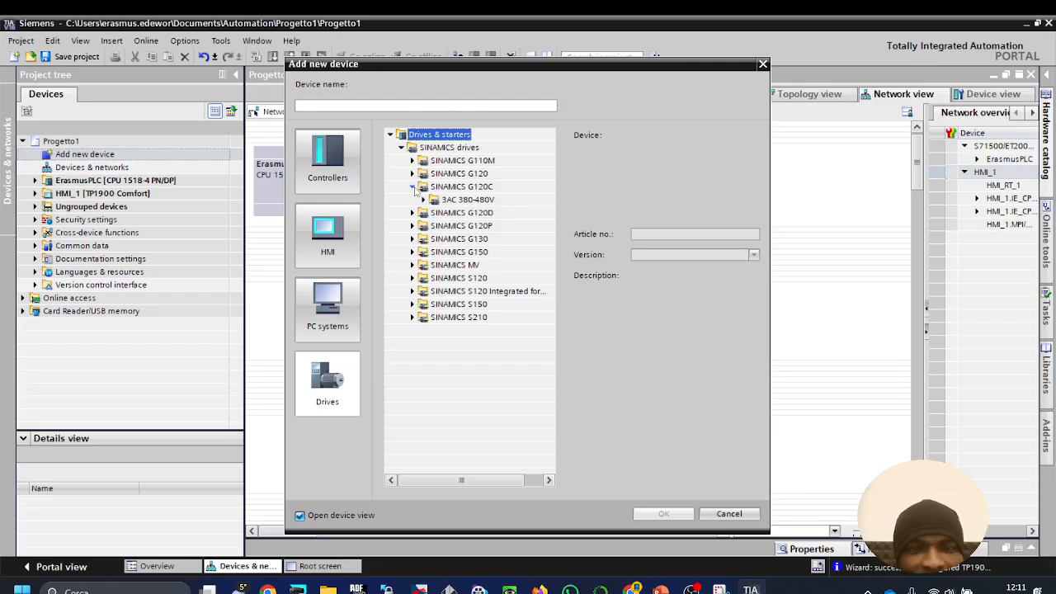
left_click(423, 200)
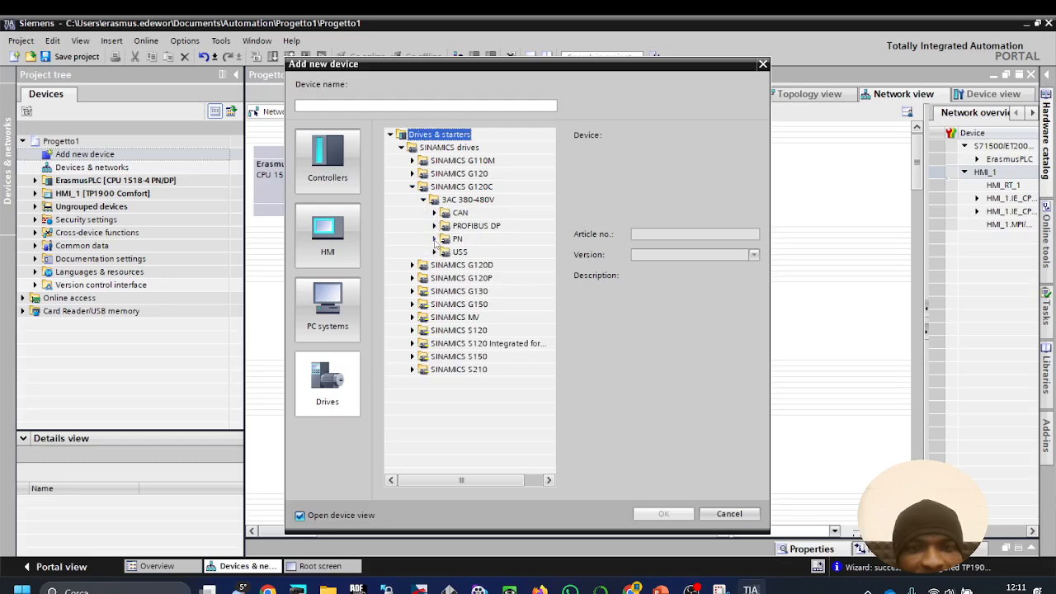
left_click(434, 239)
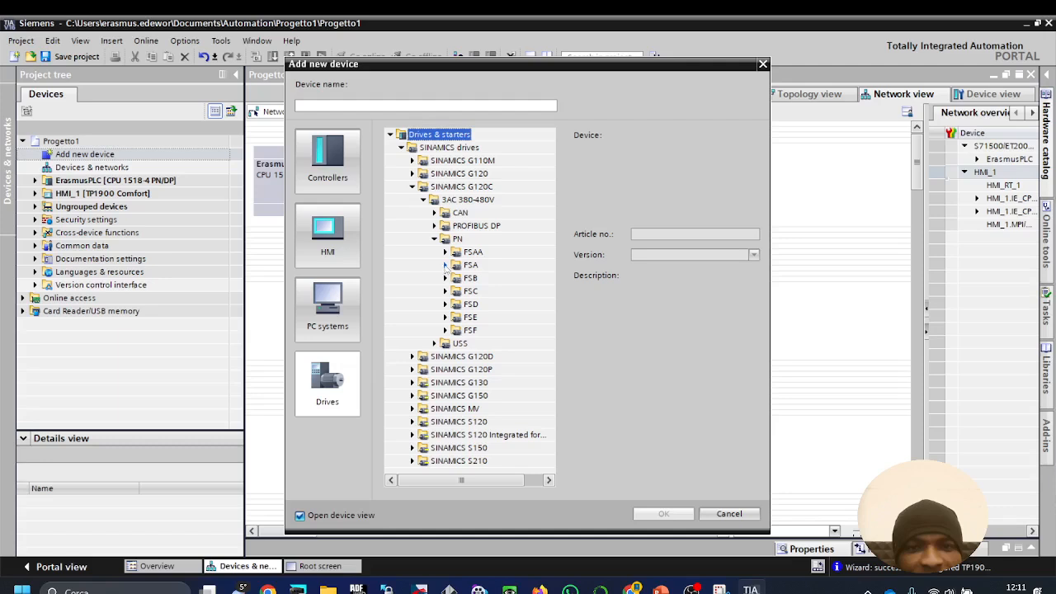
left_click(446, 265)
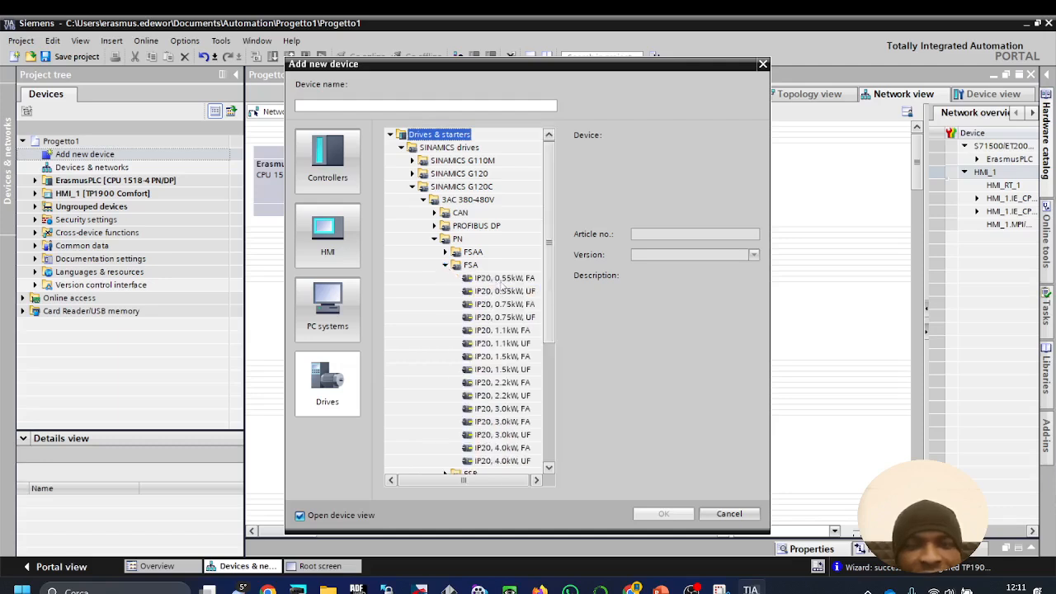
double_click(500, 279)
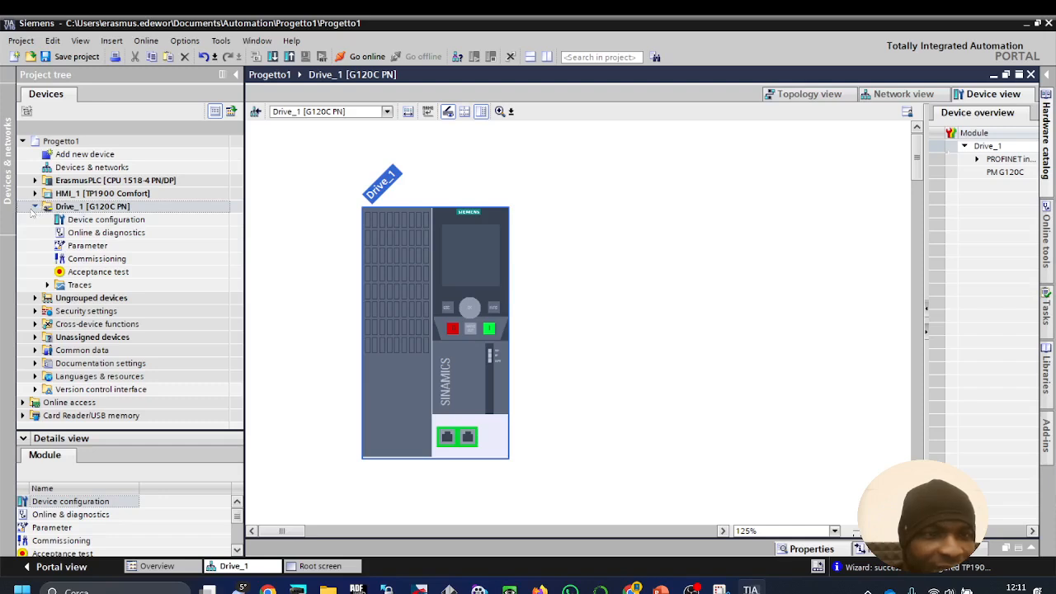
Step: Collapse the new drive's entry in the project tree and rename the drive to motorA in its general properties
left_click(35, 206)
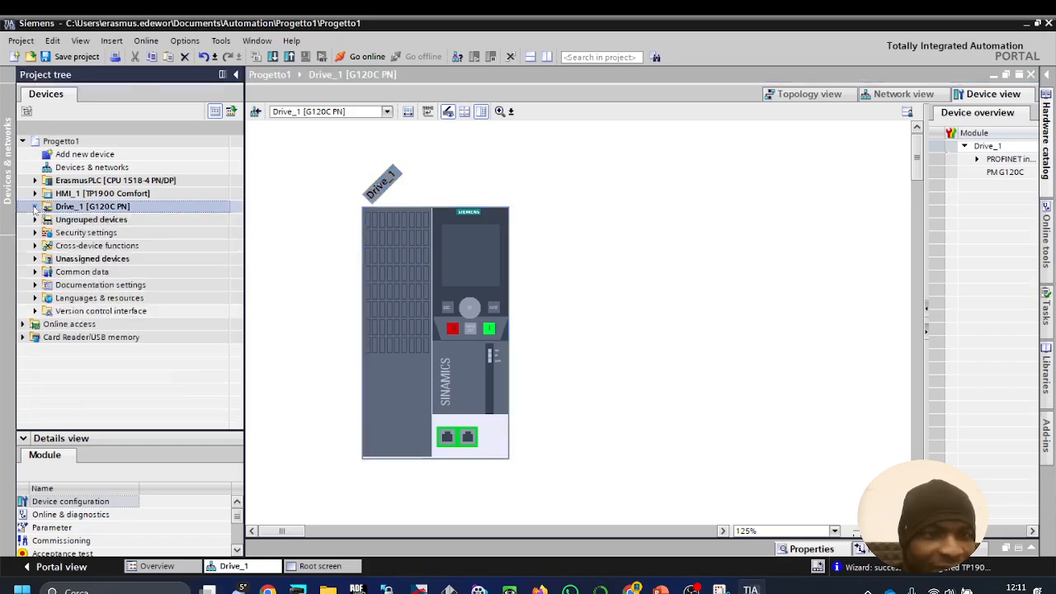
left_click(76, 183)
left_click(72, 193)
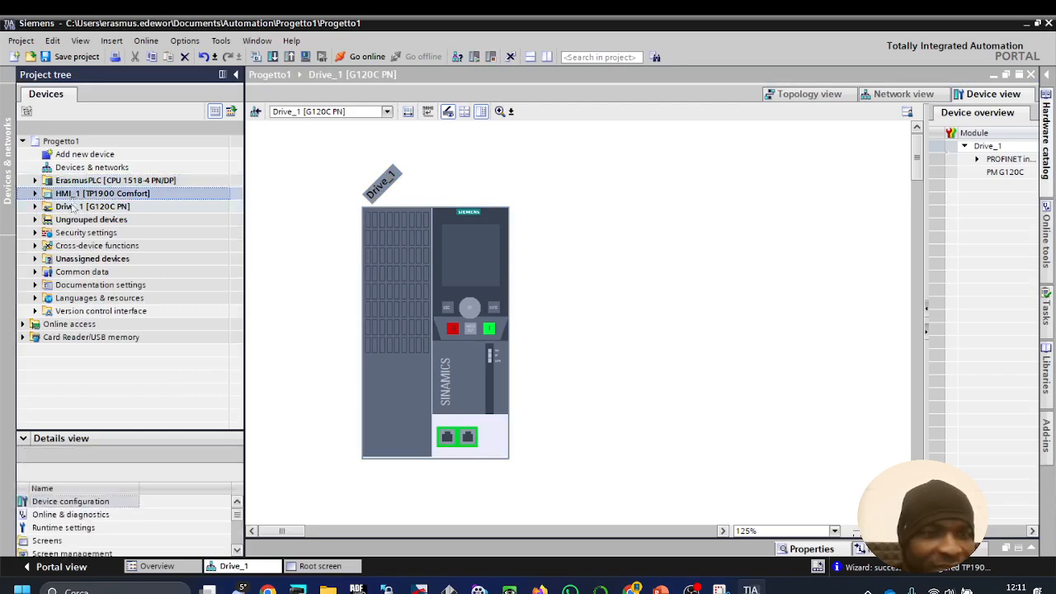
left_click(74, 206)
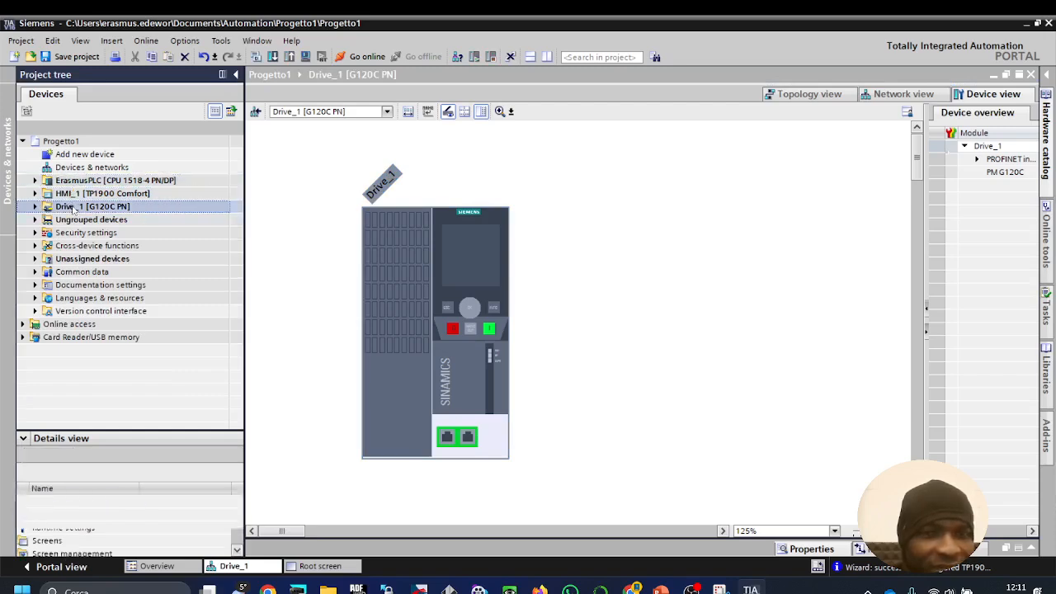
double_click(381, 190)
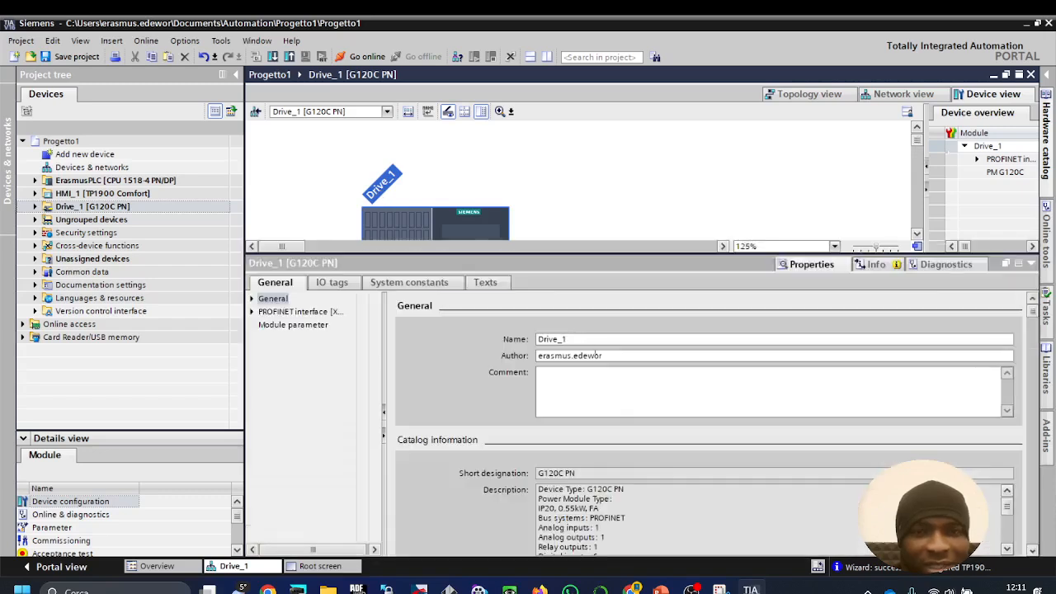
left_click_drag(569, 339, 477, 338)
type("motorA")
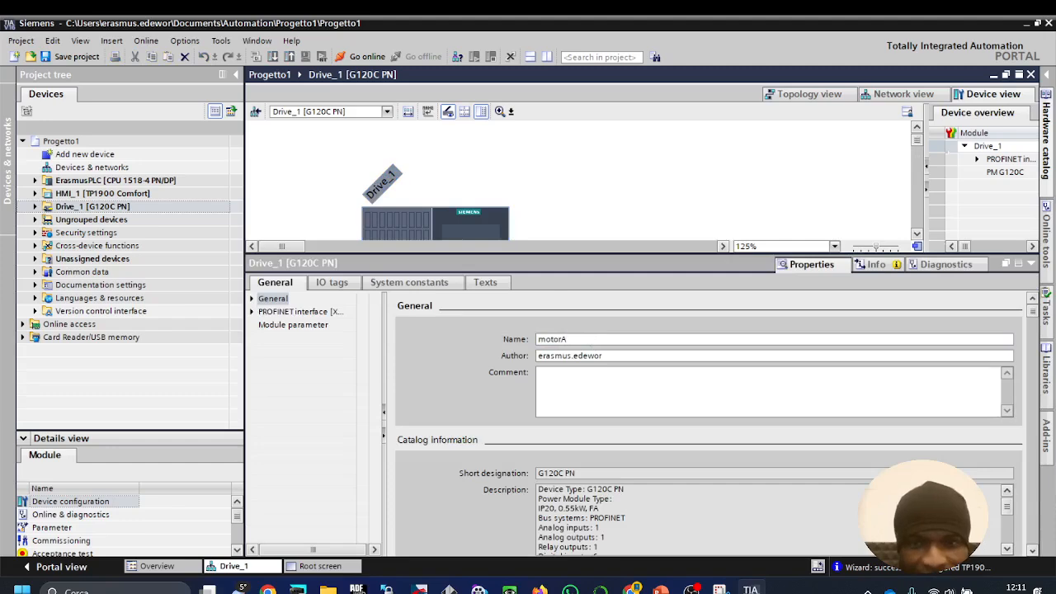
left_click(658, 411)
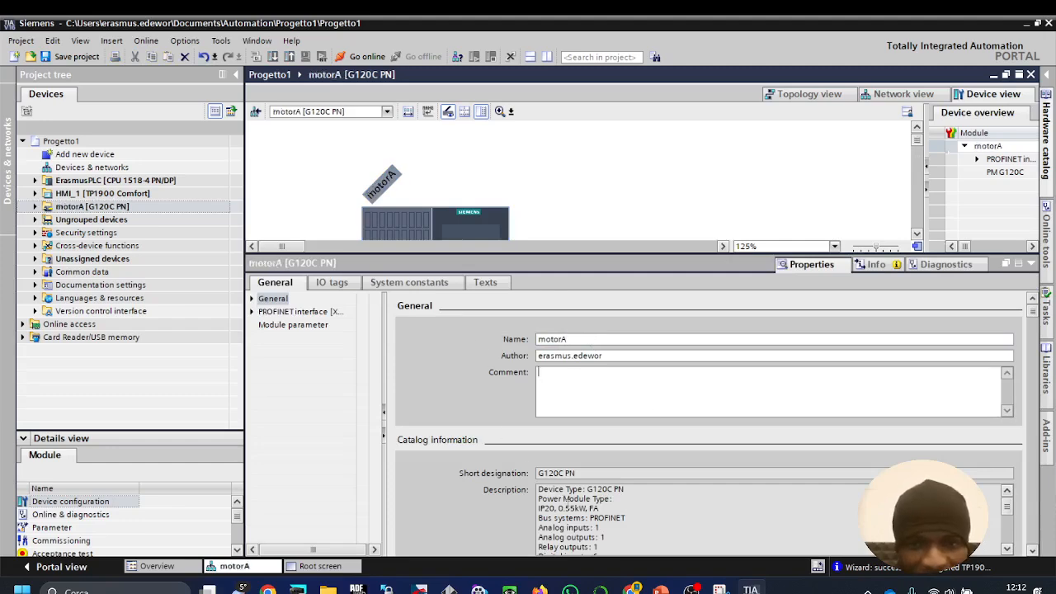
Step: Connect motorA's PROFINET interface to the PN/IE_1 subnet in its Ethernet addresses settings
left_click(252, 312)
left_click(284, 325)
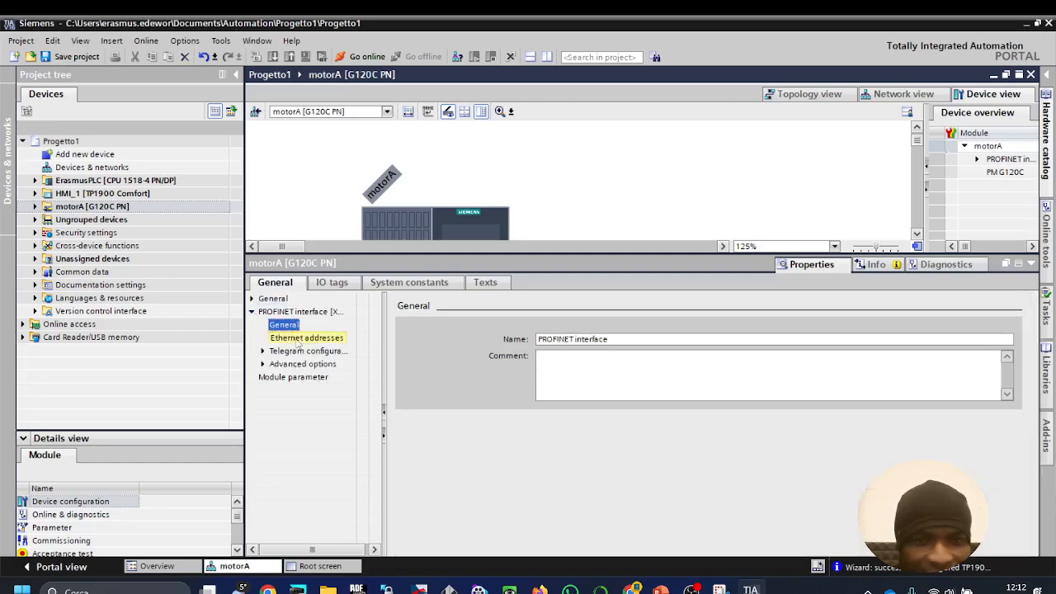
left_click(304, 338)
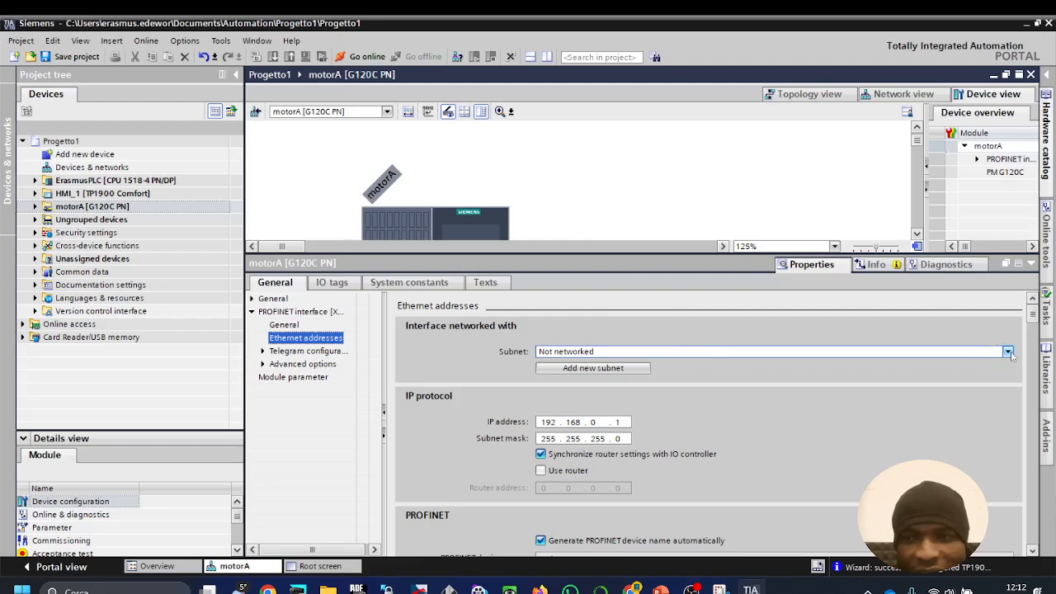
left_click(1008, 353)
left_click(587, 375)
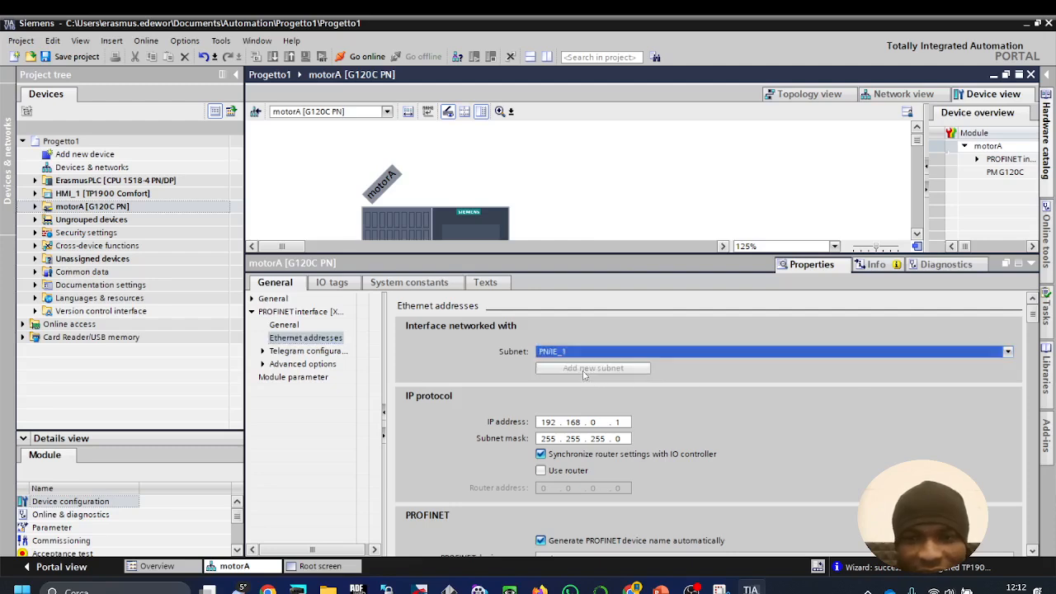
Step: Try giving motorA its own router instead of synchronizing with the IO controller, and restore the synchronization
scroll(656, 507, "down", 3)
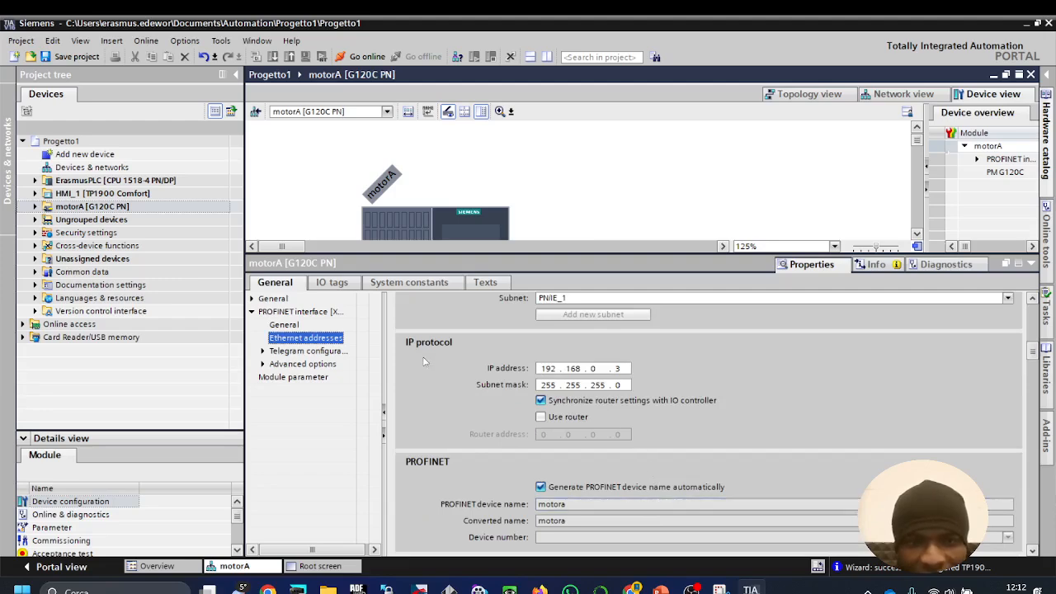
left_click(544, 418)
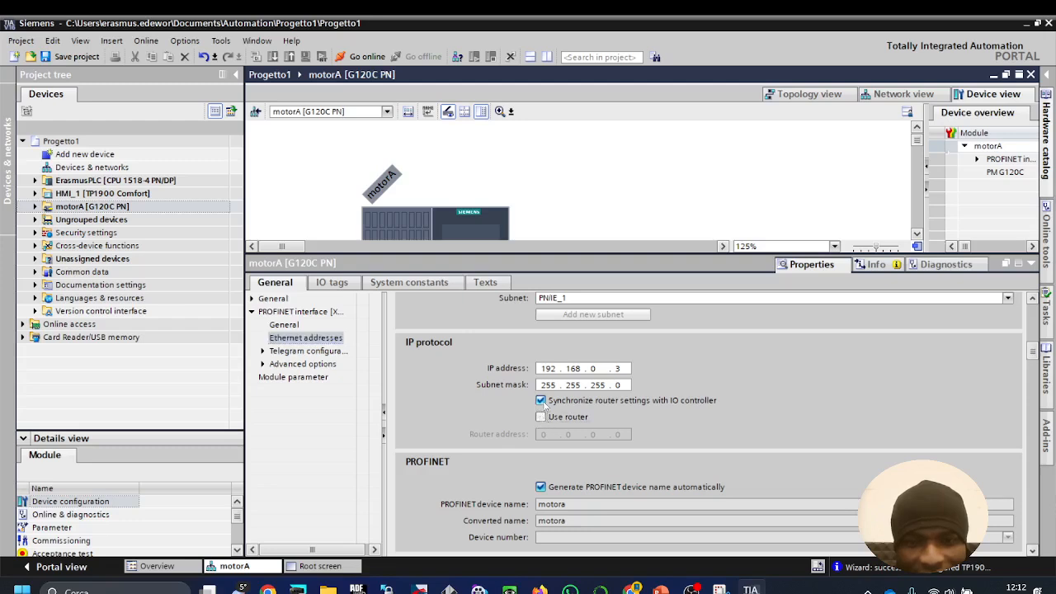
left_click(540, 400)
left_click(541, 418)
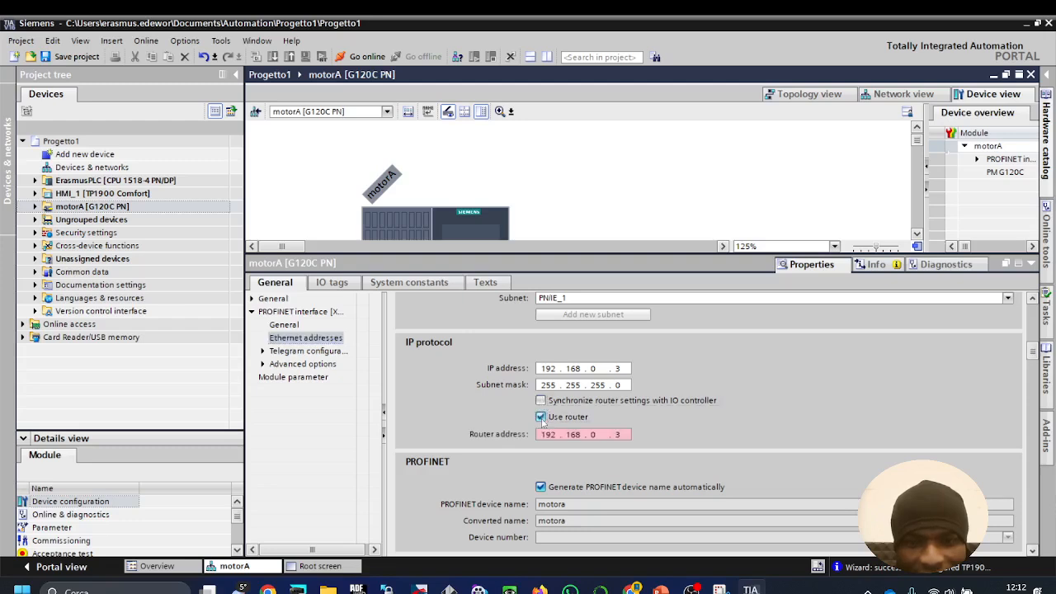
left_click(540, 401)
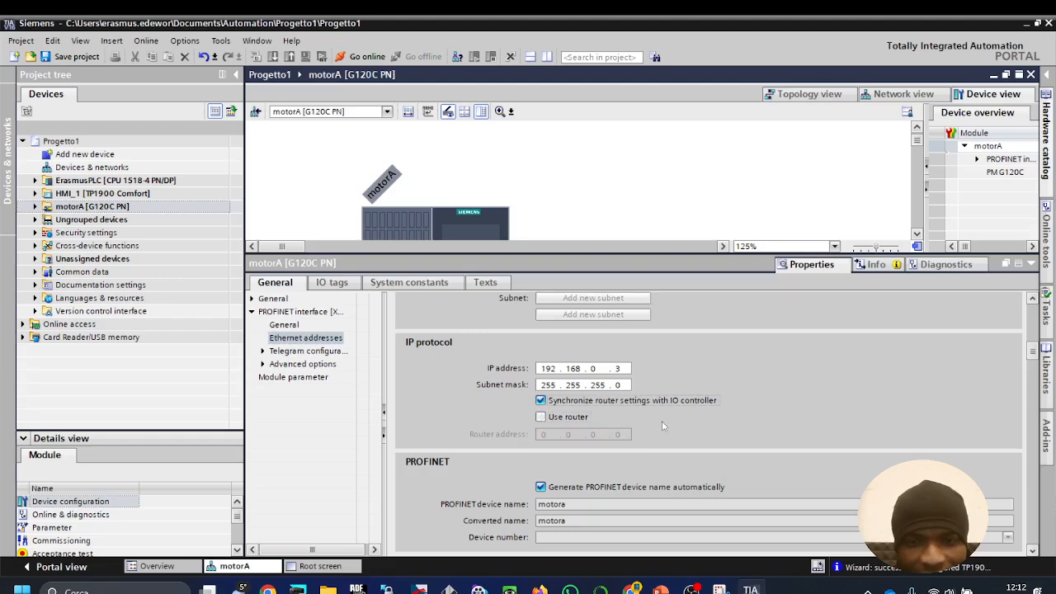
Step: Try a manual PROFINET device name of motorA for the drive, and restore automatic name generation
scroll(662, 426, "down", 2)
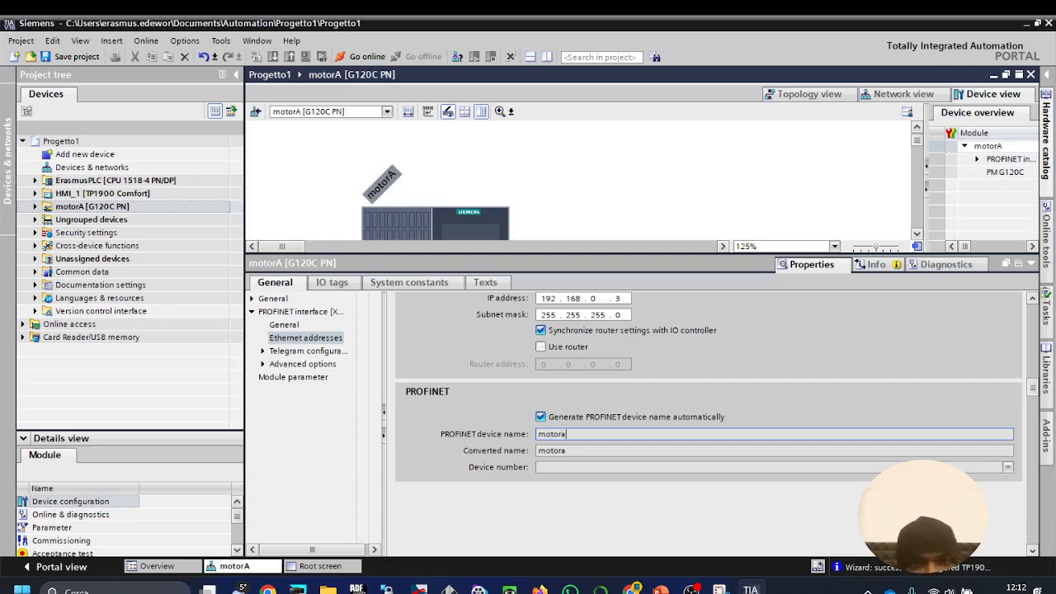
left_click(396, 183)
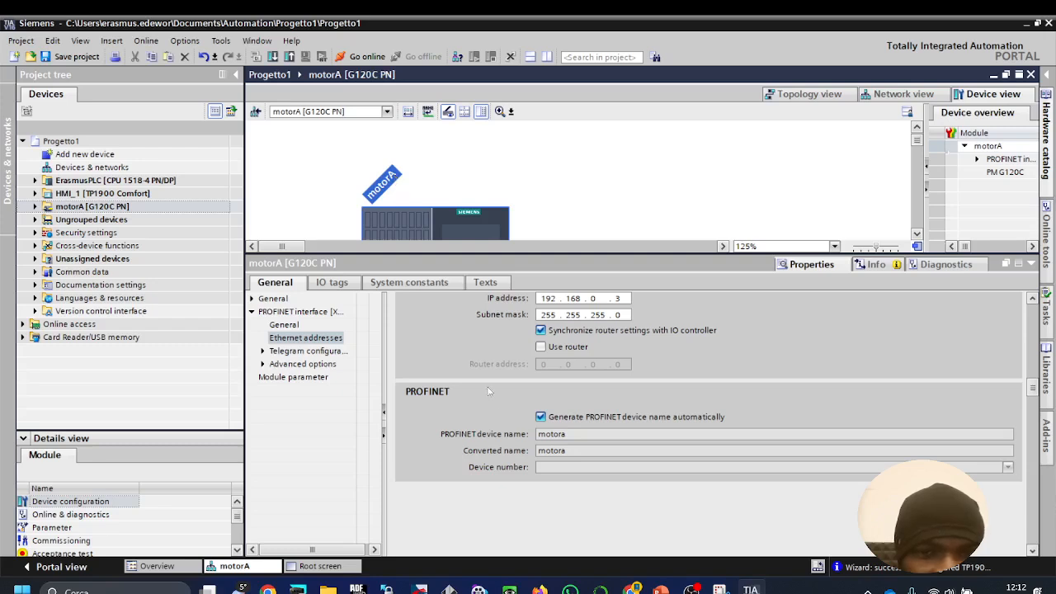
double_click(566, 435)
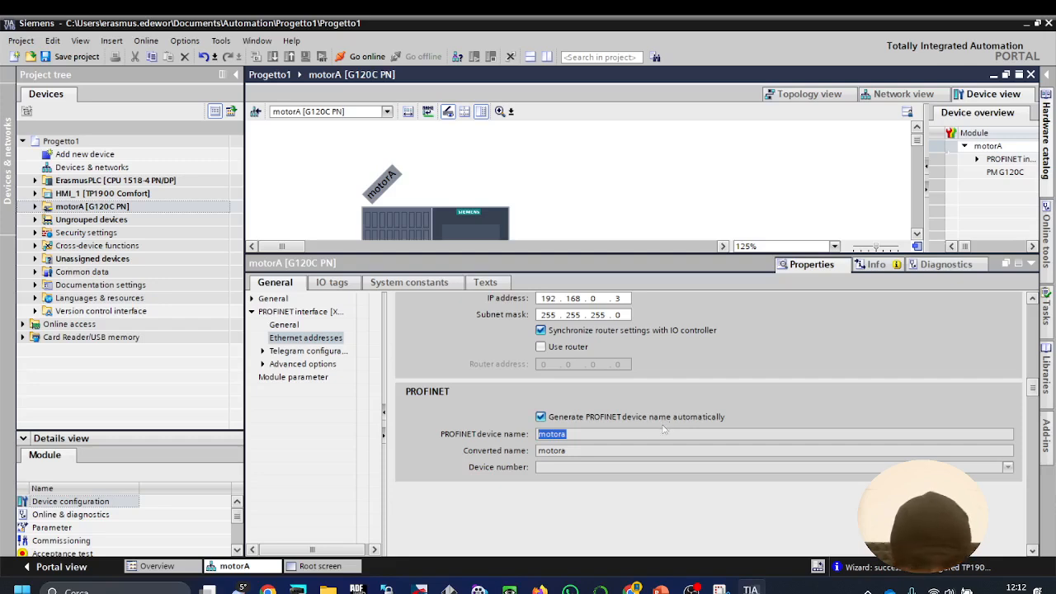
left_click(541, 417)
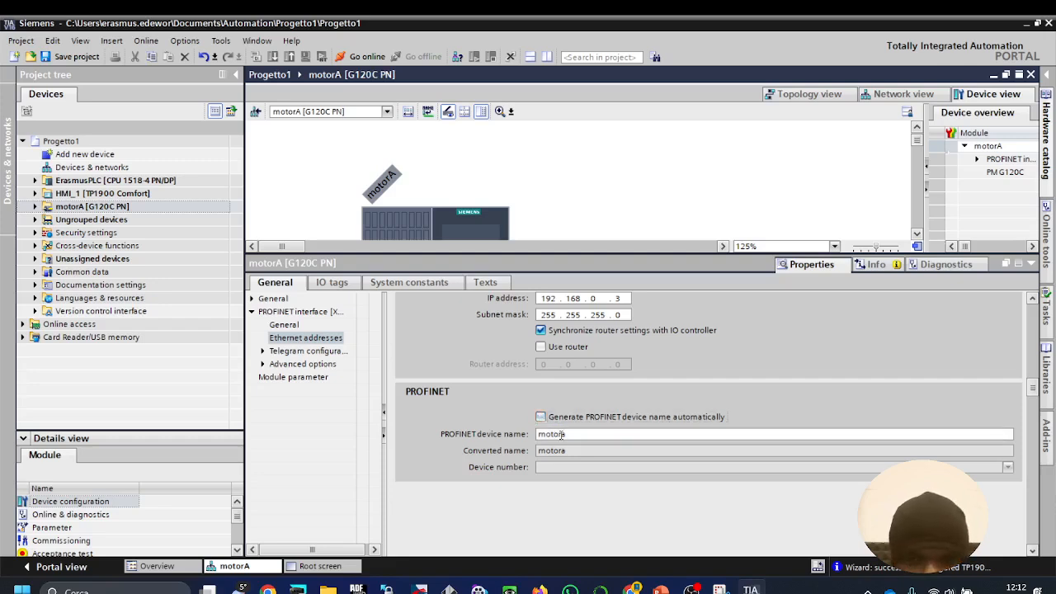
left_click(564, 434)
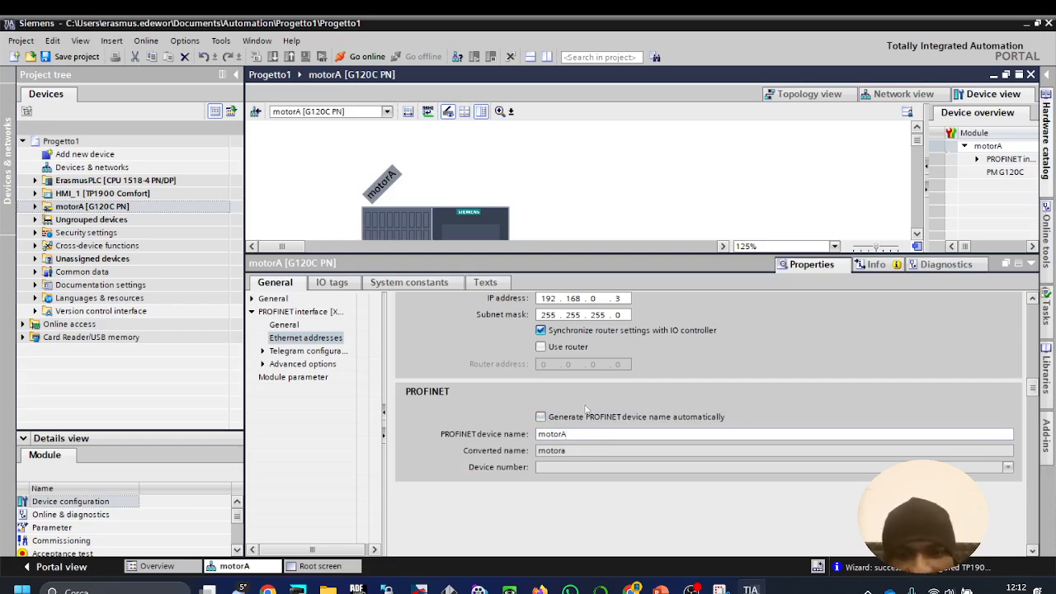
left_click(588, 449)
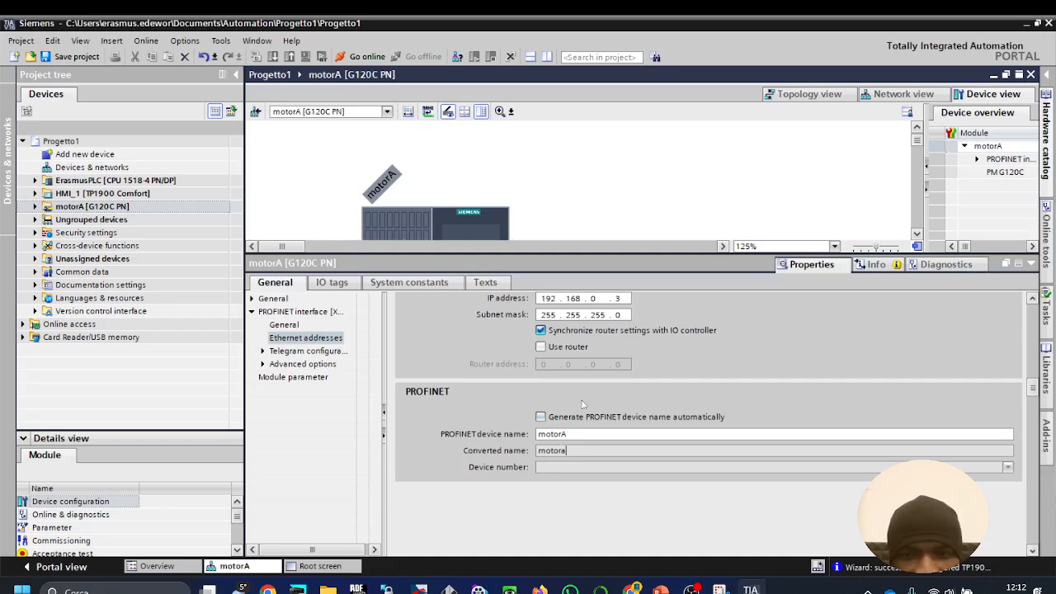
left_click(540, 417)
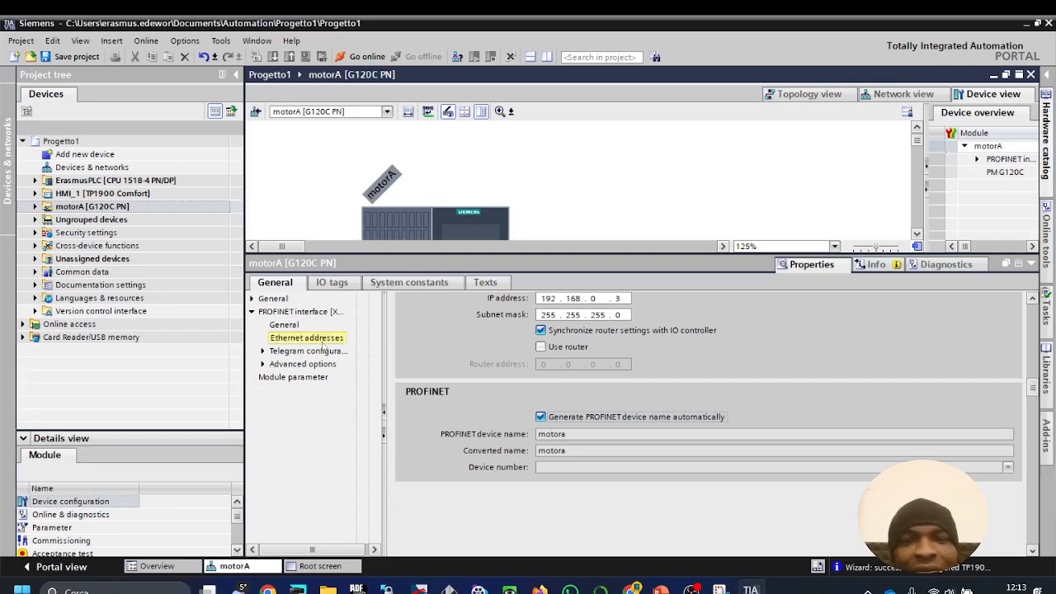
Step: Set motorA's Send (Actual value) telegram to SIEMENS telegram 354 in the telegram configuration
left_click_drag(1032, 385, 1017, 301)
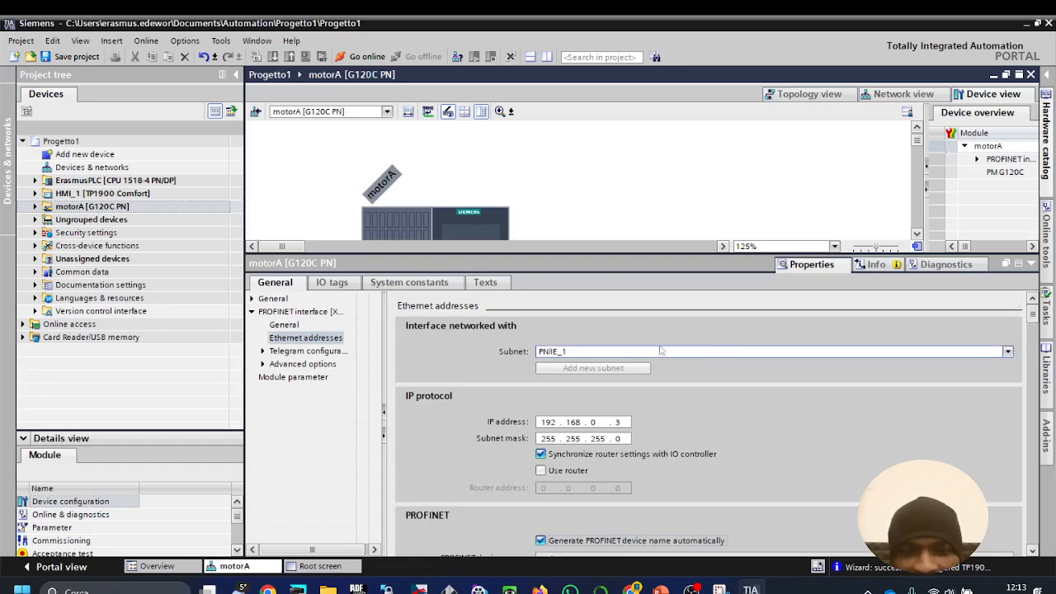
left_click(263, 353)
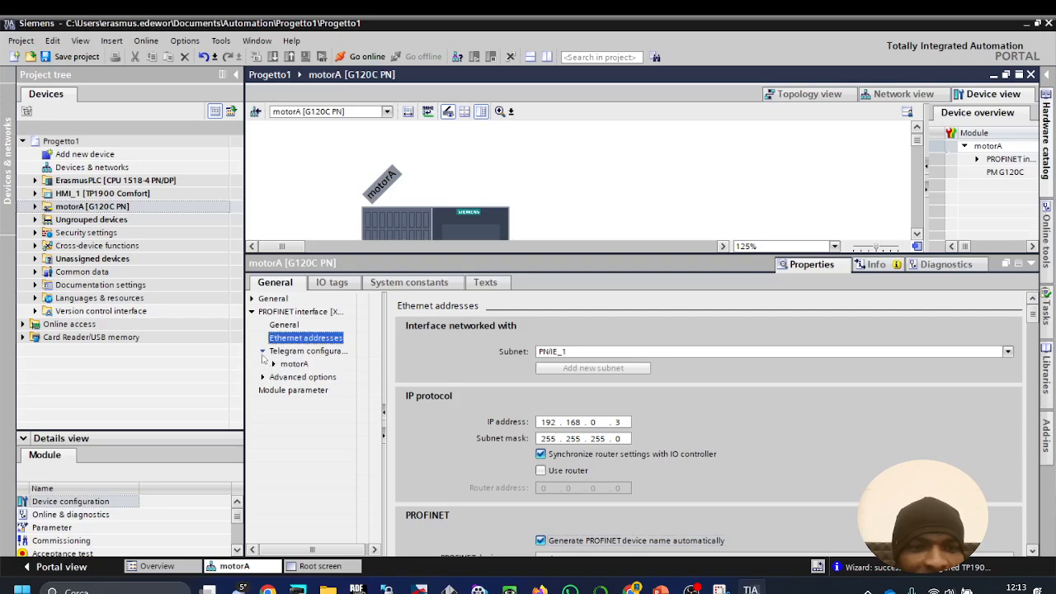
left_click(291, 355)
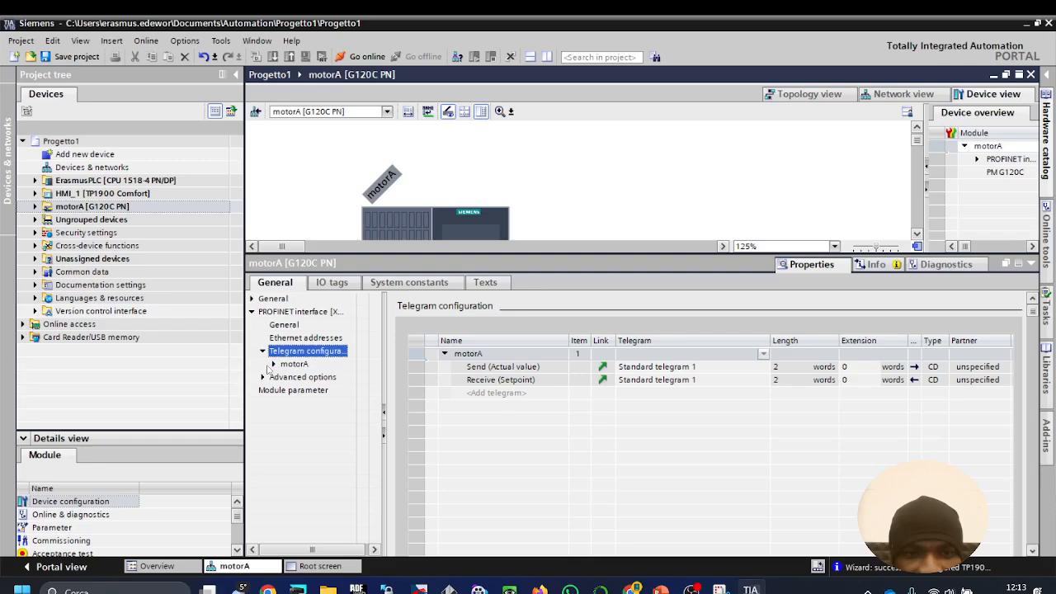
left_click(273, 364)
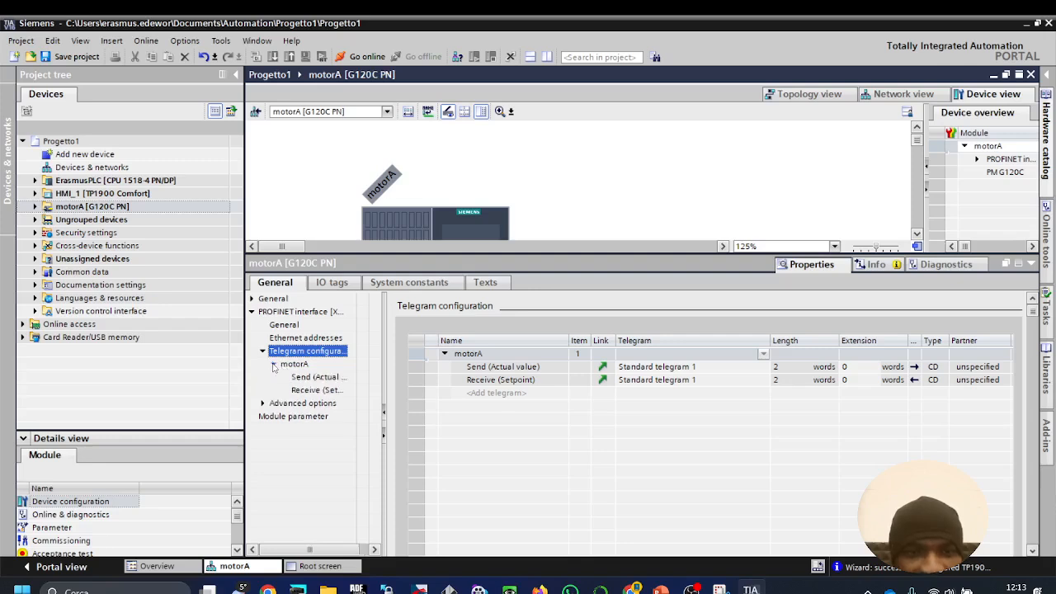
left_click(301, 379)
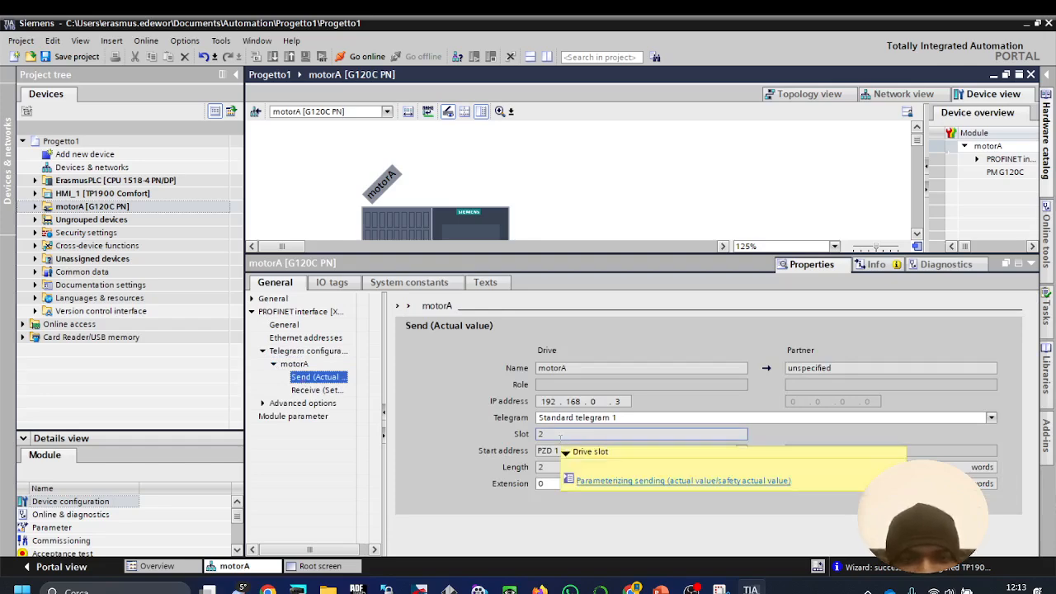
left_click(581, 434)
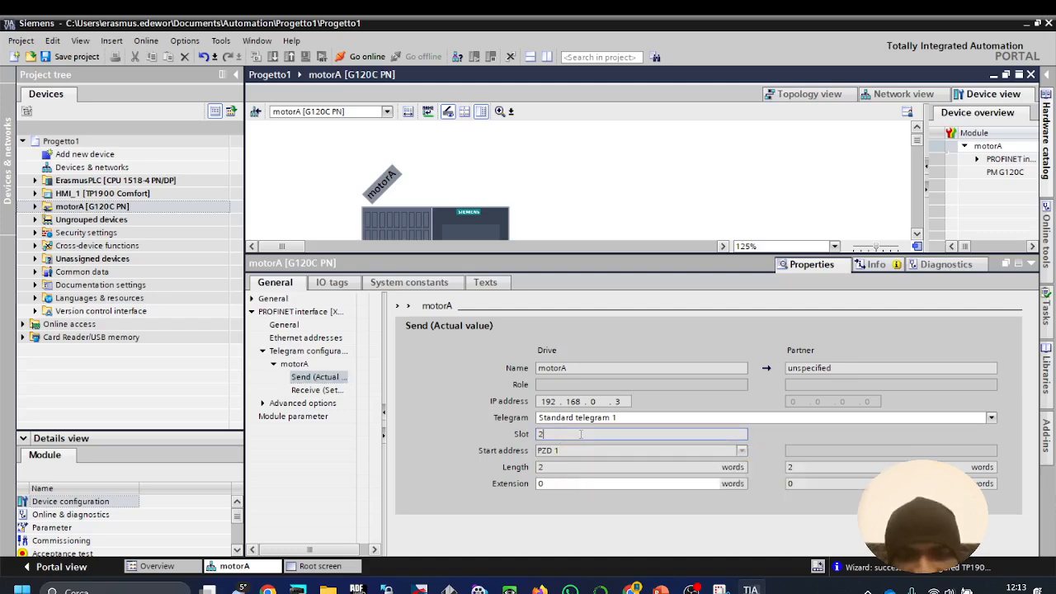
left_click(649, 419)
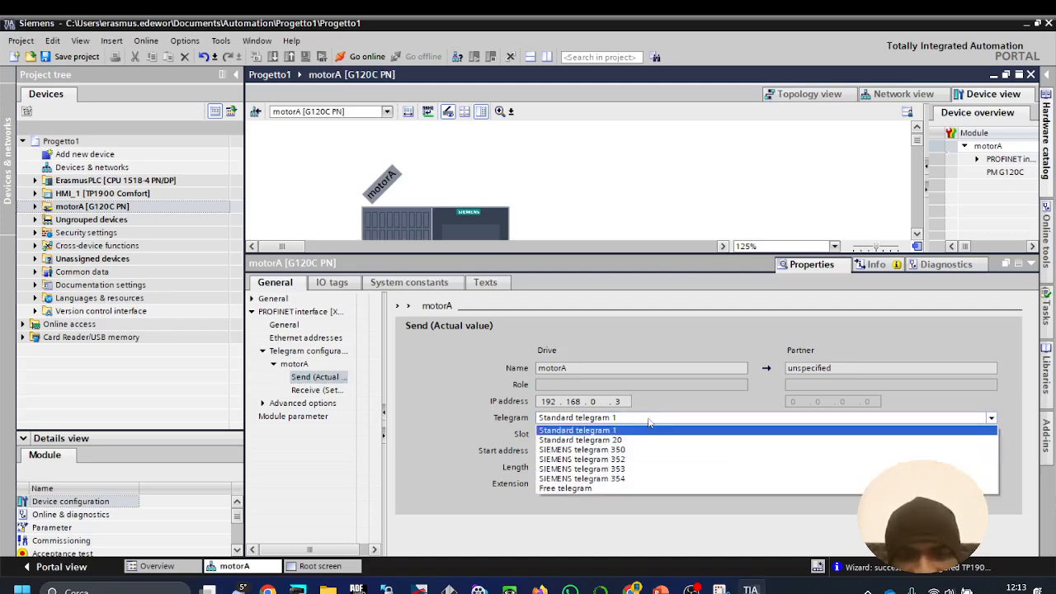
left_click(618, 483)
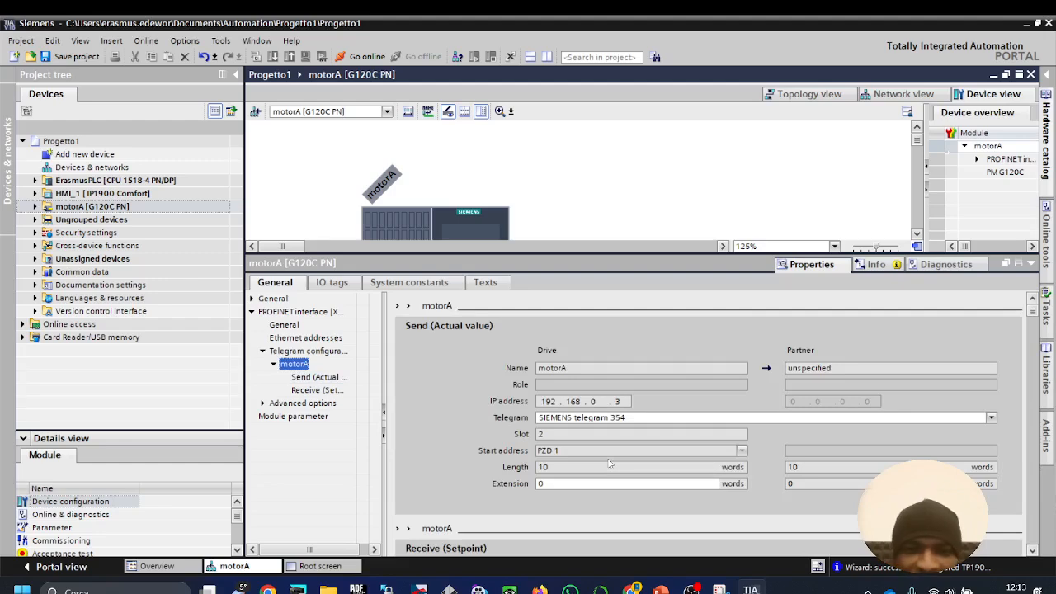
Step: Check the slot and the Send and Receive telegram settings for motorA
left_click(544, 434)
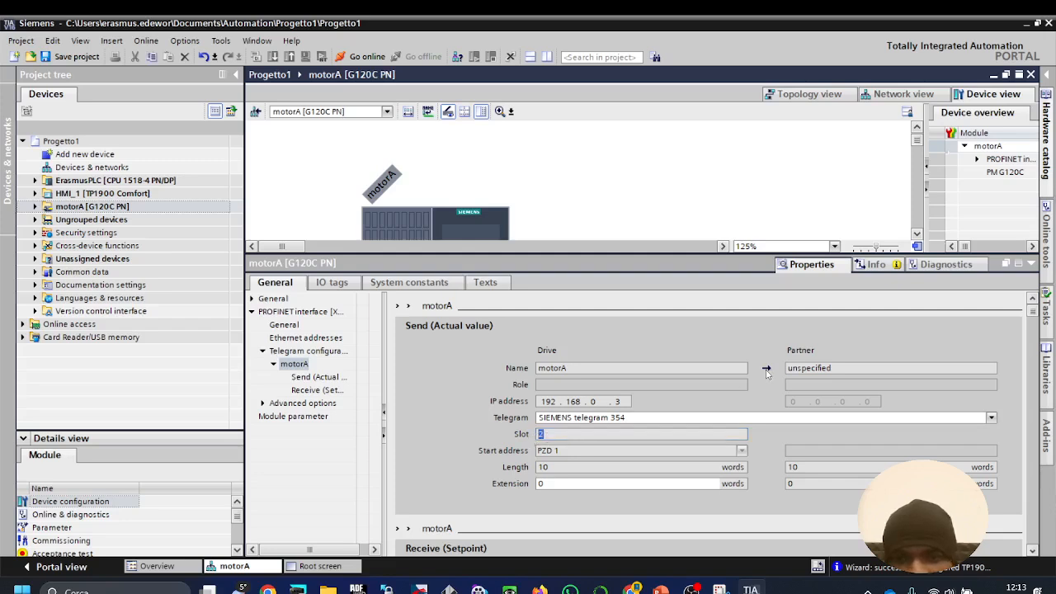
left_click(319, 391)
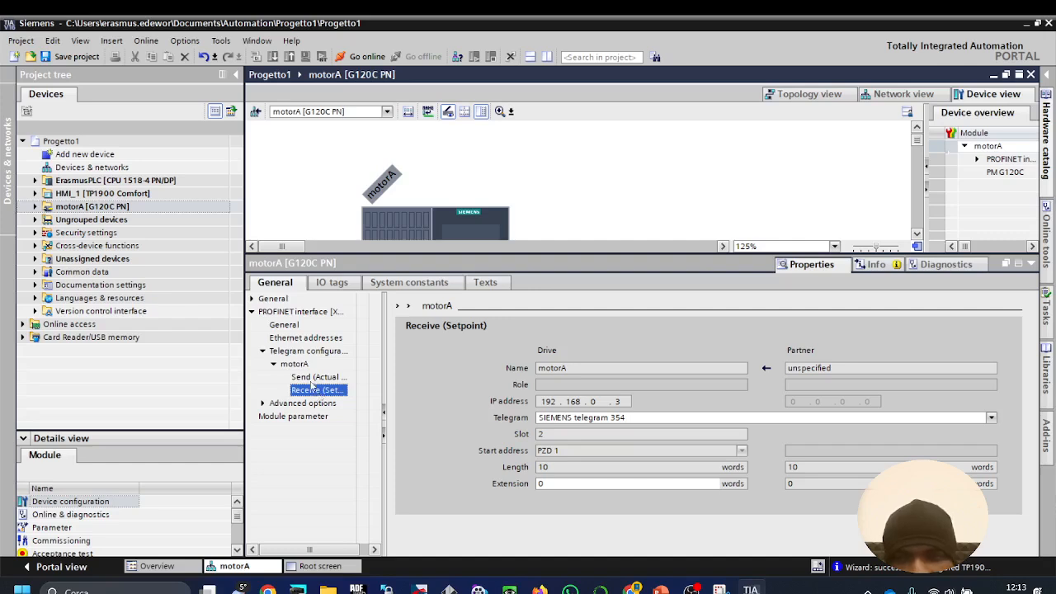
left_click(297, 365)
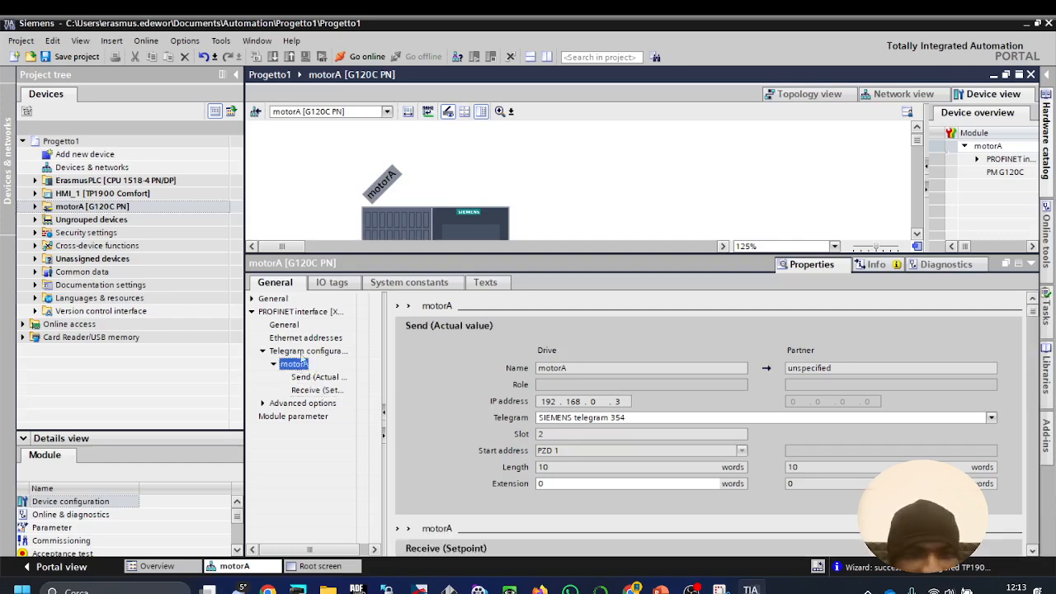
Step: Examine the MRP domain and media redundancy role choices in the PROFINET interface's advanced options
left_click(275, 404)
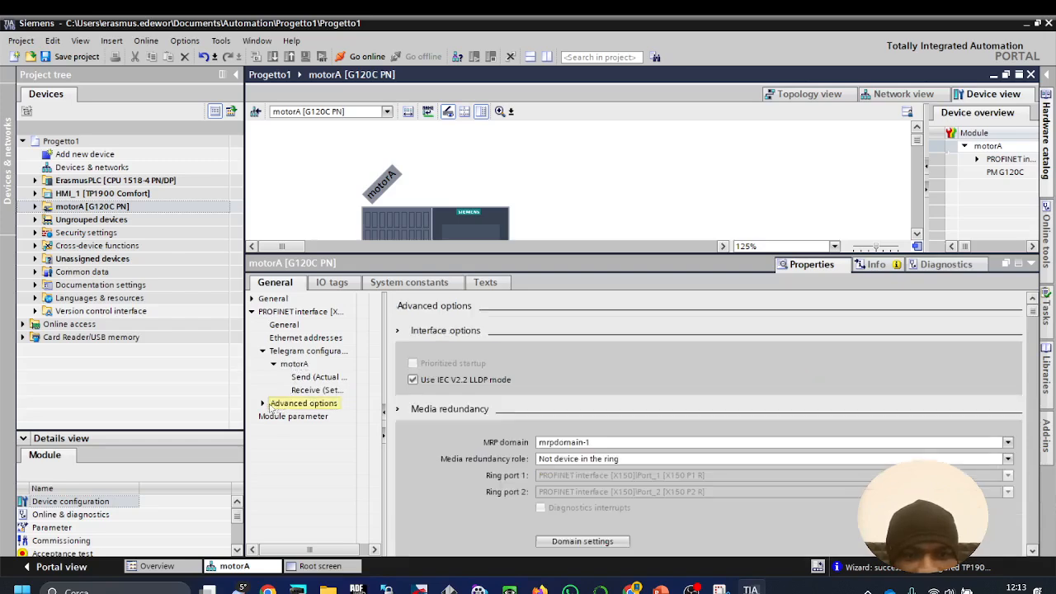
left_click(275, 405)
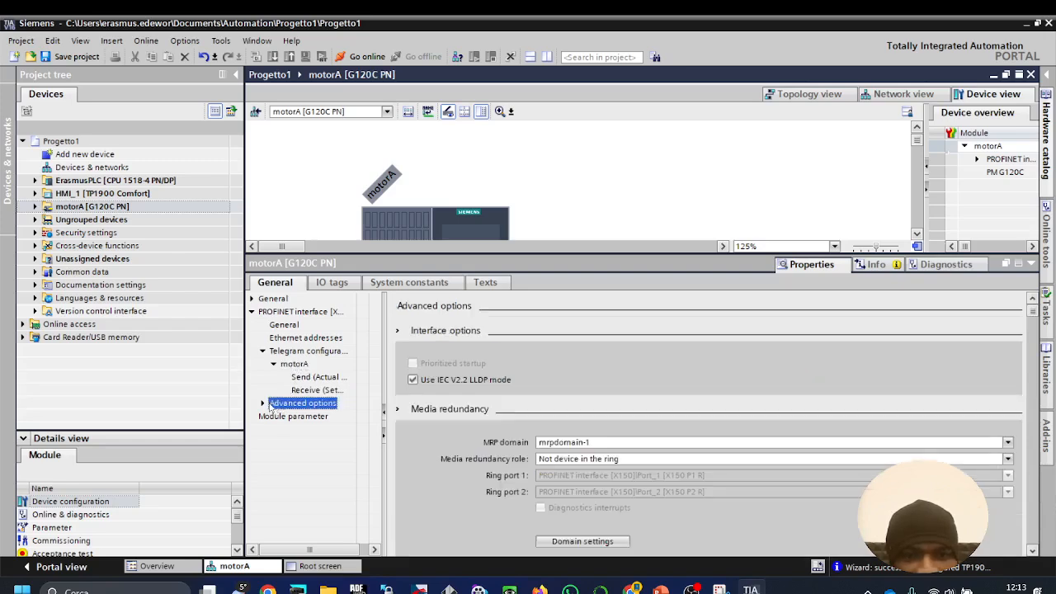
left_click(682, 445)
left_click(682, 450)
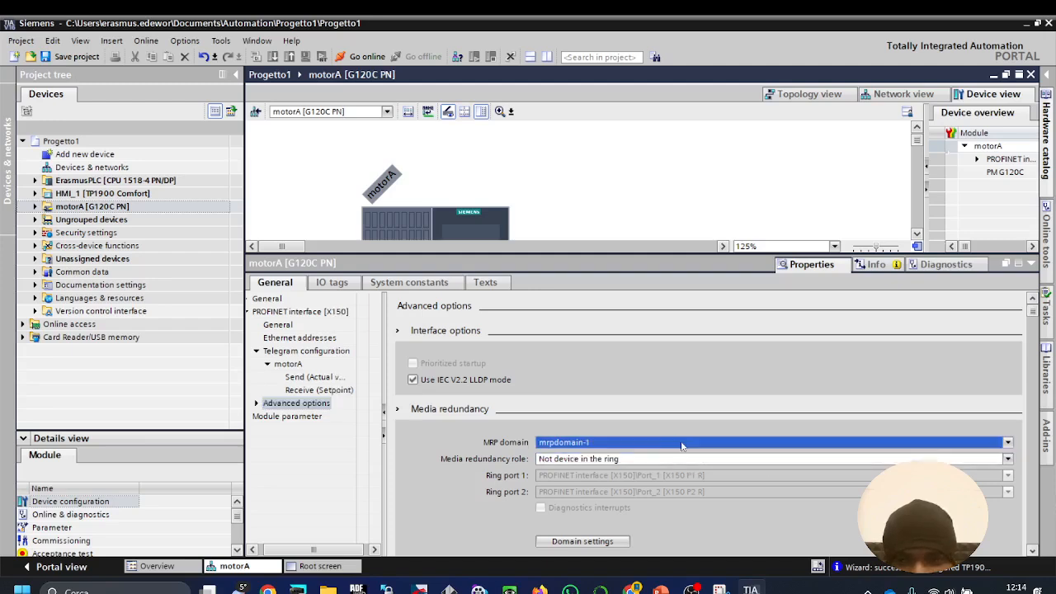
left_click(653, 462)
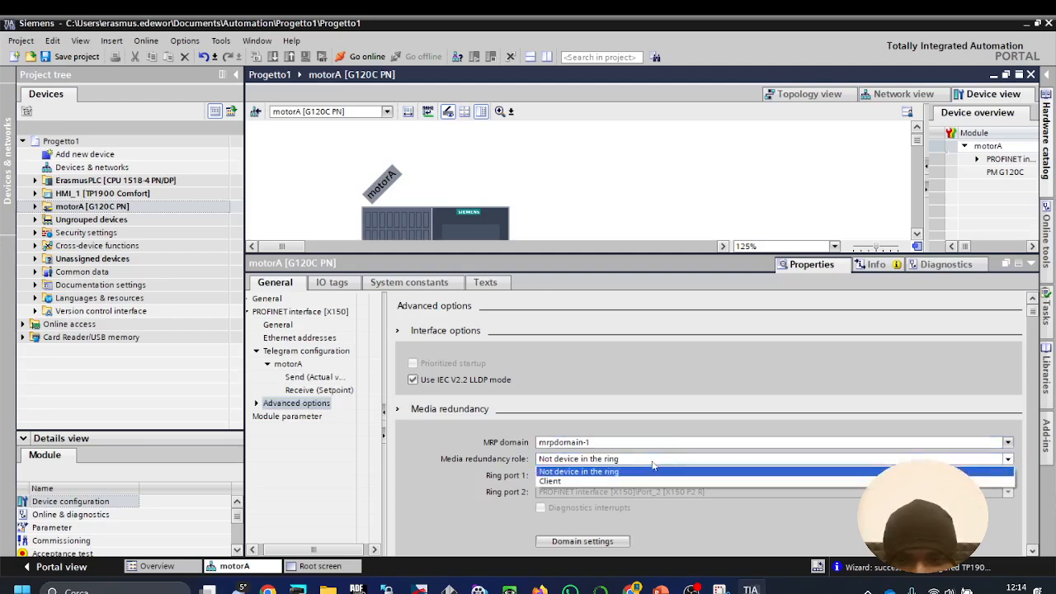
left_click(652, 467)
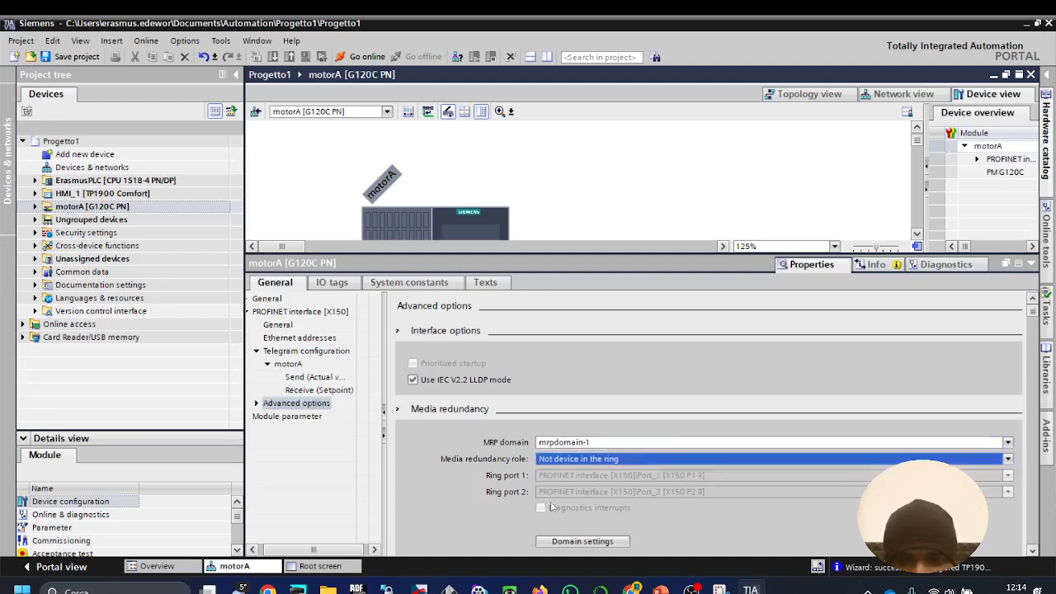
Step: Check the channel diagnostics choices in motorA's module parameters and its IO tags, and collapse the properties area
left_click(253, 417)
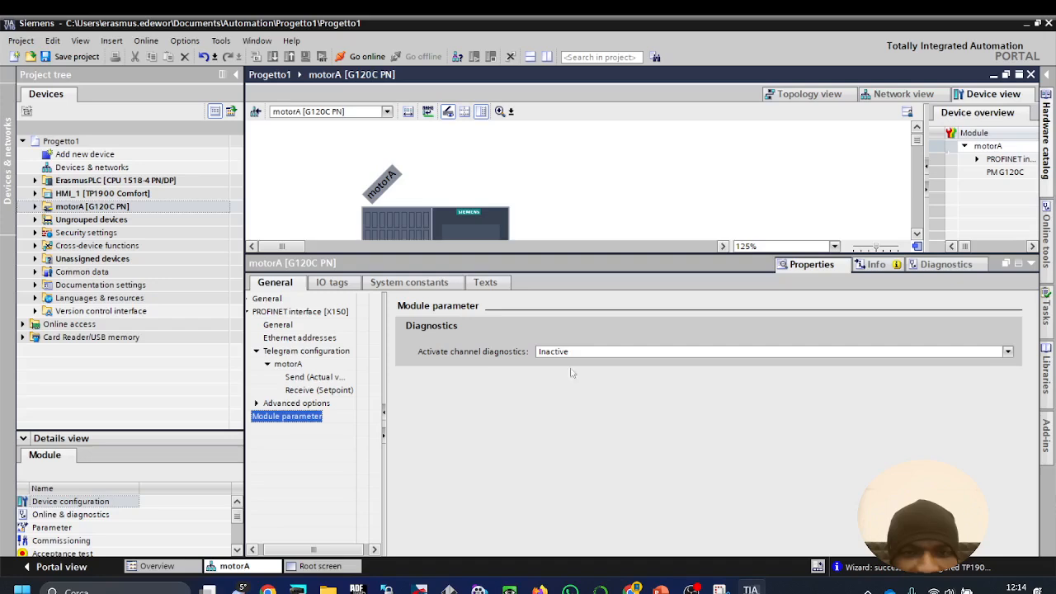
left_click(602, 353)
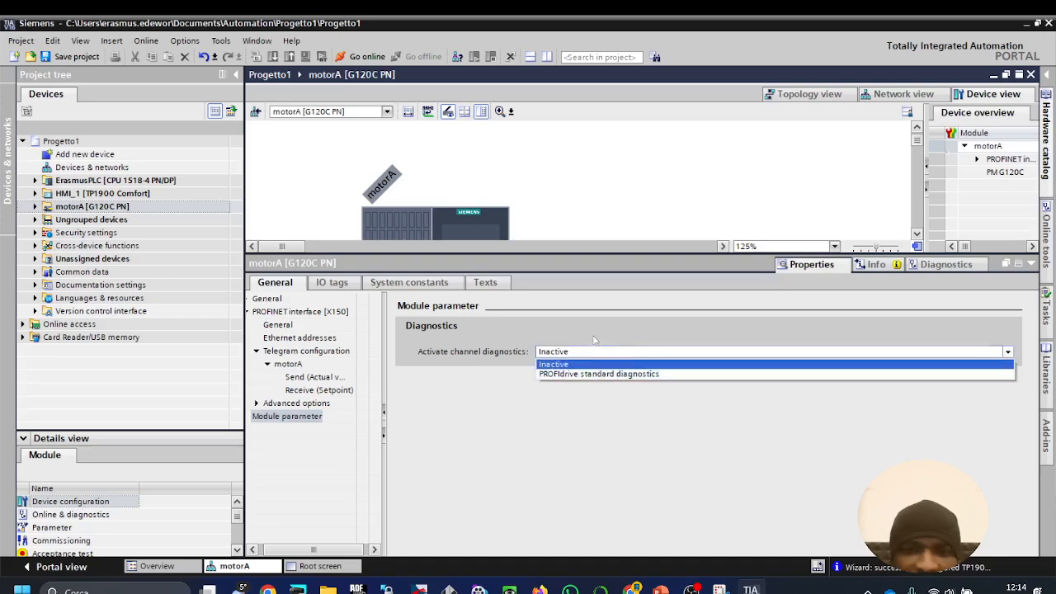
left_click(586, 328)
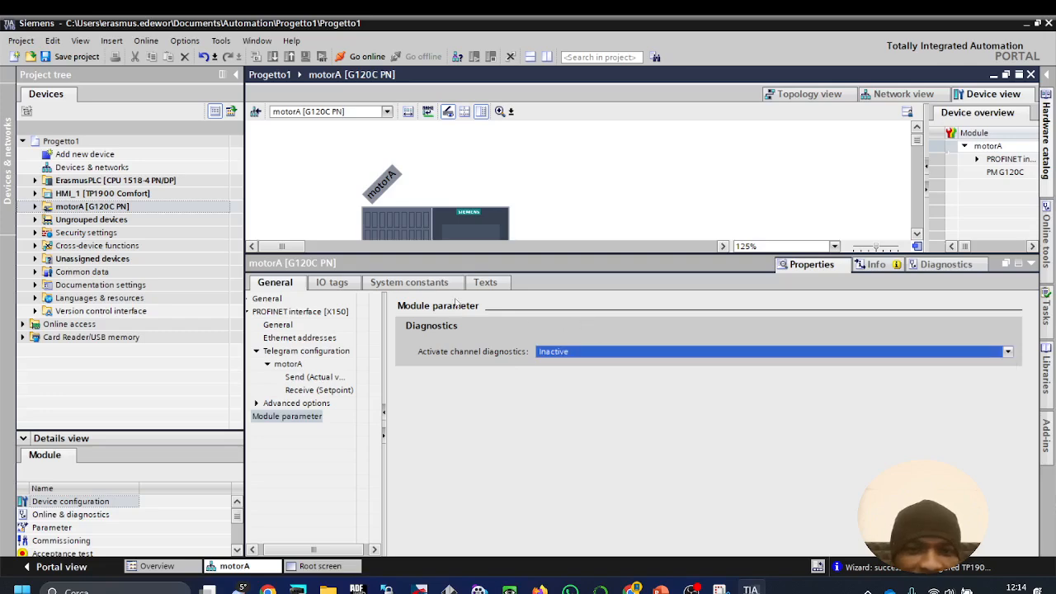
left_click(331, 282)
left_click(280, 285)
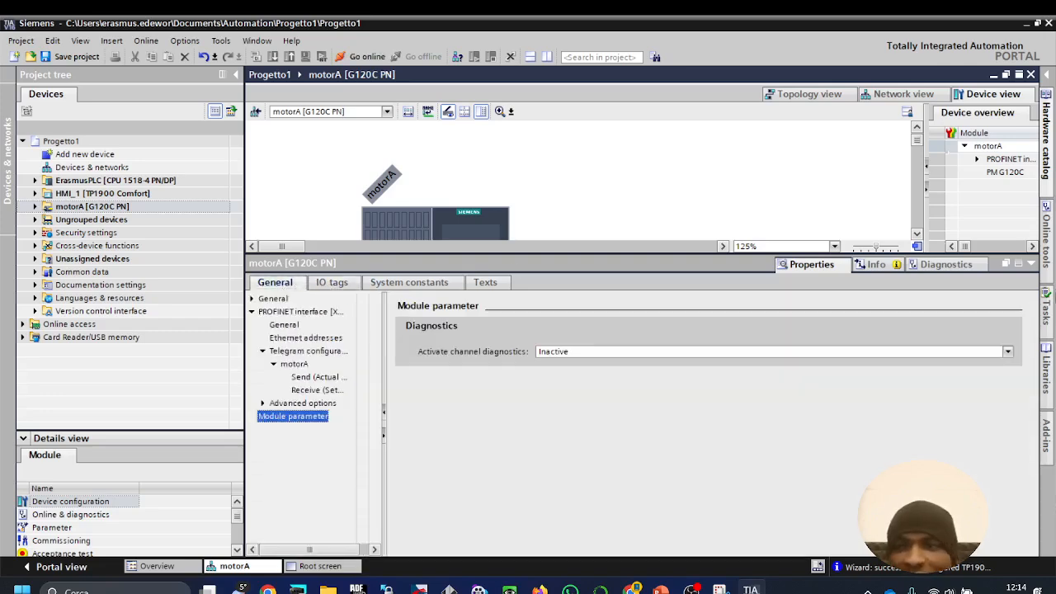
left_click(1032, 265)
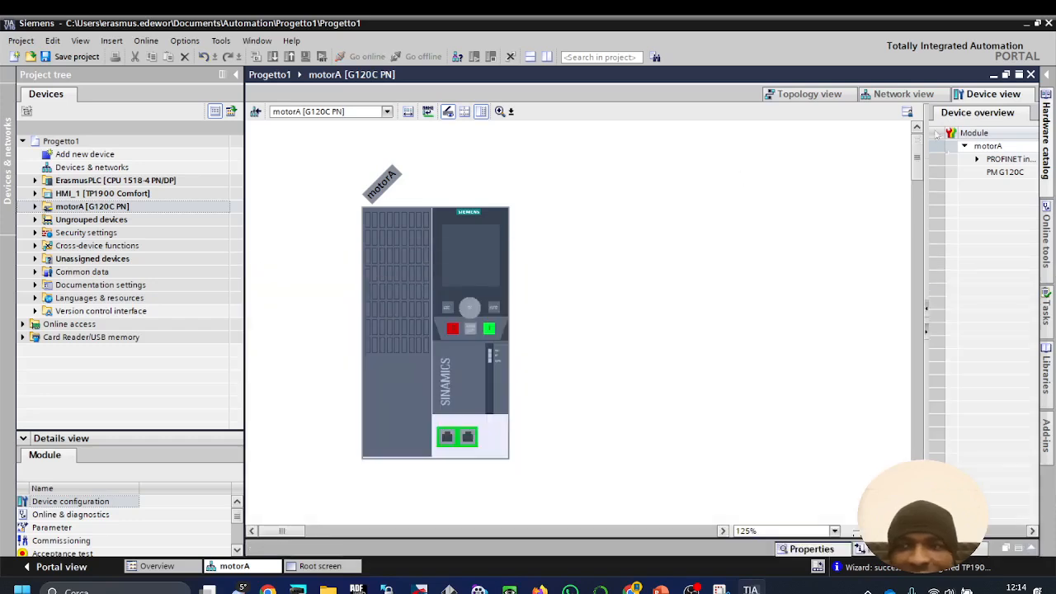
Step: Review the PLC, HMI_1 and motorA devices one by one in the project's network view
left_click(901, 94)
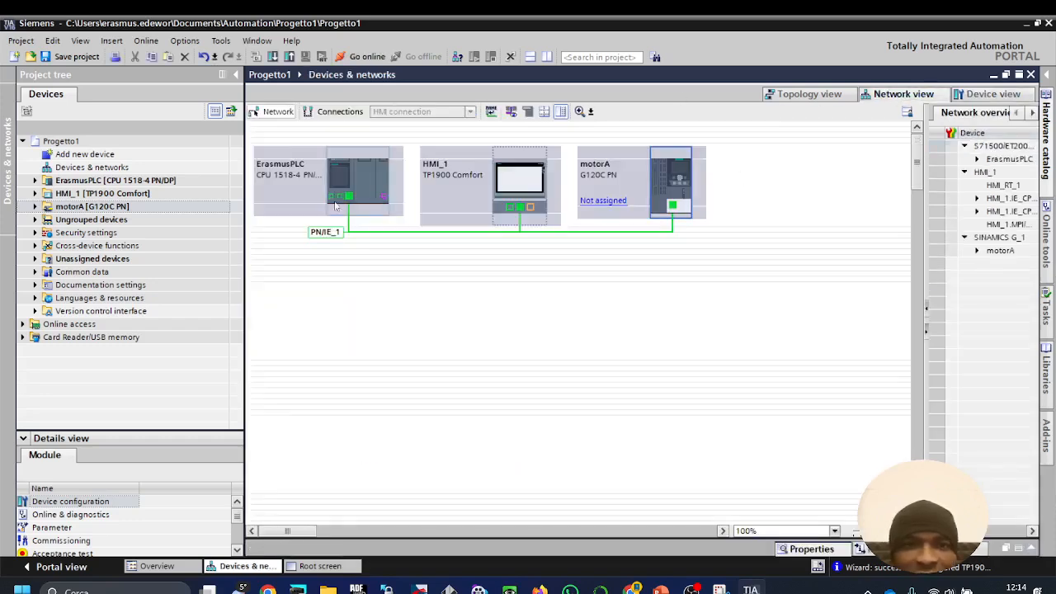
left_click(299, 168)
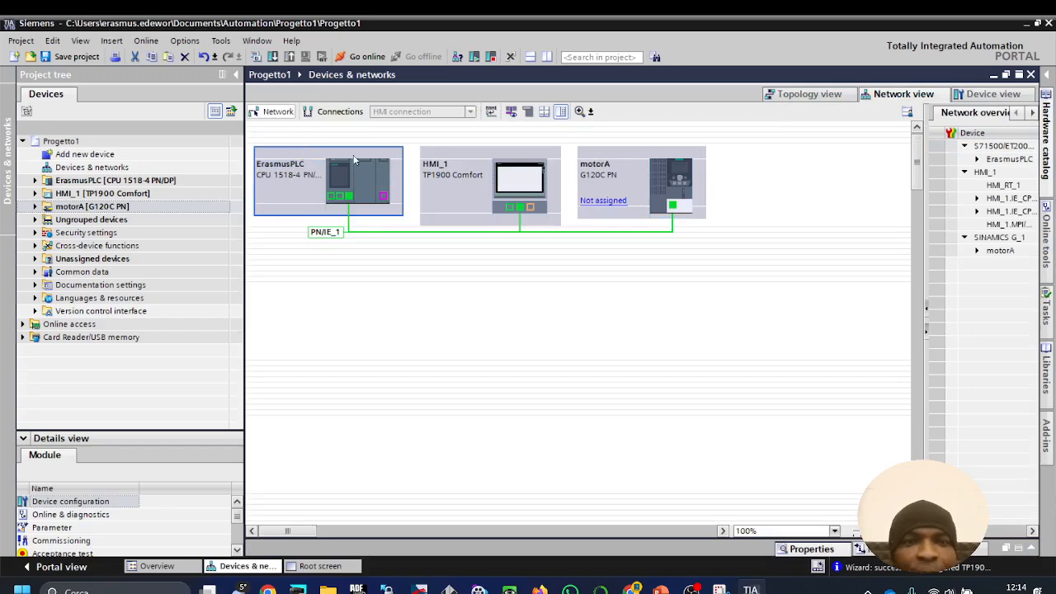
left_click(495, 158)
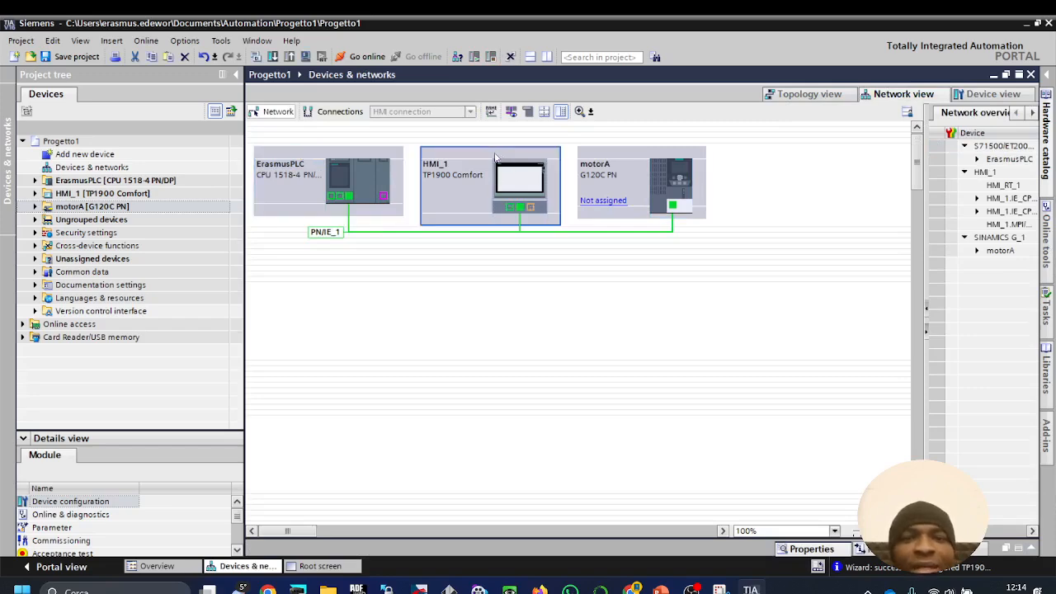
left_click(656, 157)
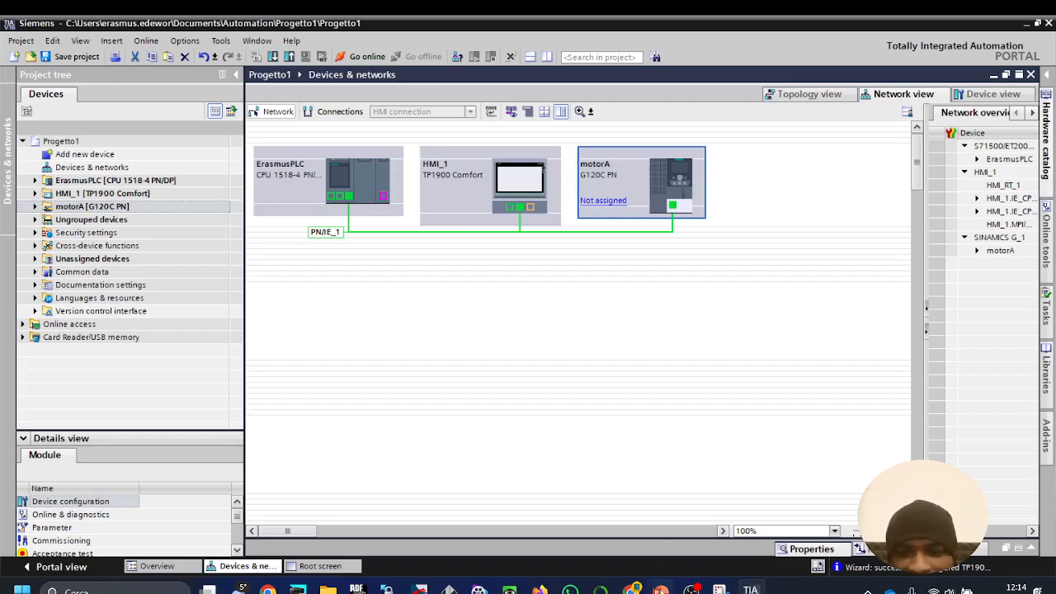
Step: Switch to PowerPoint to review the PLC, HMI DISPLAY and IO MODULES items on the component slide, and return to TIA Portal
mouse_move(661, 588)
left_click(639, 501)
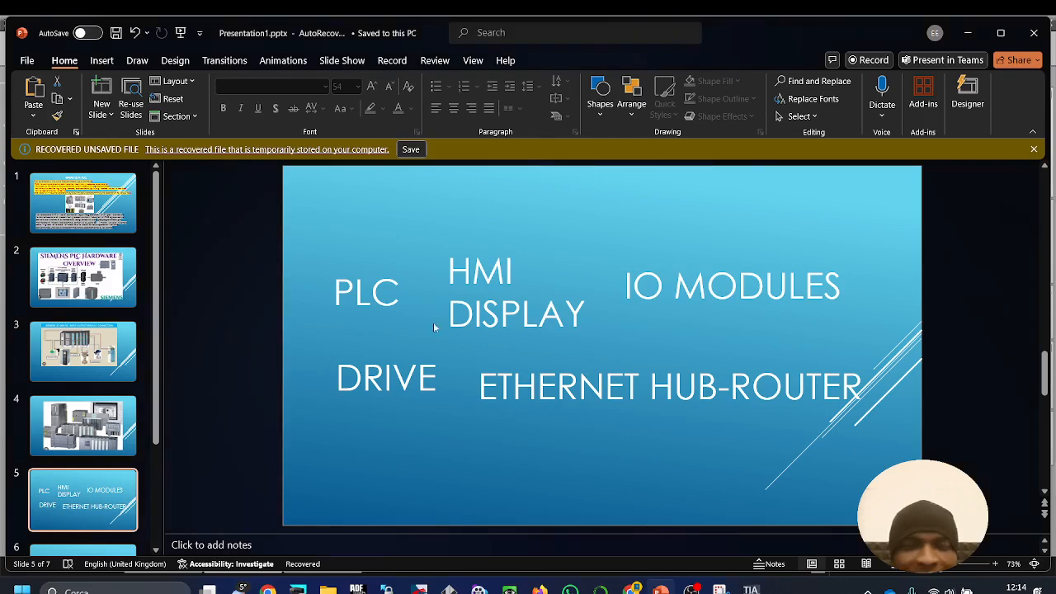
left_click(371, 292)
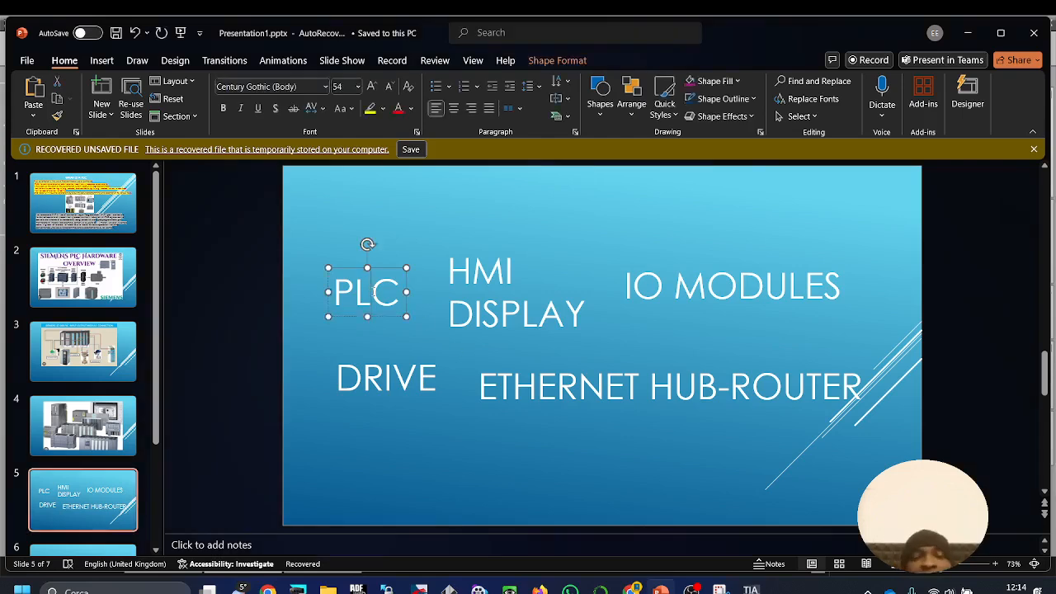
left_click(535, 271)
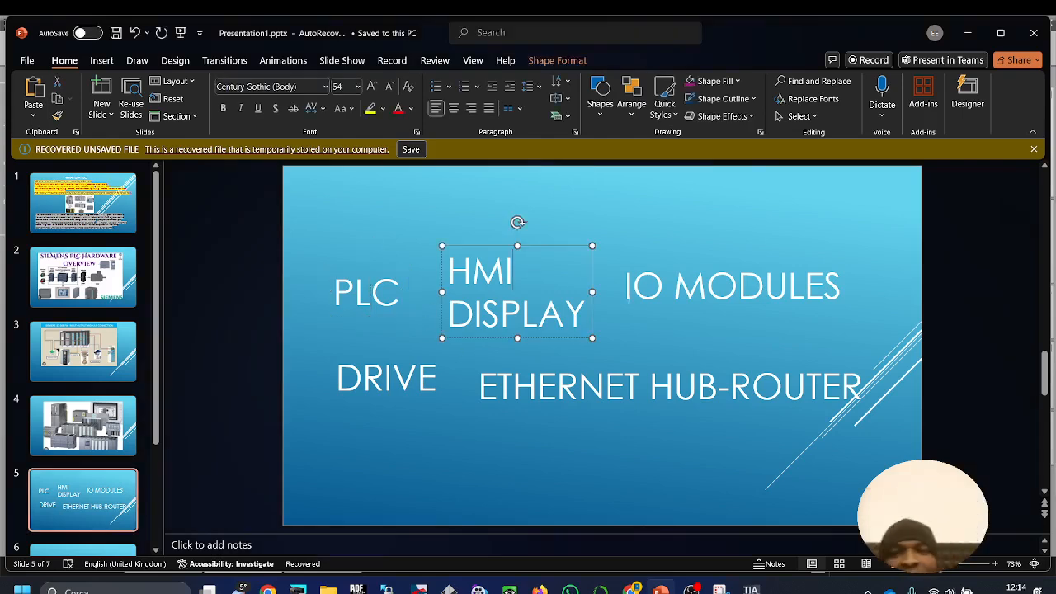
left_click(672, 299)
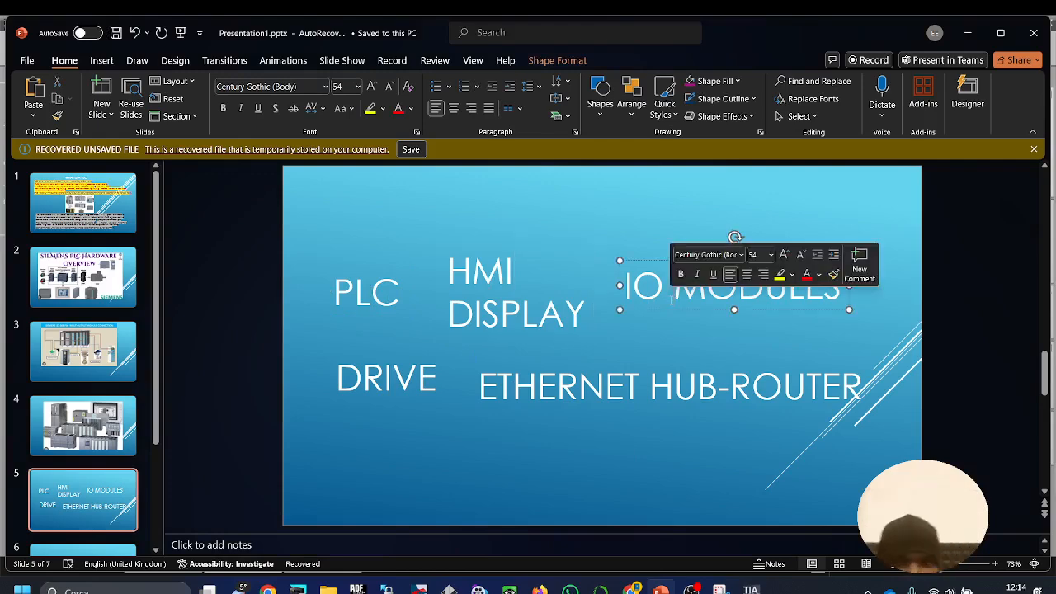
left_click(751, 589)
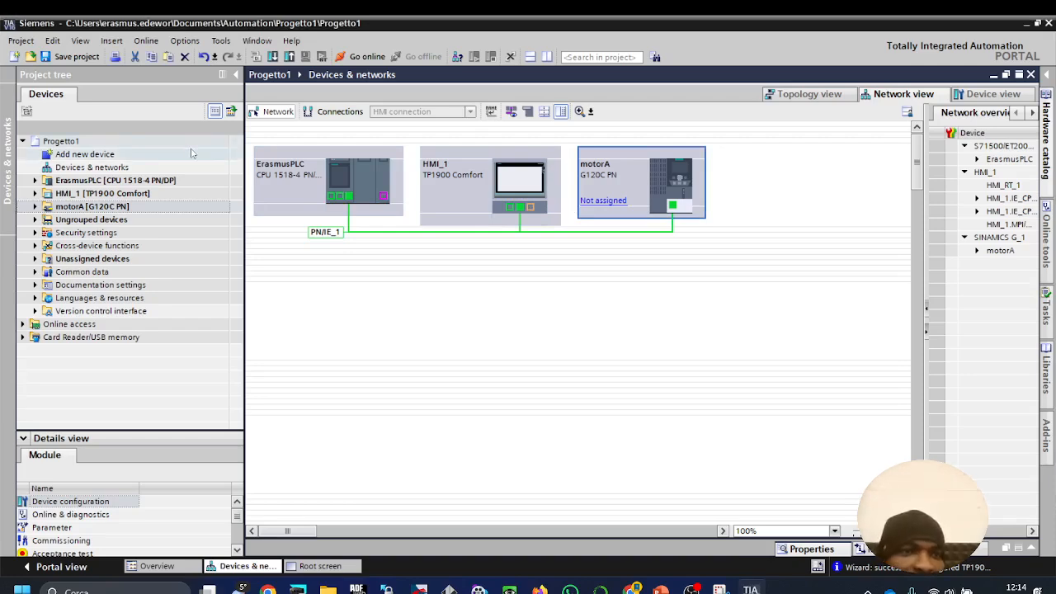
double_click(196, 157)
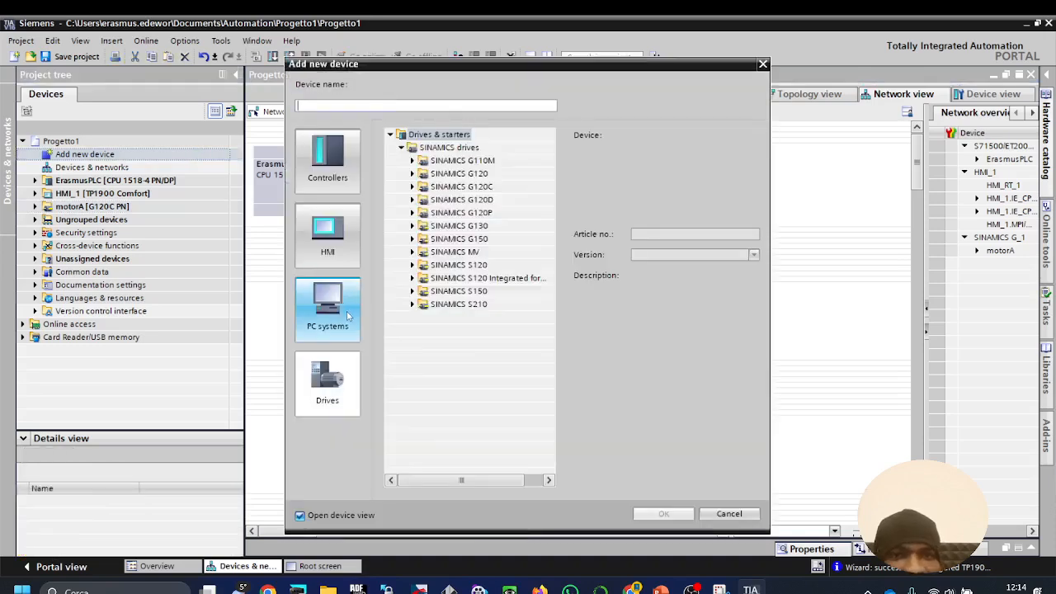
left_click(332, 177)
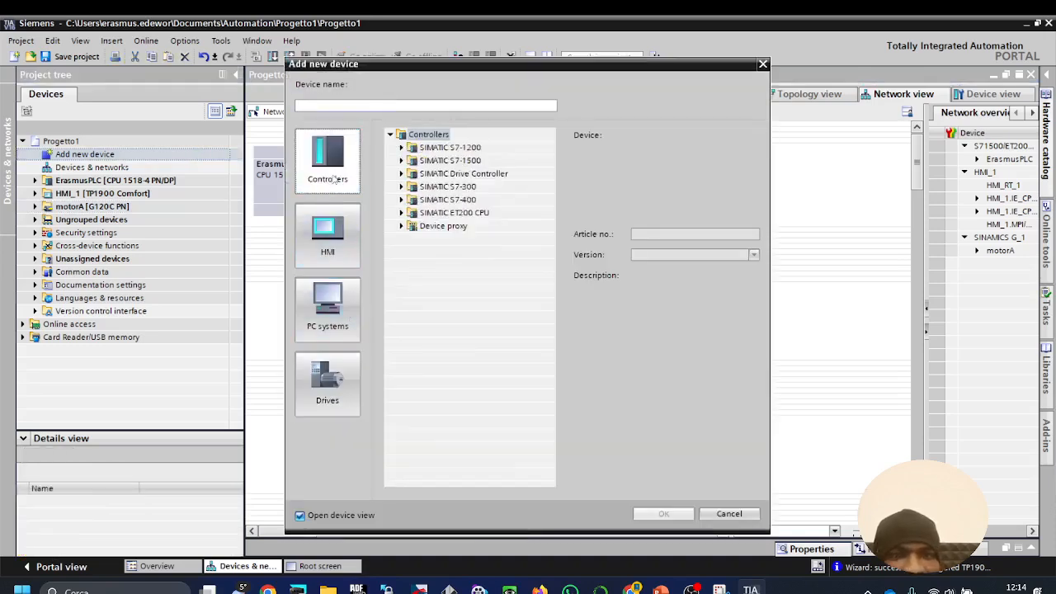
left_click(346, 307)
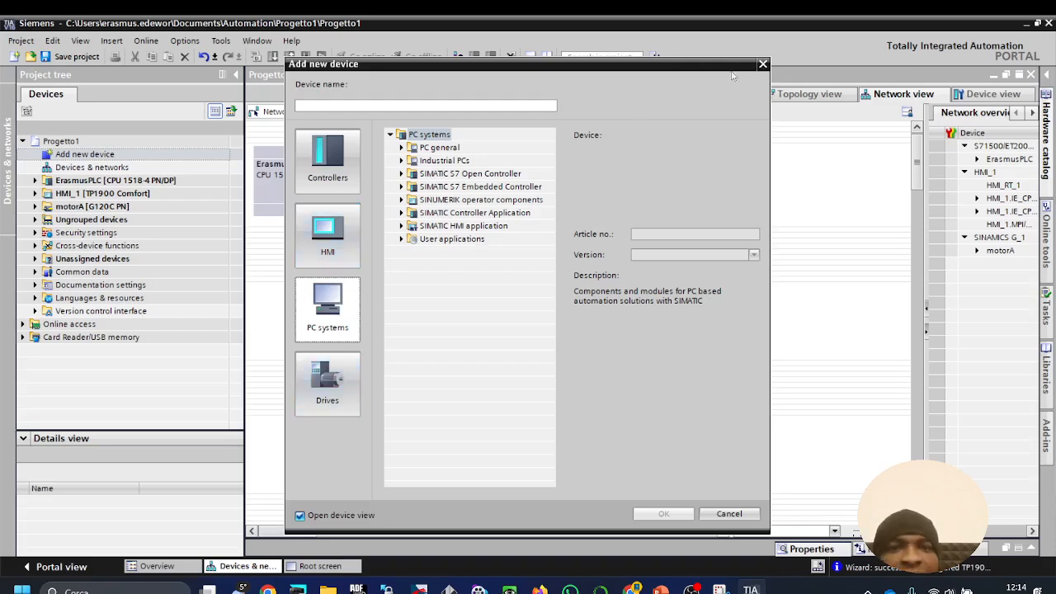
left_click(764, 65)
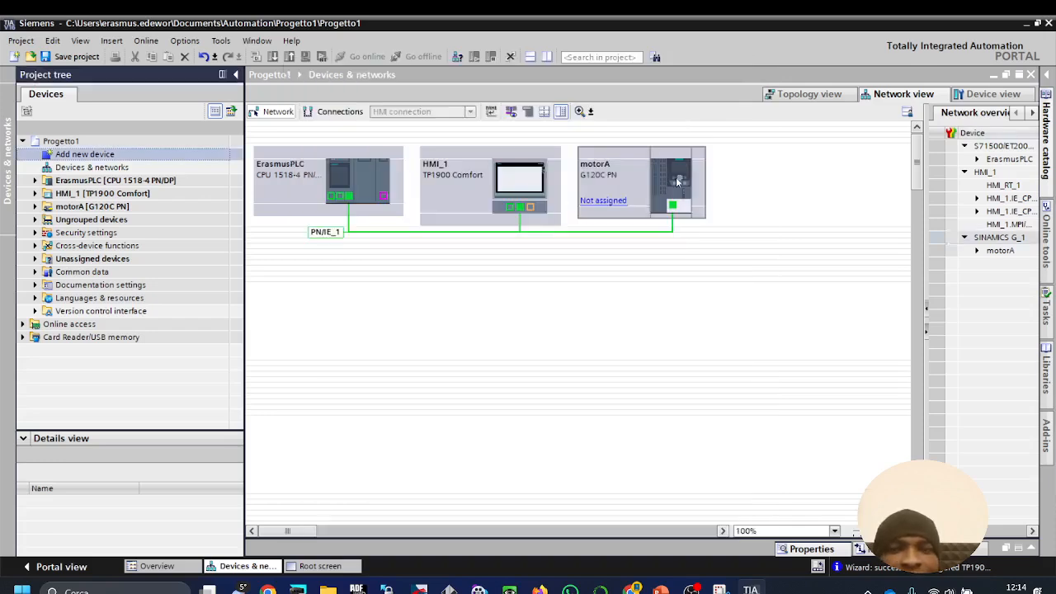
Step: Insert the digital input module DI 16x24VDC BA (6ES7 521-1BH10-0AA0) into slot 2 of the CPU 1518-4 PN/DP's rail
double_click(357, 170)
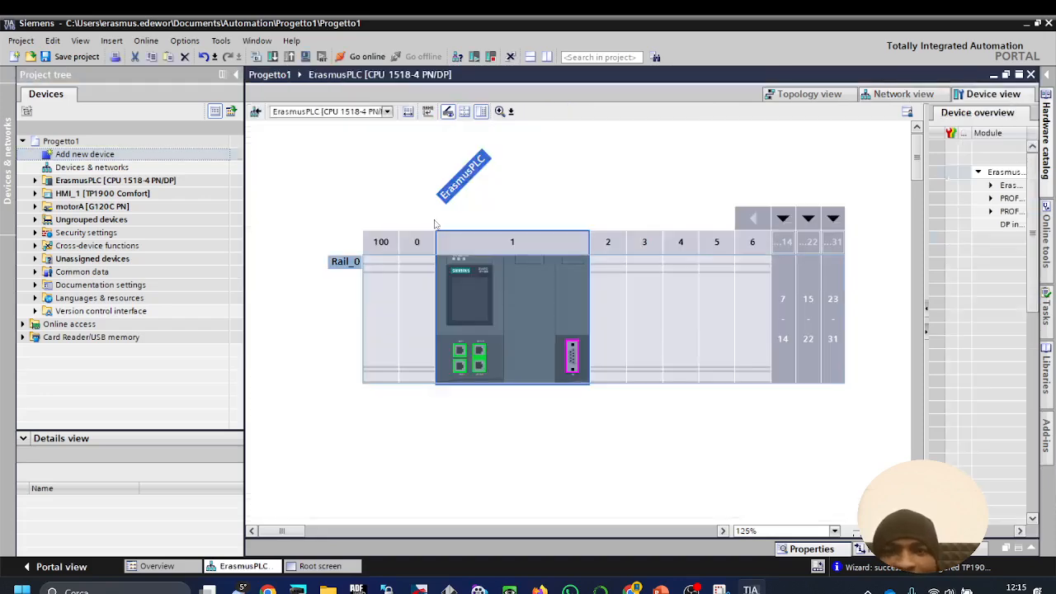
left_click(1045, 136)
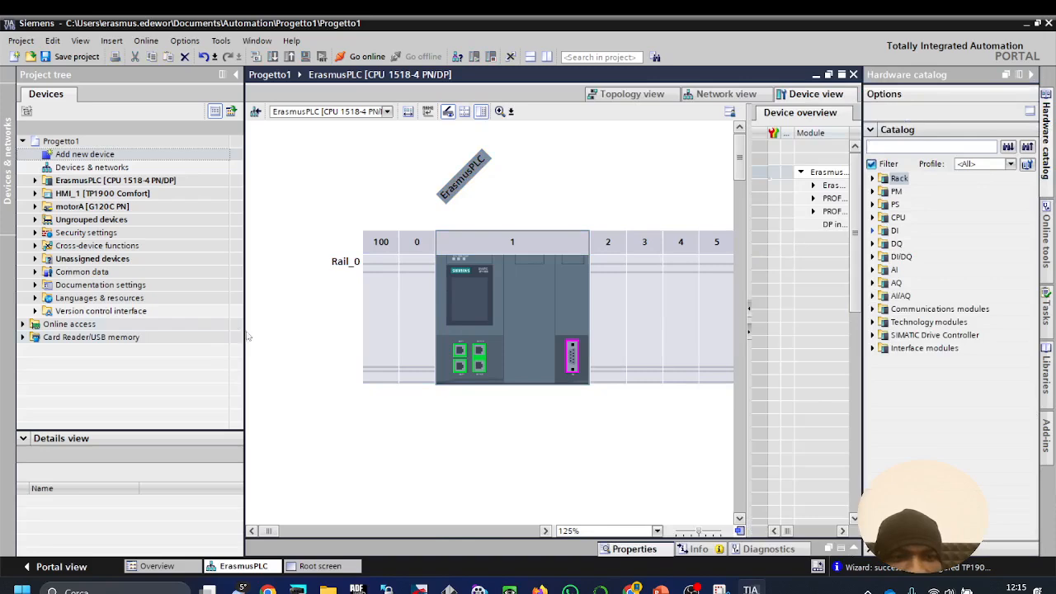
left_click_drag(245, 333, 121, 333)
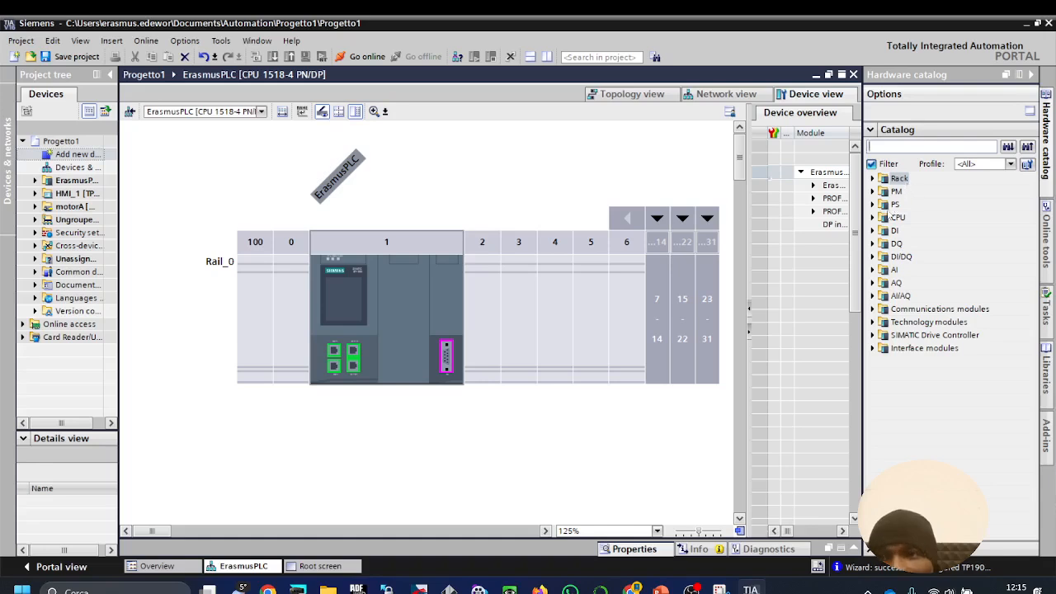
left_click(873, 231)
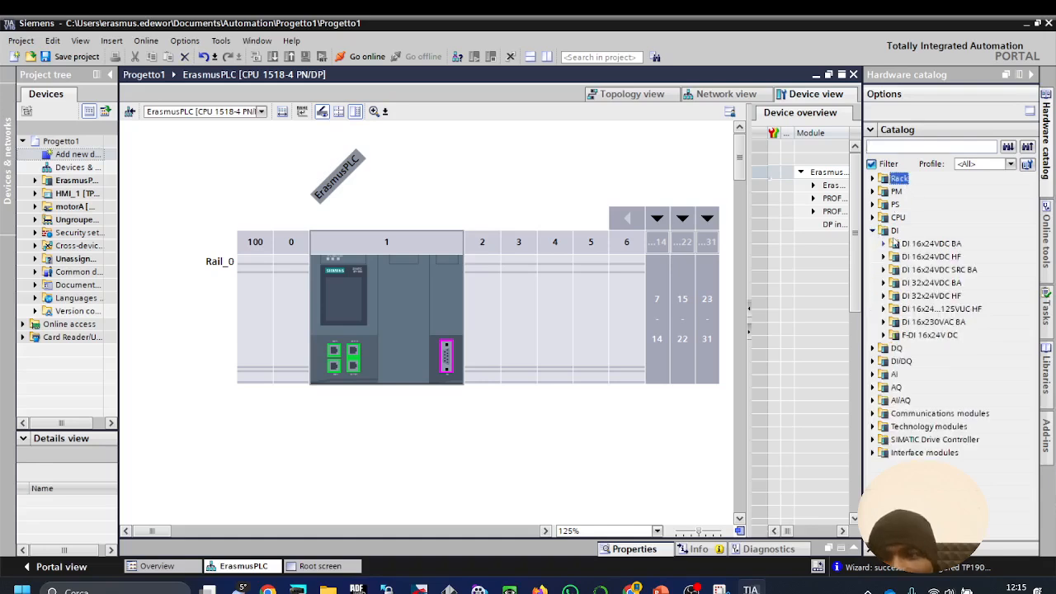
left_click(884, 243)
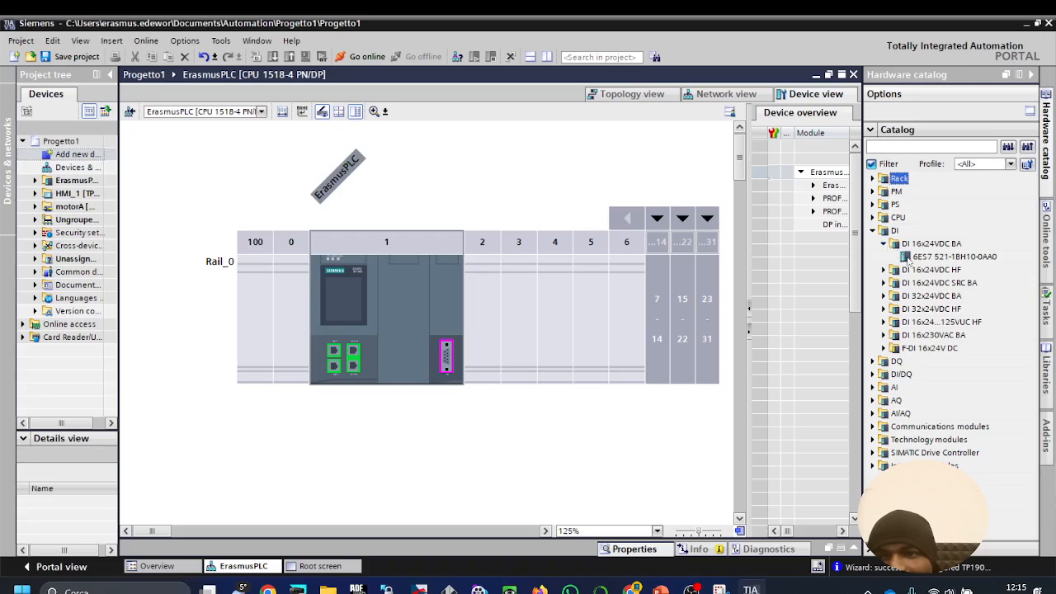
left_click_drag(919, 261, 485, 303)
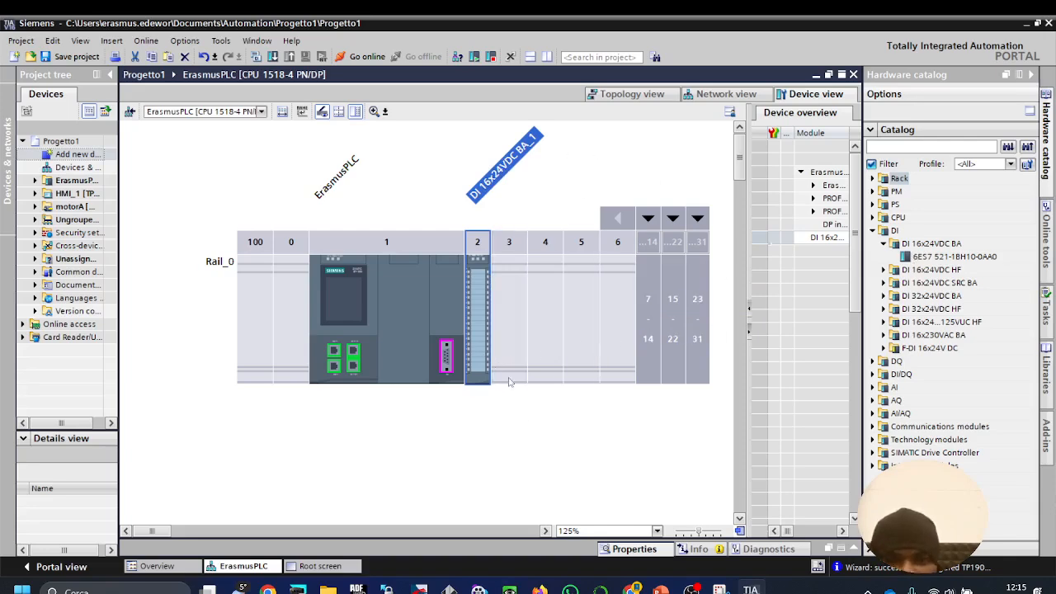
Step: Review the project information and catalog information of the DI 16x24VDC BA module in its general properties
left_click(635, 550)
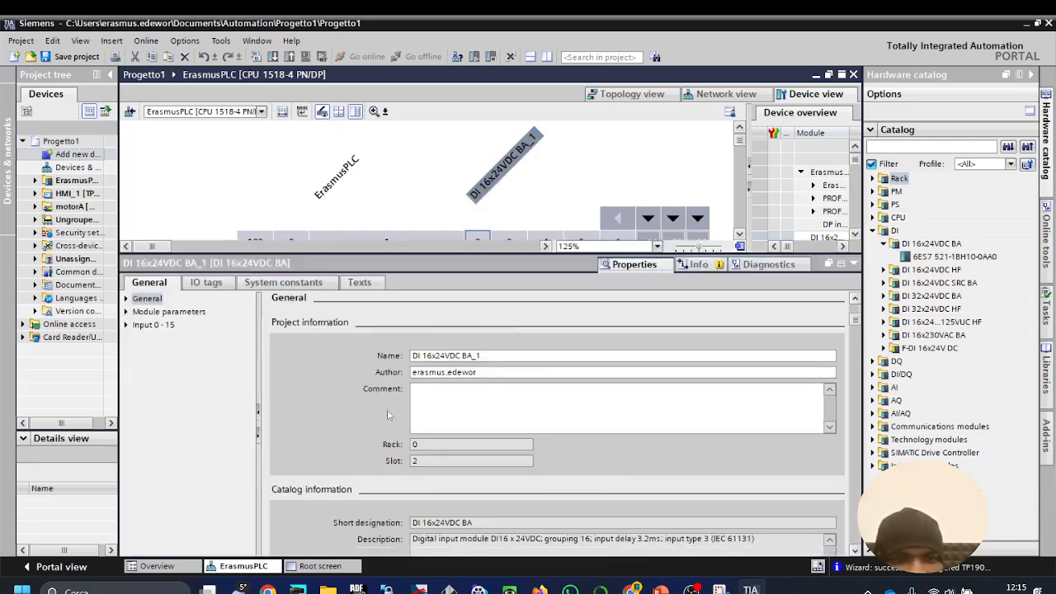
scroll(389, 425, "down", 3)
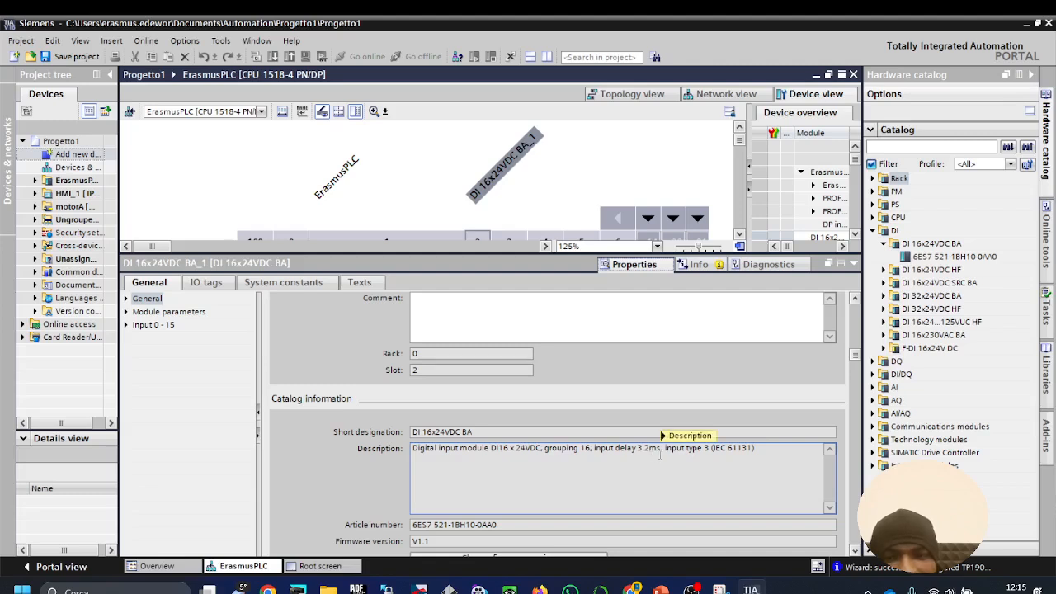
mouse_move(704, 453)
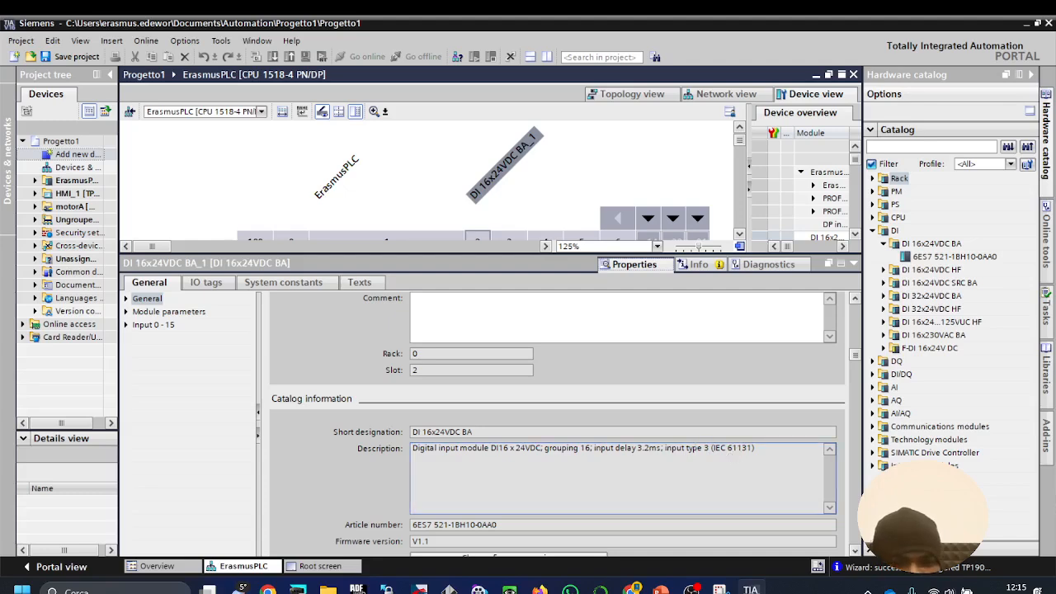
left_click(477, 540)
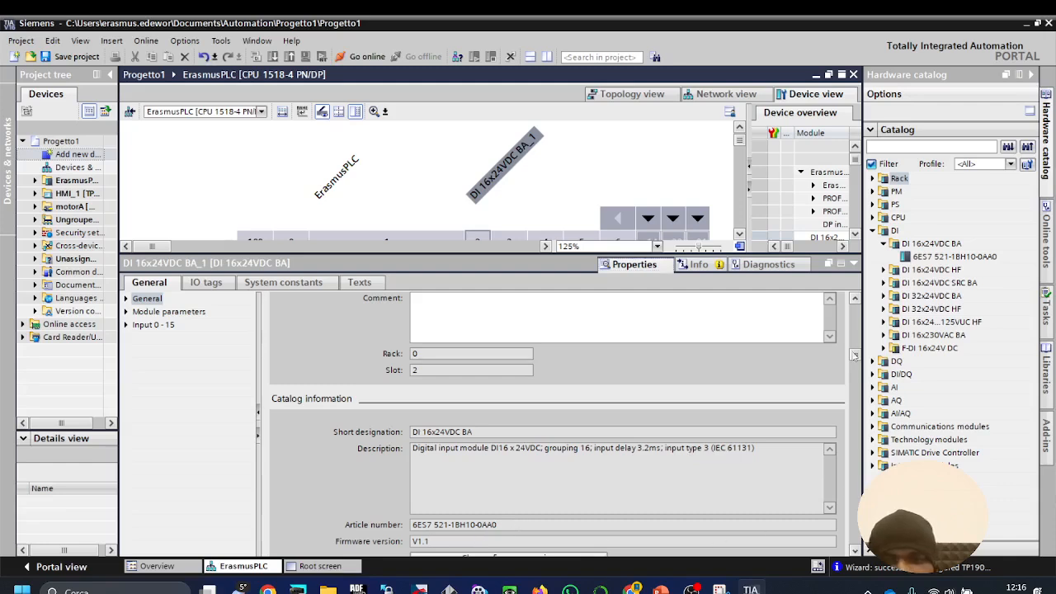
left_click_drag(856, 356, 858, 409)
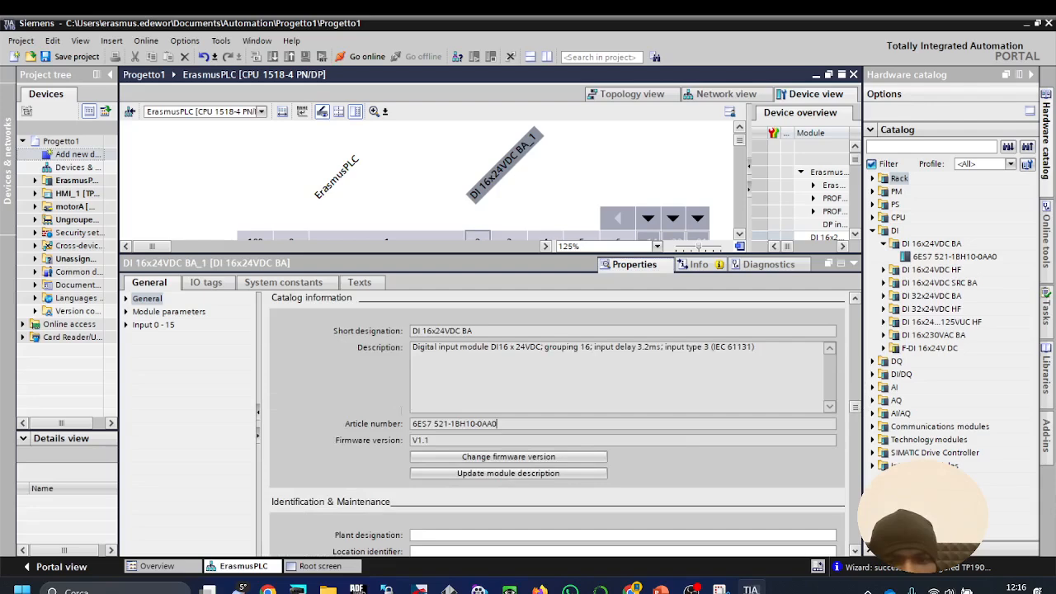
Step: Check the firmware versions offered for the DI 16x24VDC BA module and leave the version change without applying it
left_click(509, 458)
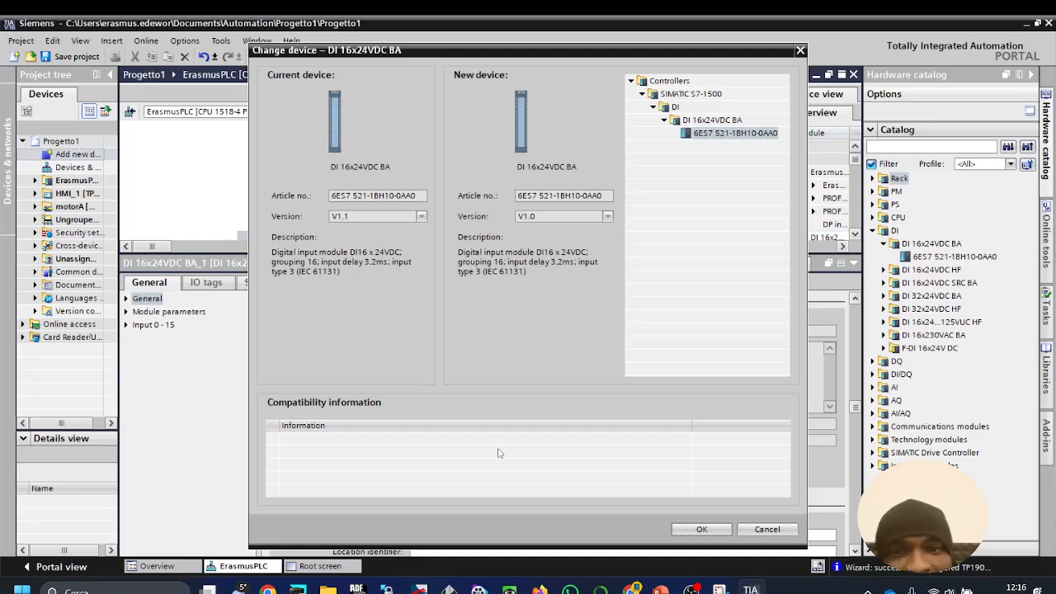
left_click(607, 217)
left_click(567, 225)
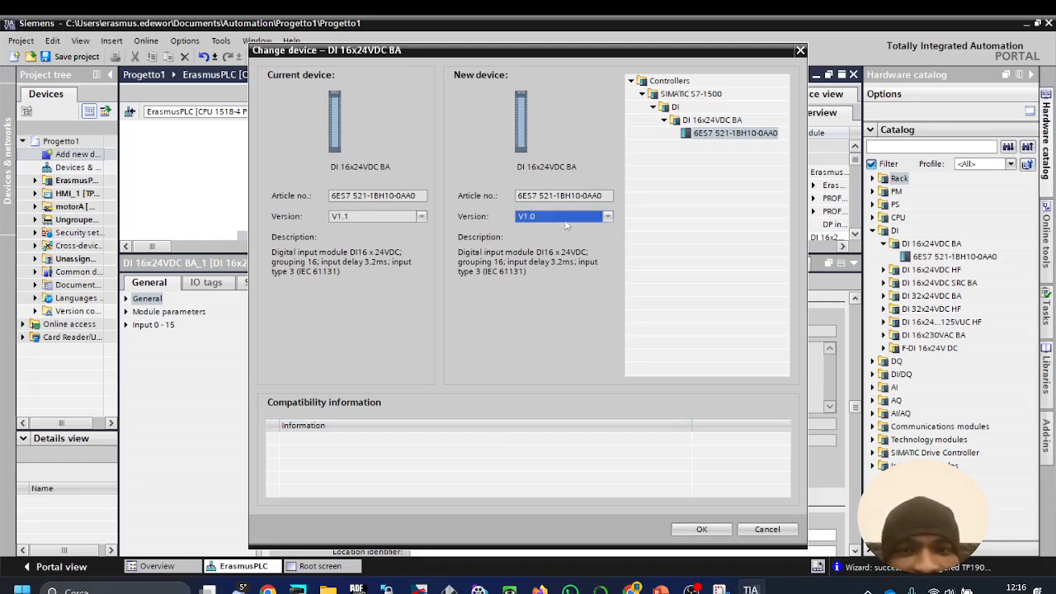
left_click(417, 216)
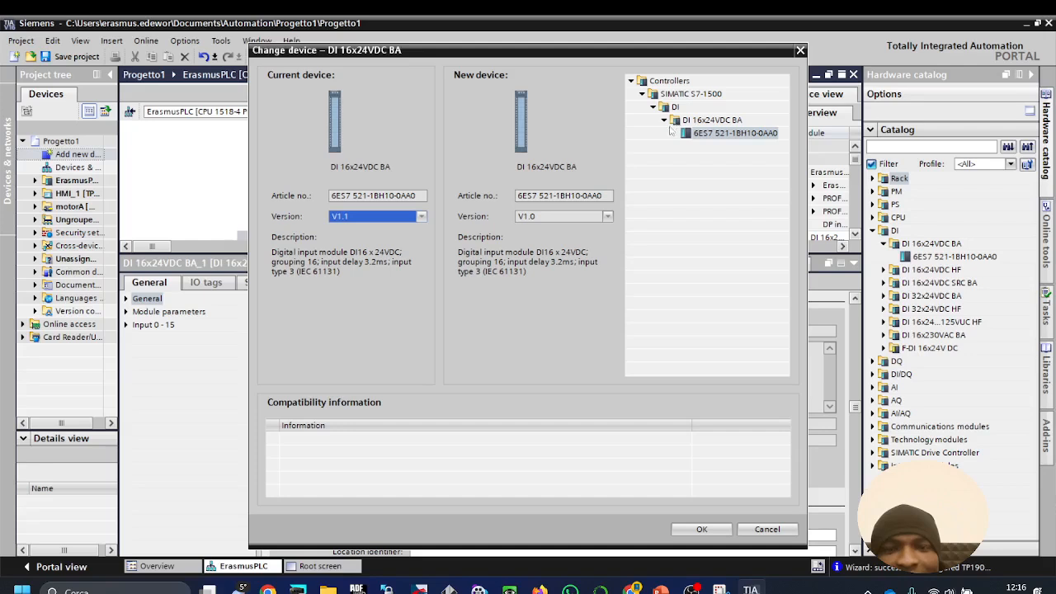
left_click(580, 217)
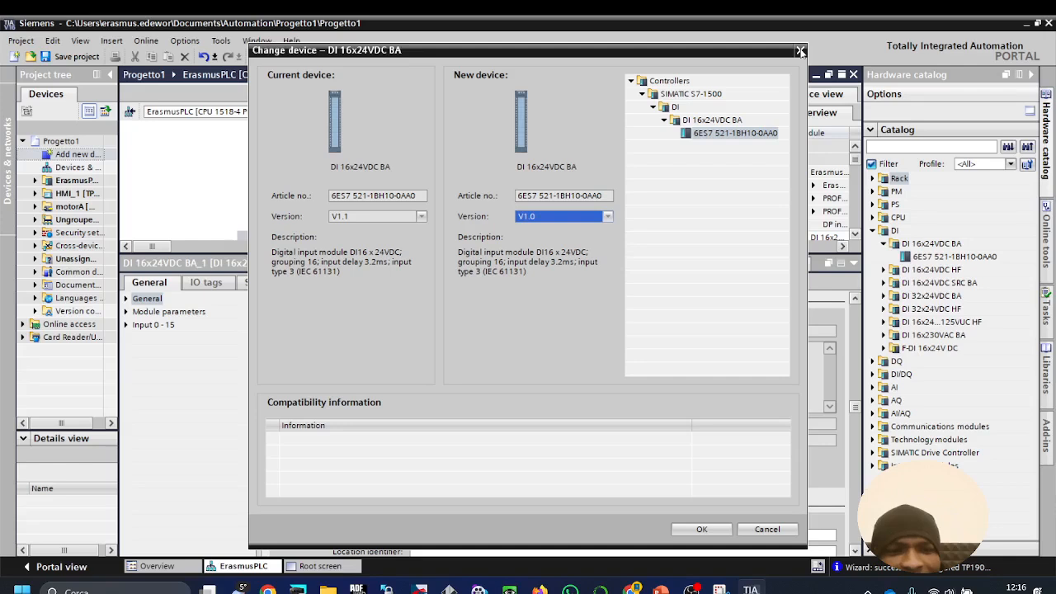
left_click(801, 52)
Step: Check the DI module's Identification & Maintenance fields and the startup comparison choices in its module parameters
scroll(490, 462, "down", 2)
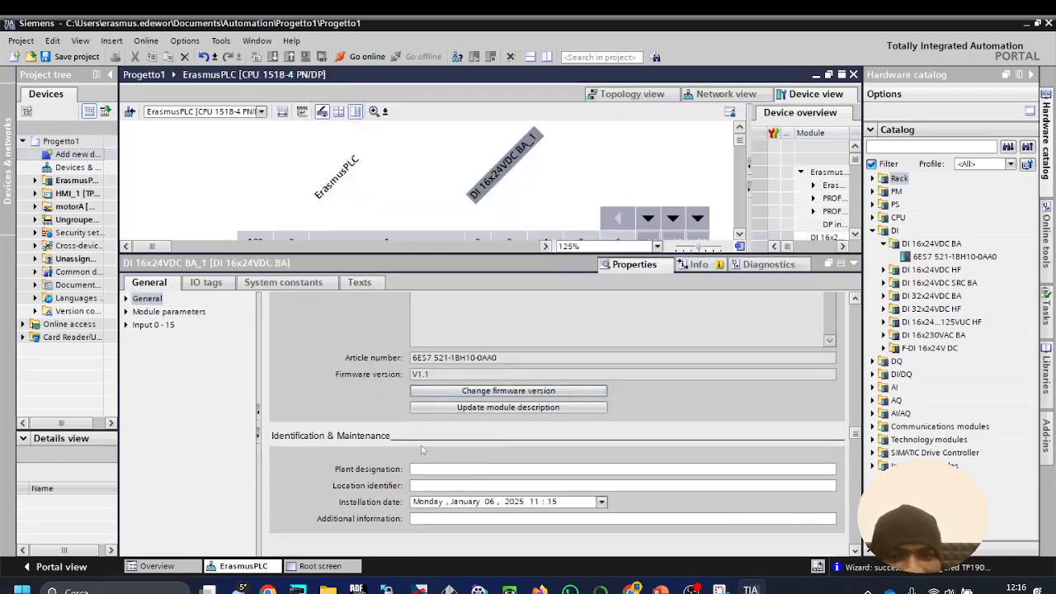
left_click(429, 469)
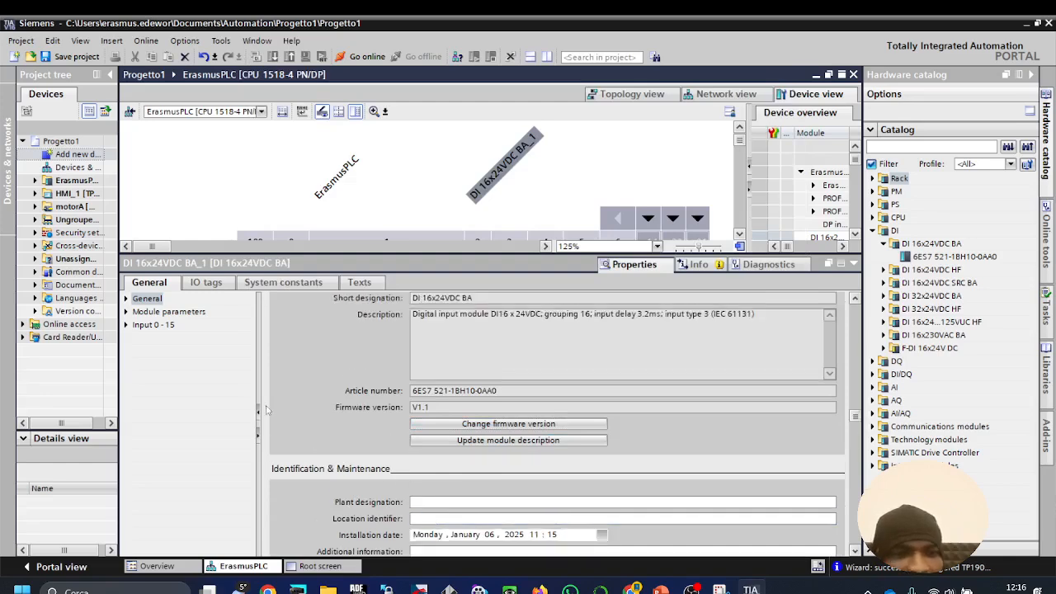
scroll(402, 451, "up", 1)
left_click(150, 312)
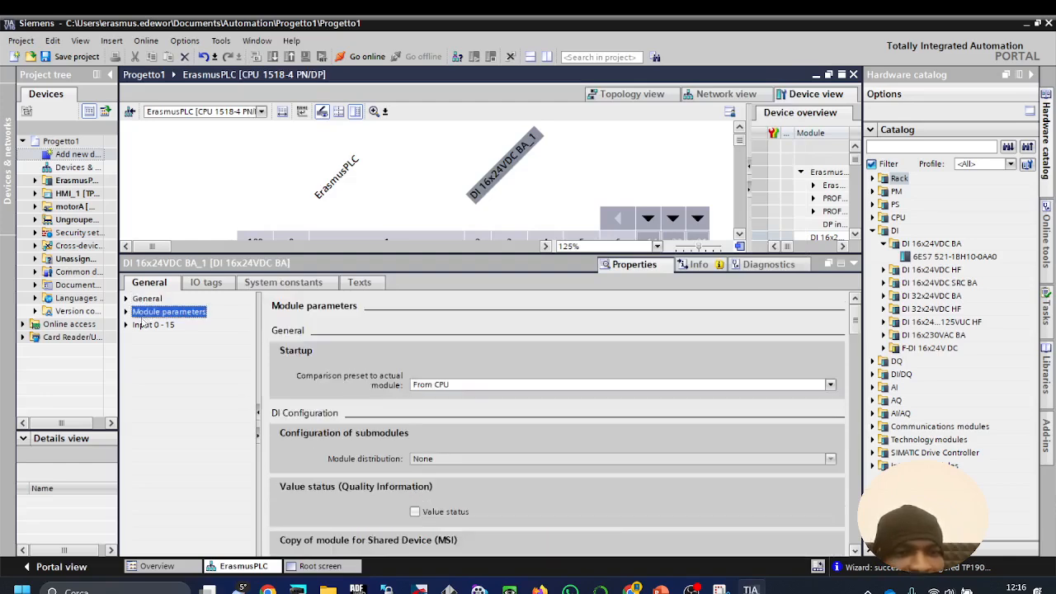
left_click(498, 386)
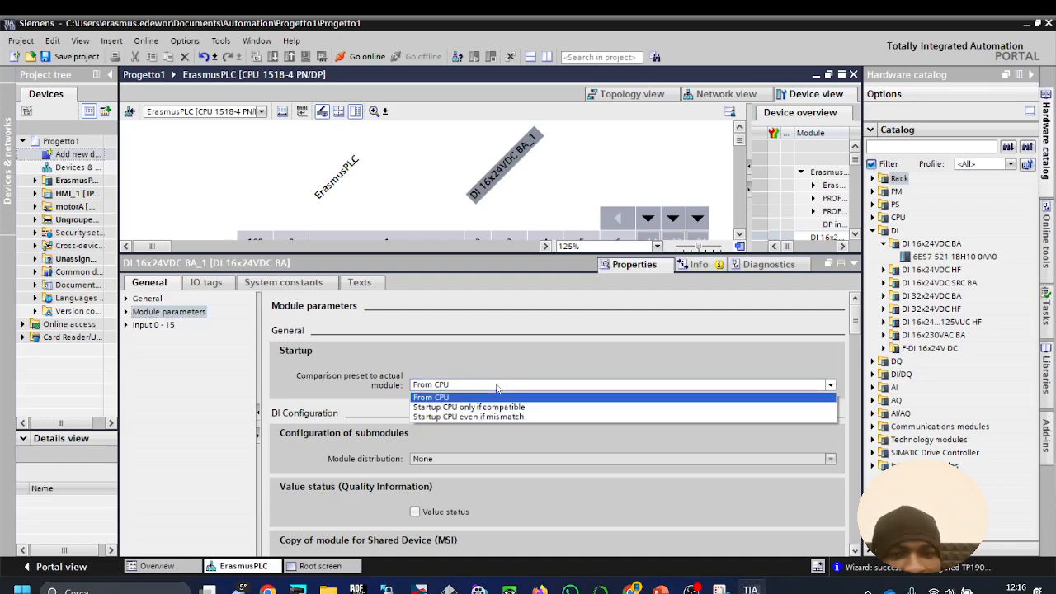
left_click(498, 387)
scroll(485, 426, "down", 1)
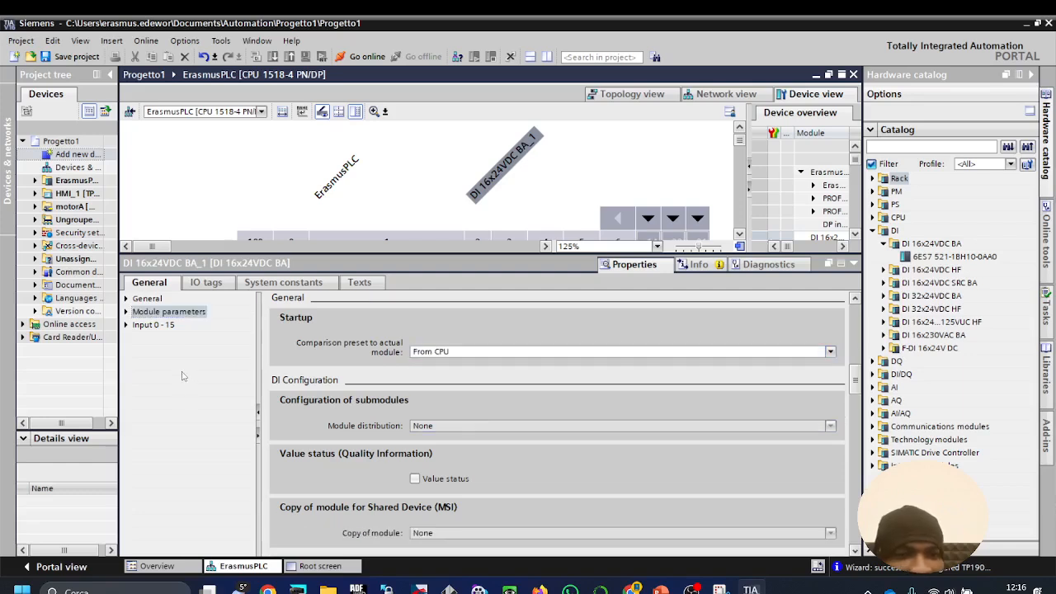
Step: Review the DI module's Input 0 - 15 settings, including its I/O addresses and its input behaviour on module failure
left_click(126, 325)
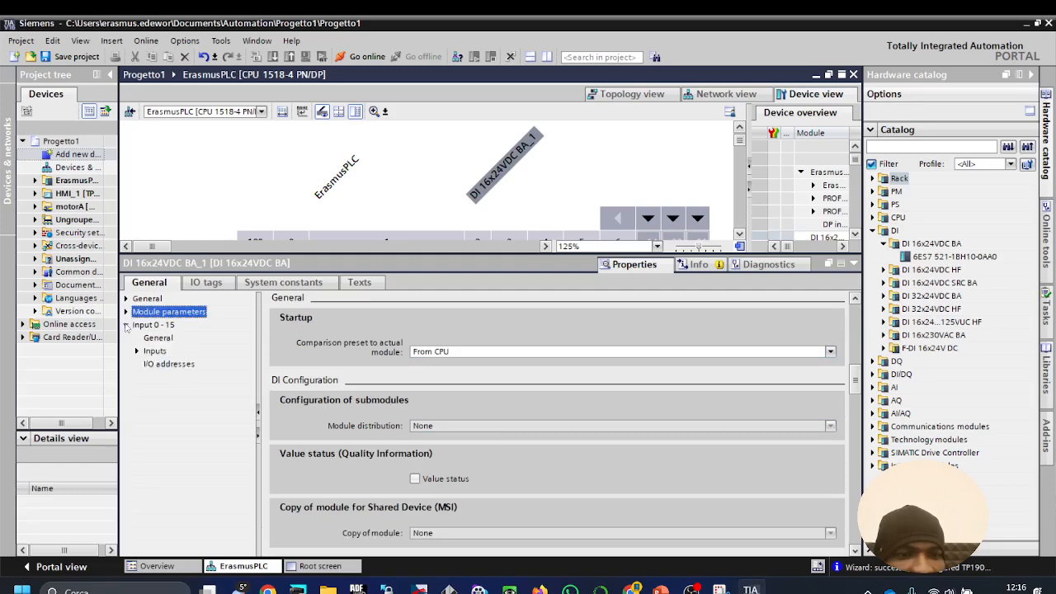
left_click(168, 326)
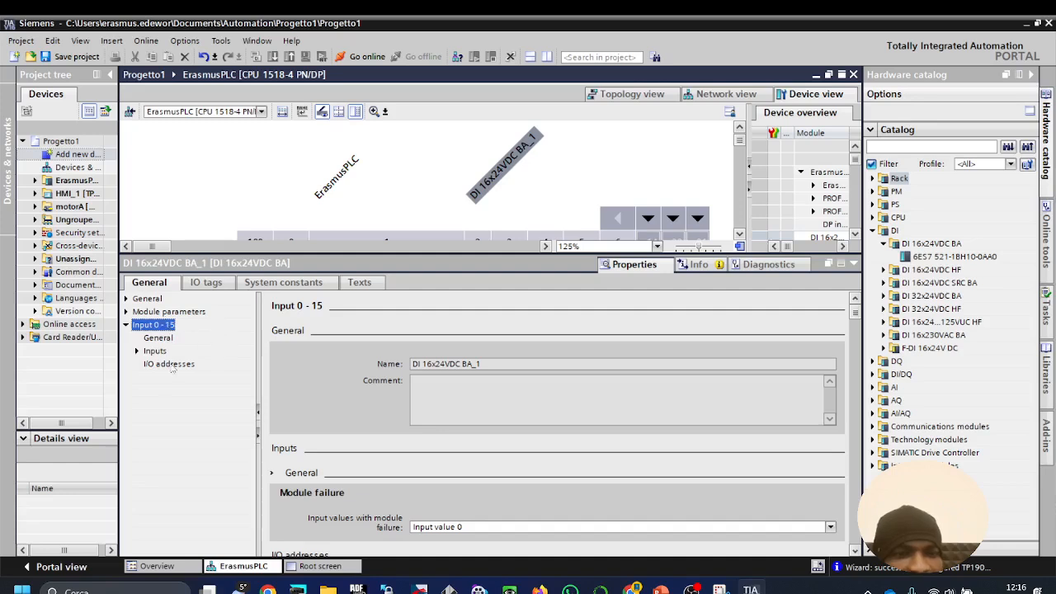
left_click(165, 364)
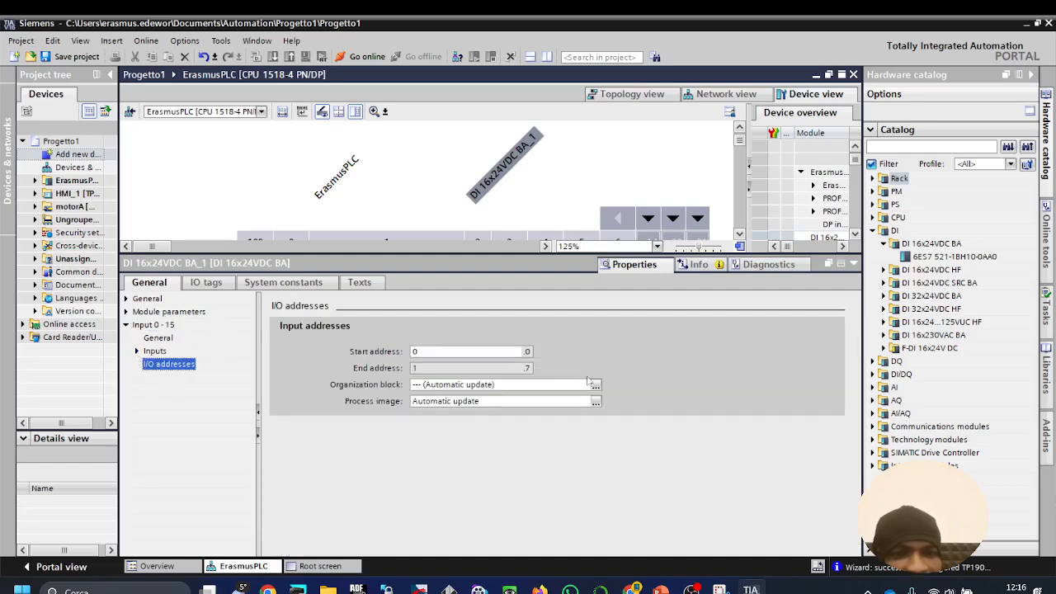
left_click(485, 352)
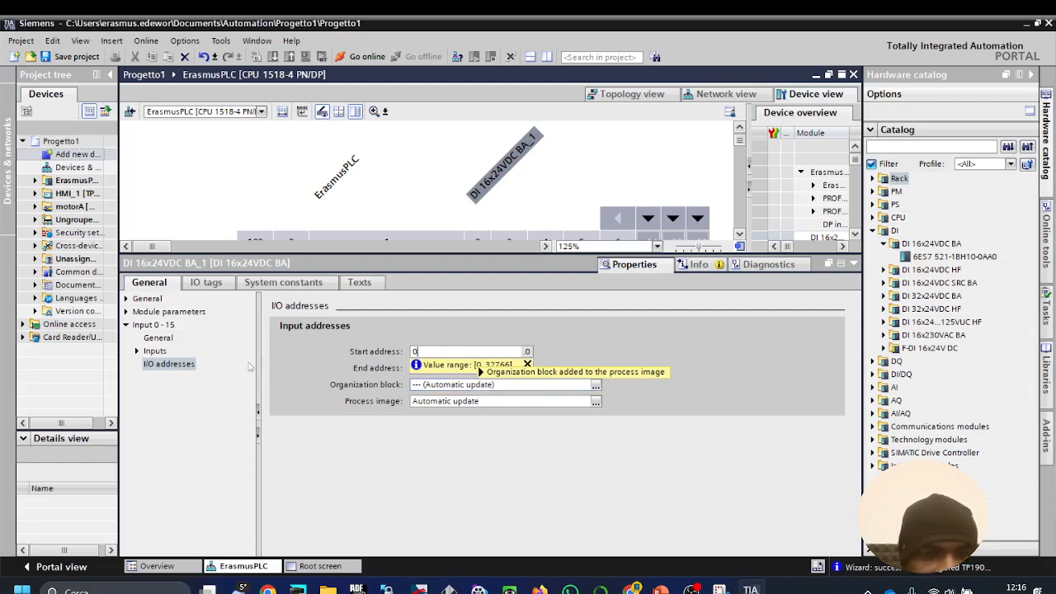
left_click(137, 350)
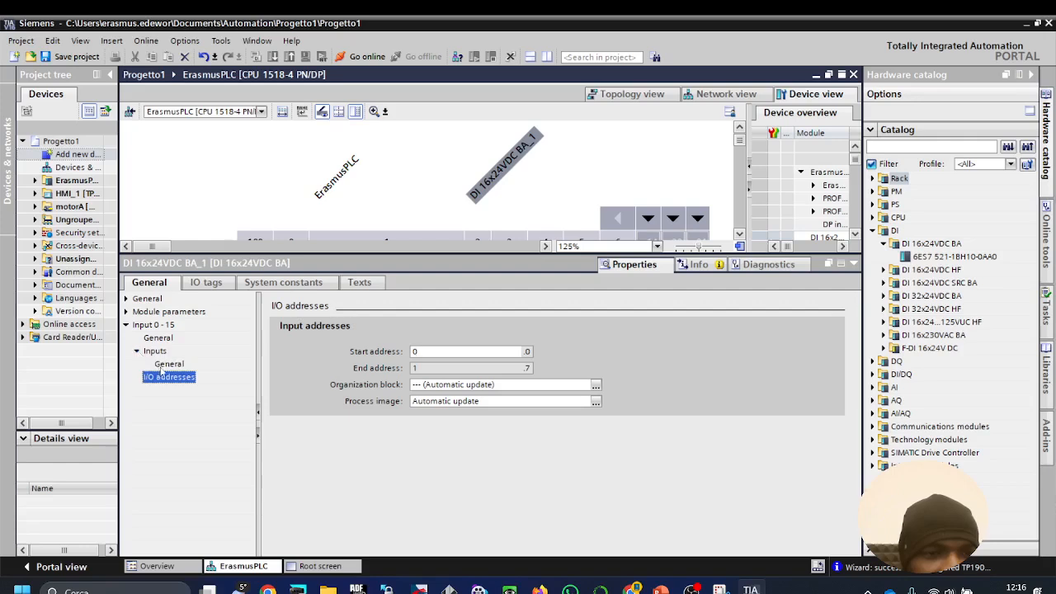
left_click(156, 351)
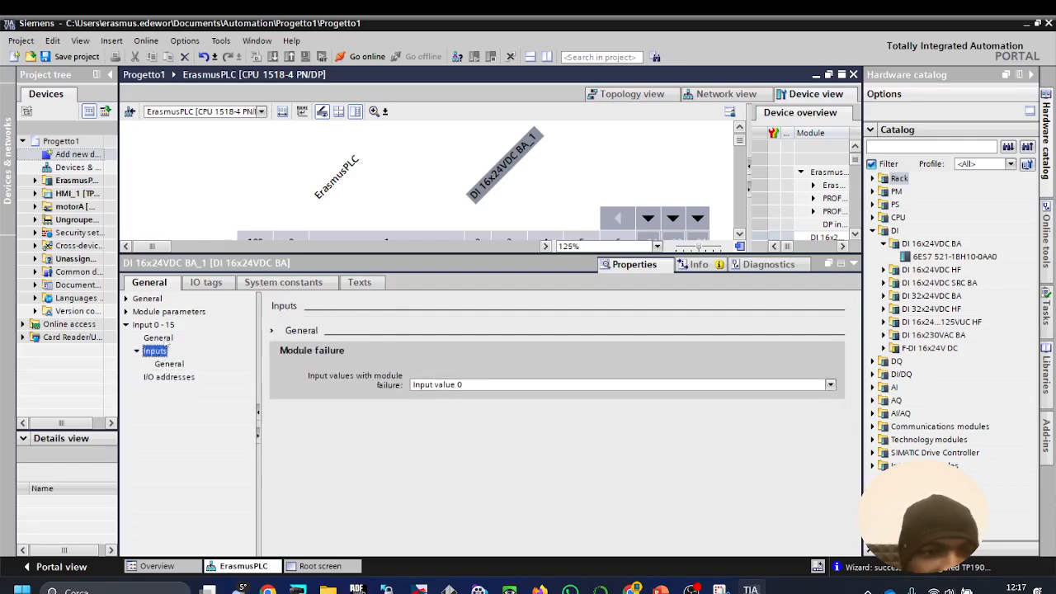
left_click(157, 325)
Step: Define the DI module's IO tag at %I0.0 as Start in the Default tag table with the comment "motor start"
left_click(191, 285)
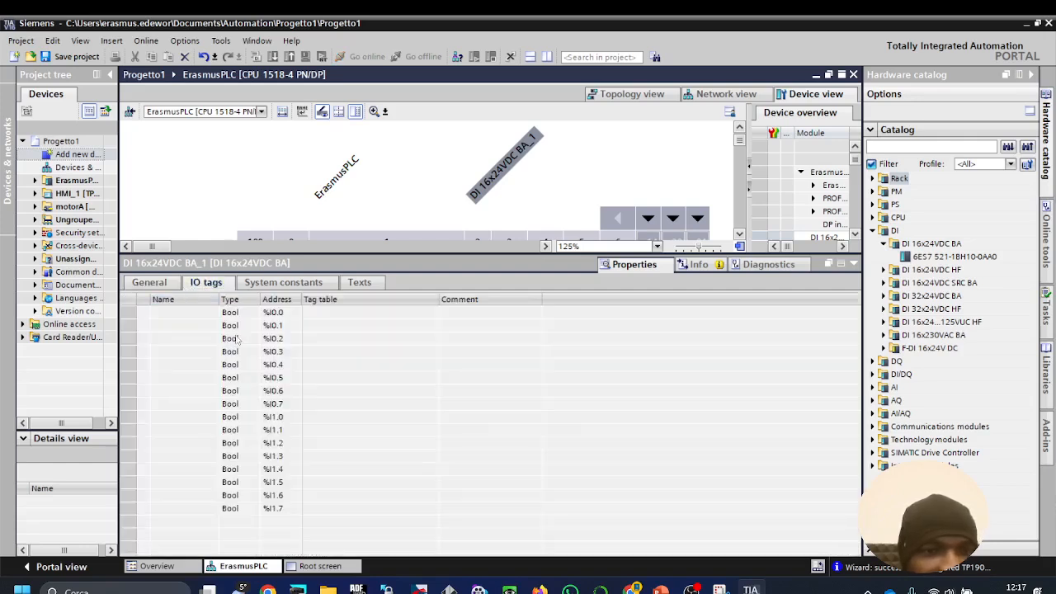
left_click(281, 315)
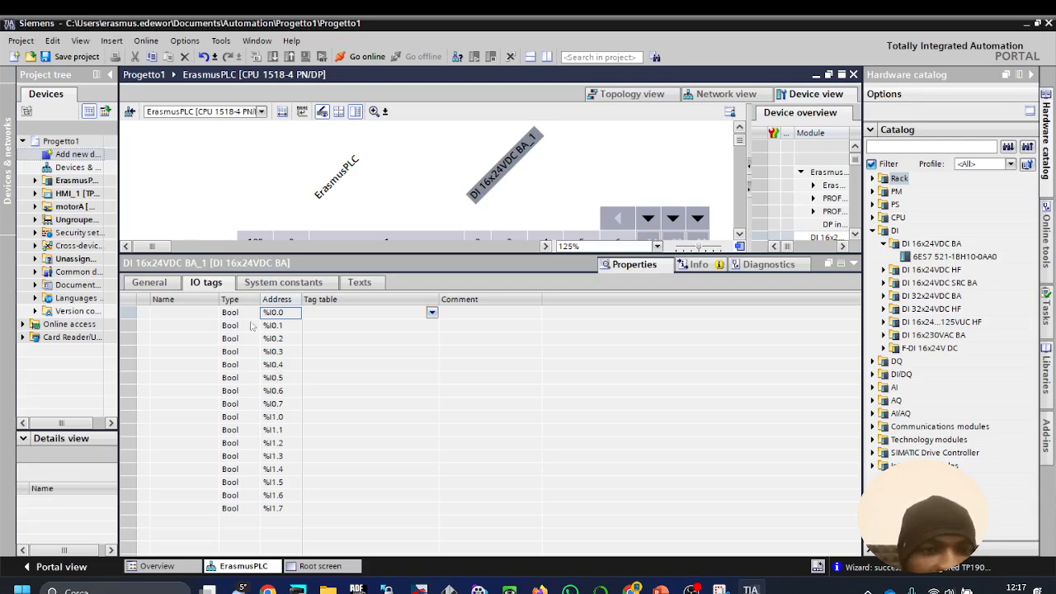
left_click(198, 318)
left_click(198, 315)
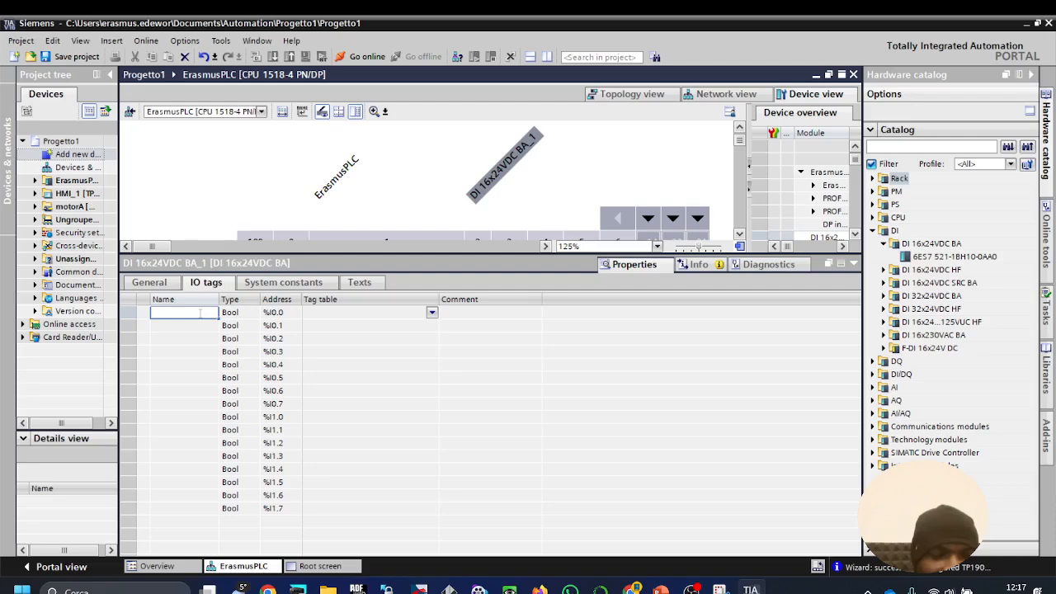
type("Start")
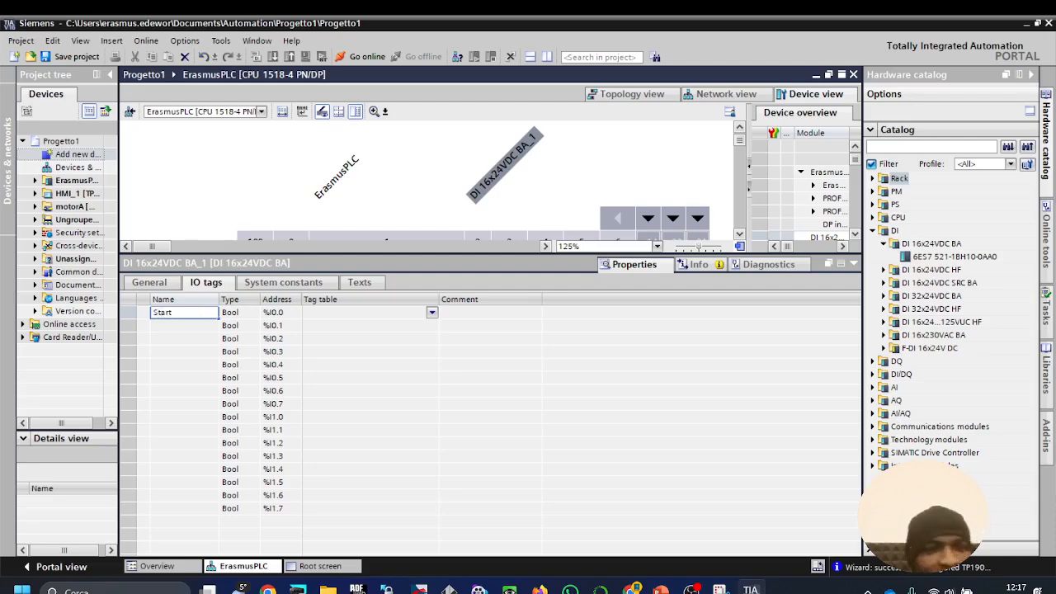
left_click(324, 316)
left_click(371, 313)
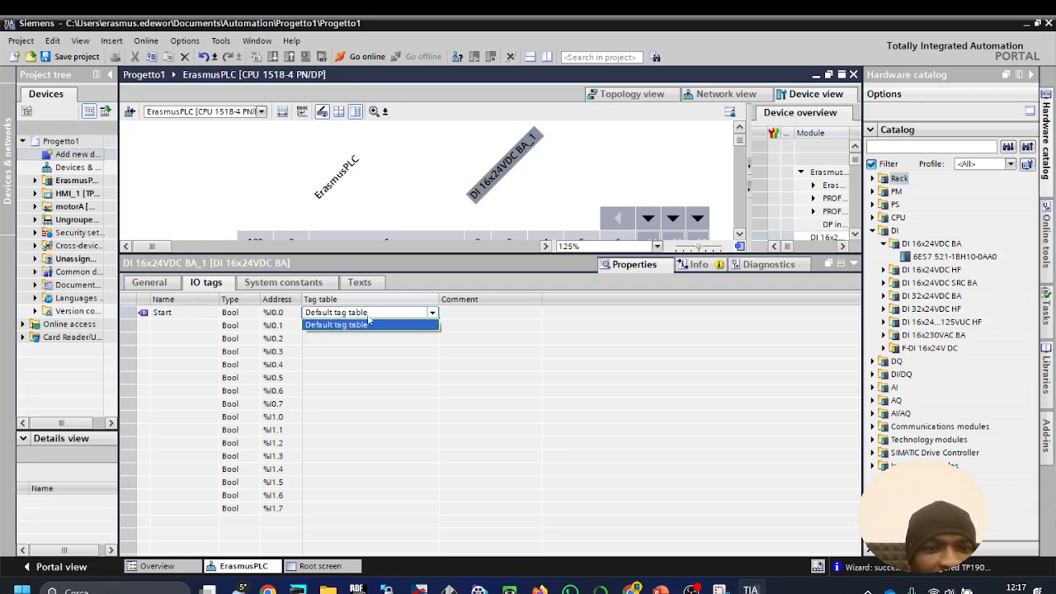
left_click(375, 325)
left_click(464, 311)
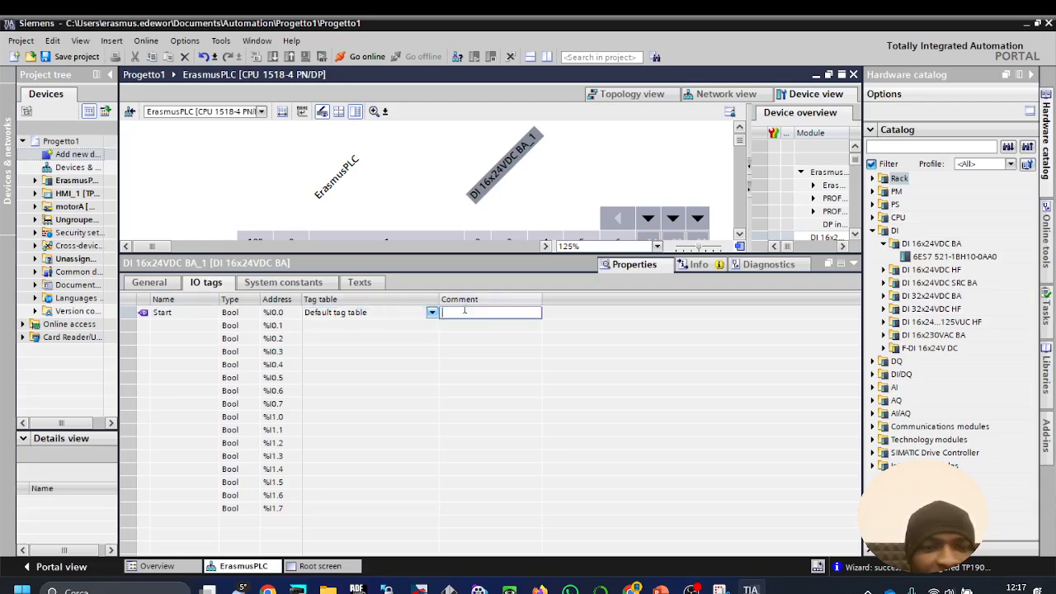
type("motor start")
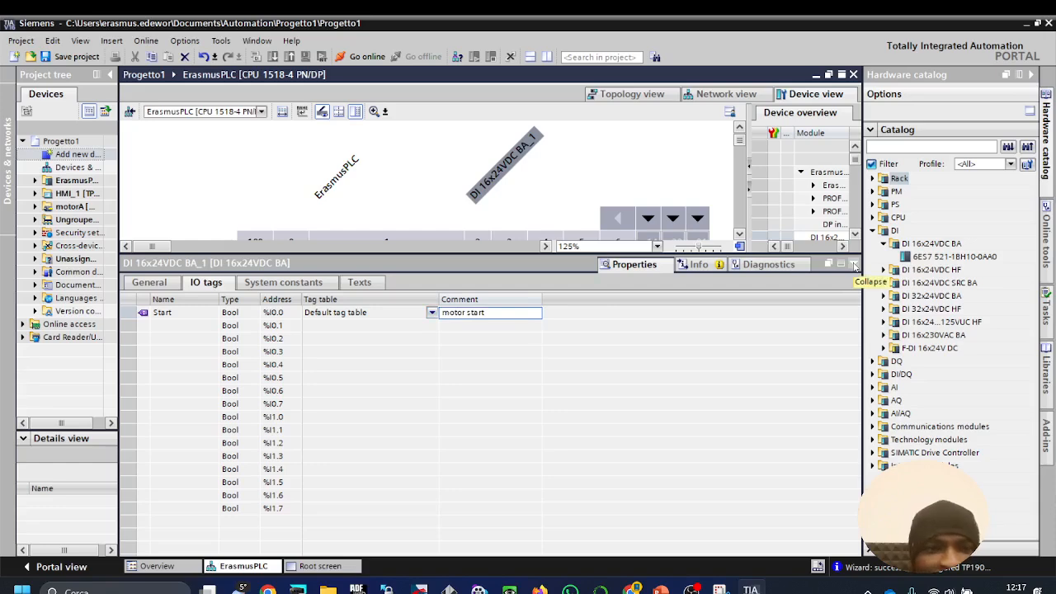
Step: Check the DI module's system constants, texts and general property categories, and collapse its properties
left_click(289, 285)
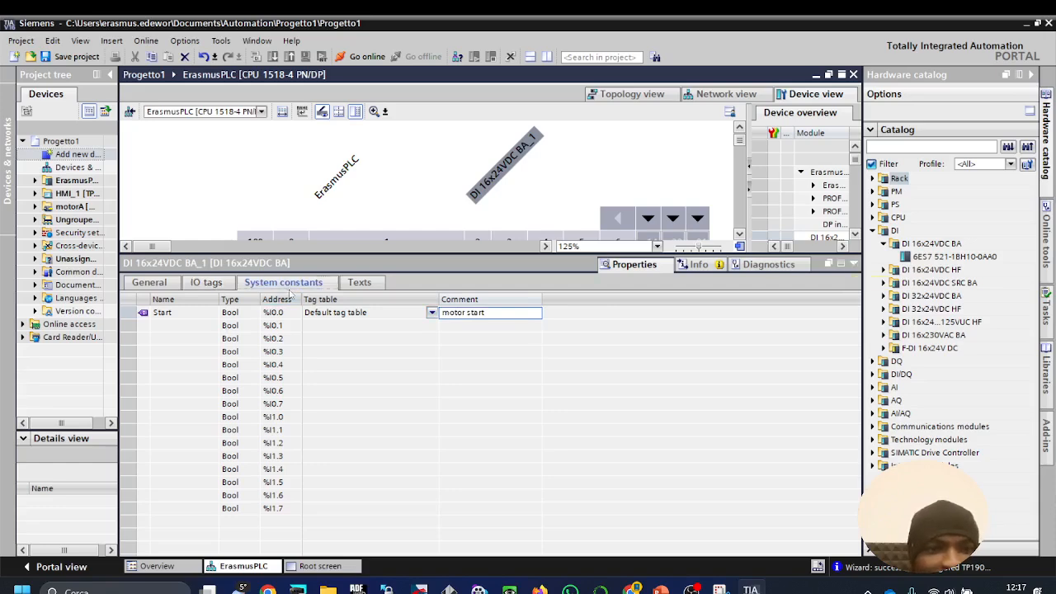
left_click(359, 283)
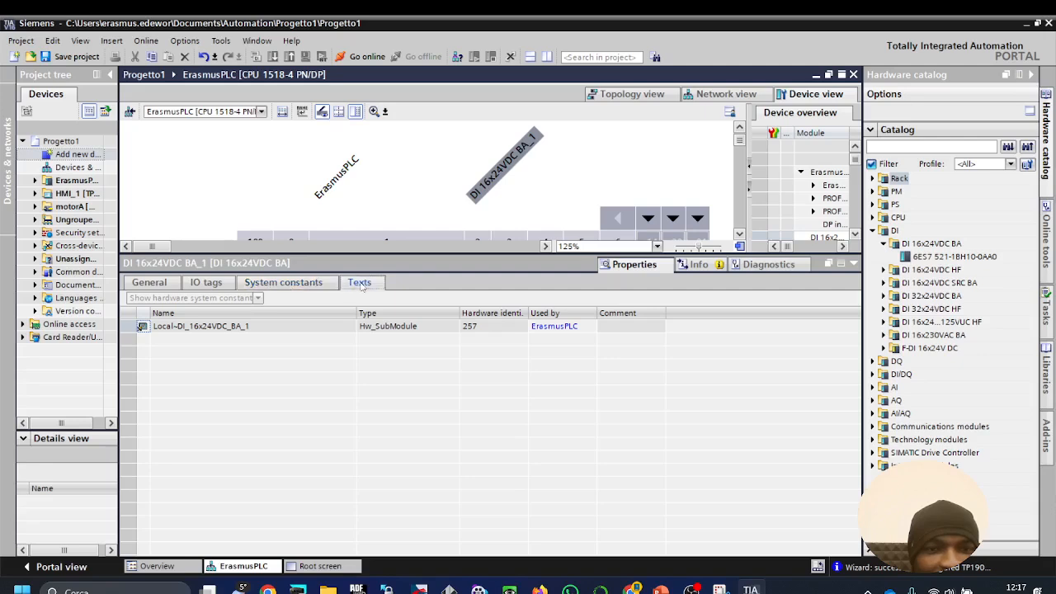
left_click(133, 282)
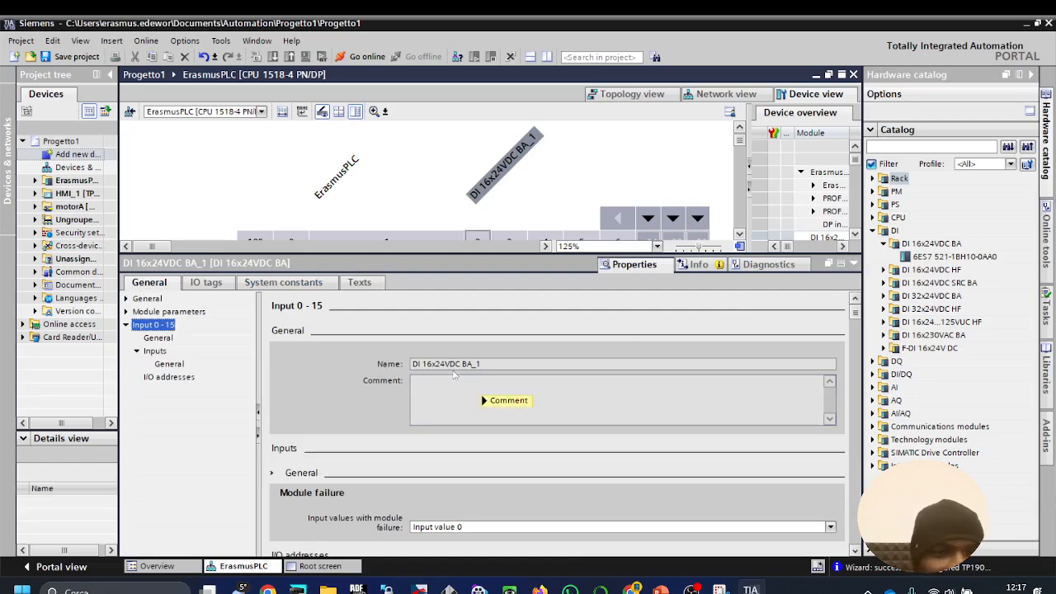
left_click(126, 298)
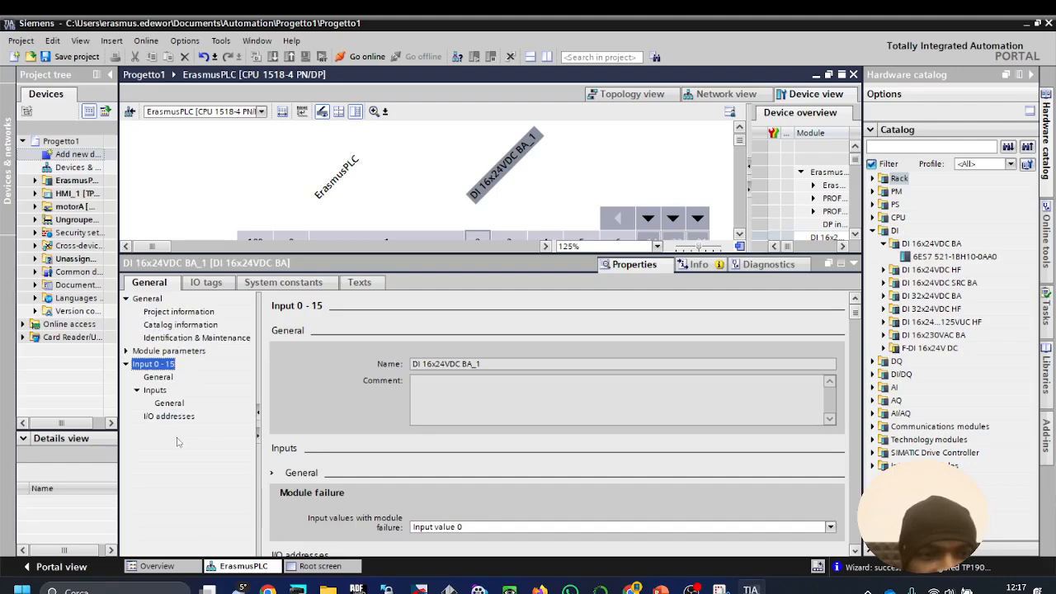
left_click(855, 265)
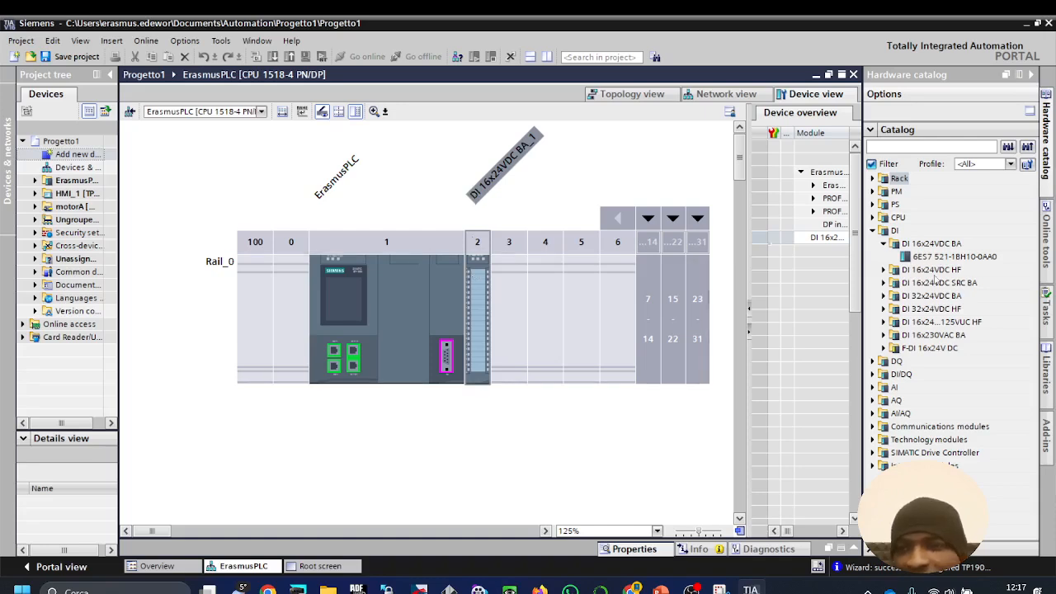
Step: Insert the digital output module DQ 16x24VDC/0.5A BA (6ES7 522-1BH10-0AA0) into slot 3 of the PLC's rail
left_click(873, 361)
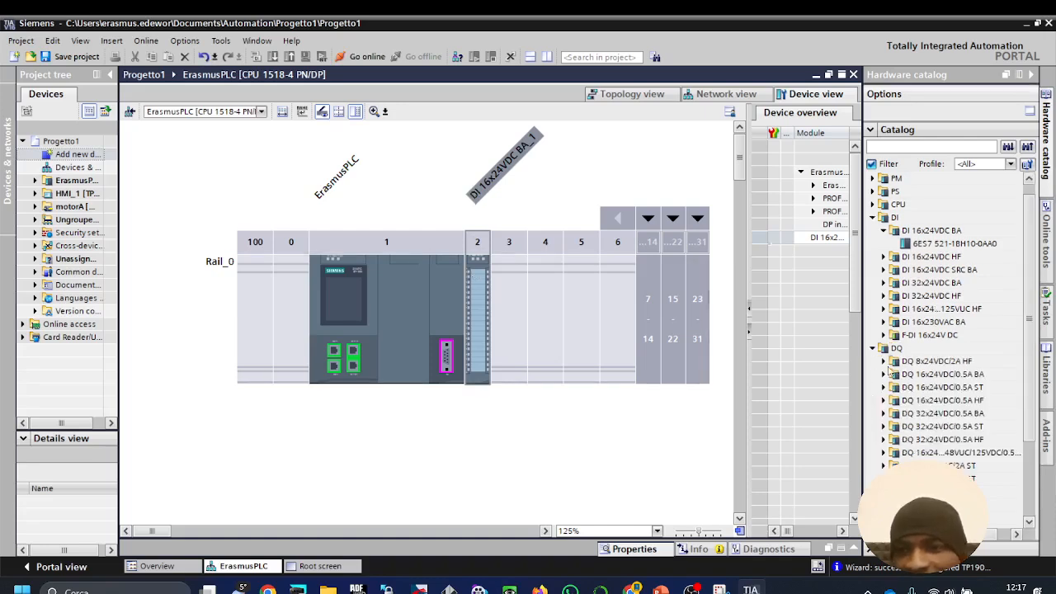
left_click(884, 374)
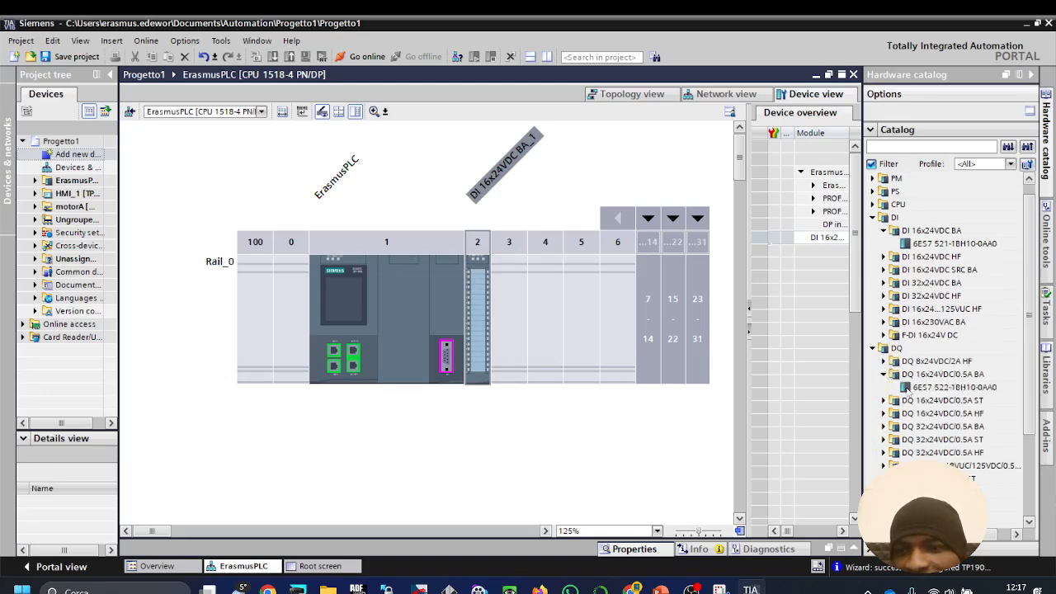
left_click_drag(913, 388, 516, 330)
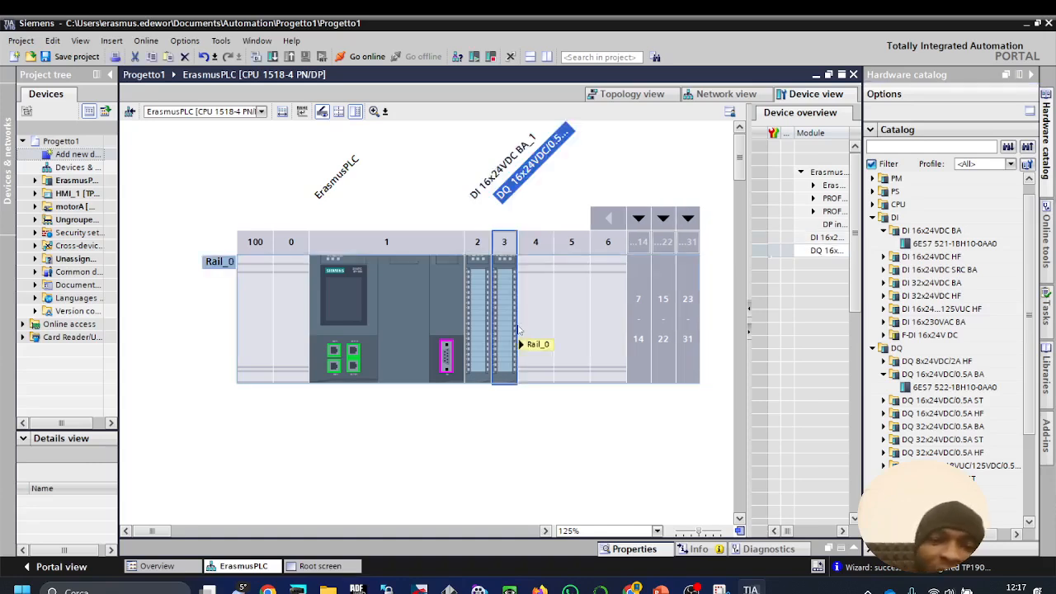
Step: Review the DQ module's project information and the output addresses of Output 0 - 15, and collapse its properties
left_click(641, 555)
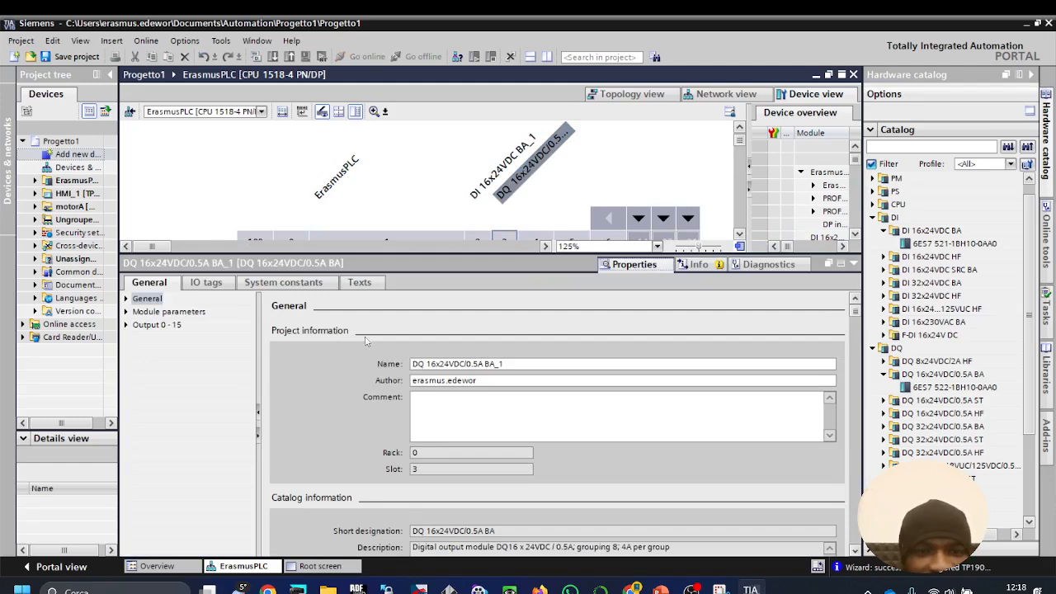
scroll(366, 341, "down", 1)
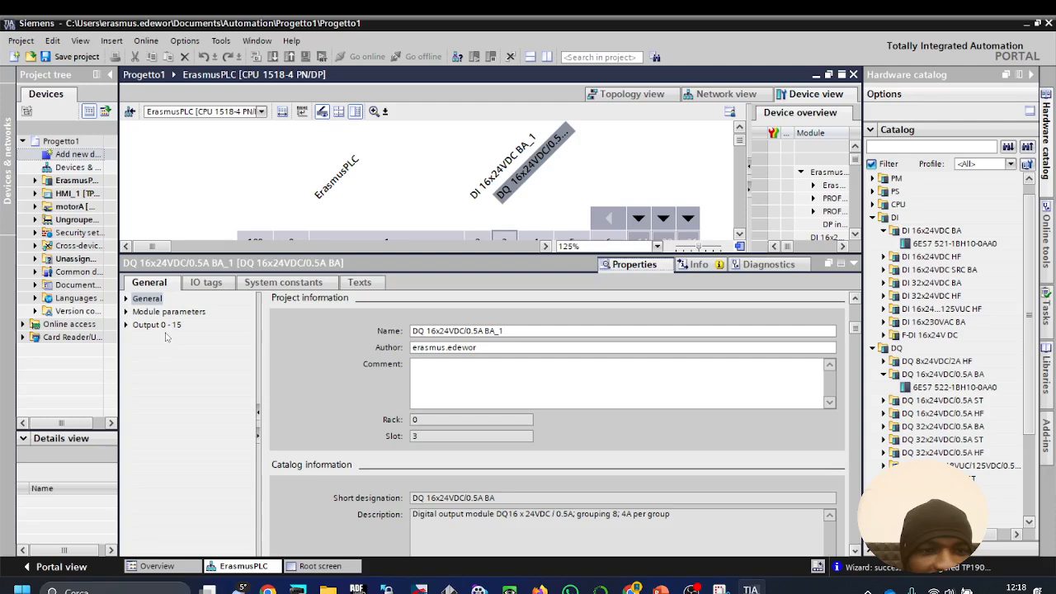
left_click(161, 326)
scroll(485, 463, "down", 2)
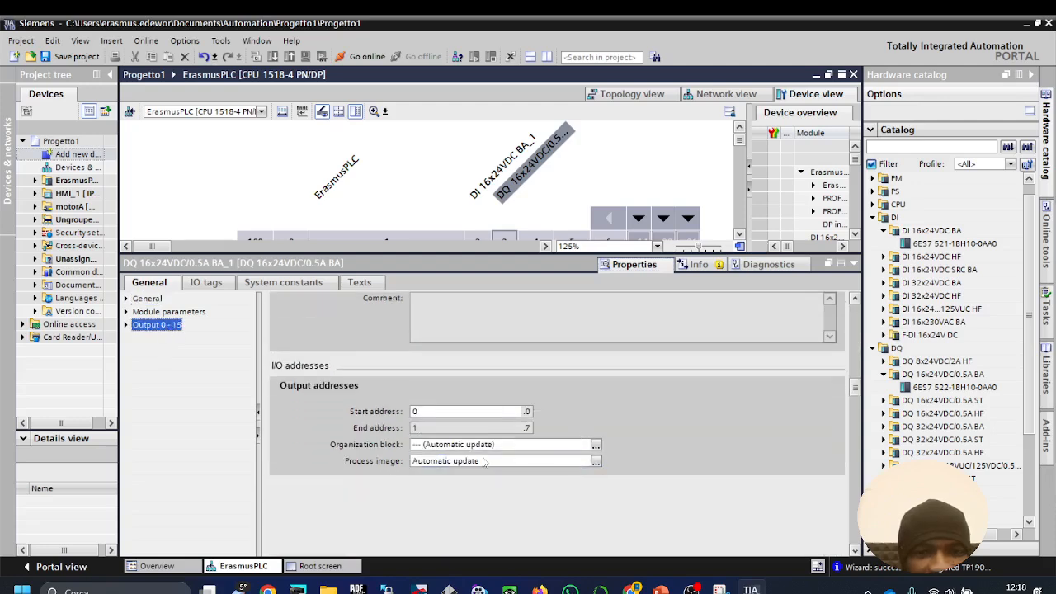
left_click(854, 265)
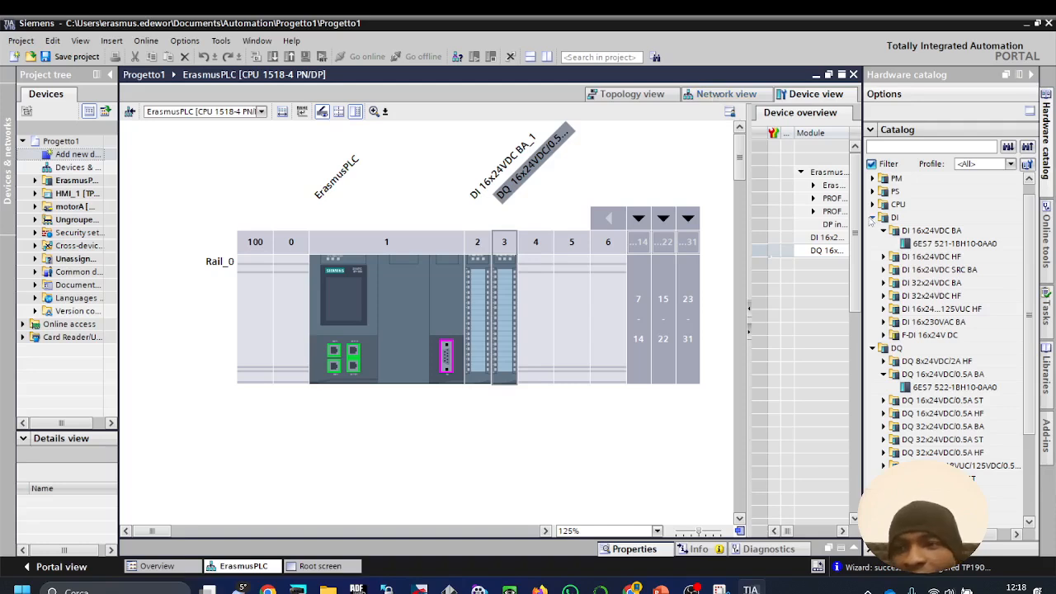
Step: Collapse the DI and DQ groups in the hardware catalog and show the project's devices in the network view
left_click(873, 217)
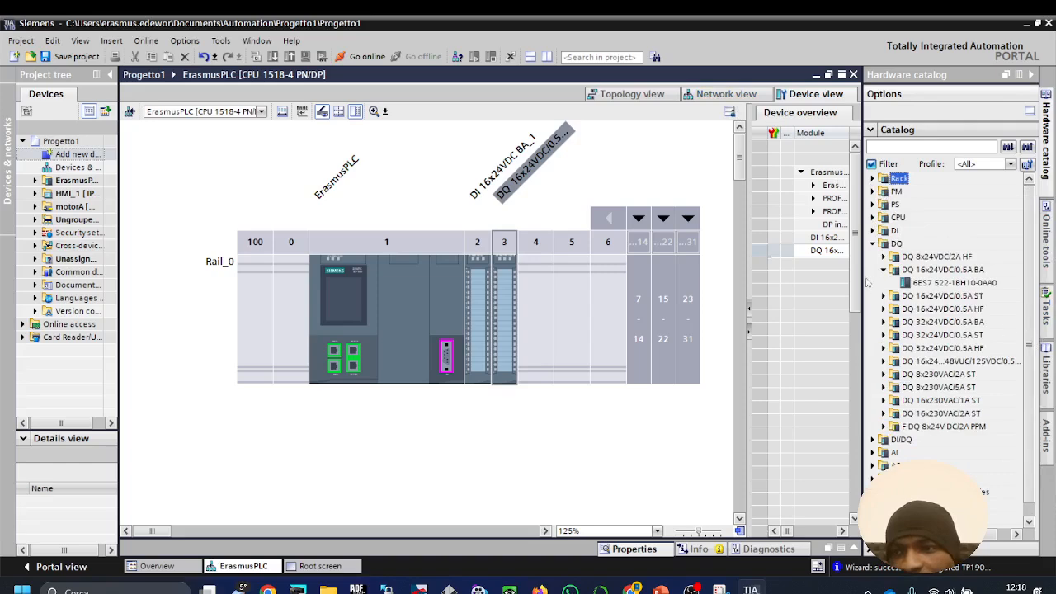
left_click(873, 245)
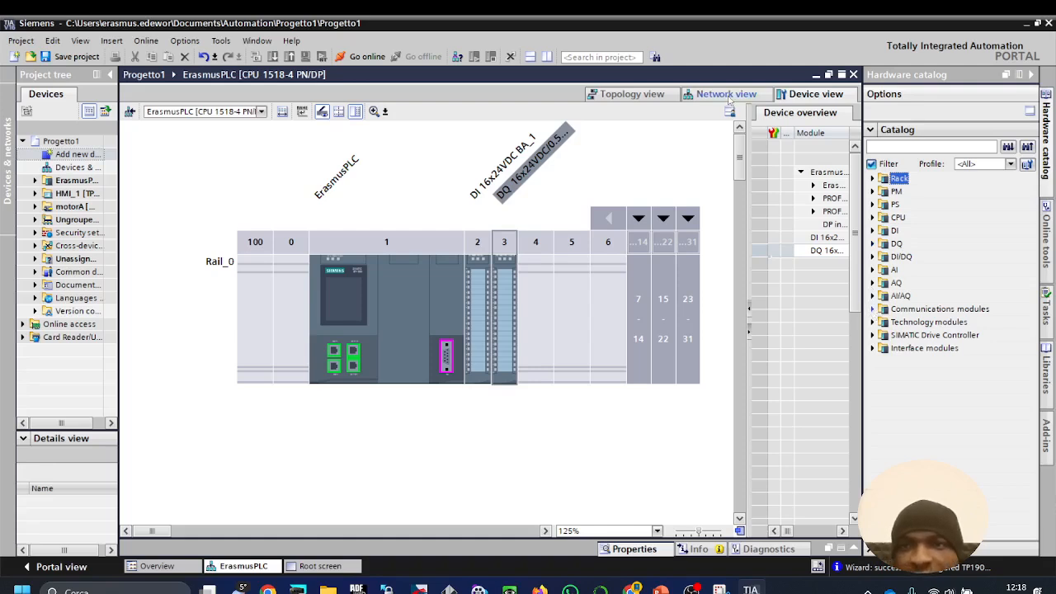
left_click(725, 94)
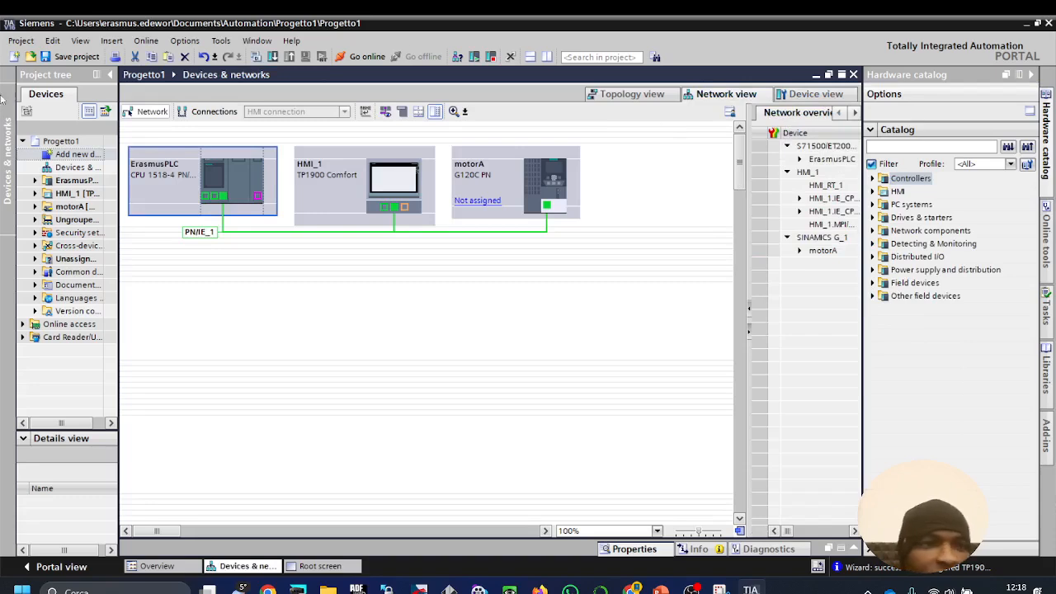
Step: Add a CPU 1515SP PC open controller (6ES7 677-2AAxx-0xB0, V2.1) as a PC system and try to connect its interface in the network view
double_click(82, 155)
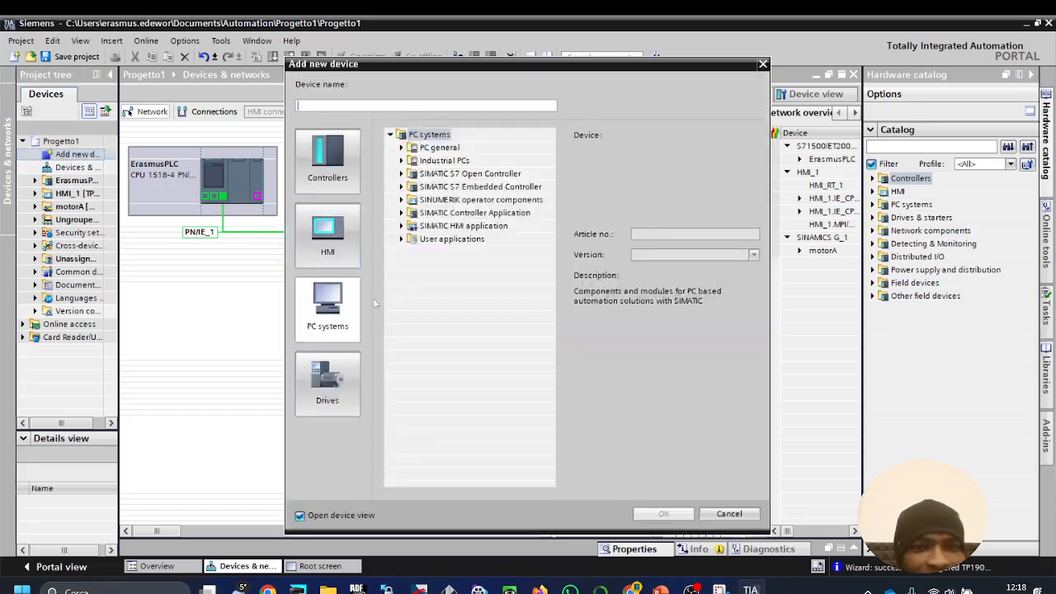
left_click(327, 317)
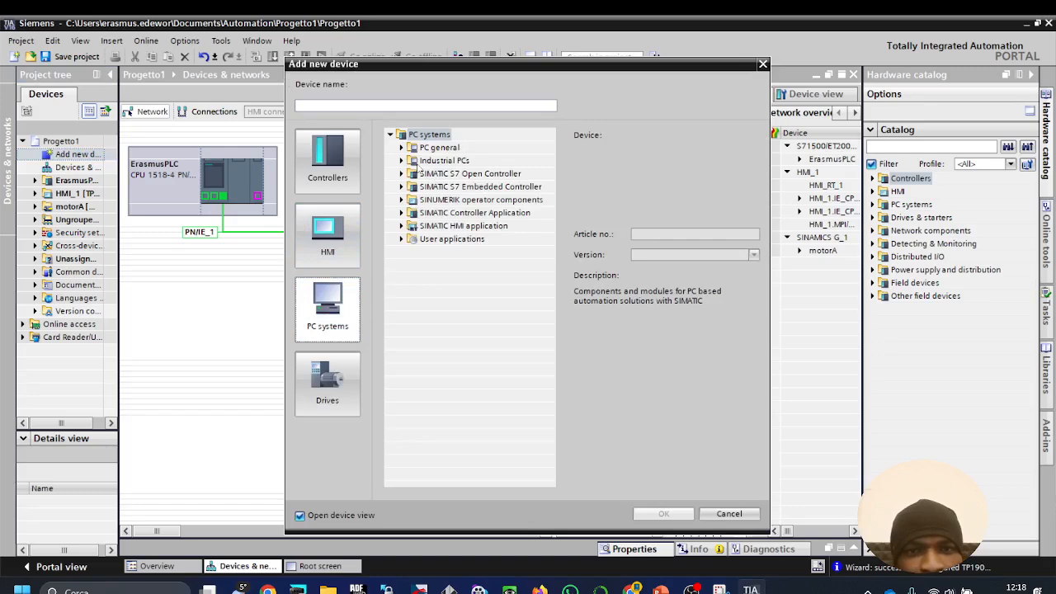
left_click(402, 147)
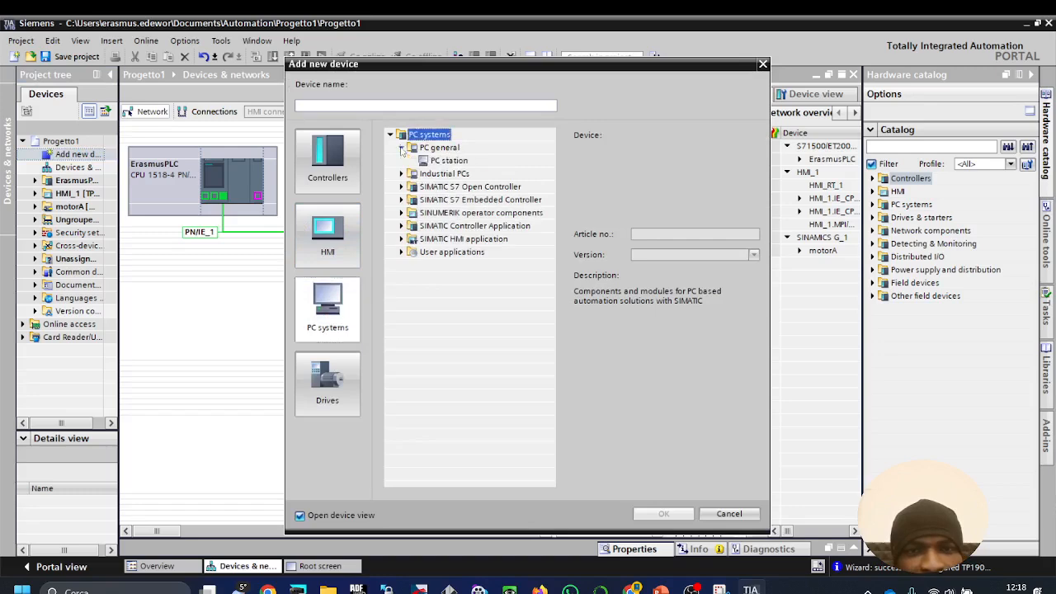
left_click(402, 173)
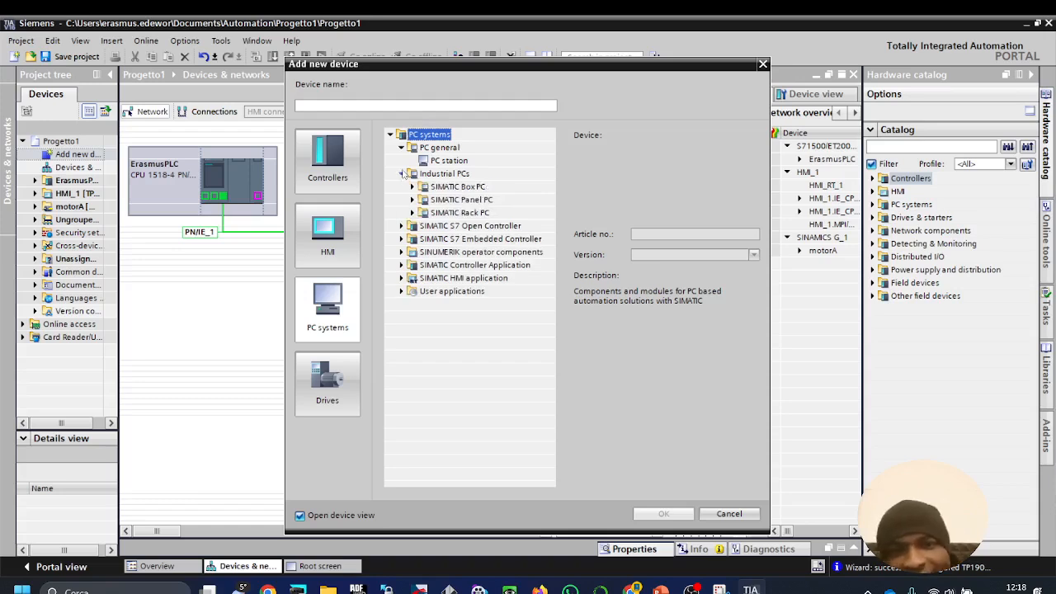
left_click(404, 228)
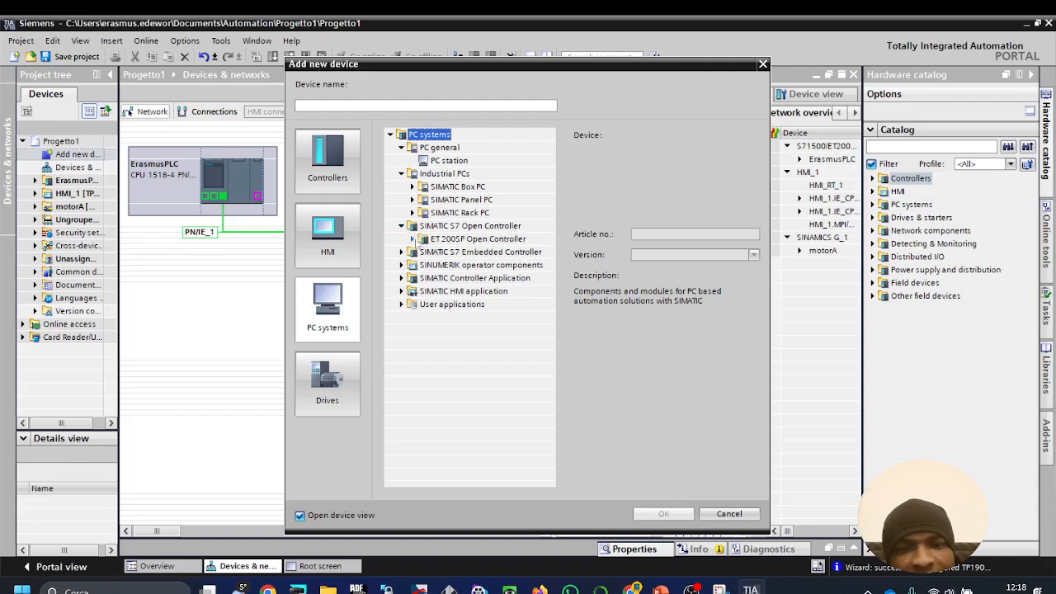
left_click(413, 239)
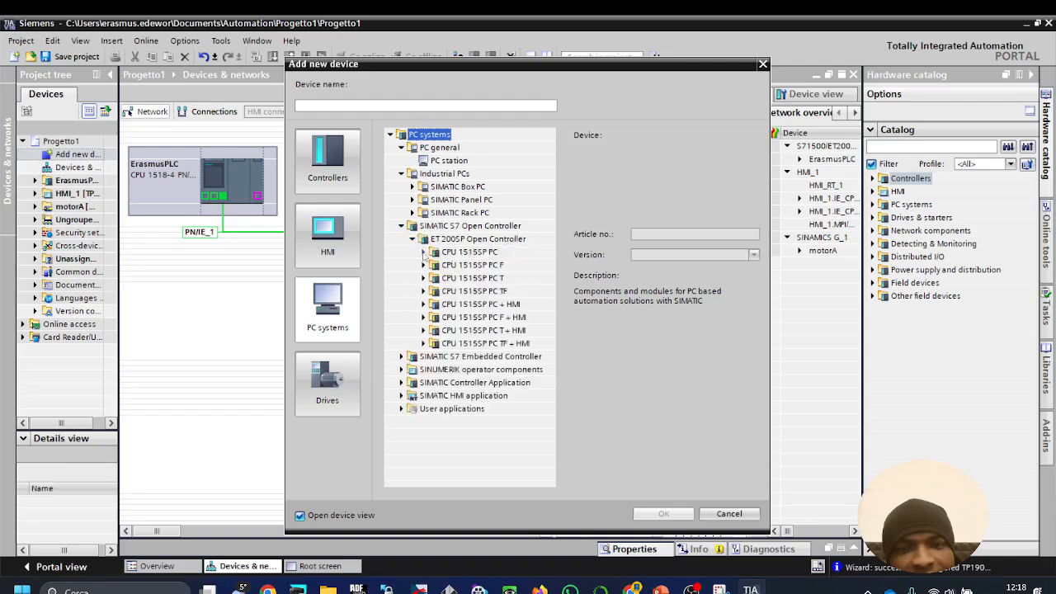
left_click(424, 252)
left_click(492, 265)
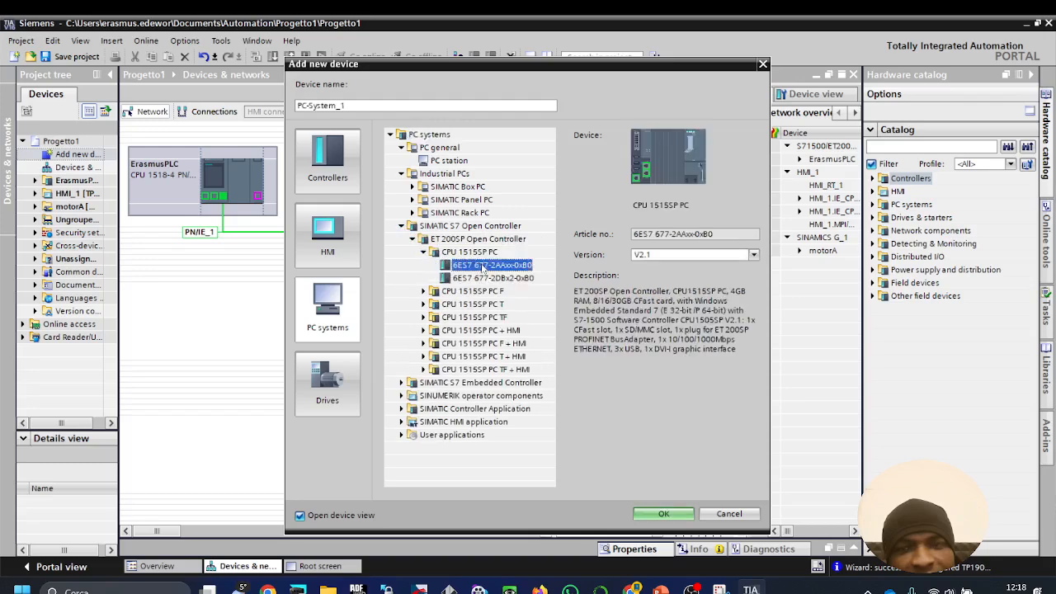
left_click(666, 515)
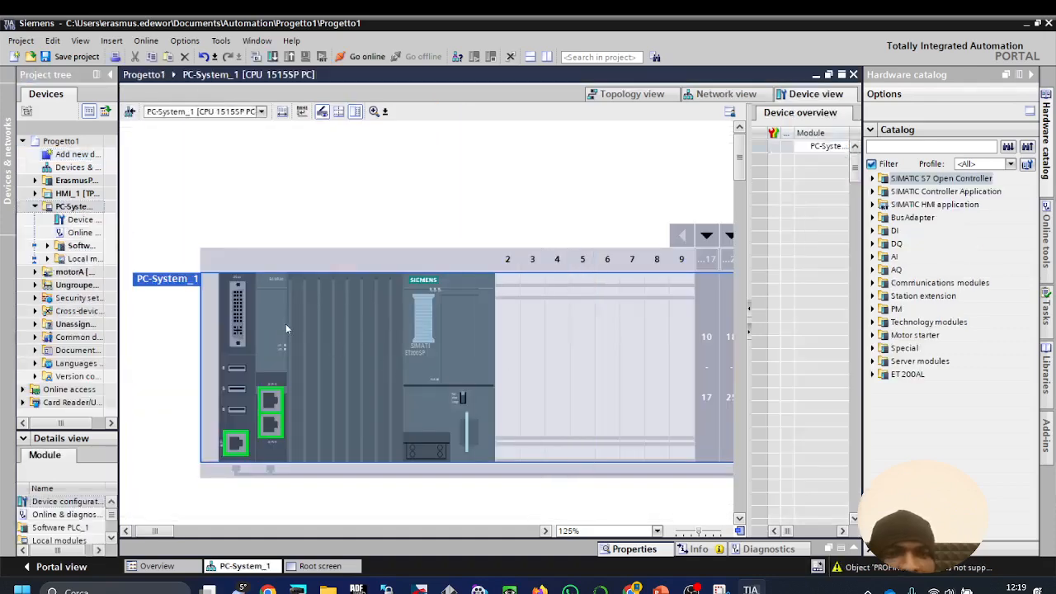
left_click(725, 94)
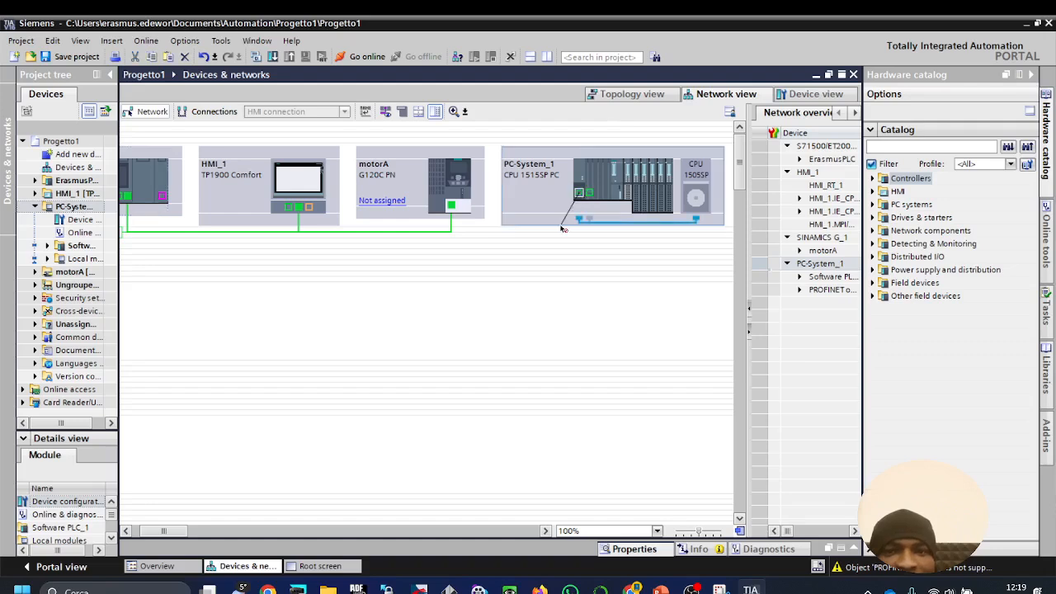
mouse_move(581, 193)
left_mouse_down()
mouse_move(452, 208)
mouse_move(392, 253)
mouse_move(618, 226)
mouse_move(566, 232)
mouse_move(581, 208)
left_mouse_up()
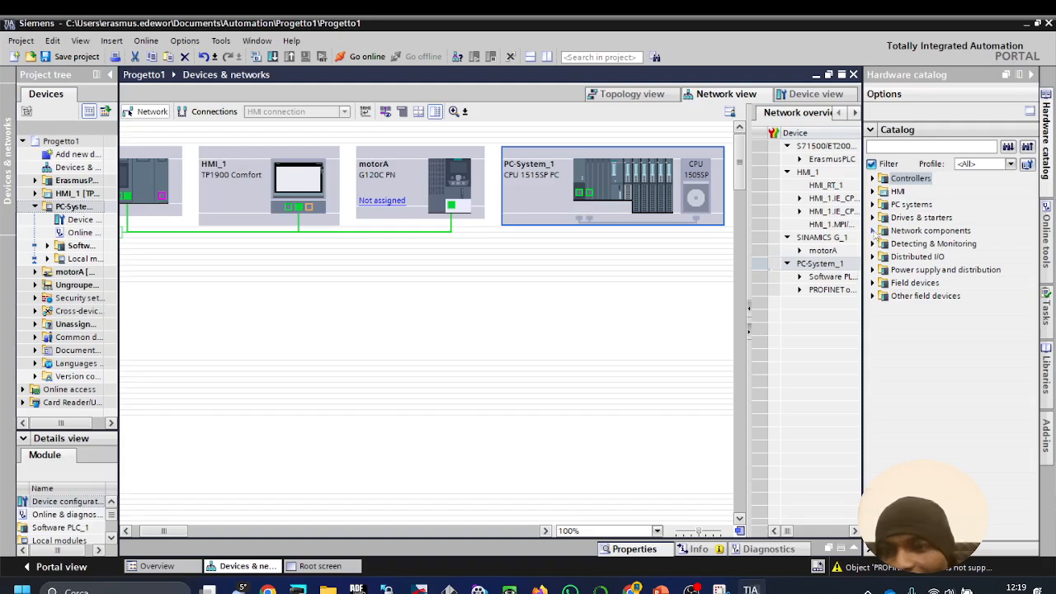
Step: Expand the network components in the hardware catalog down to the SCALANCE X200-4P IRT switch 6GK5 200-4AH00-2BA3
left_click(873, 231)
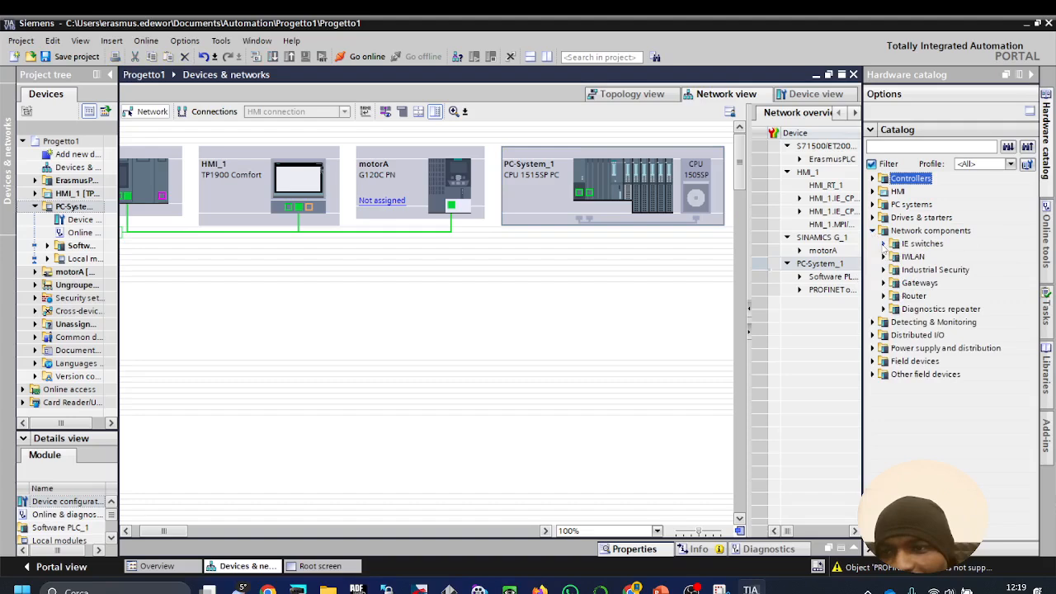
left_click(883, 245)
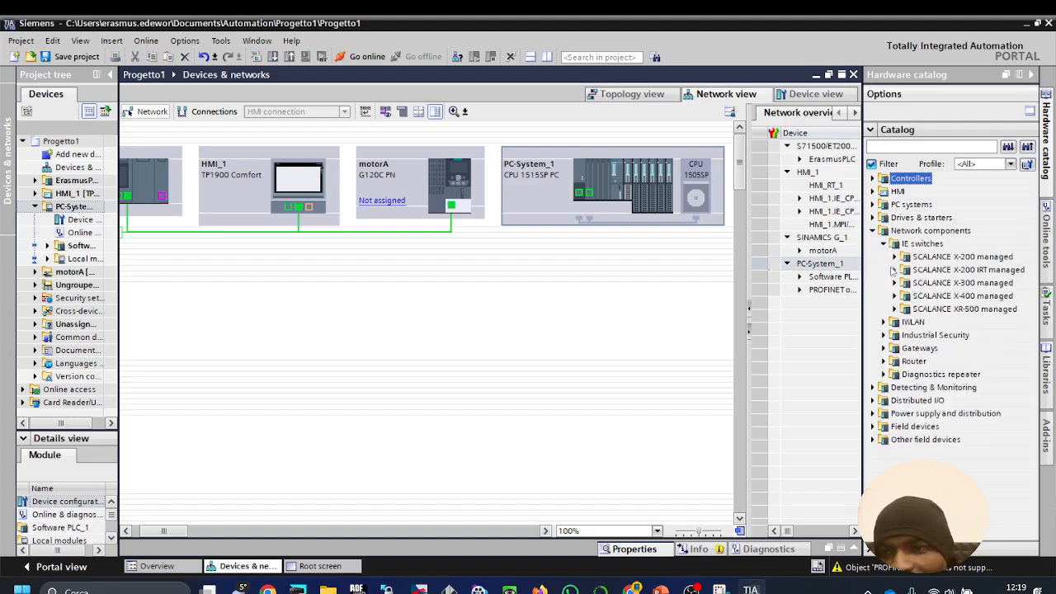
left_click(895, 270)
left_click(905, 283)
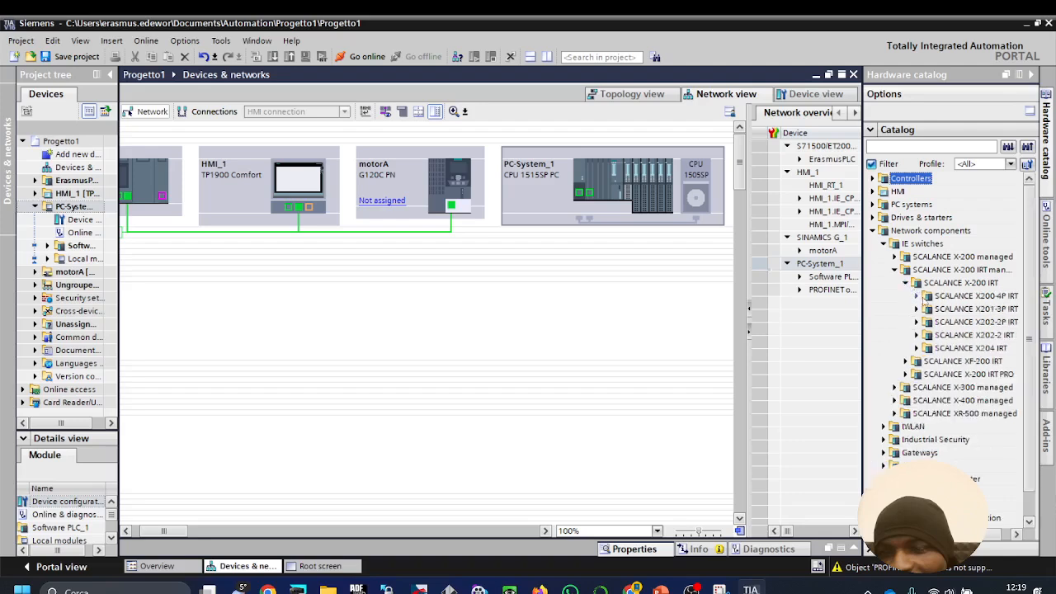
left_click(916, 295)
left_click(951, 310)
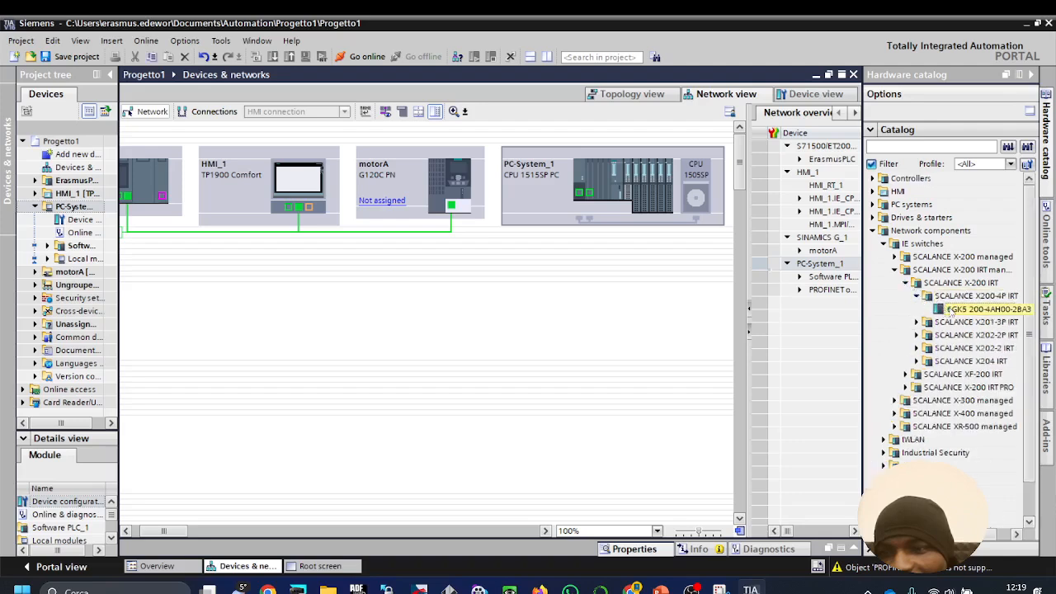
Step: Place the SCALANCE X200-4P IRT switch below PC-System_1 in the network view and delete it again
left_click_drag(950, 310, 535, 334)
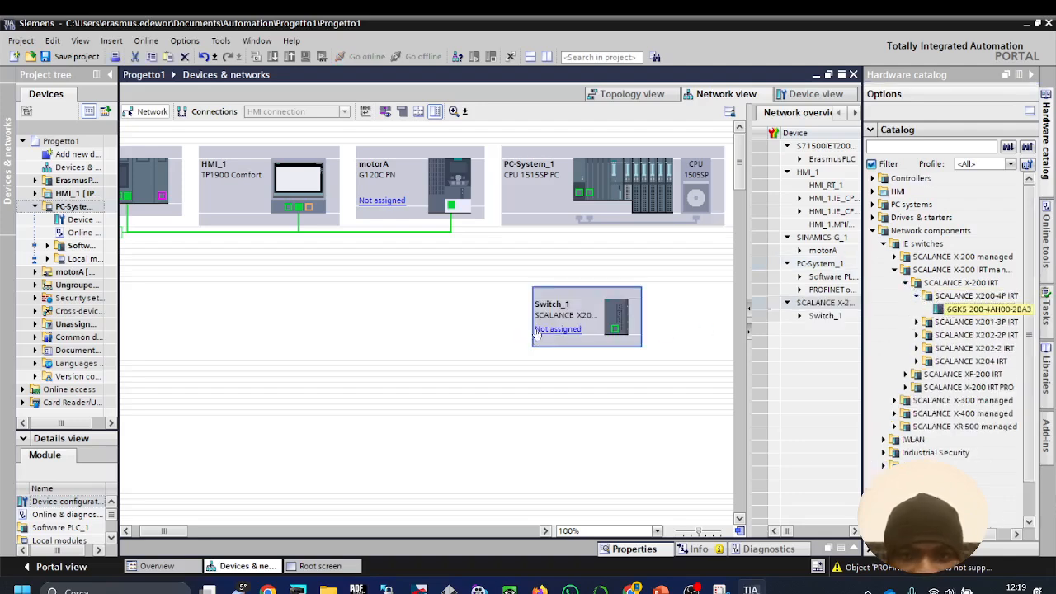
left_click(611, 305)
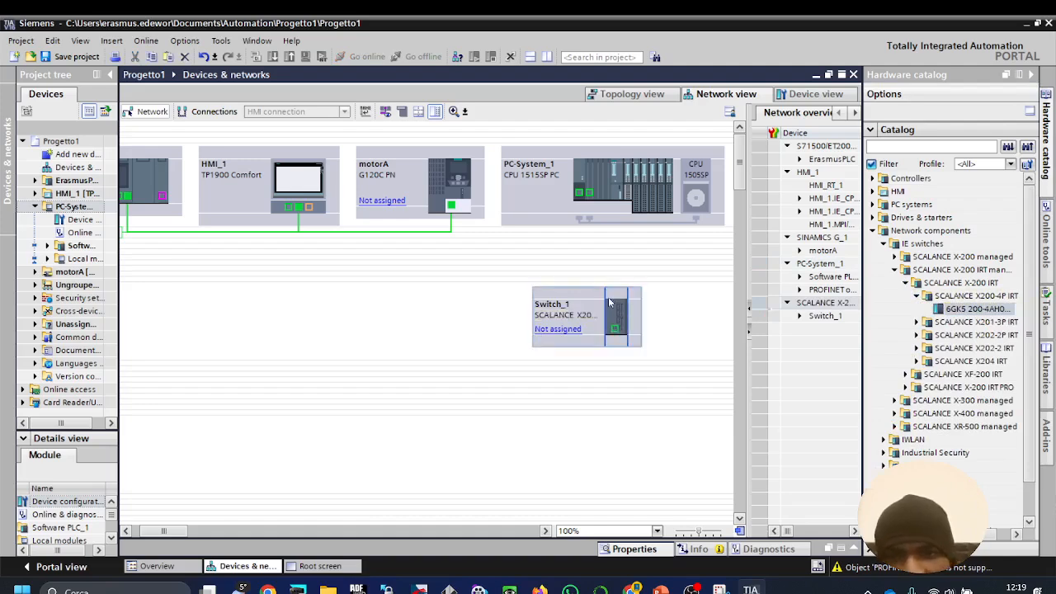
key("Delete")
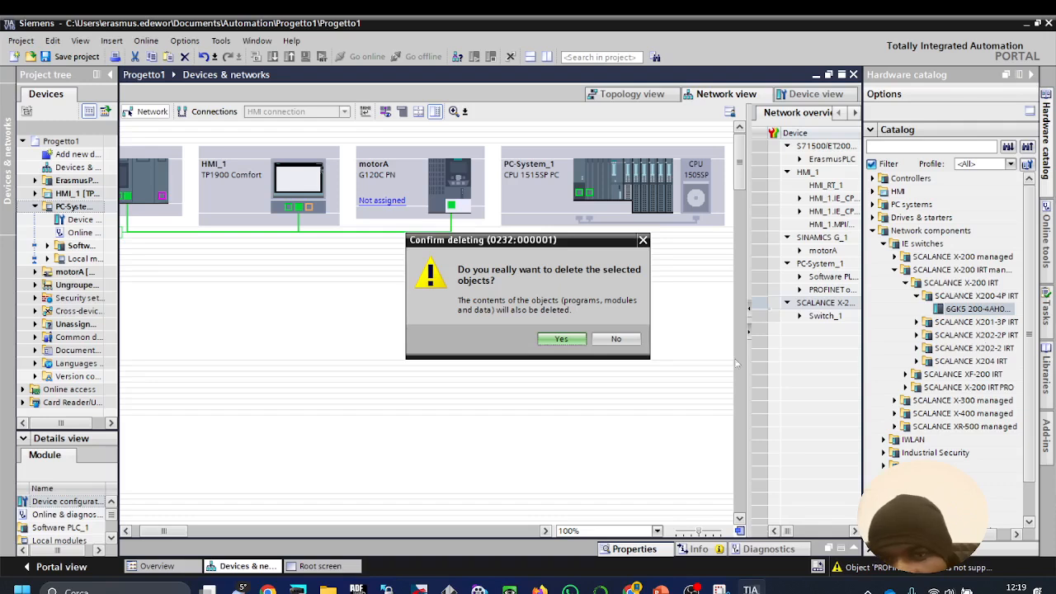
key("Return")
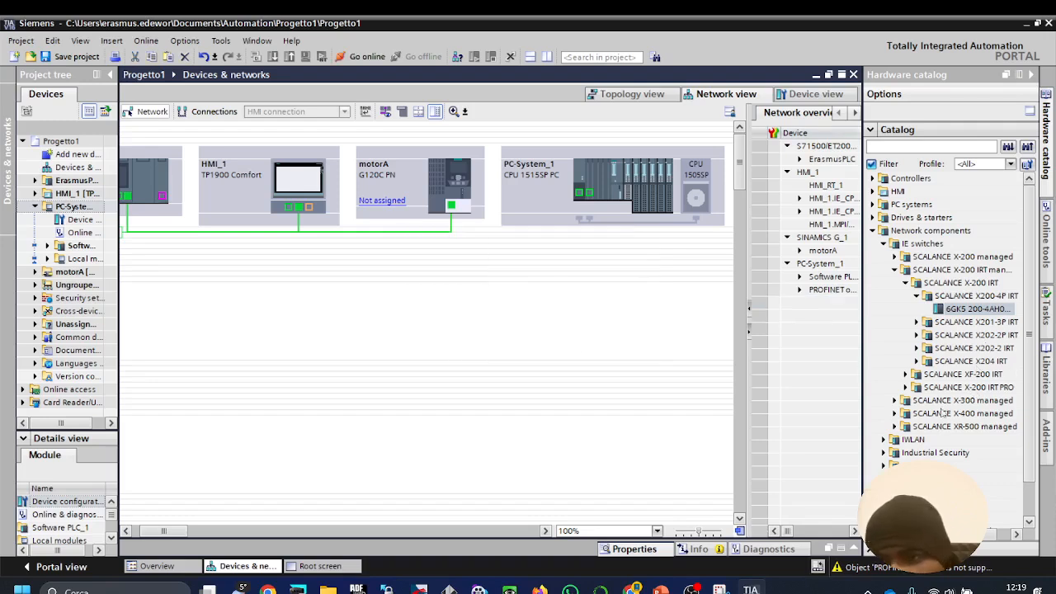
Step: Insert a SCALANCE XM408-4C switch from the X-400 managed group into the network view and delete it again
left_click(896, 413)
left_click(906, 439)
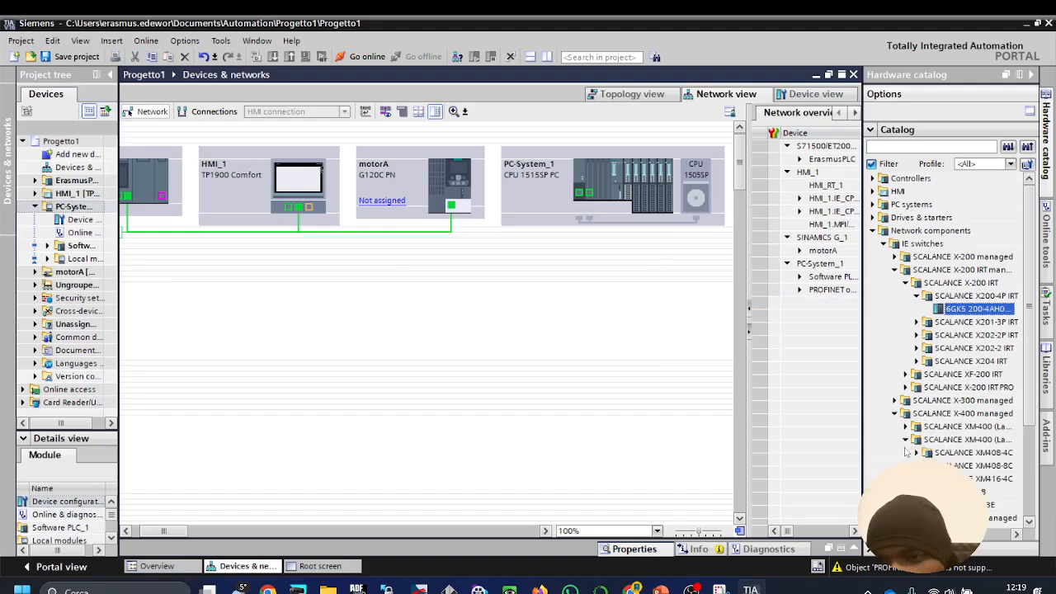
left_click(917, 454)
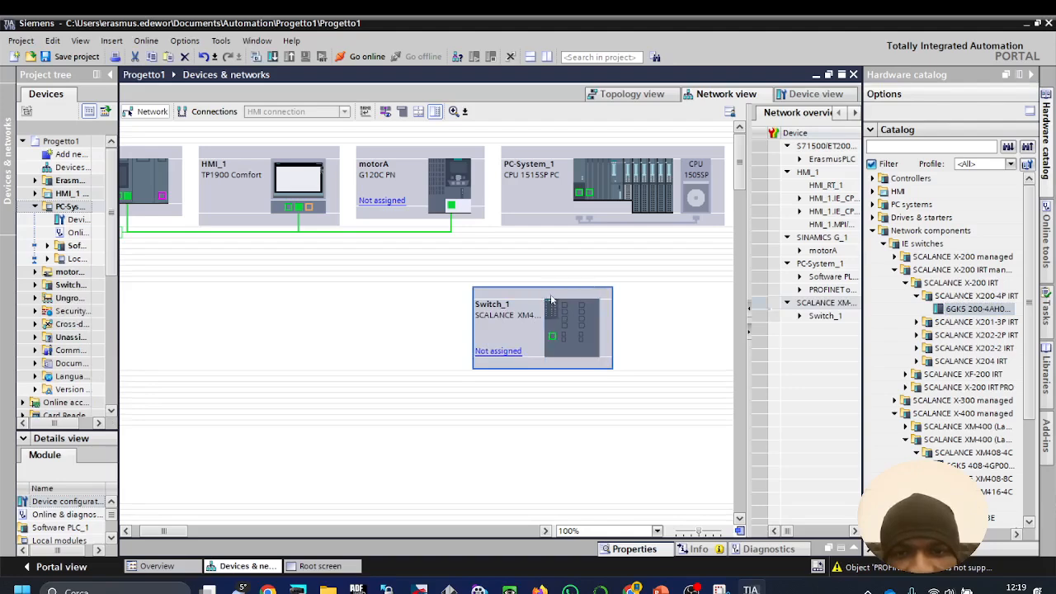
key("Delete")
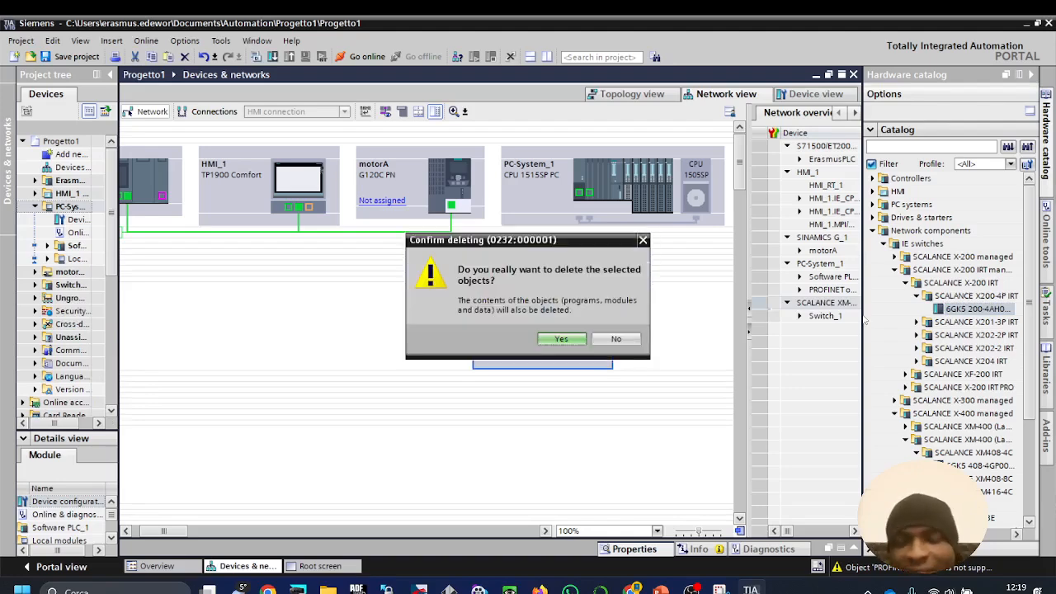
key("Return")
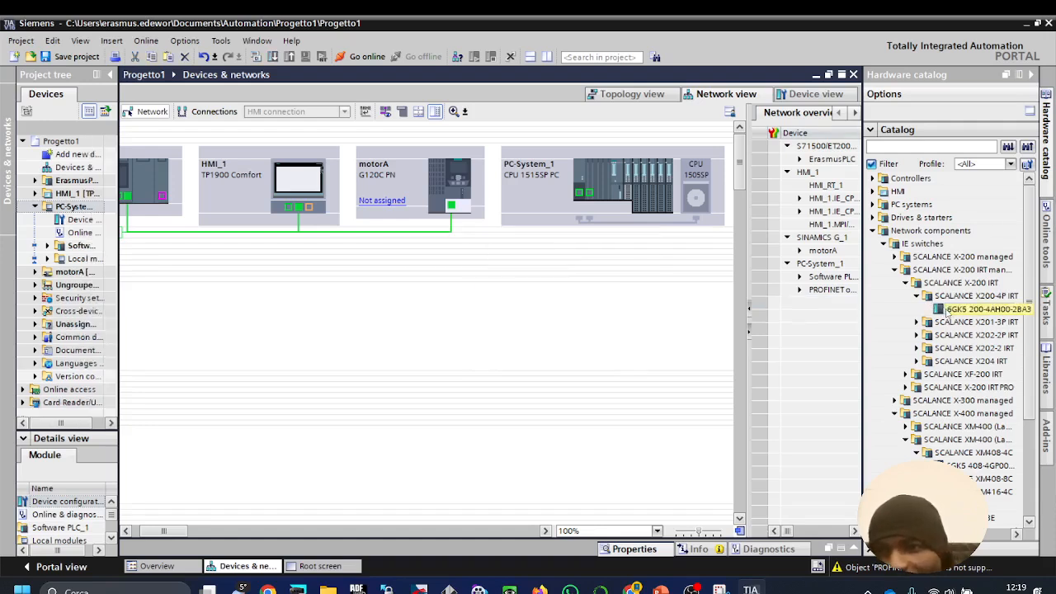
Step: Insert the SCALANCE X200-4P IRT switch (6GK5 200-4AH00-2BA3) below motorA in the network view and select its module
left_click_drag(947, 312, 413, 289)
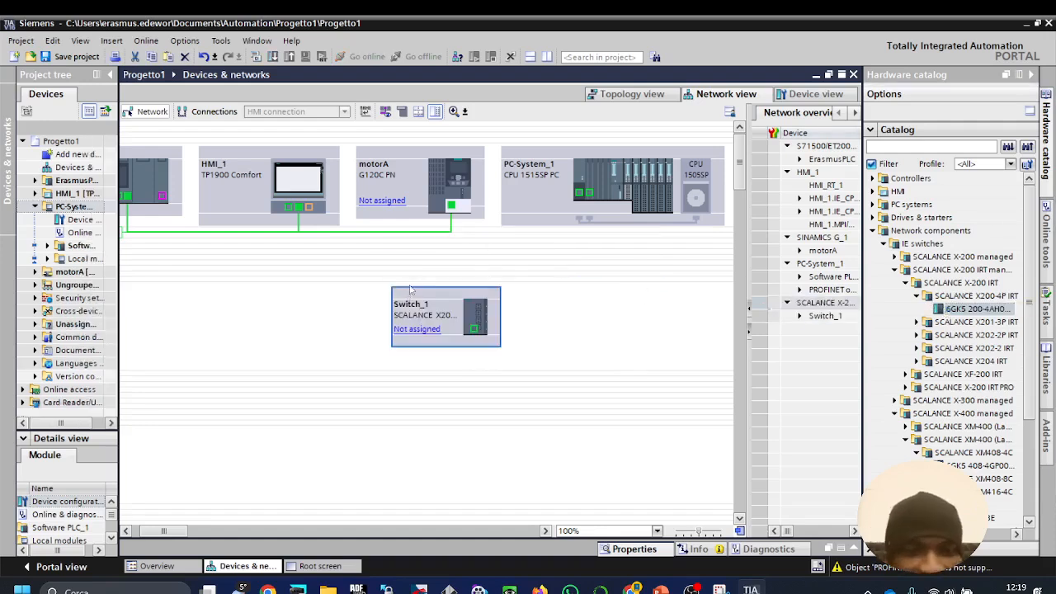
left_click(476, 322)
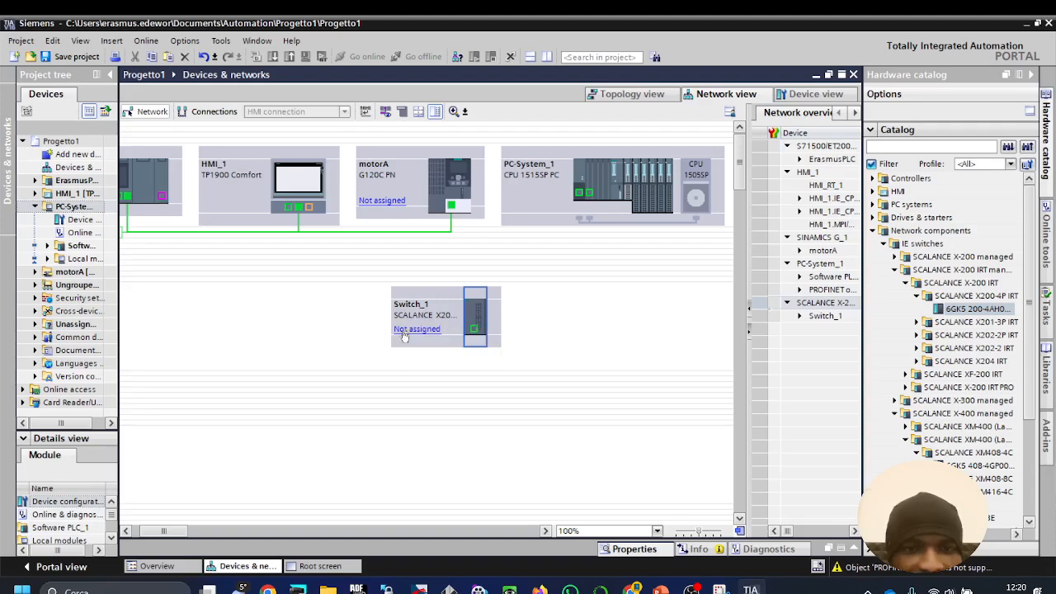
Step: Look at motorA in the topology view and the device view, and return to the network view
left_click(381, 201)
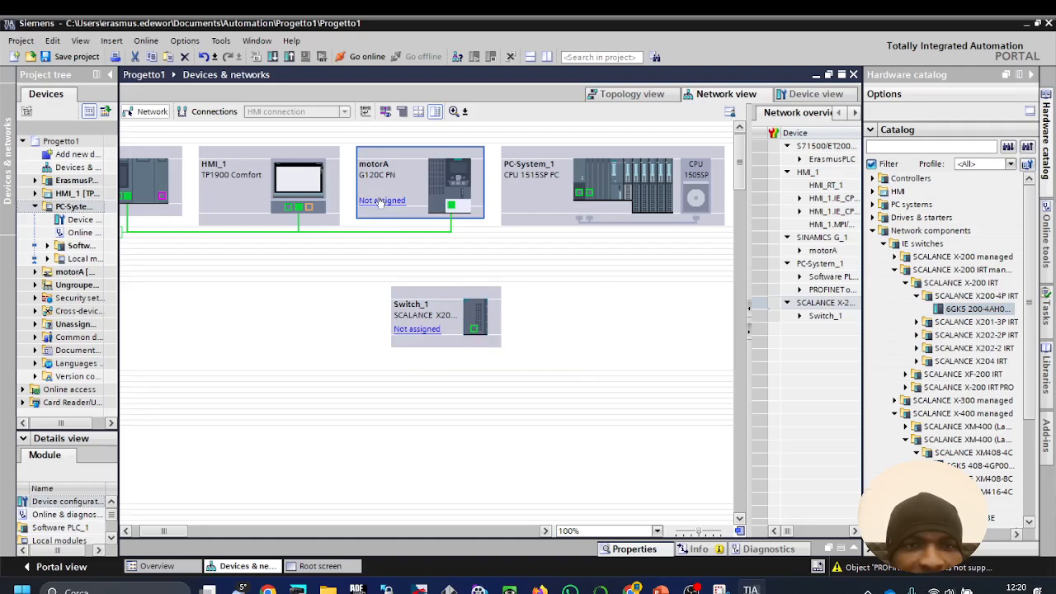
left_click(651, 96)
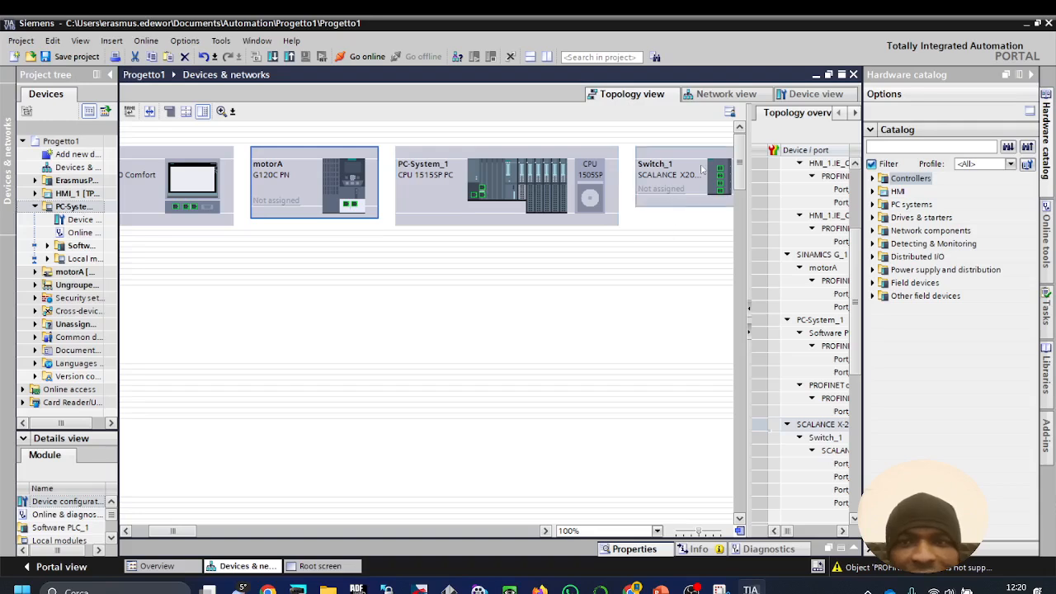
left_click(813, 94)
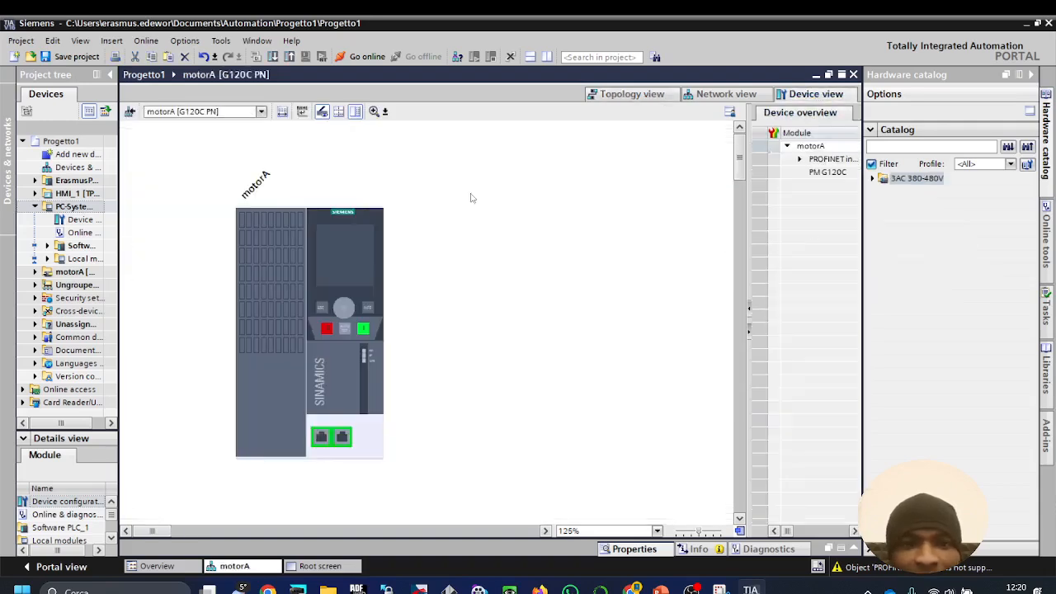
scroll(687, 192, "down", 2)
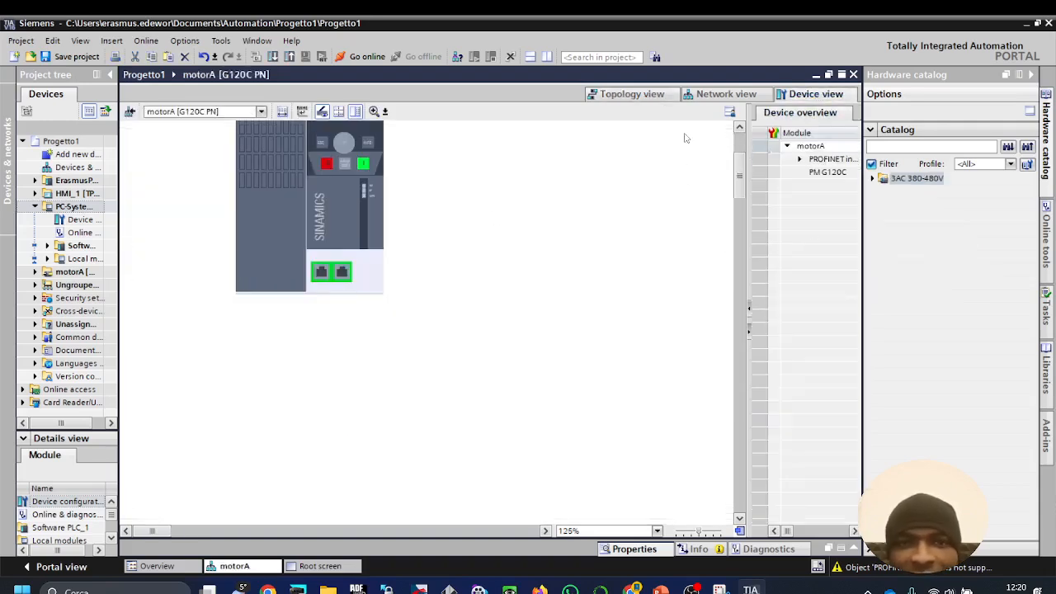
left_click(718, 95)
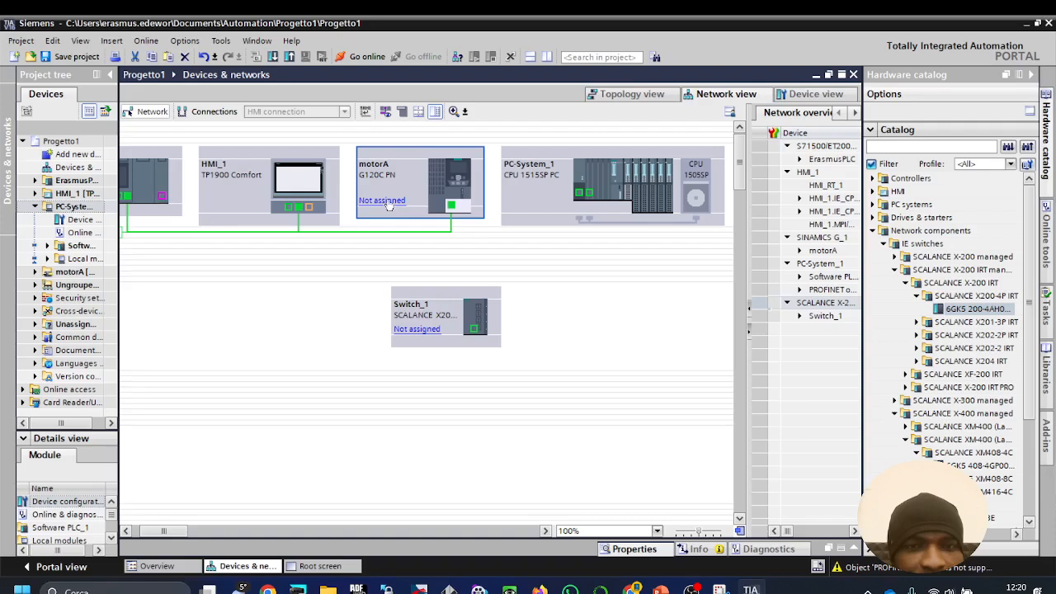
Step: Select Switch_1 and open the list of IO controllers it can be assigned to
left_click(445, 317)
left_click(634, 549)
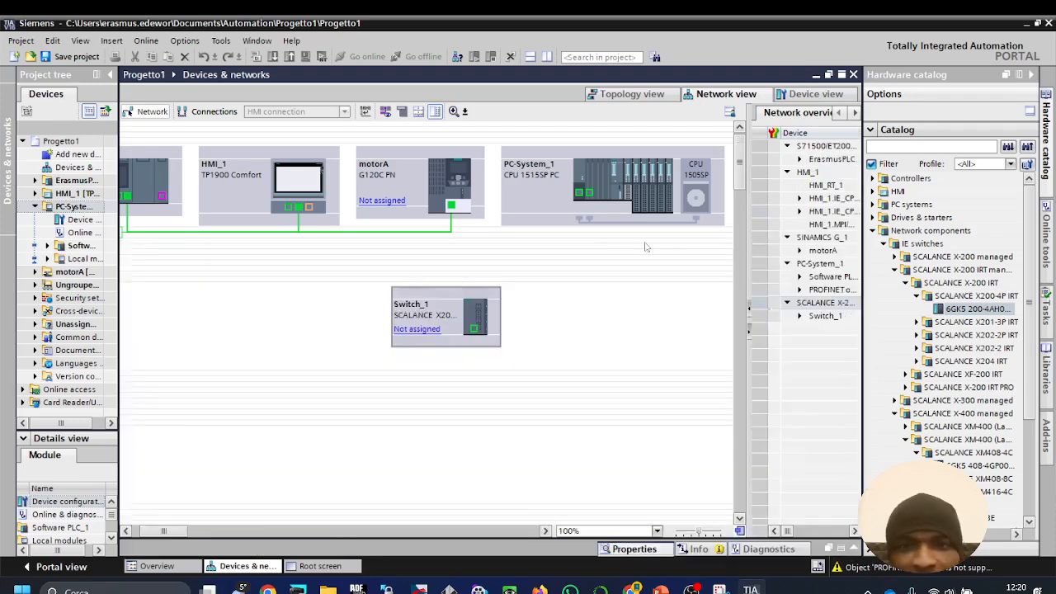
left_click(854, 264)
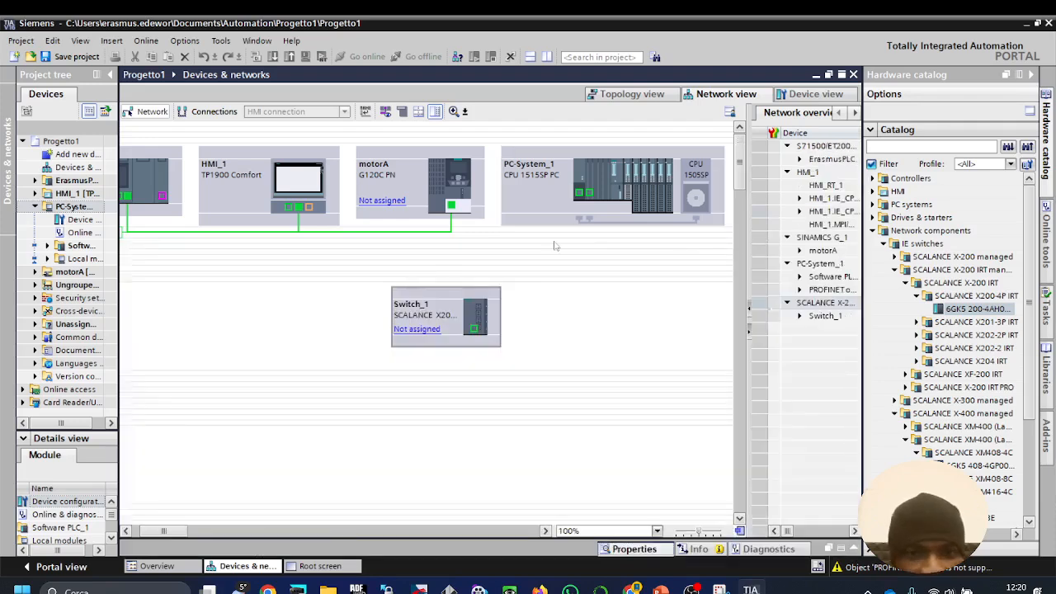
left_click(415, 330)
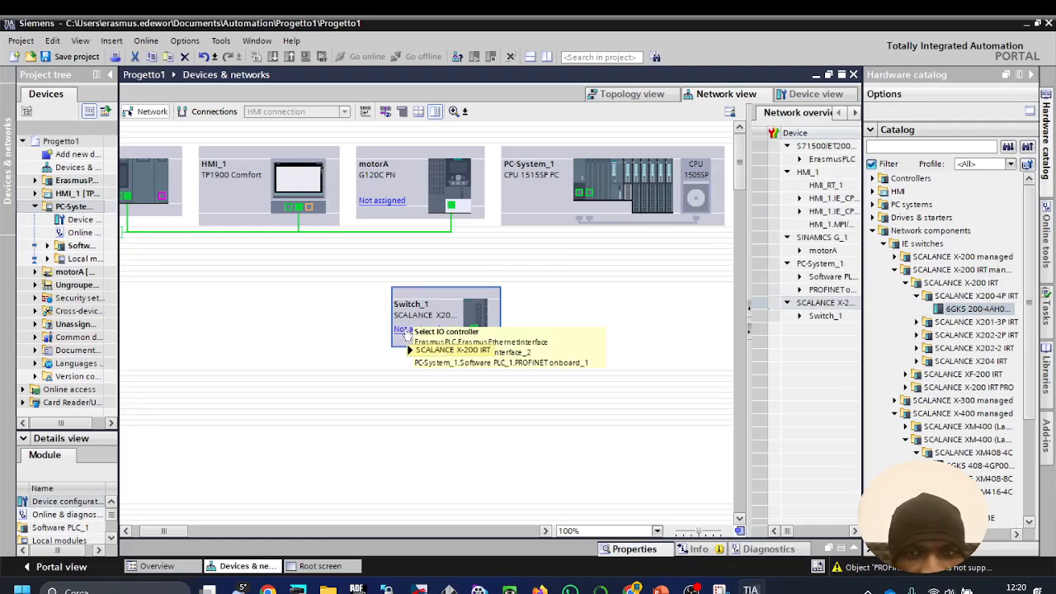
Step: Show Switch_1 in the device view and review its general properties and catalog information
double_click(481, 296)
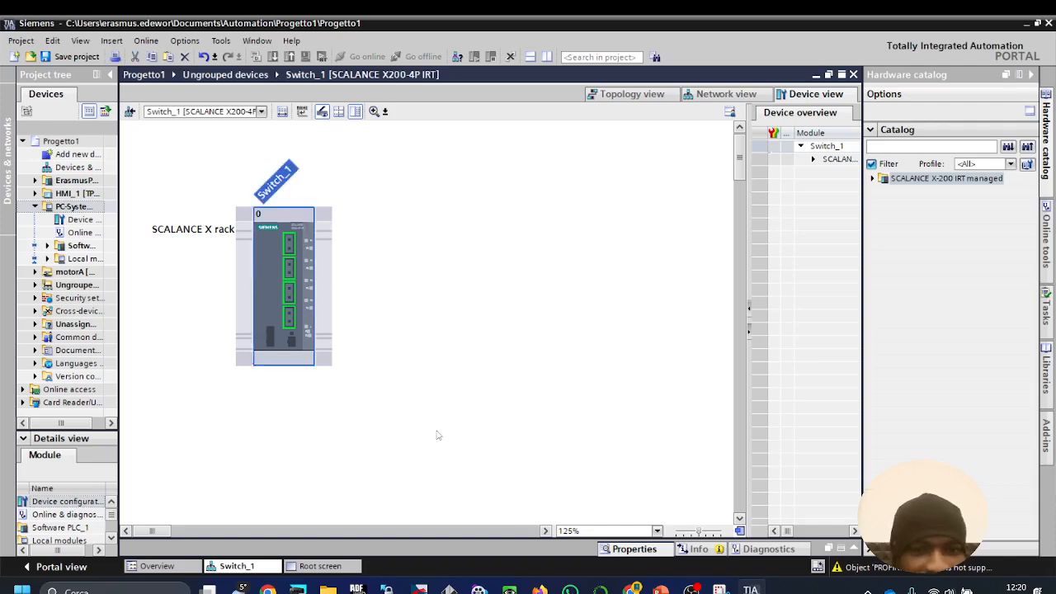
double_click(262, 268)
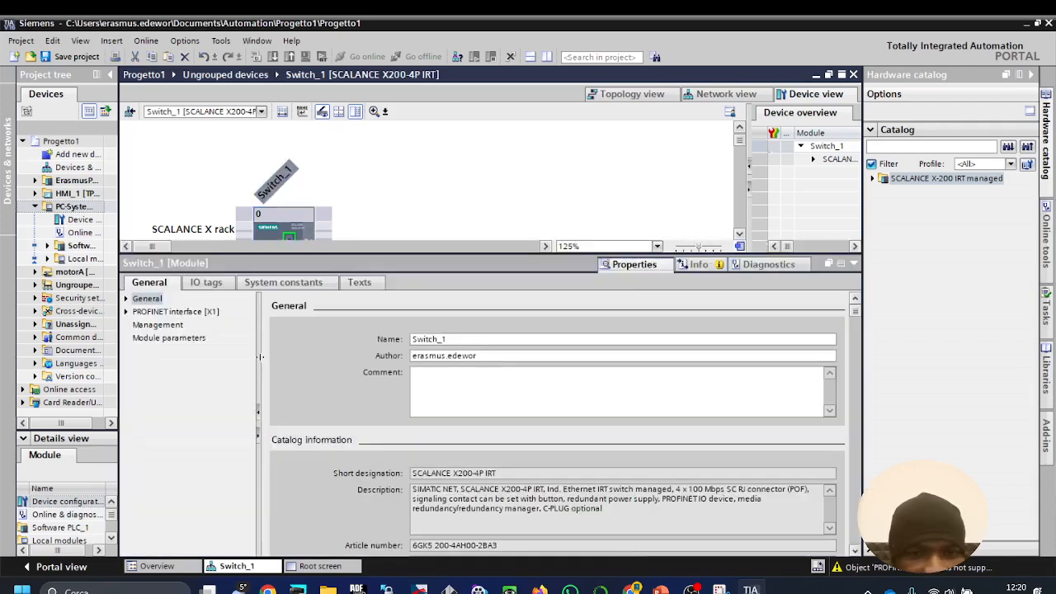
left_click(488, 338)
scroll(725, 442, "down", 3)
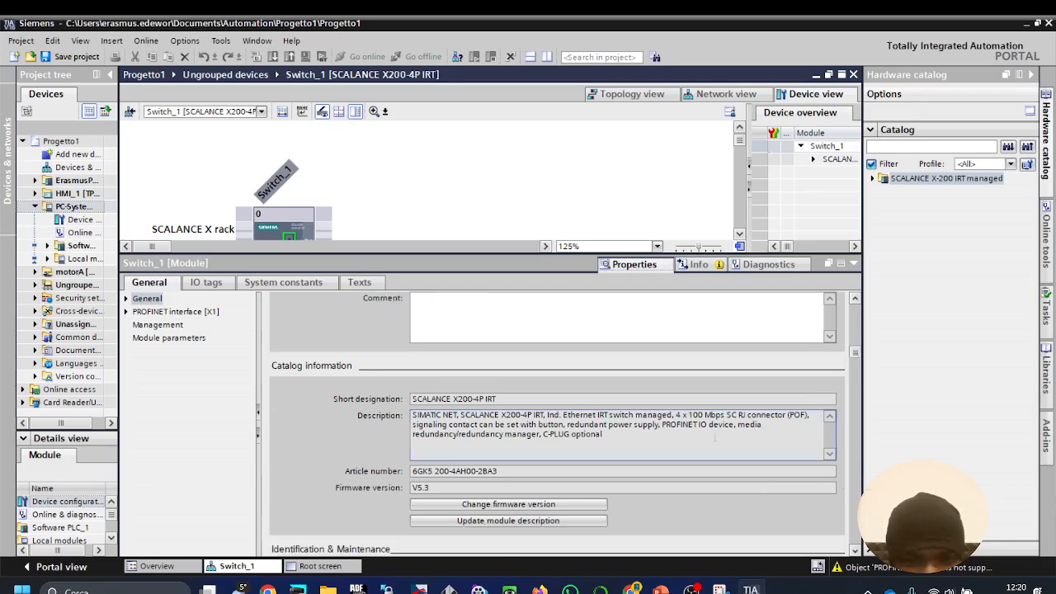
Step: Connect Switch_1's PROFINET interface [X1] to the PN/IE_1 subnet and return to the network view
left_click(163, 312)
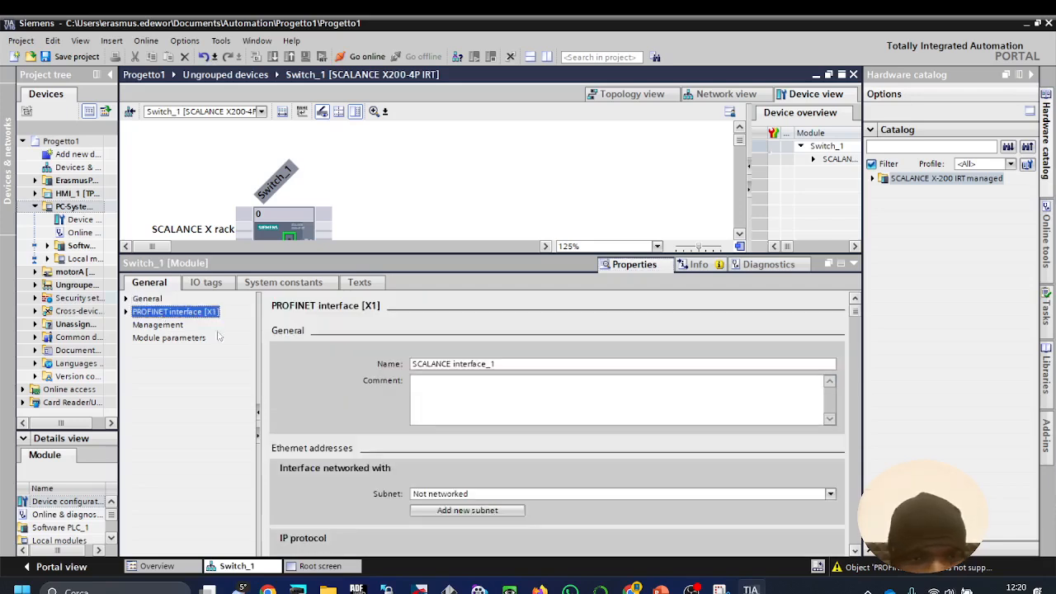
left_click(551, 496)
left_click(481, 512)
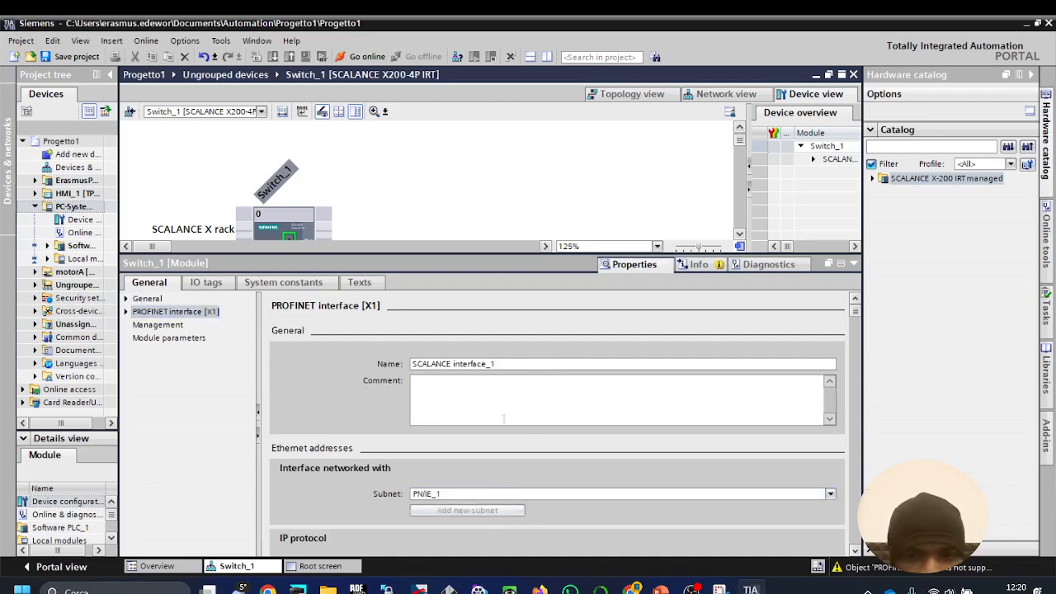
left_click(853, 266)
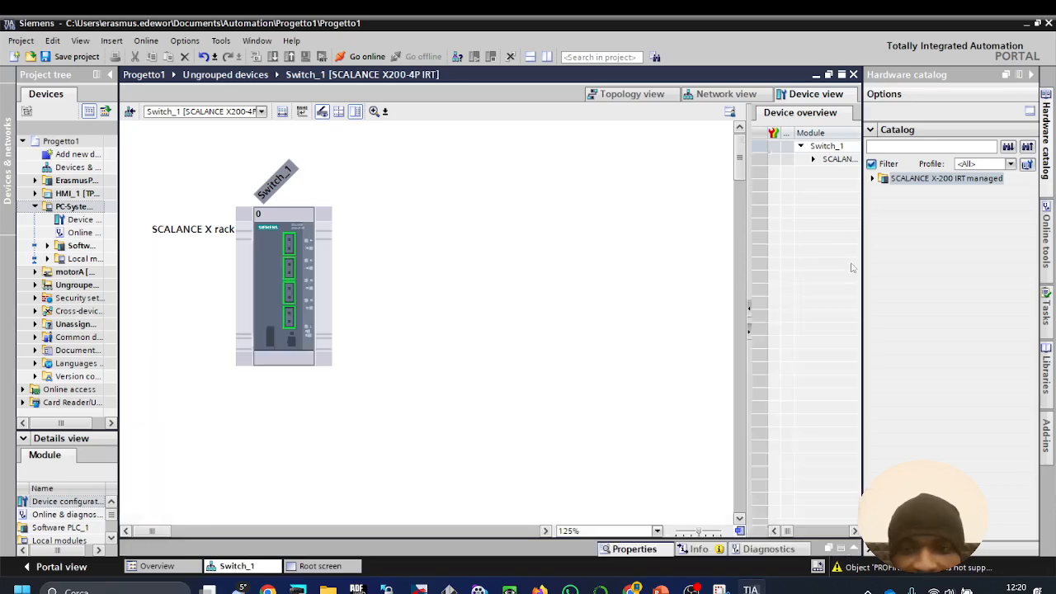
left_click(712, 94)
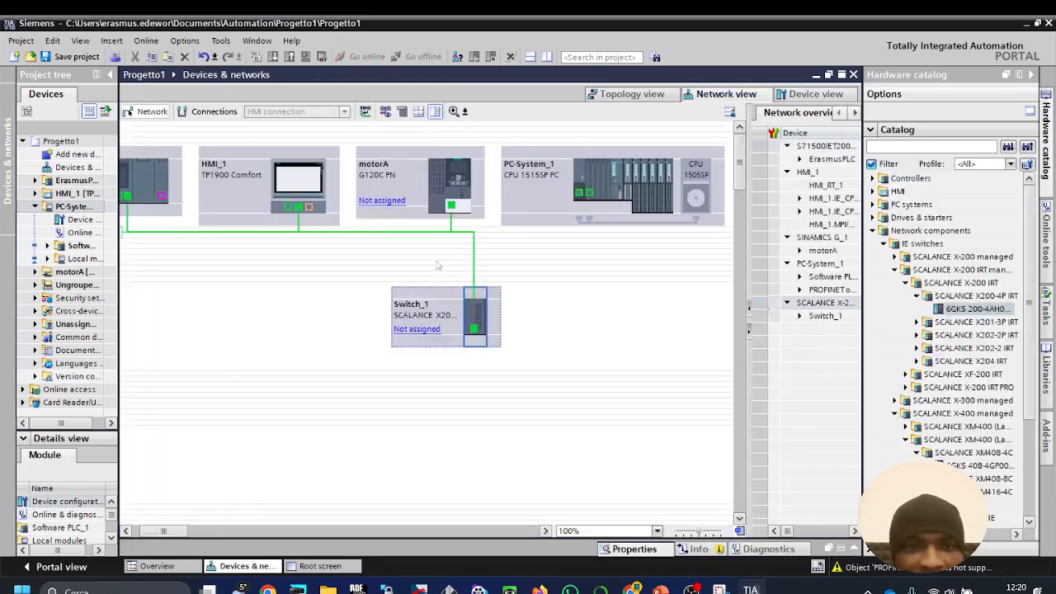
Step: Select Switch_1 and check the IO controller assignments of Switch_1 and motorA
left_click(480, 316)
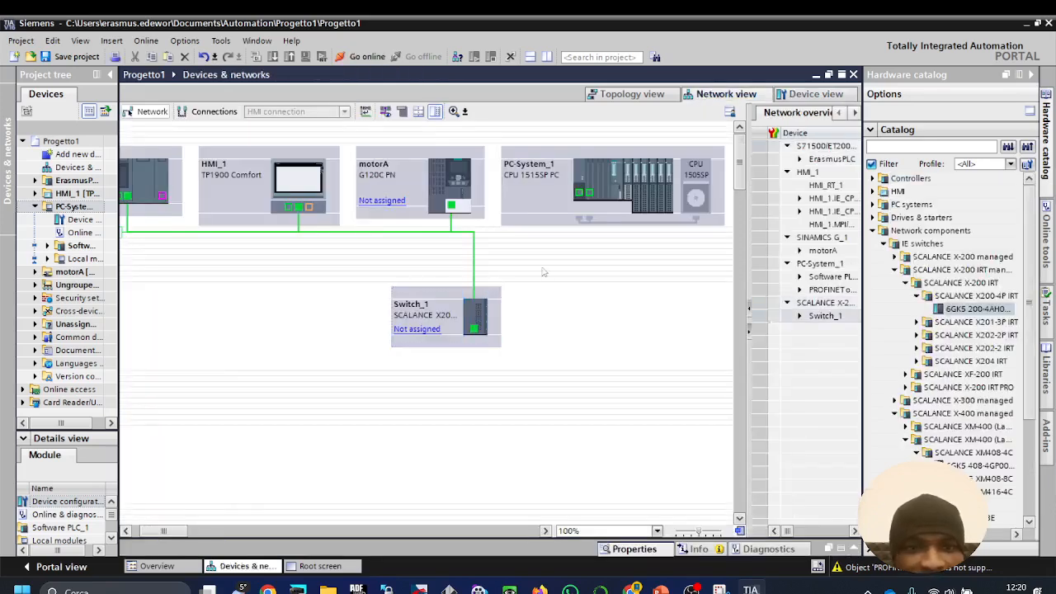
left_click(424, 329)
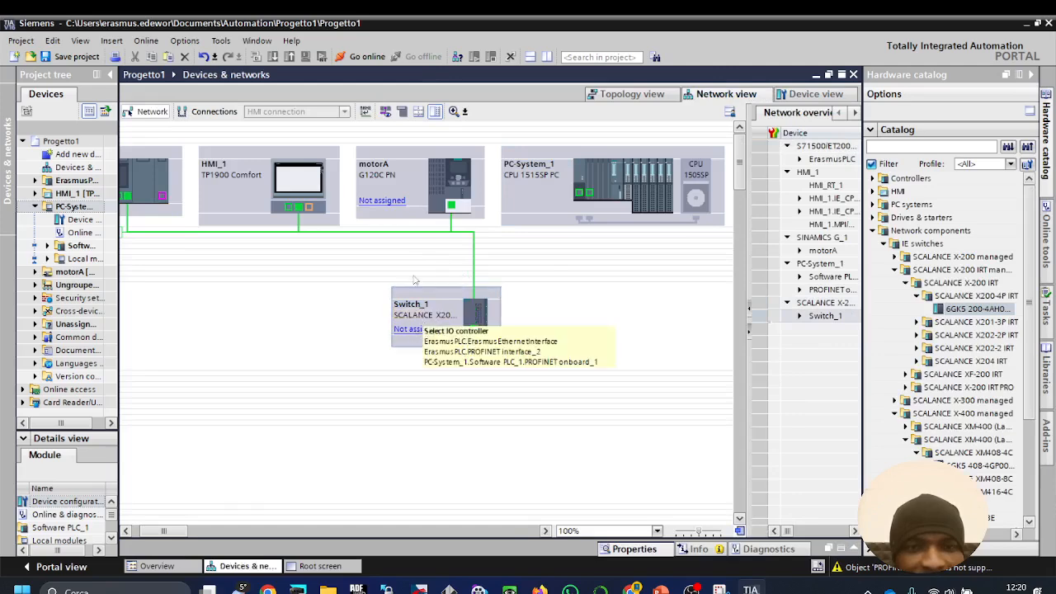
left_click(384, 202)
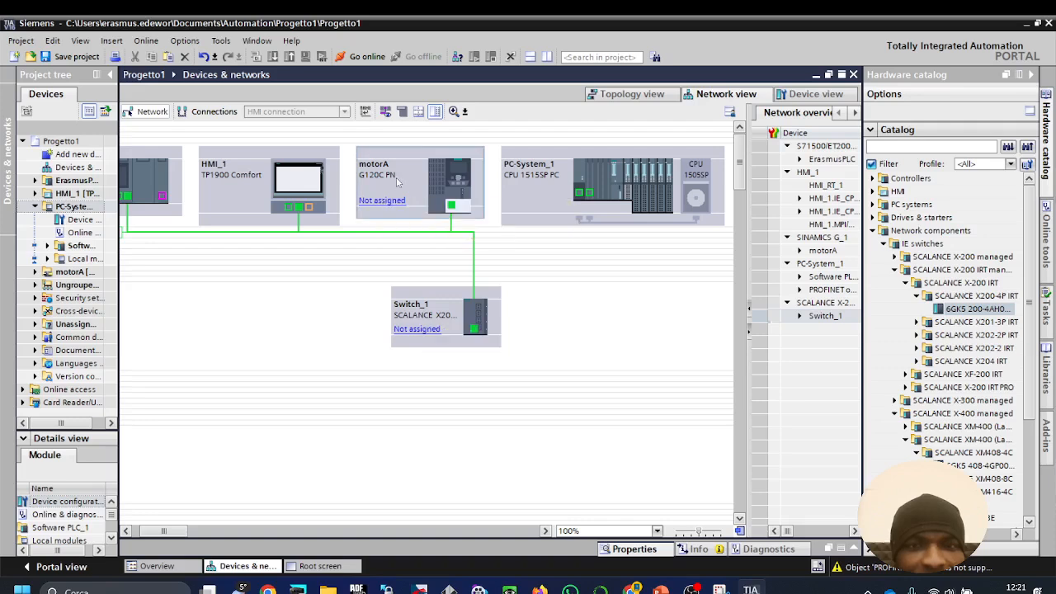
Step: Review the subnet selection of motorA's PROFINET interface in the device view, keep PN/IE_1, and return to the network view
left_click(461, 176)
double_click(461, 176)
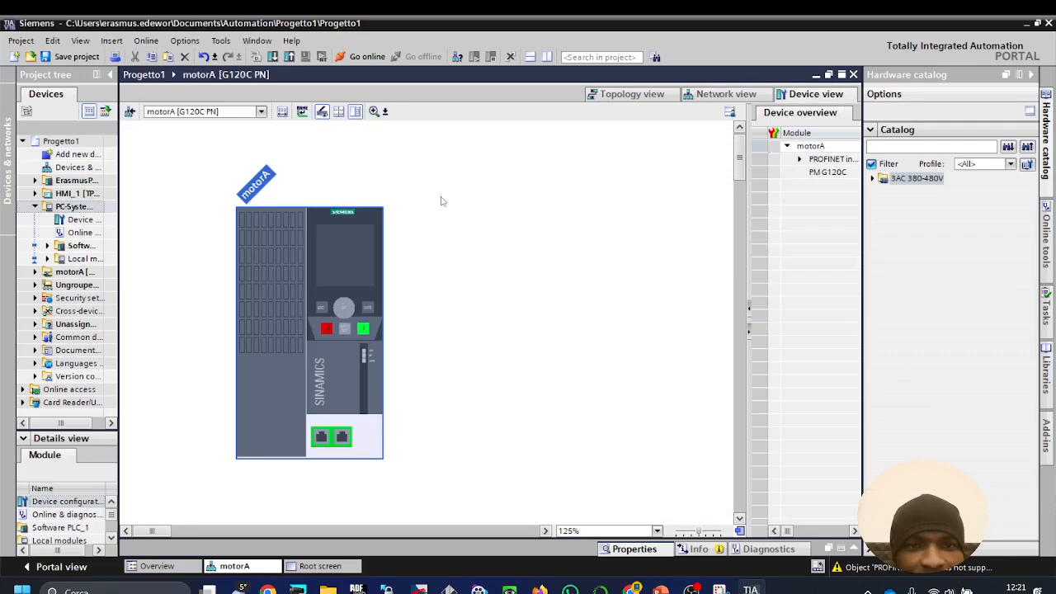
left_click(630, 554)
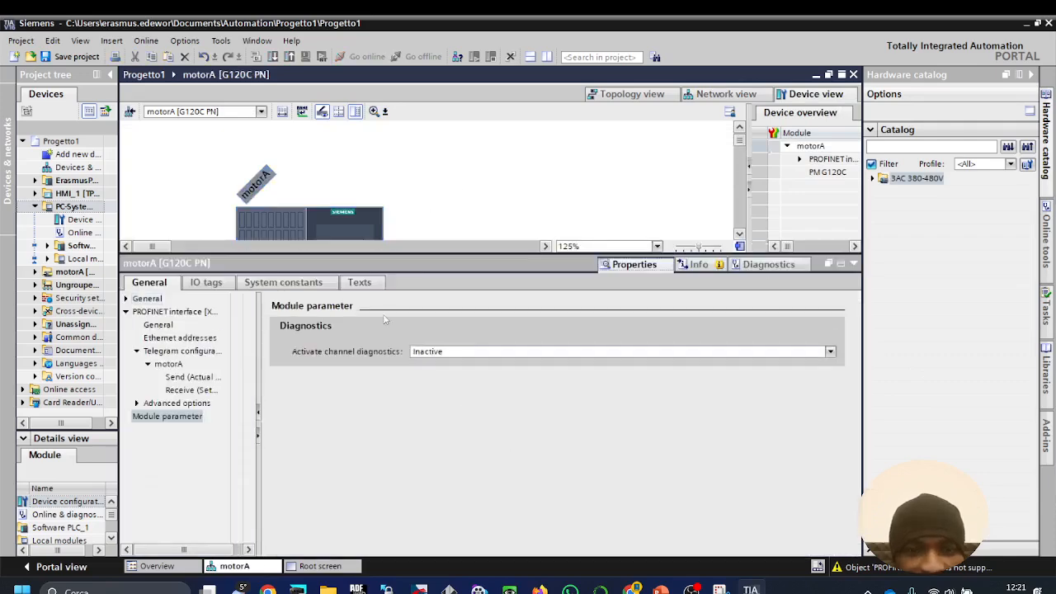
left_click(167, 311)
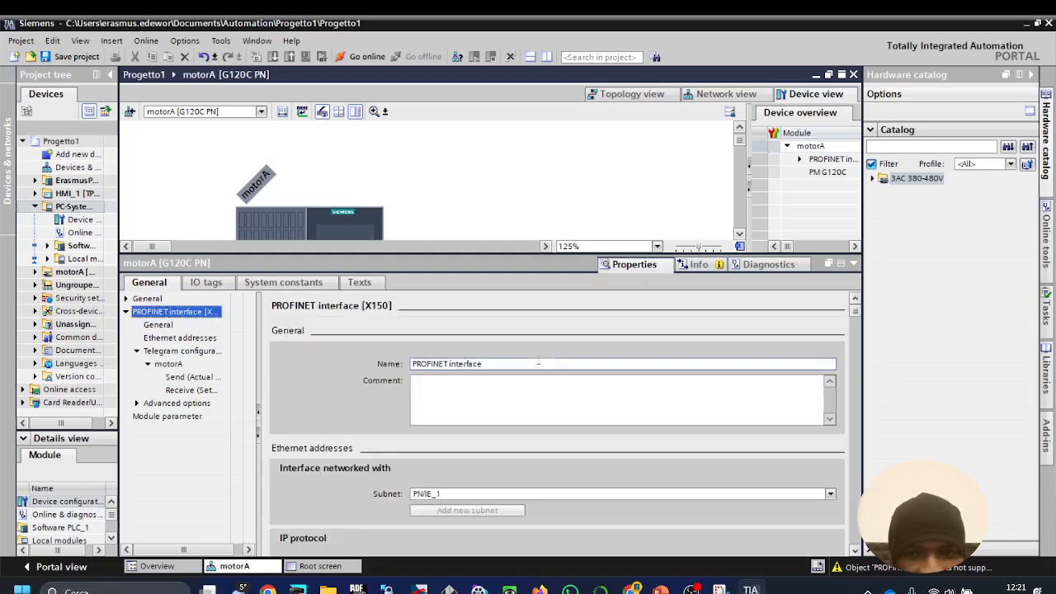
left_click(471, 494)
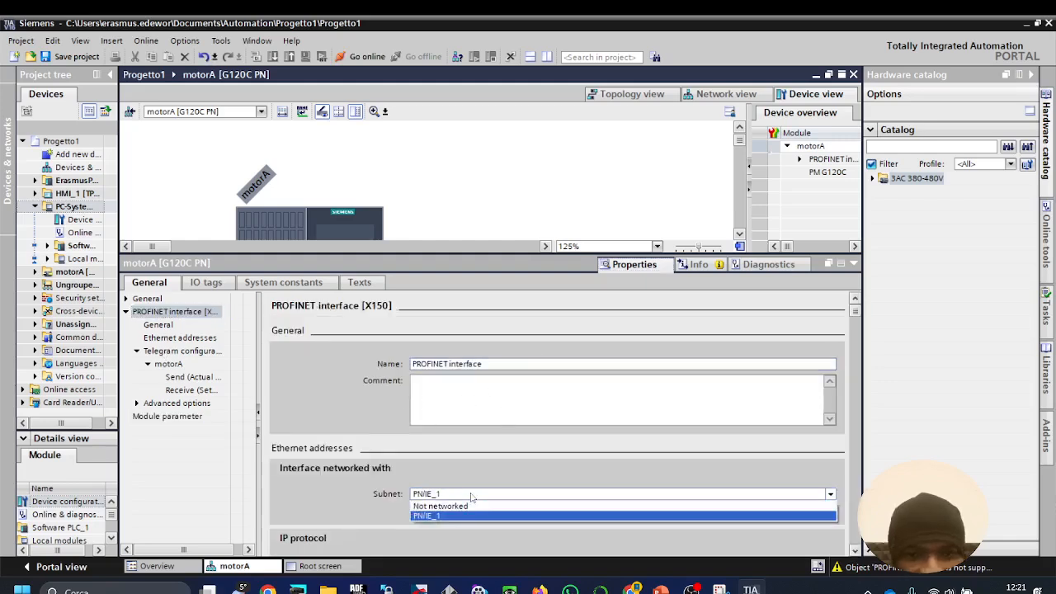
left_click(462, 516)
left_click(854, 264)
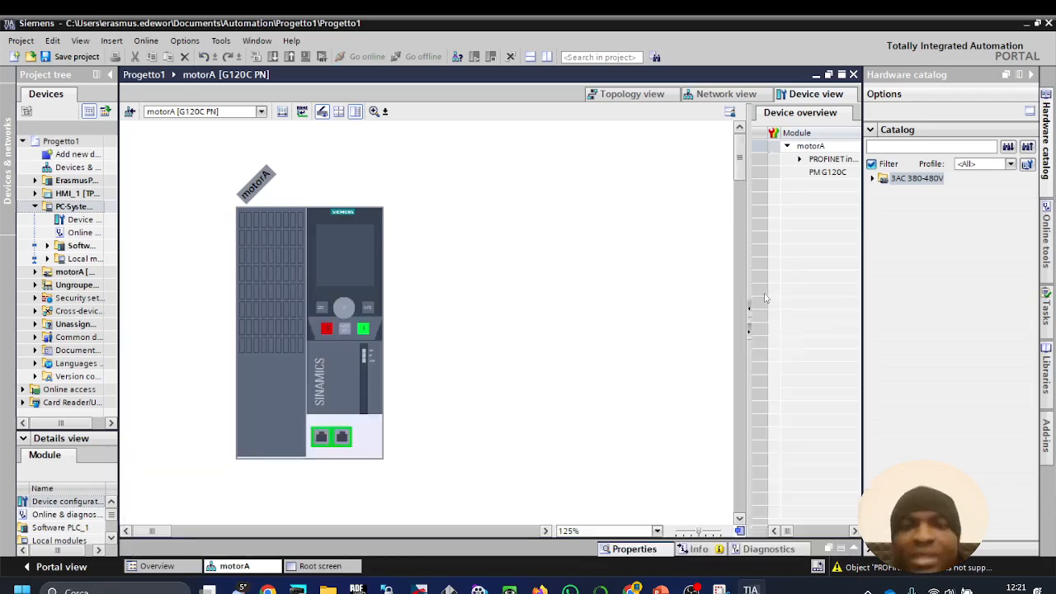
left_click(729, 95)
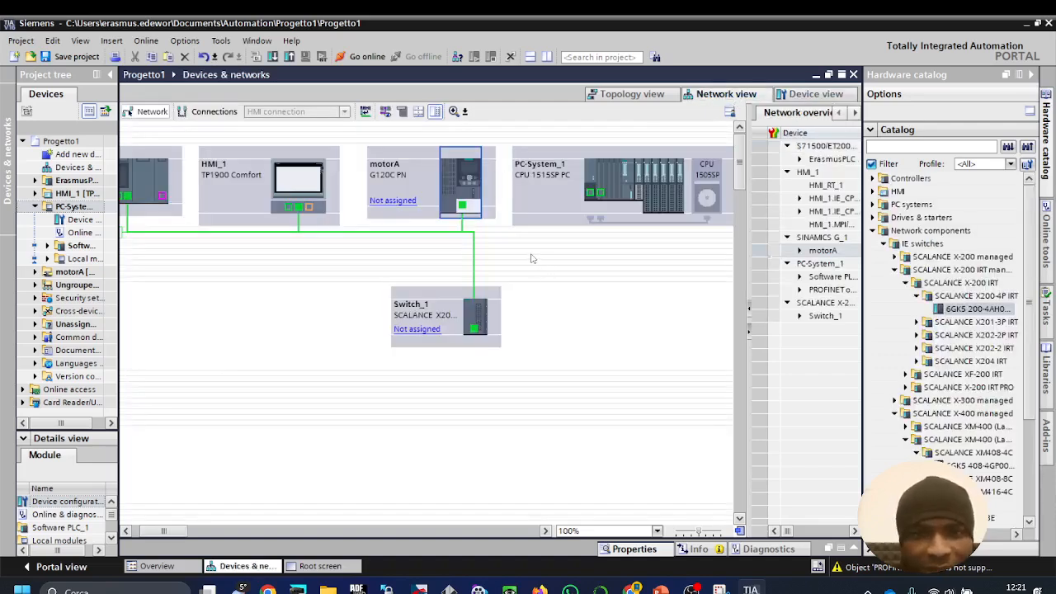
Step: Look at Switch_1 in the topology view and return to the network view
left_click(614, 95)
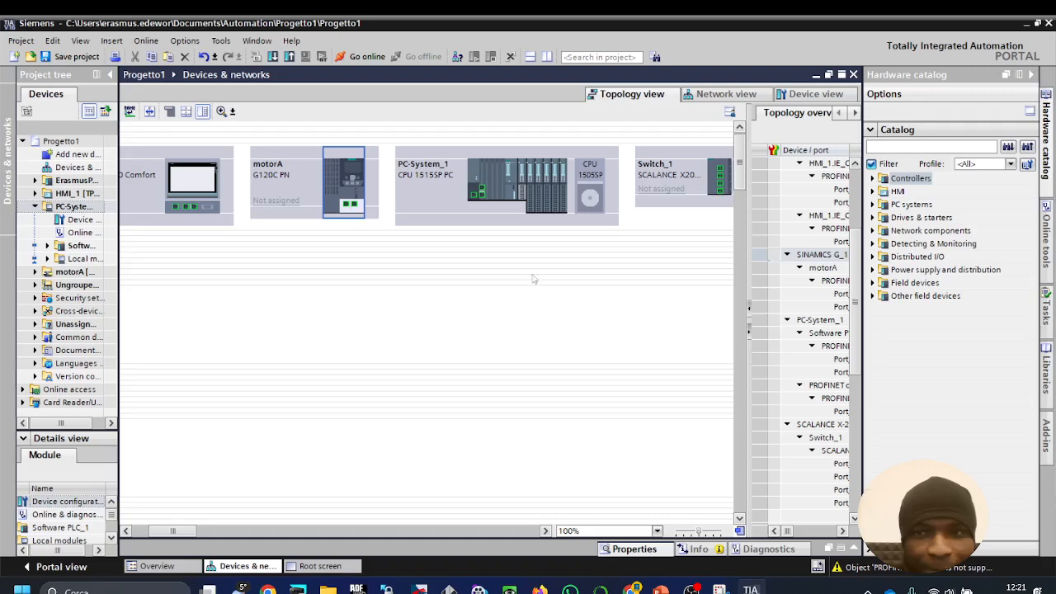
left_click(720, 196)
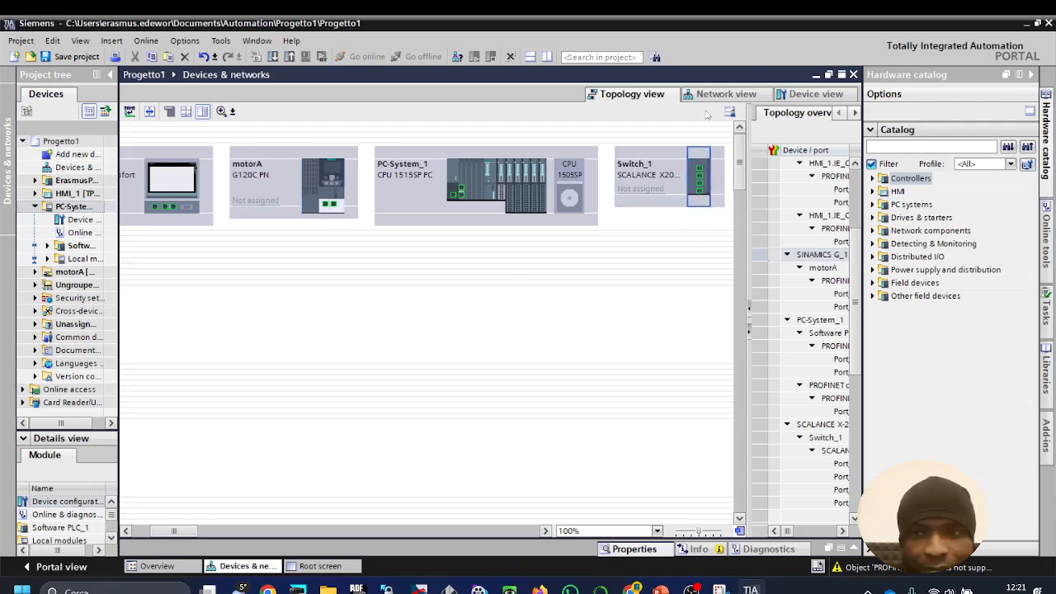
left_click(726, 96)
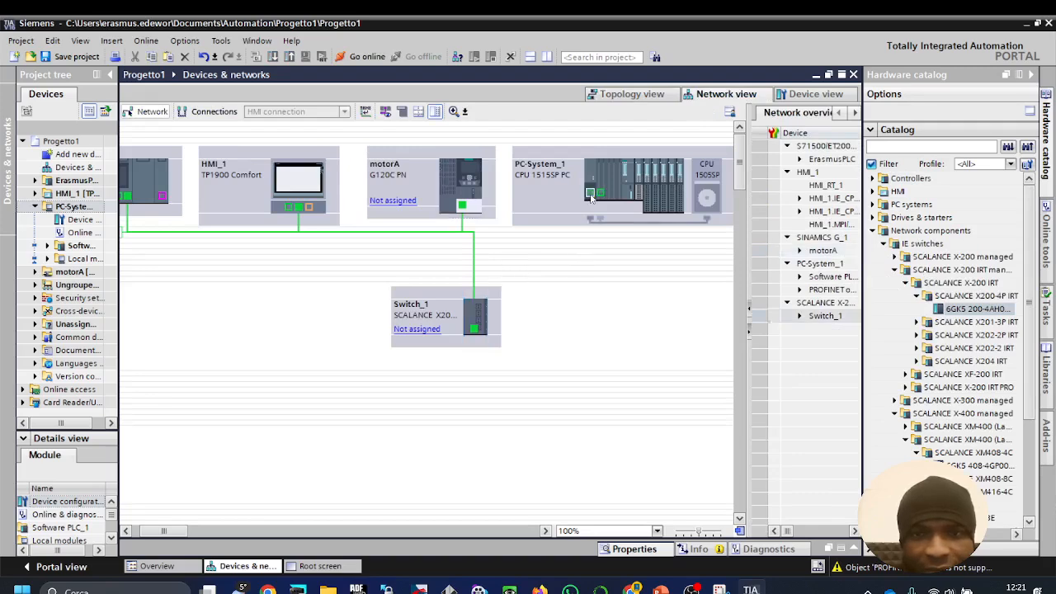
Step: Network the first PROFINET port of PC-System_1 with Switch_1 on the PN/IE_1 subnet
left_click_drag(591, 197, 476, 329)
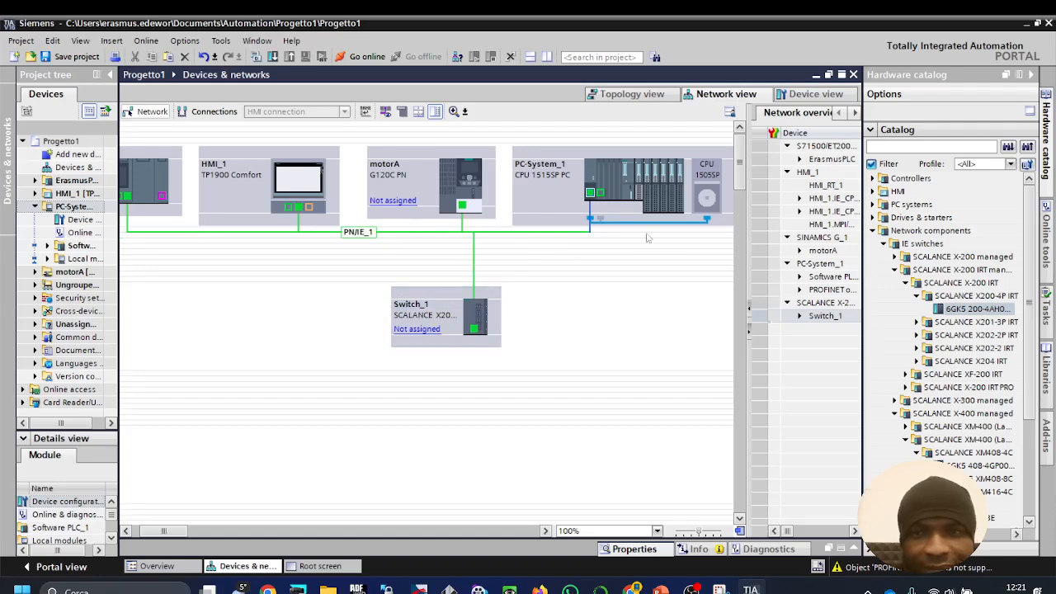
left_click(662, 274)
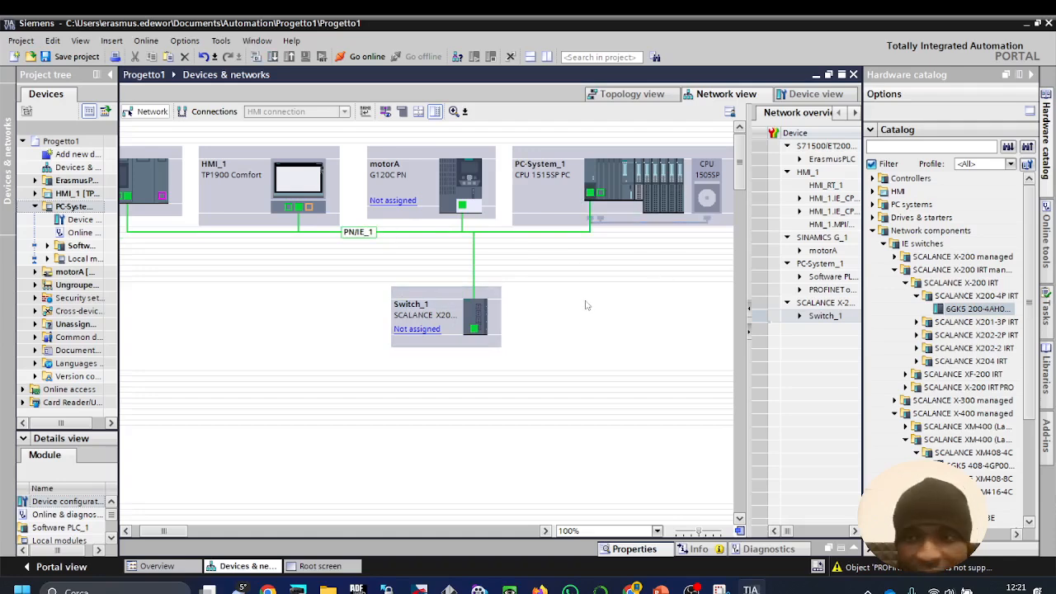
scroll(589, 302, "down", 1)
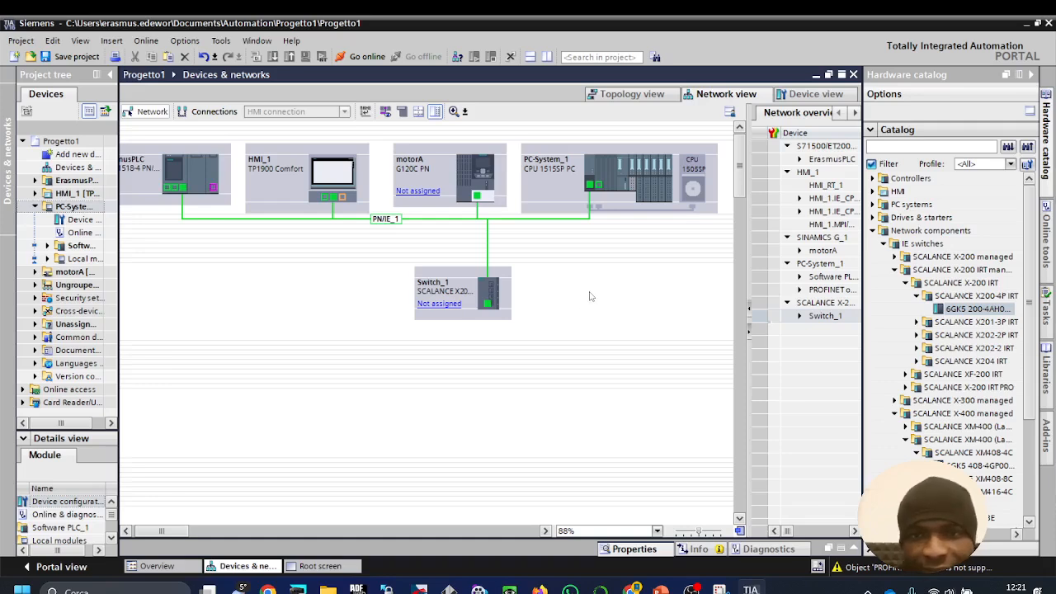
Step: Assign motorA to the CPU 1518-4 PN's Ethernet interface as its new IO controller
right_click(425, 194)
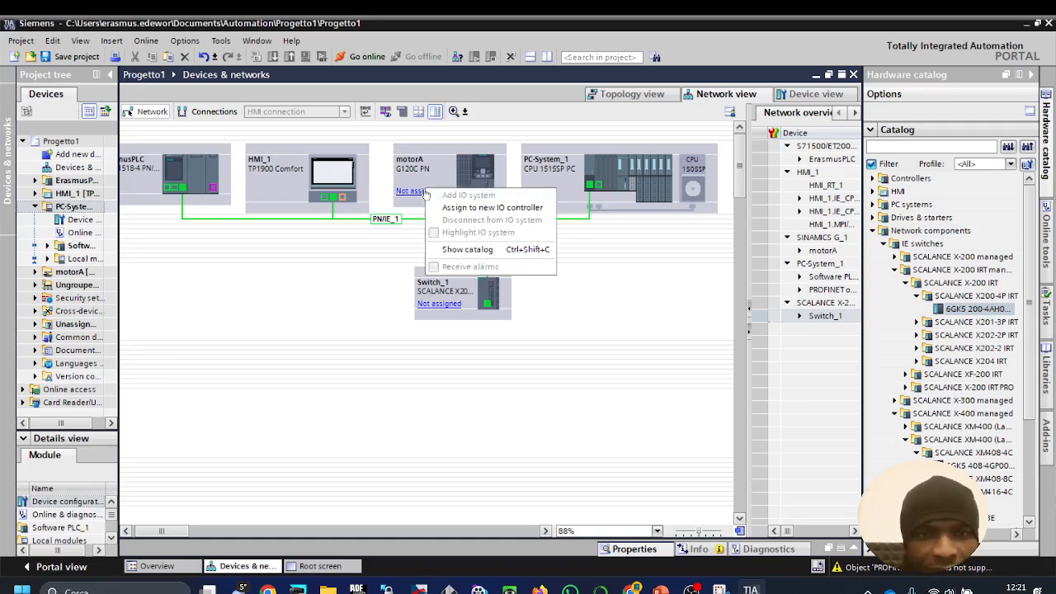
left_click(496, 208)
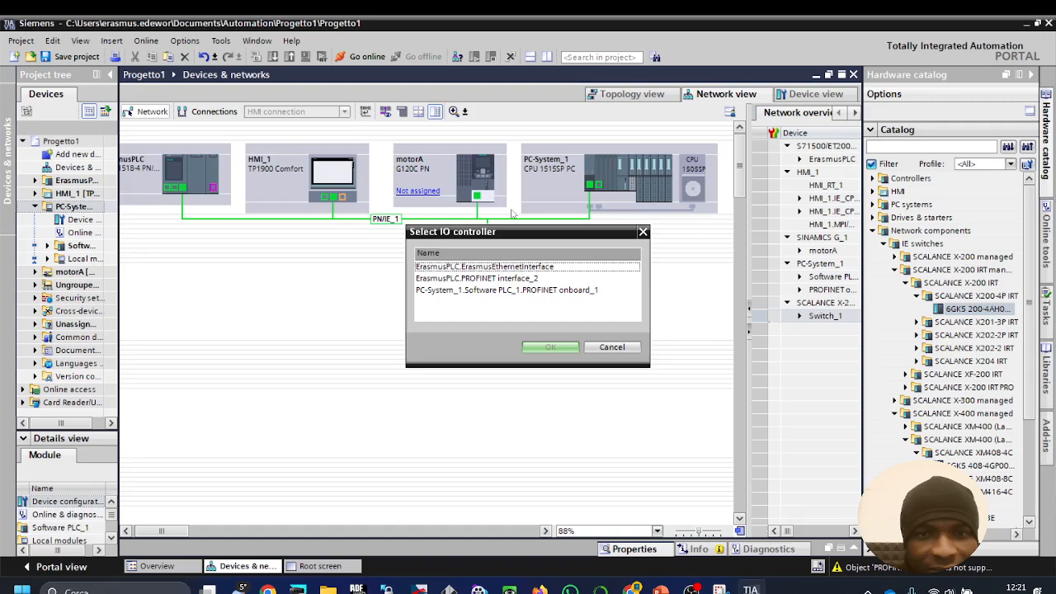
left_click(499, 267)
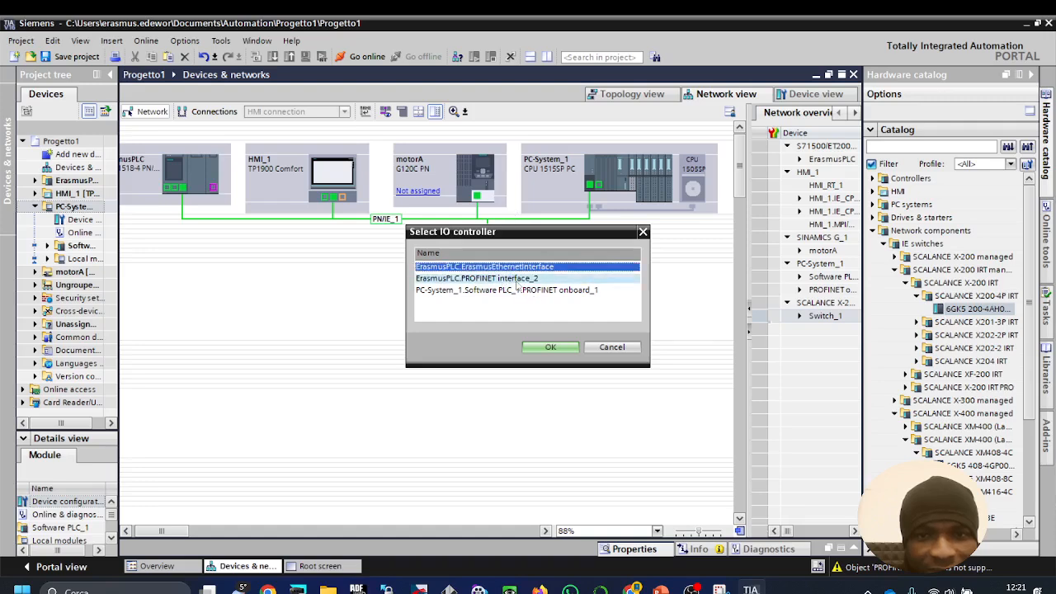
left_click(551, 348)
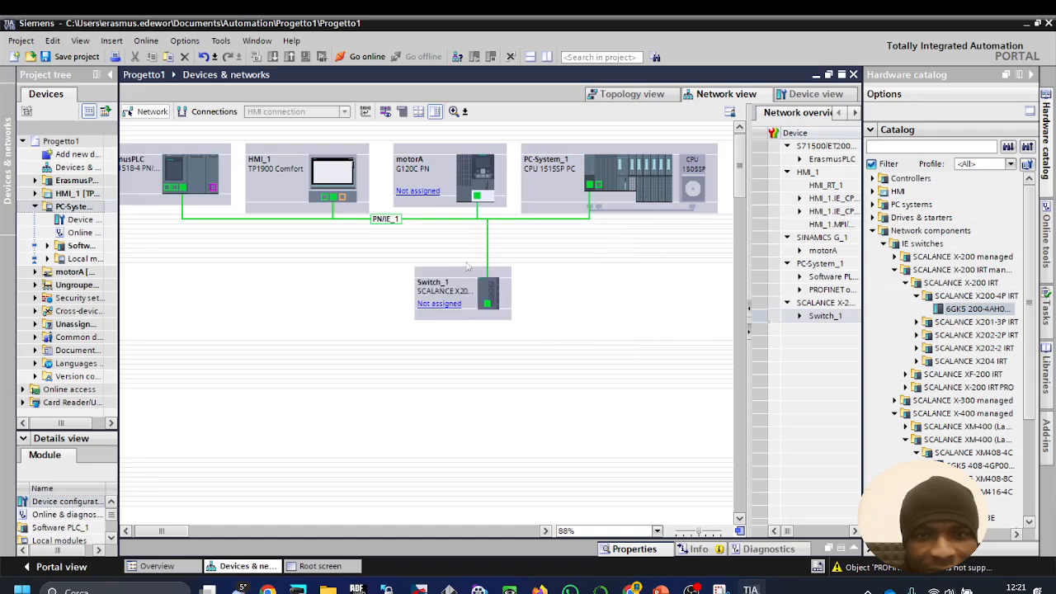
Step: Assign Switch_1 to the CPU 1518-4 PN's Ethernet interface as its new IO controller
right_click(448, 306)
left_click(473, 325)
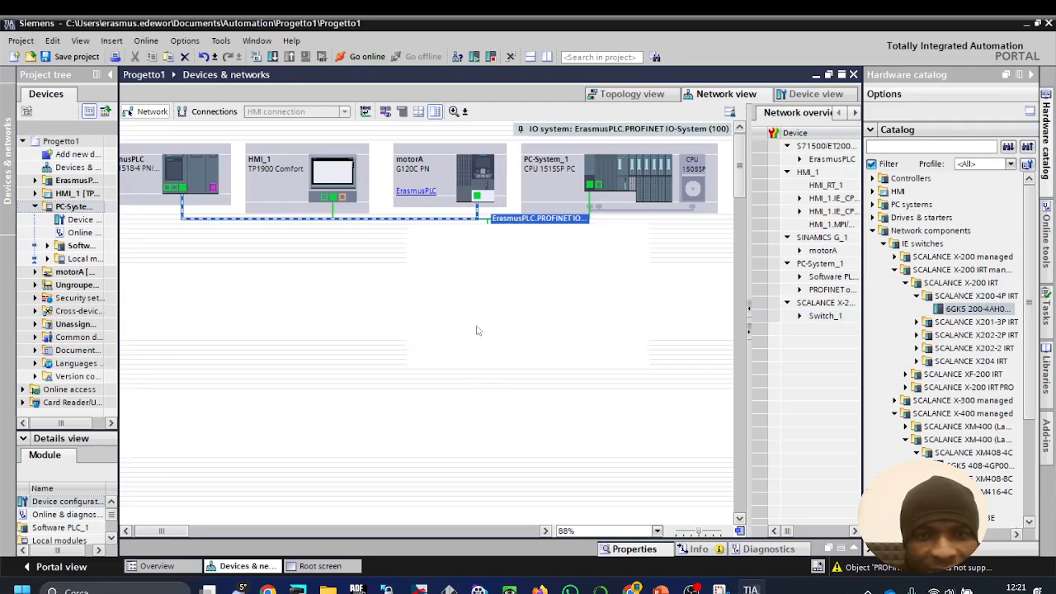
left_click(528, 268)
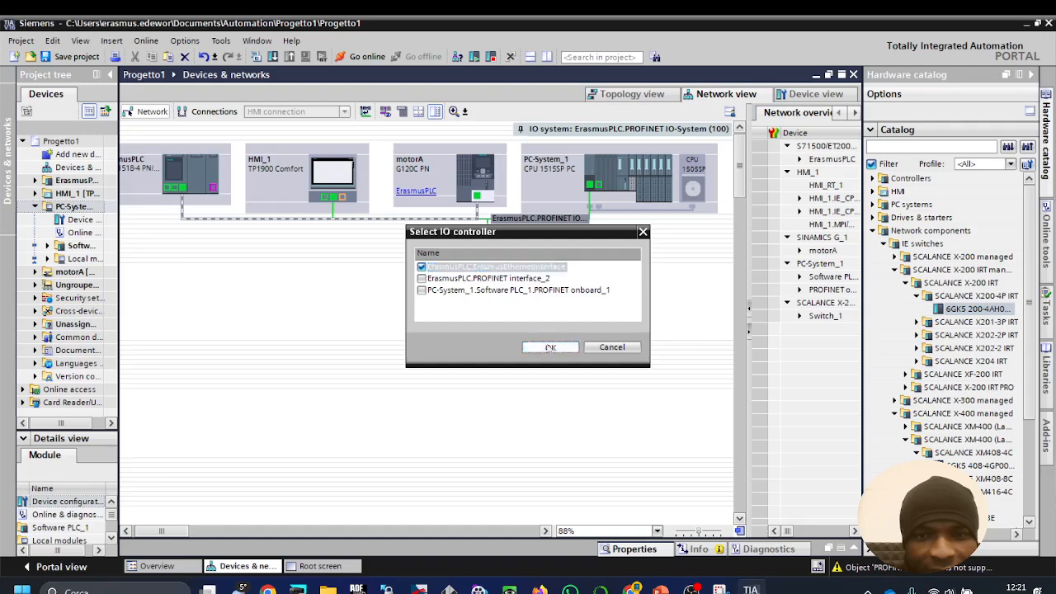
left_click(551, 347)
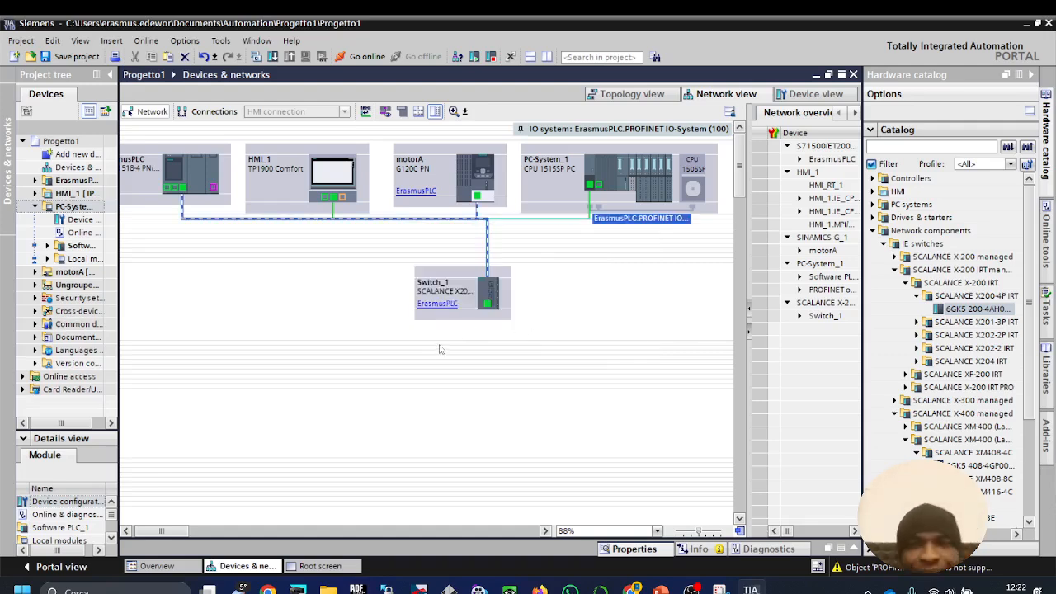
Step: Check the devices in the topology view, return to the network view and clear the IO system selection
left_click(635, 94)
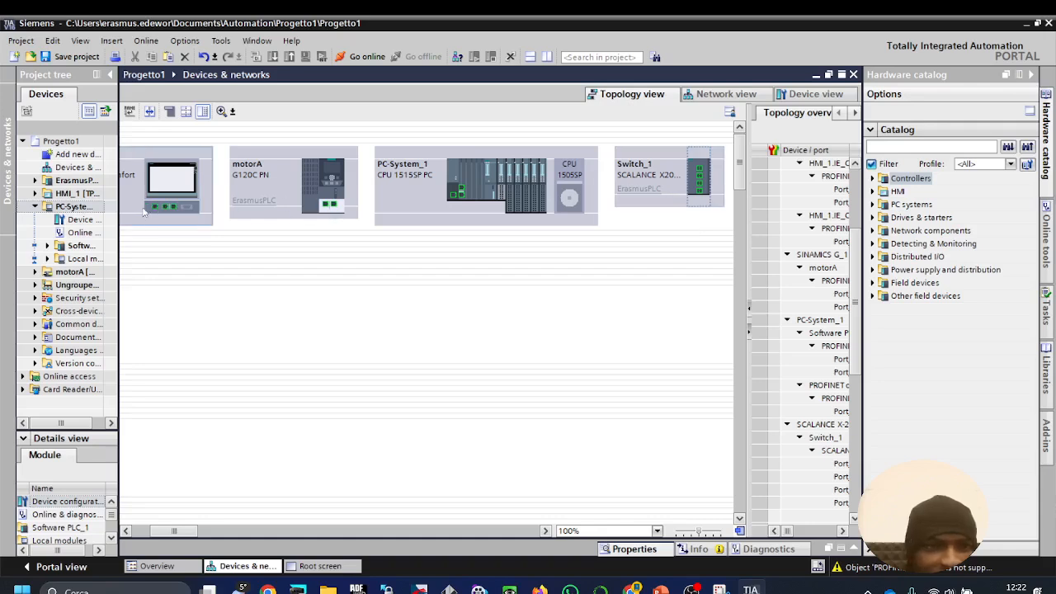
left_click(719, 93)
left_click(300, 295)
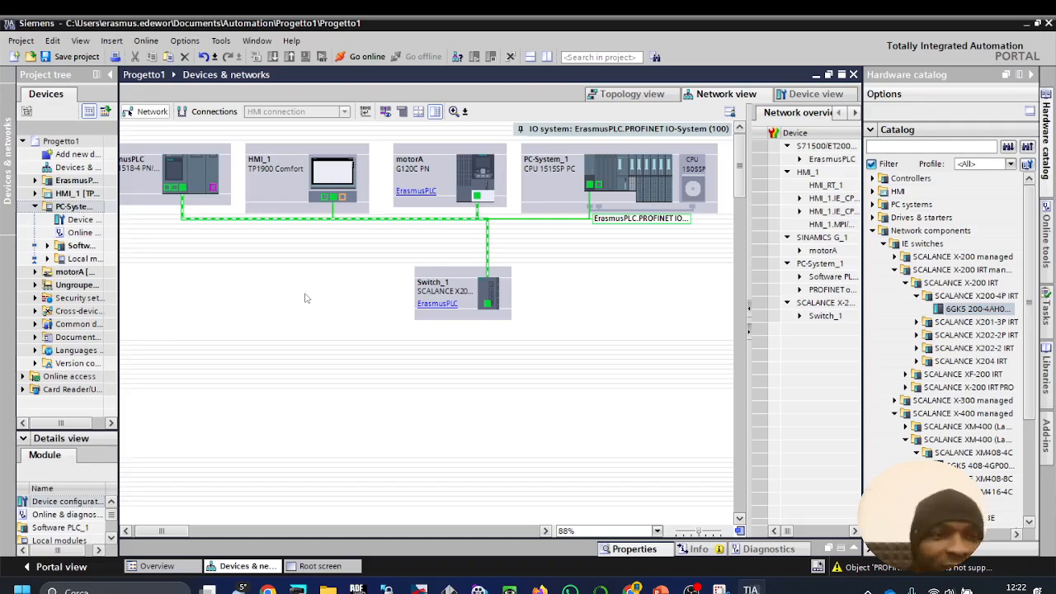
Step: Collapse the PC system in the project tree, hide the hardware catalog and widen the tree to show the full device names
left_click(36, 206)
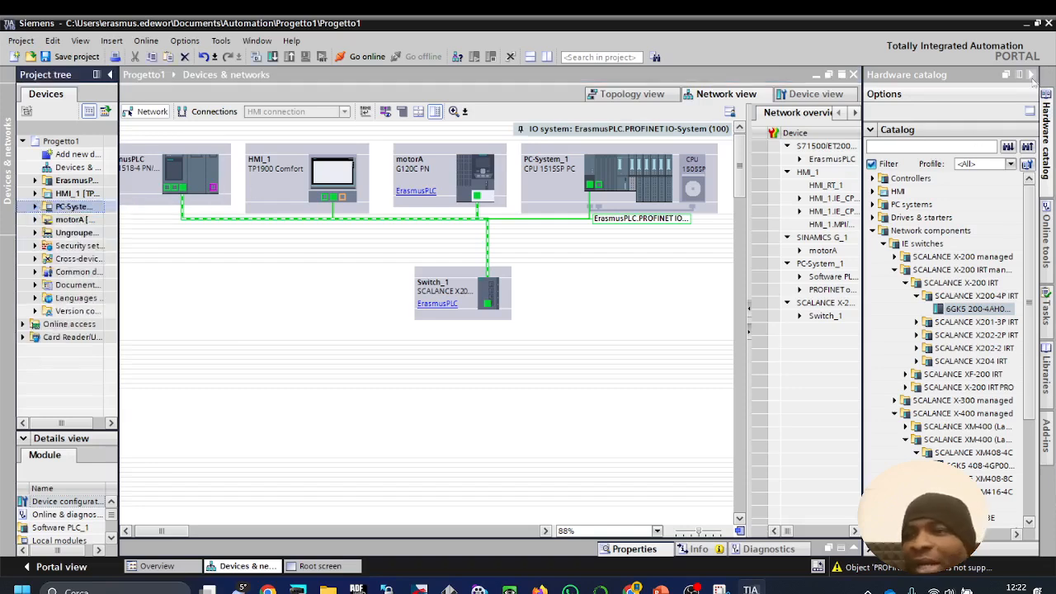
left_click(1031, 74)
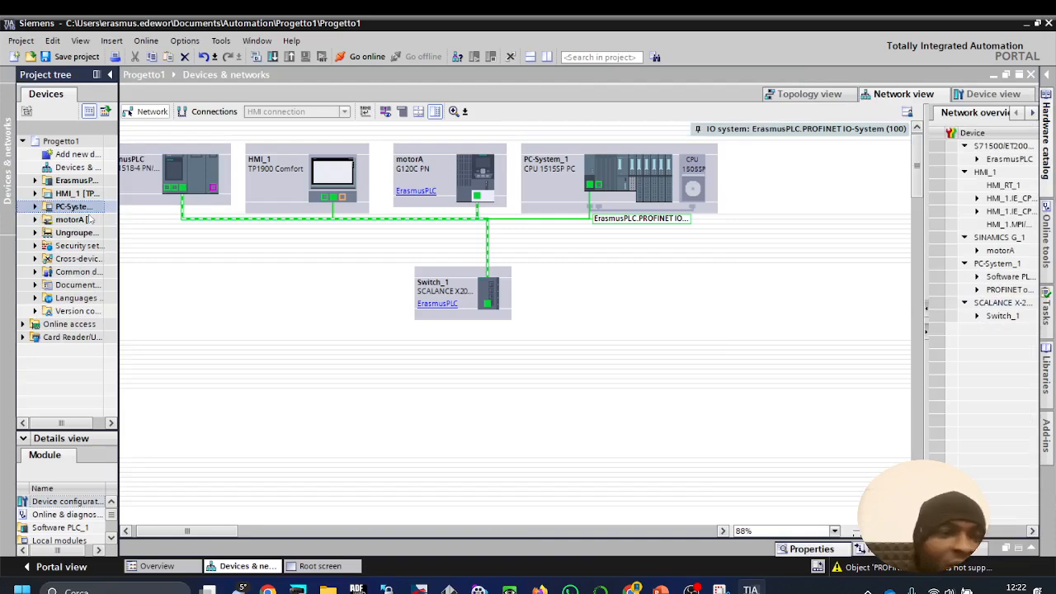
left_click_drag(155, 224, 163, 224)
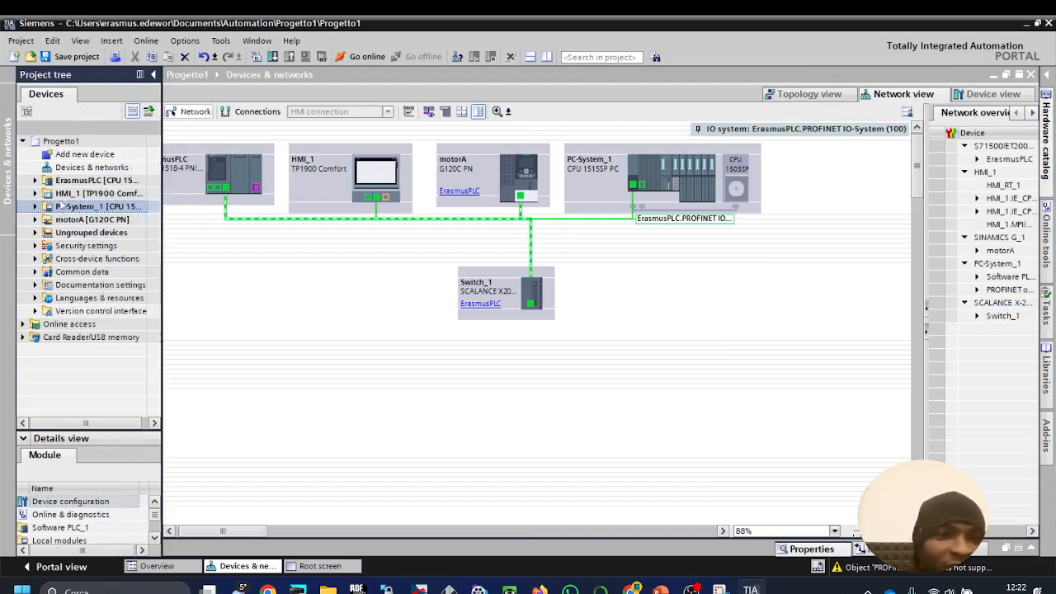
Step: Go through the HMI, PLC, PC system and motorA entries in the project tree, and open motorA's name for editing
left_click(79, 194)
left_click(76, 182)
left_click(81, 196)
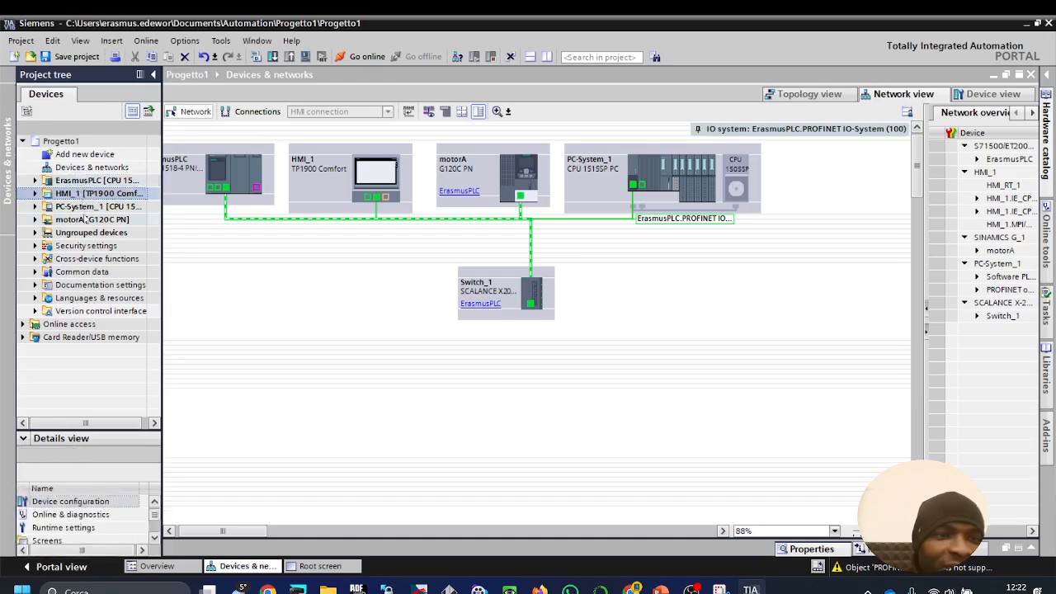
left_click(86, 209)
left_click(99, 221)
key("F2")
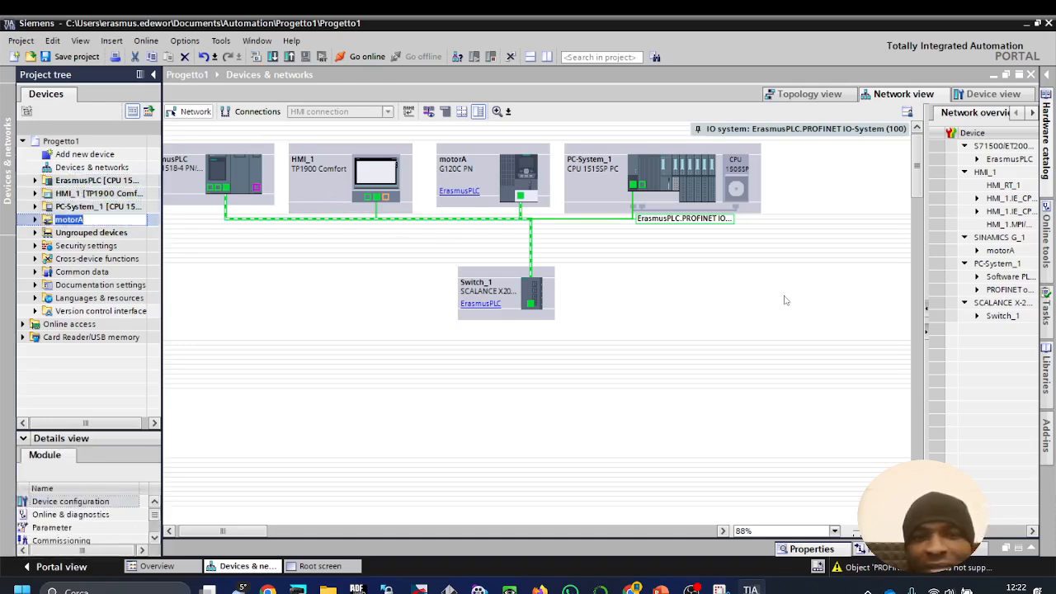